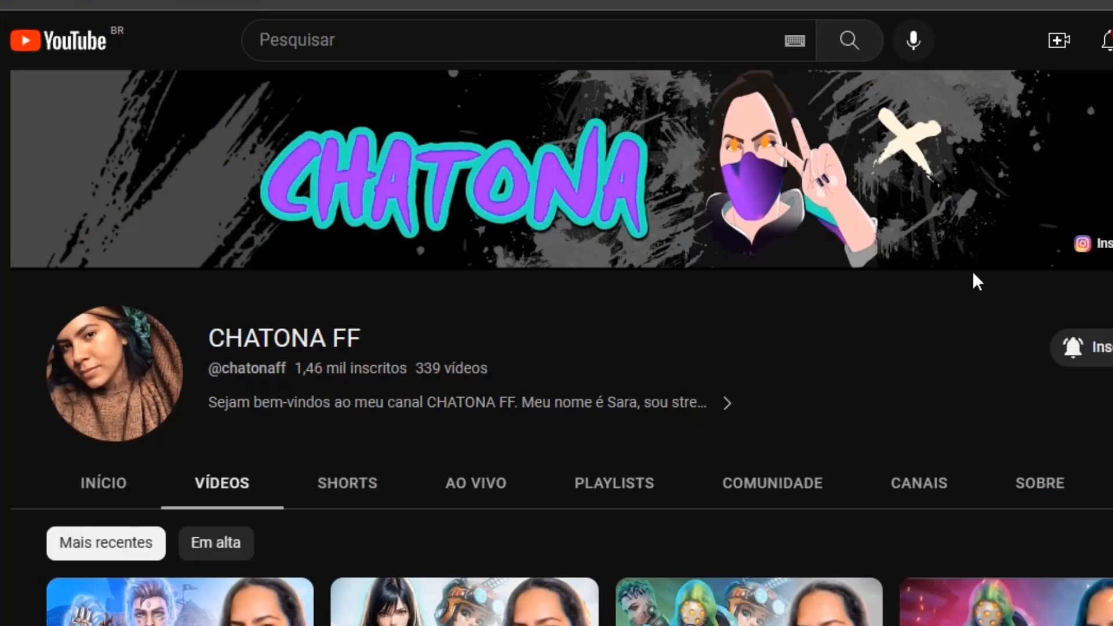
scroll(973, 274, down, 3)
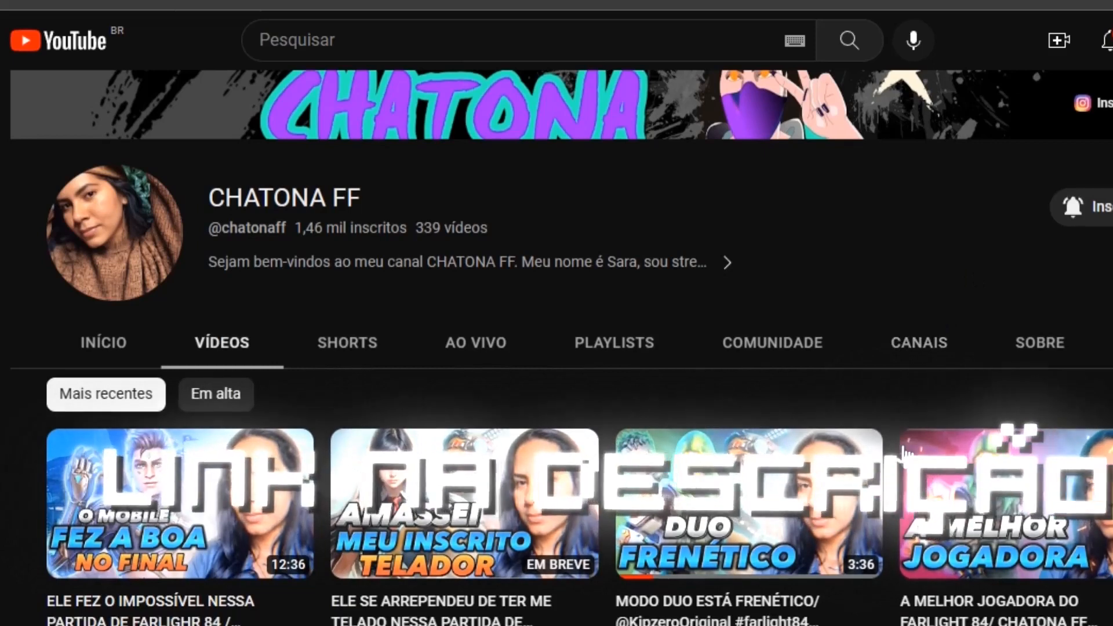
scroll(940, 311, down, 4)
scroll(557, 371, down, 3)
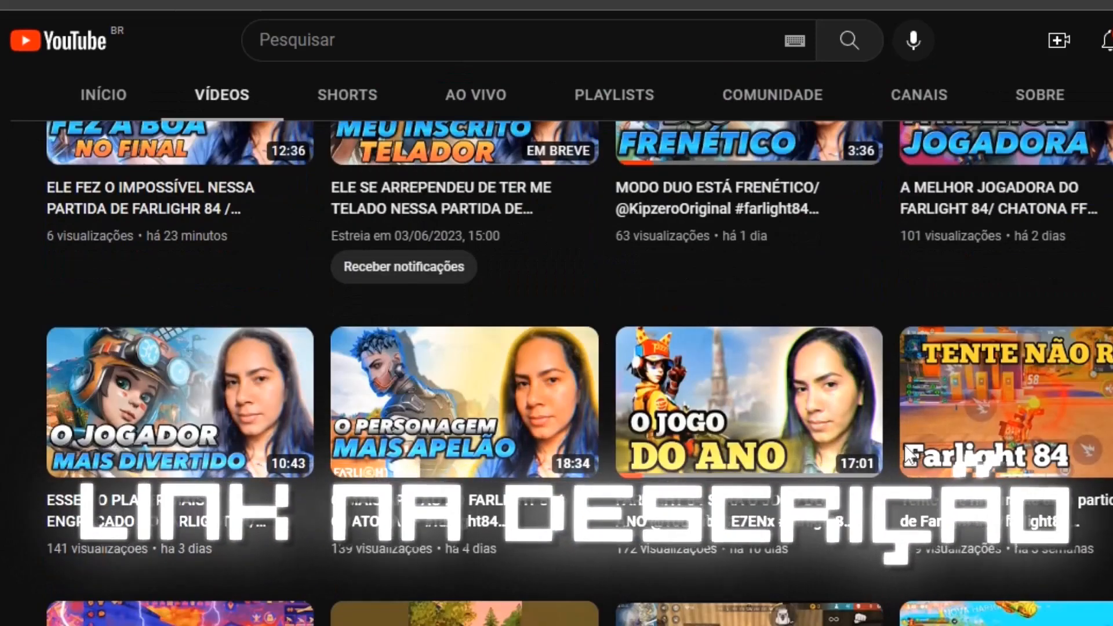
scroll(864, 499, down, 3)
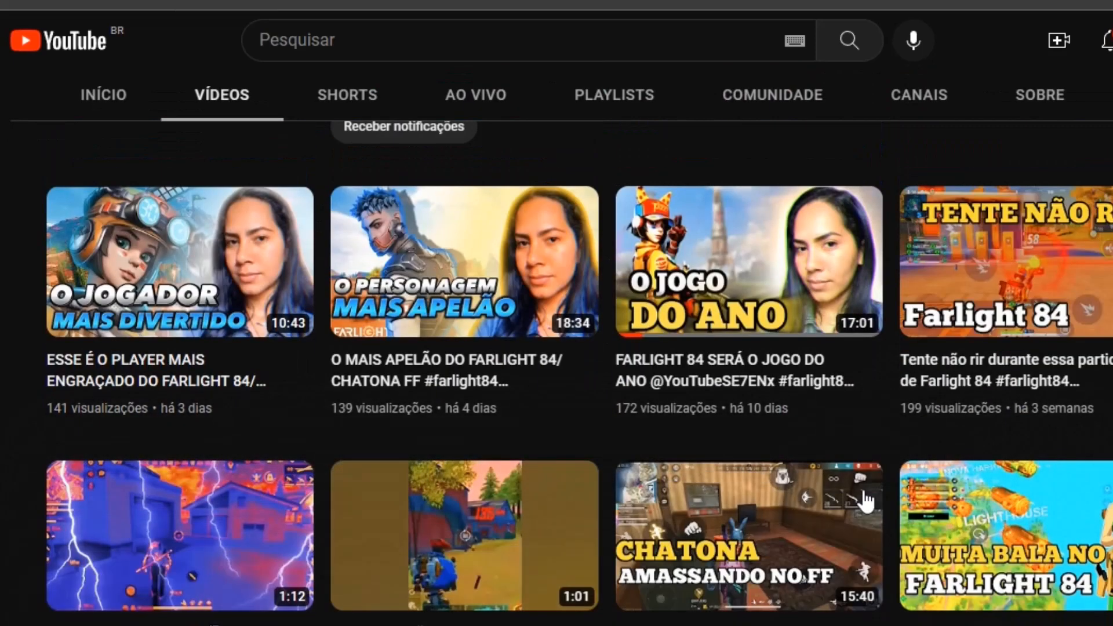
scroll(864, 499, down, 3)
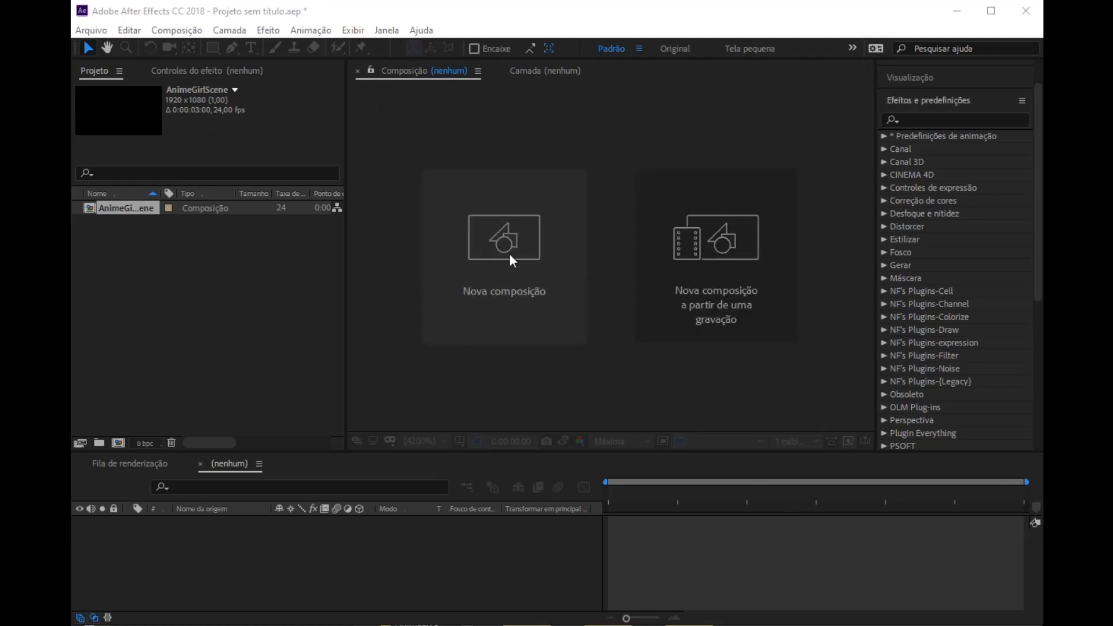
Step: Create a composition named AnimaeGirlScene with a duration of 0:00:04:00
click(509, 252)
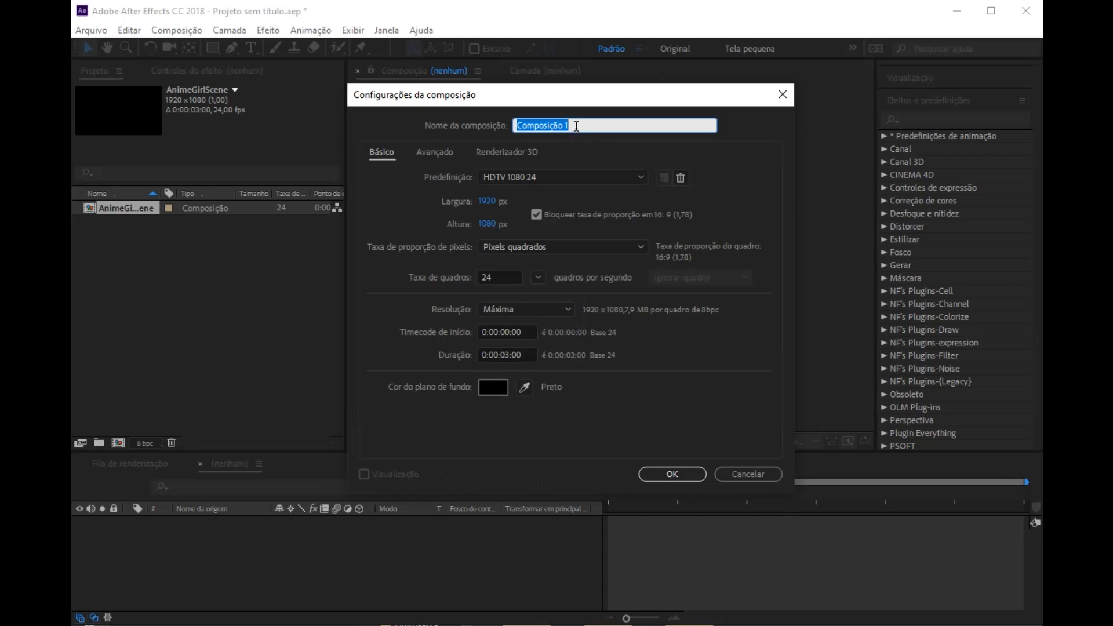
text(AnimaeGirlScene)
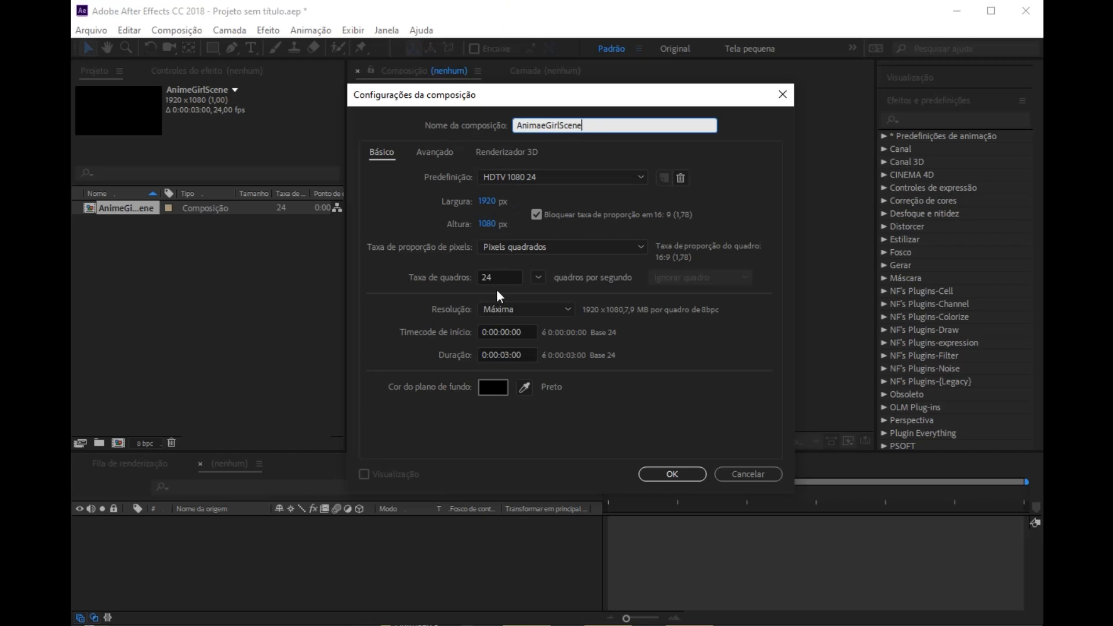
click(509, 355)
key(BackSpace)
text(4)
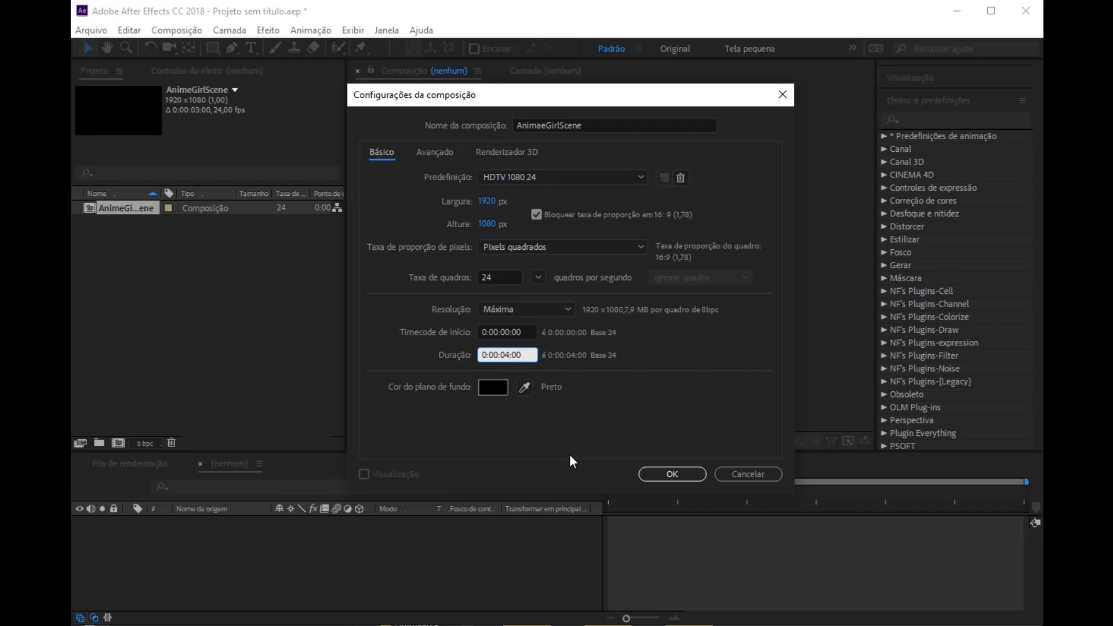
click(673, 474)
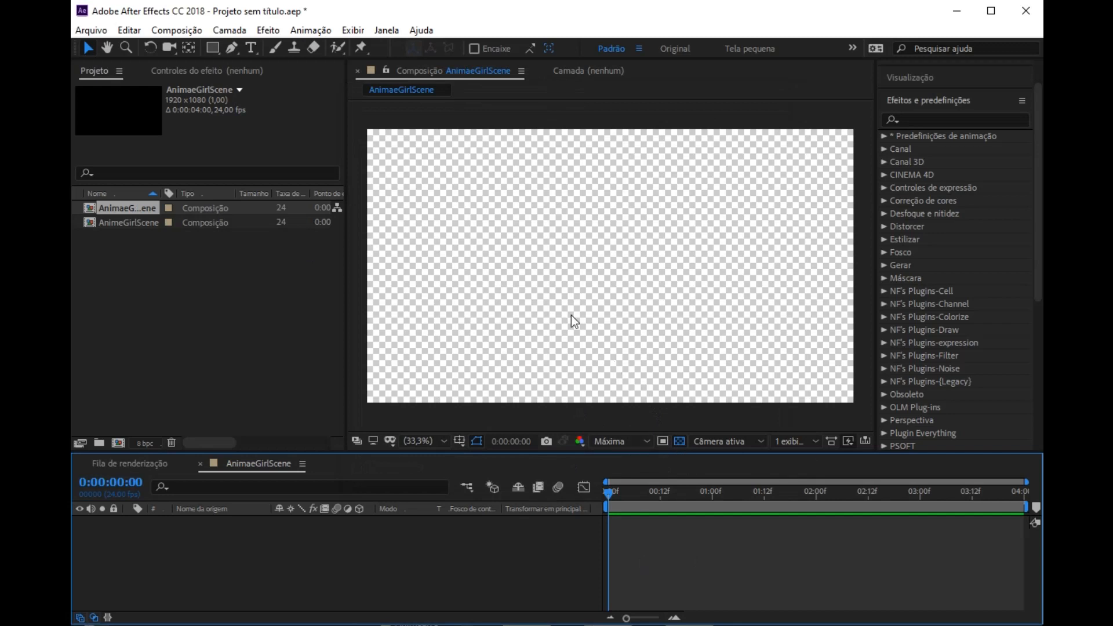
Step: Toggle the composition's transparency grid off and back on
click(678, 442)
click(678, 442)
click(679, 442)
click(679, 442)
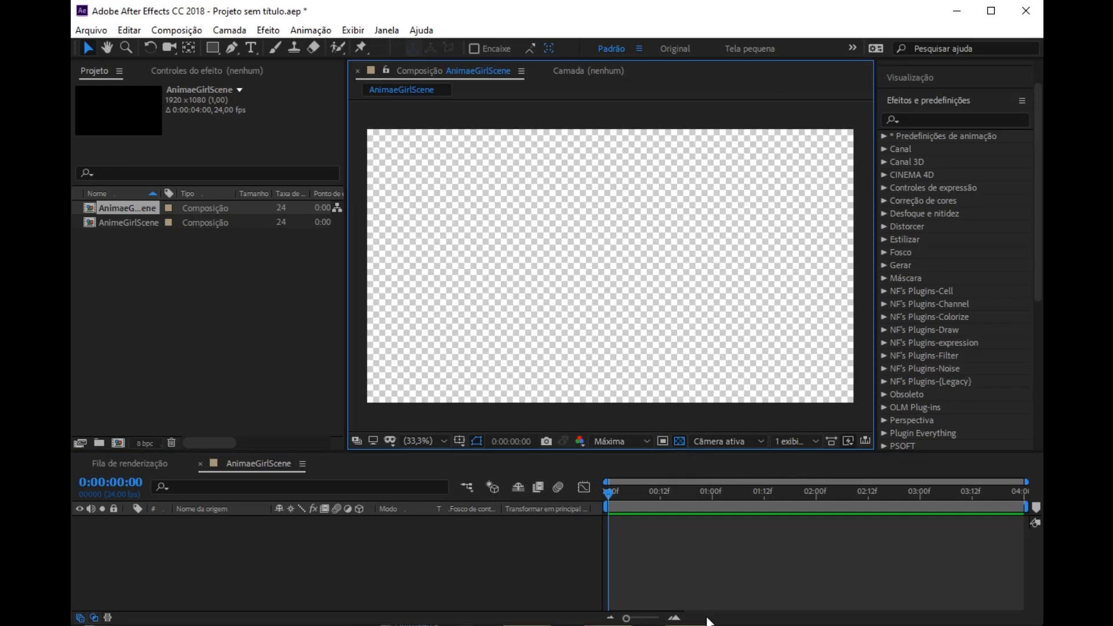
Step: Switch to File Explorer and examine the character drawings final-0001 to final-0005 in the frames folder
key(alt+Tab)
drag(851, 455, 691, 178)
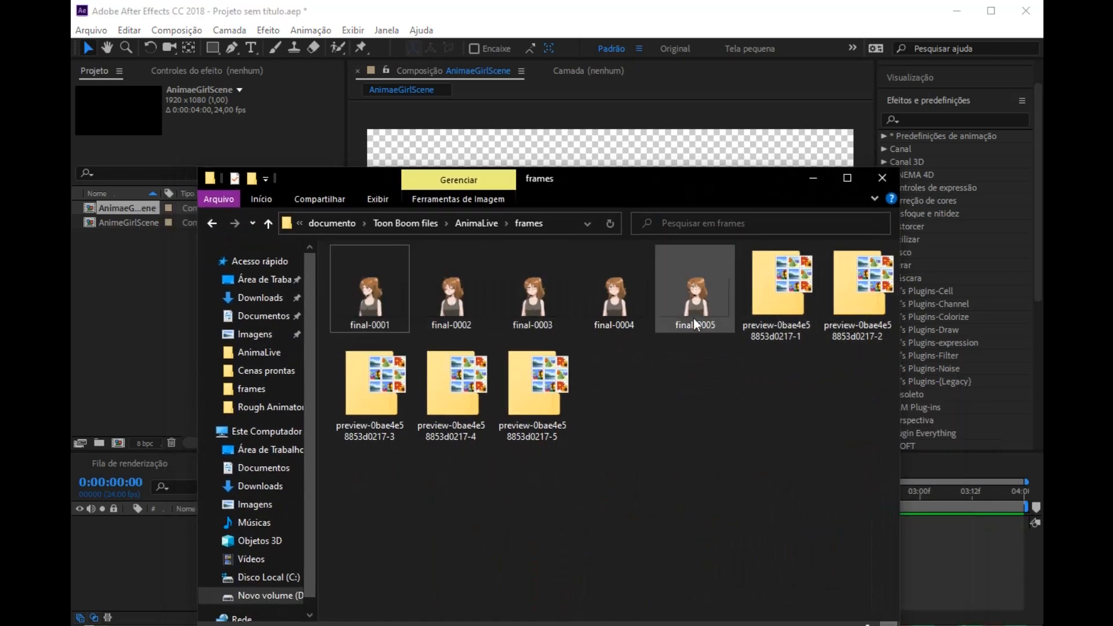
click(377, 299)
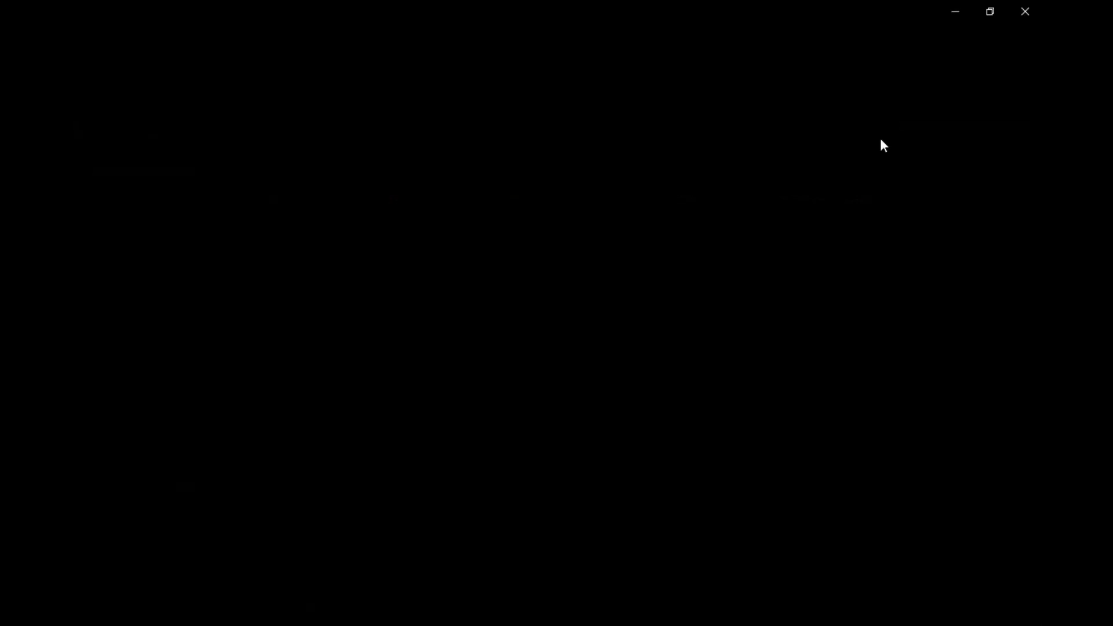
click(986, 16)
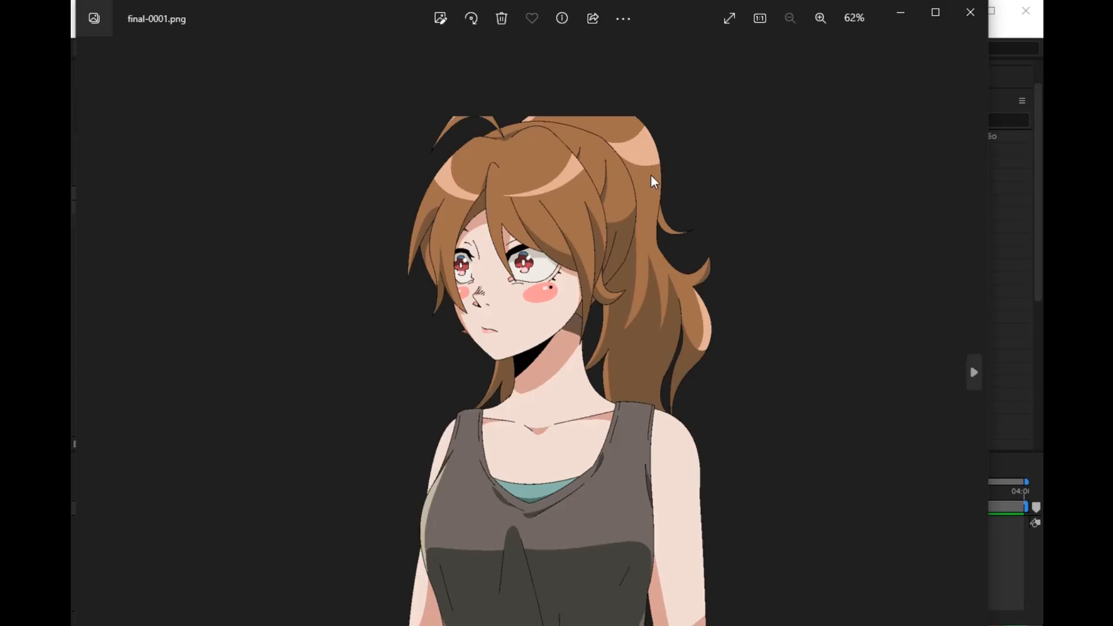
click(972, 369)
click(973, 369)
click(972, 369)
click(973, 369)
click(971, 13)
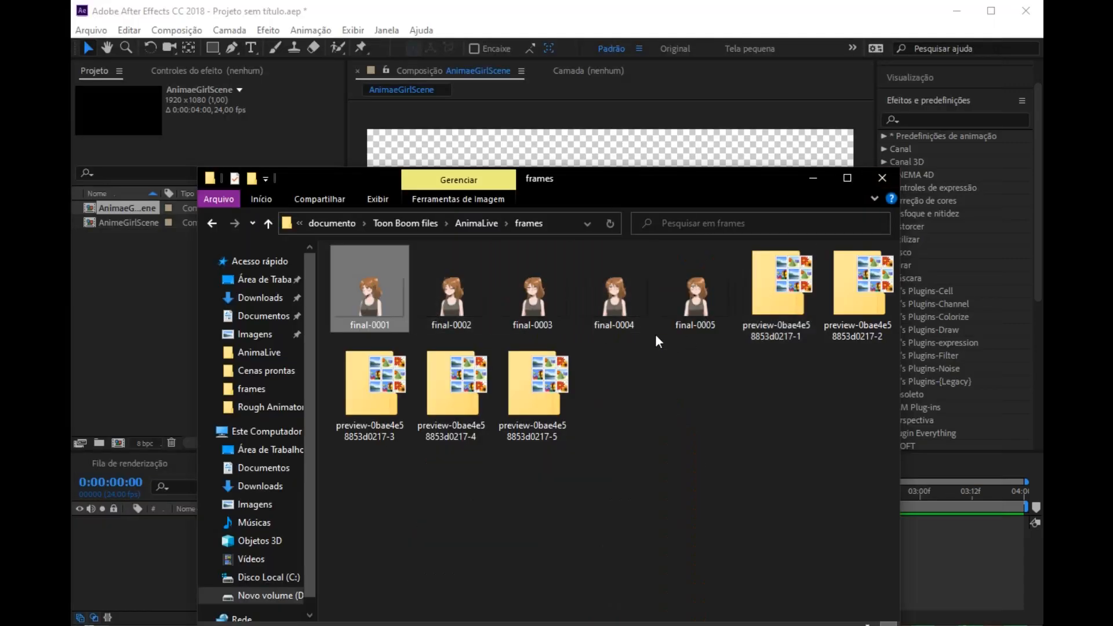
Step: Import the images final-0001 to final-0005 into the After Effects project and add them as layers to AnimaeGirlScene
shift+click(704, 308)
drag(382, 292, 120, 355)
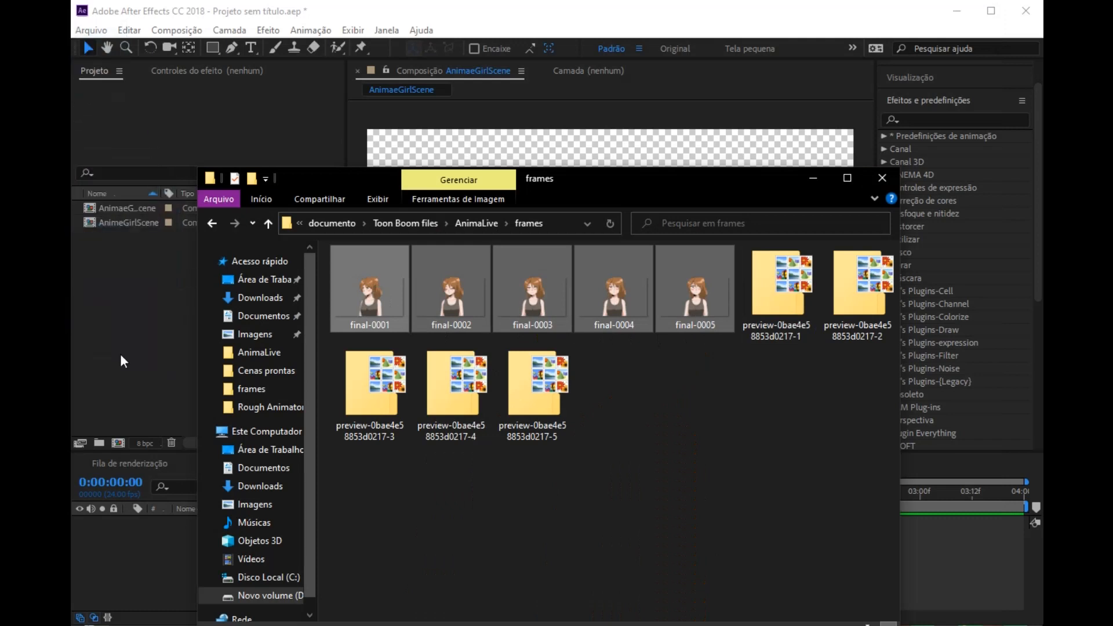
click(810, 179)
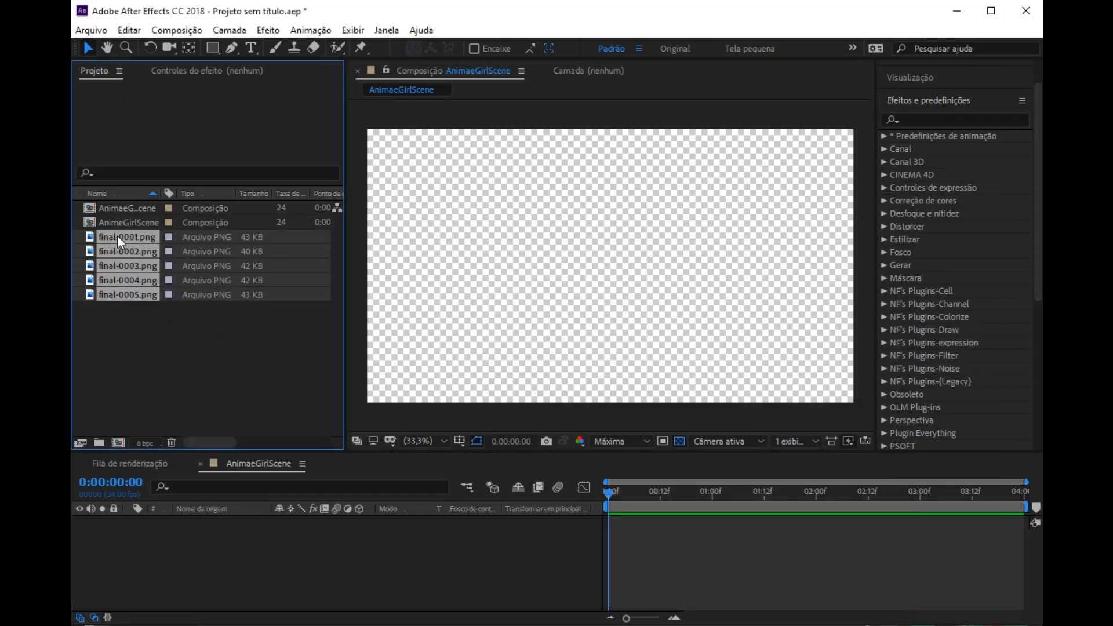
drag(118, 241, 329, 547)
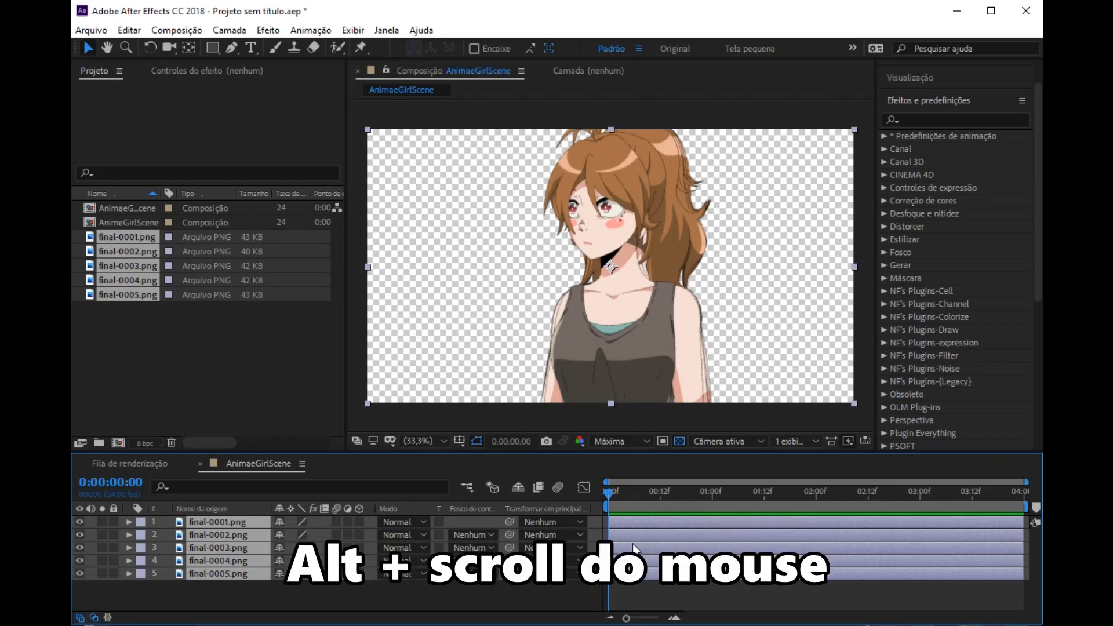
Step: Split all five image layers at 0:00:00:04 and delete the parts after that time
scroll(627, 545, up, 5)
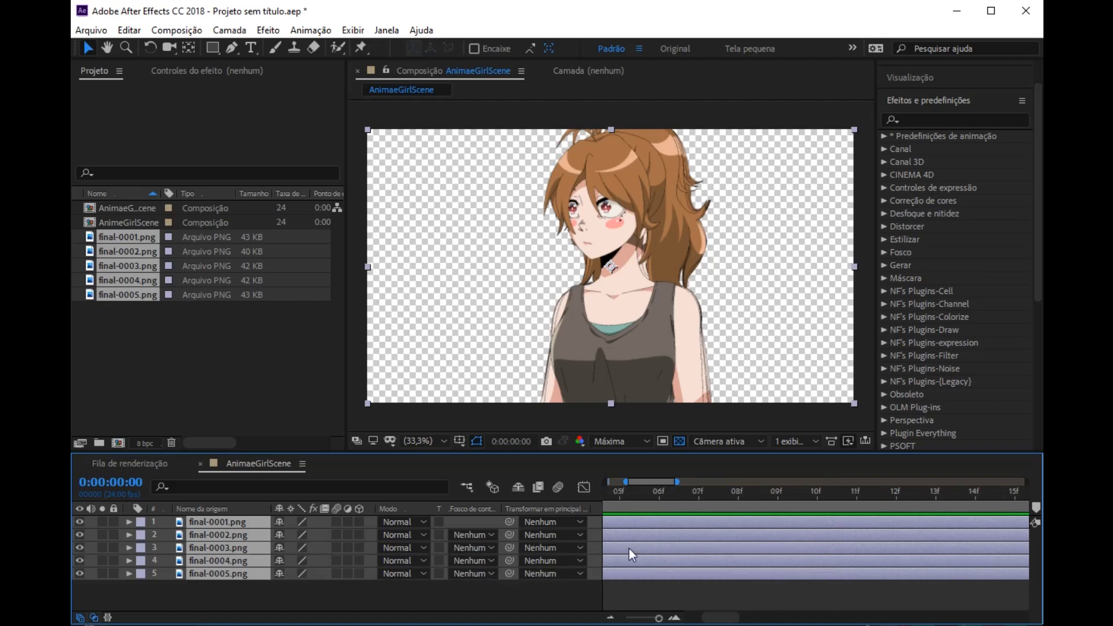
mouse_move(659, 618)
mouse_down()
mouse_move(632, 620)
mouse_move(675, 617)
mouse_up()
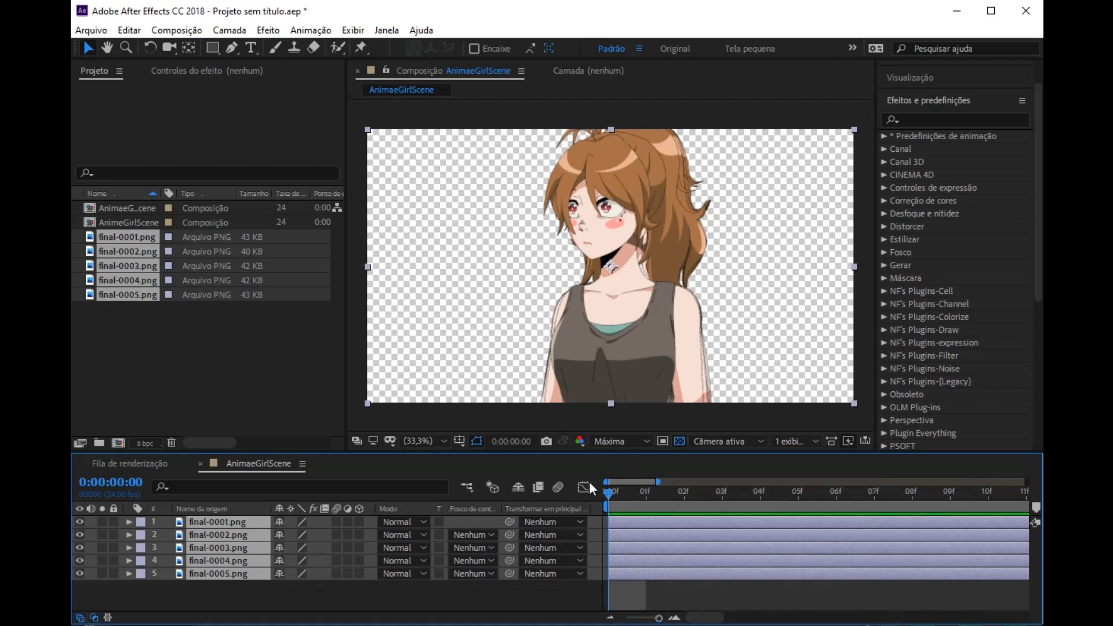
drag(606, 492, 723, 493)
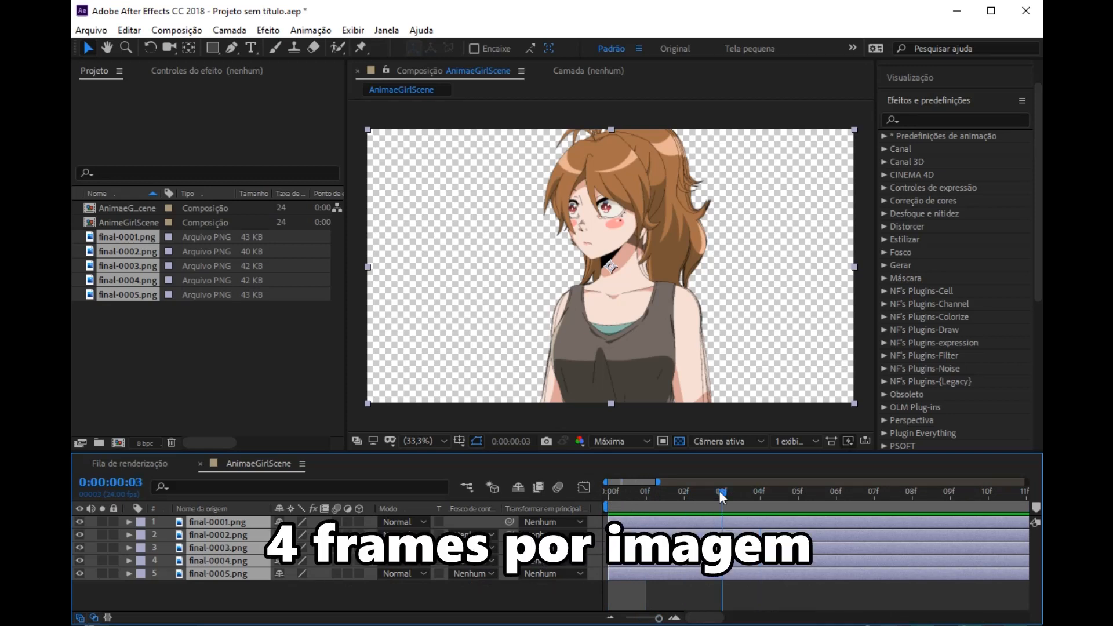
click(761, 496)
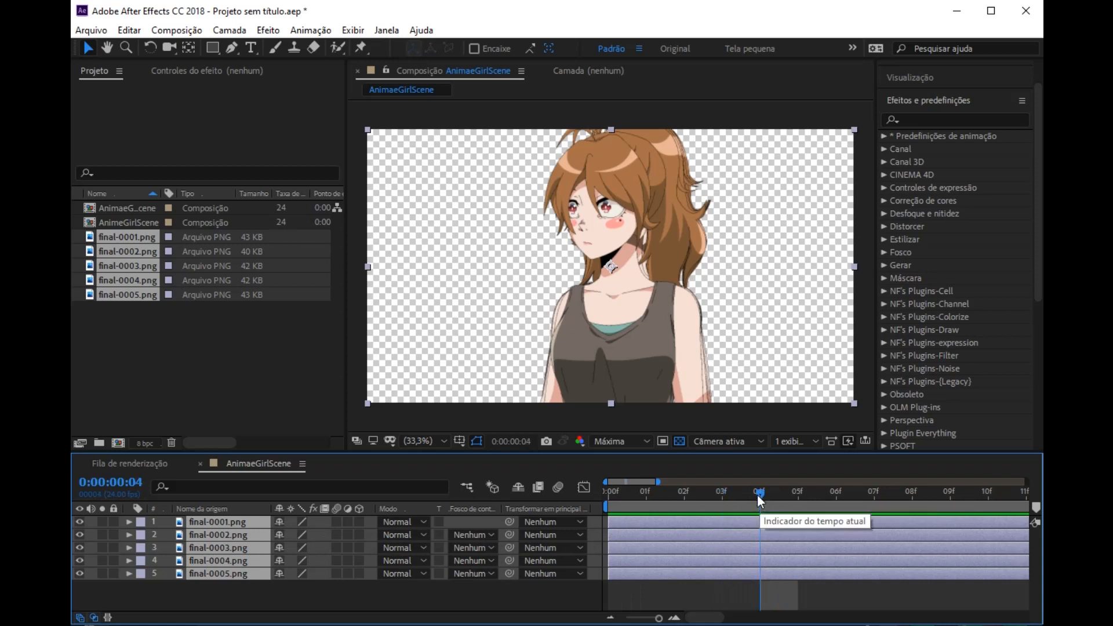
drag(610, 493, 760, 493)
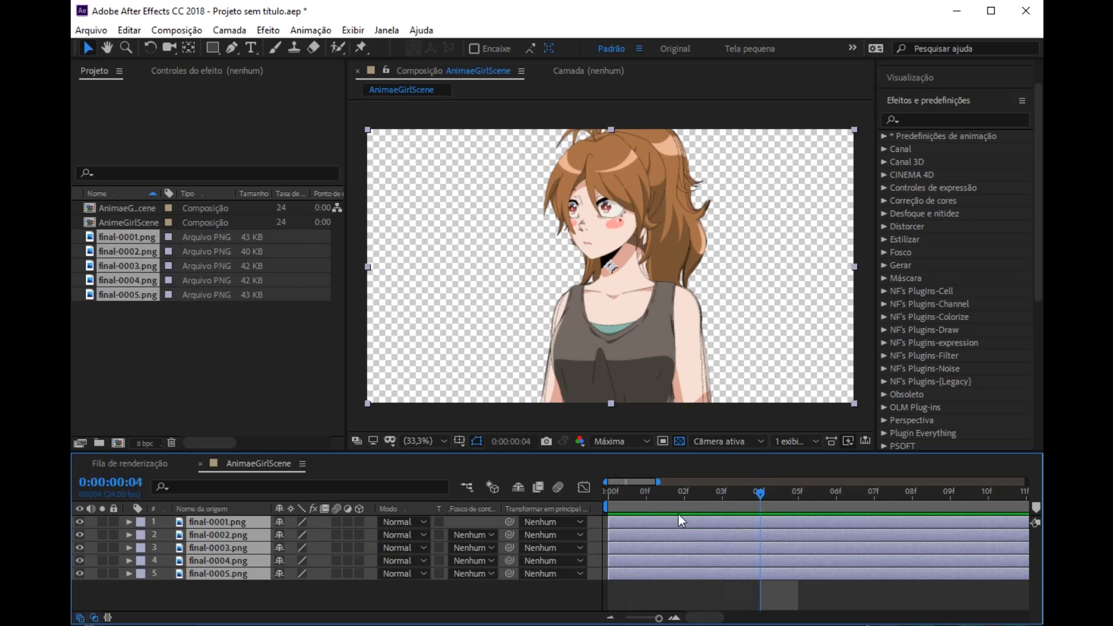
key(ctrl+shift+d)
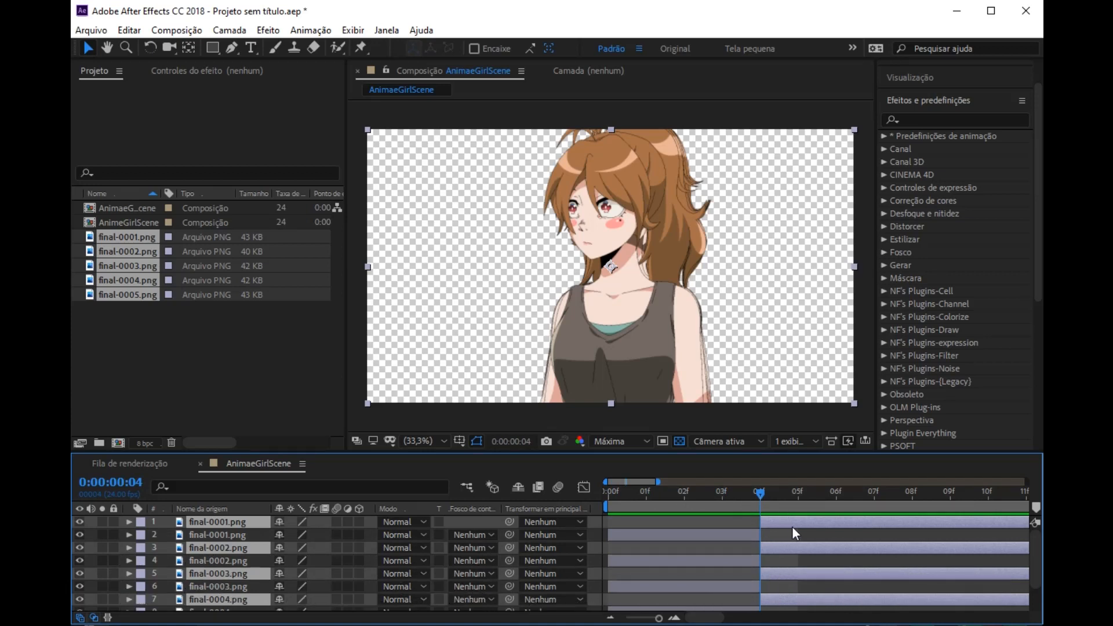
key(Delete)
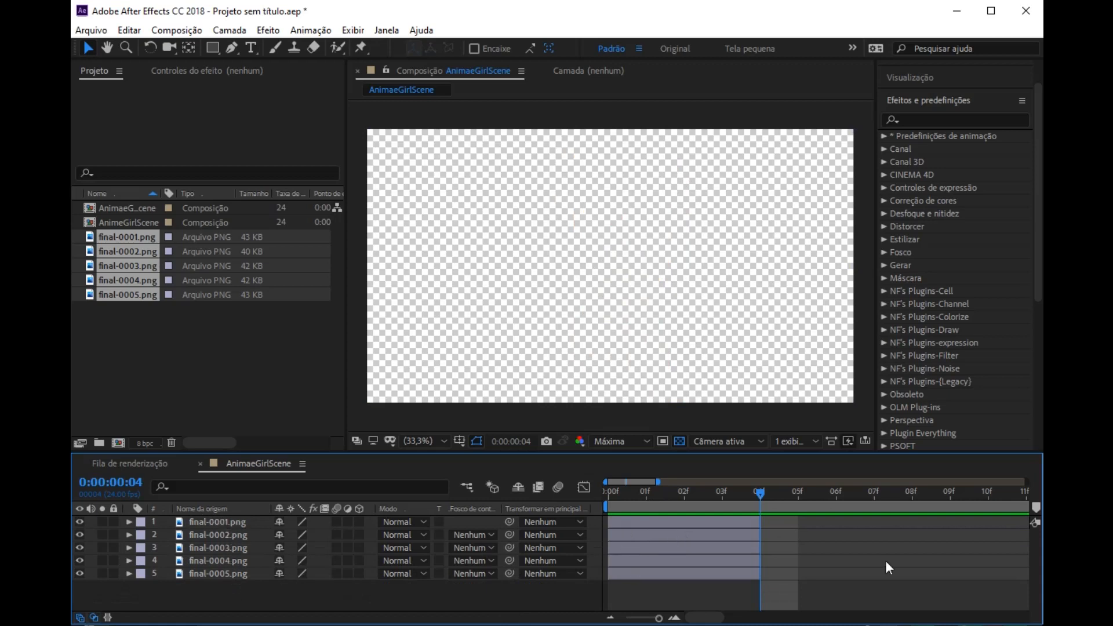
Step: Stagger layers final-0002.png to final-0005.png in time so each one starts where the previous layer ends
drag(657, 535, 802, 534)
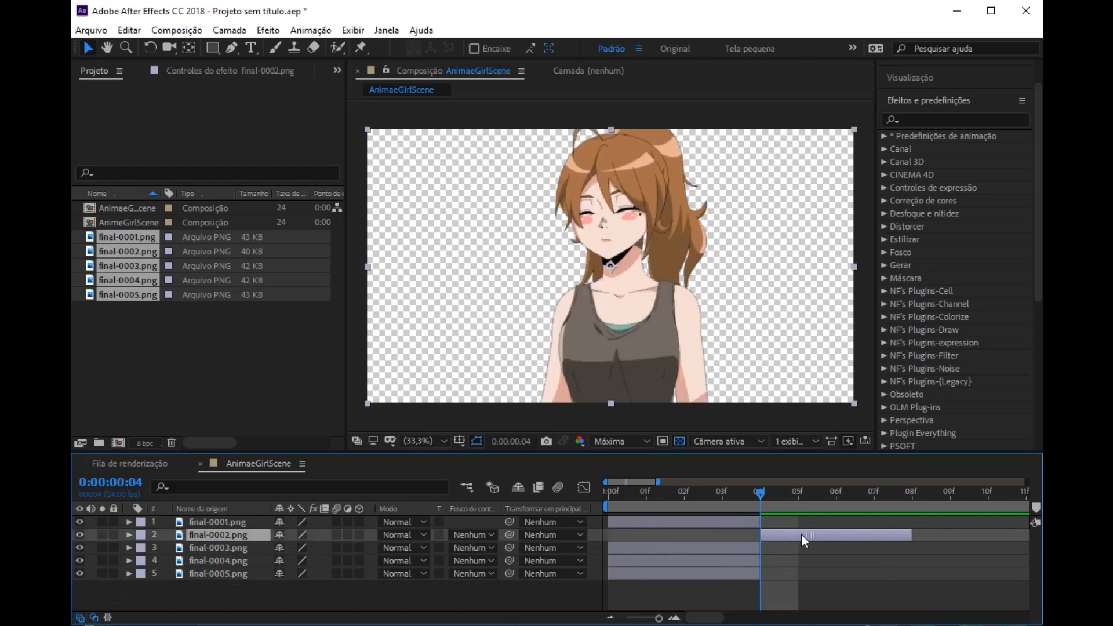
key(minus)
key(minus)
key(minus)
drag(619, 549, 687, 549)
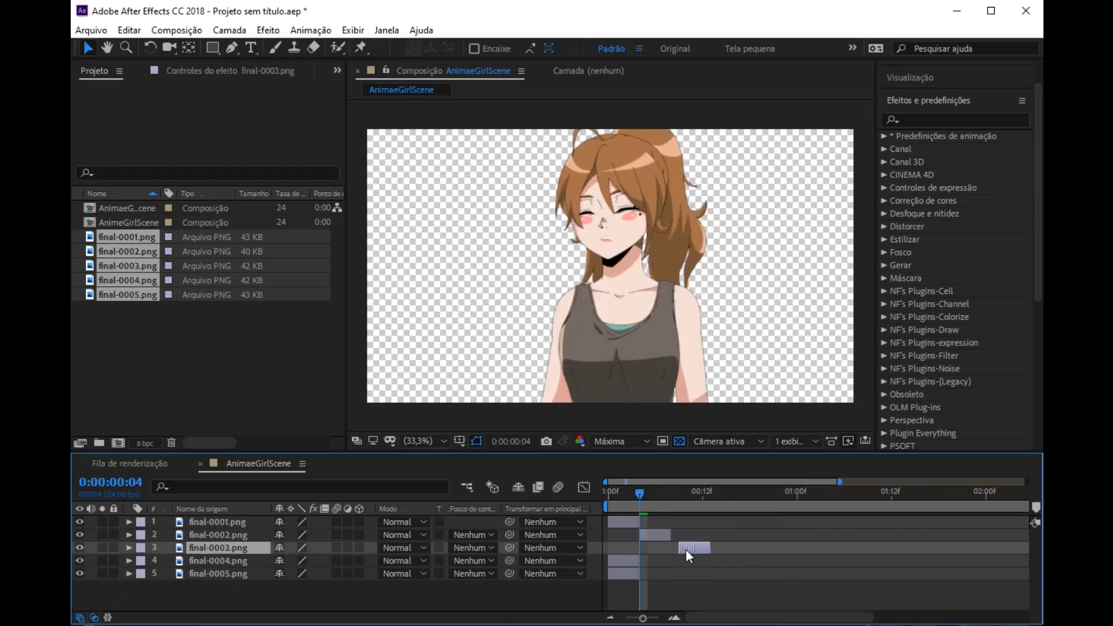
drag(621, 561, 740, 576)
click(635, 574)
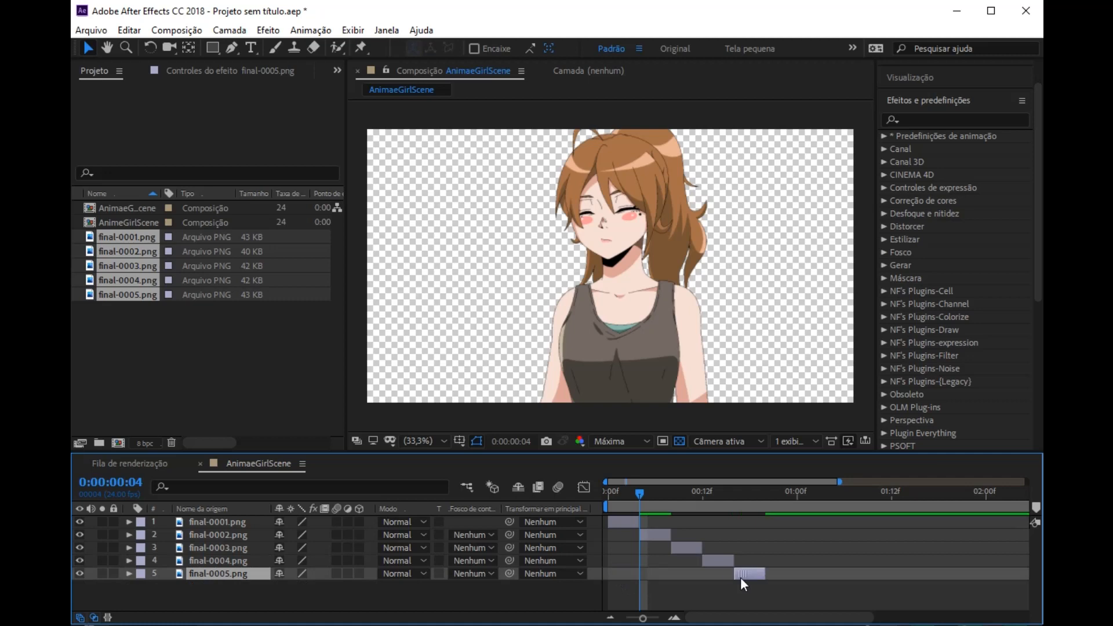
Step: Move all five staggered layers together so the sequence starts at about 0:00:01:15
key(minus)
click(614, 524)
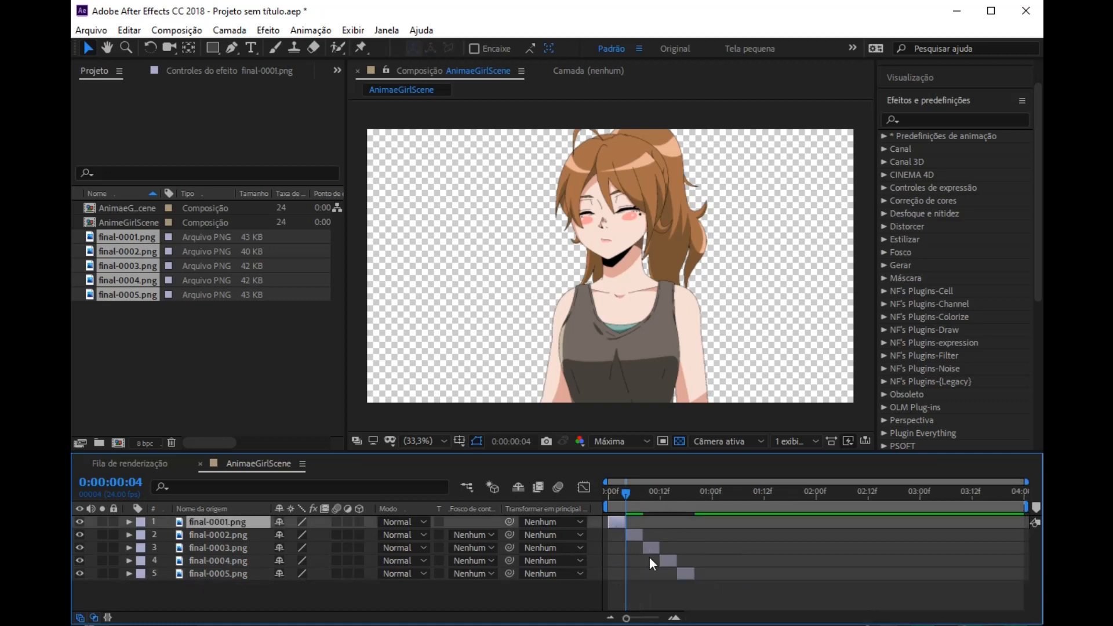
key(ctrl+a)
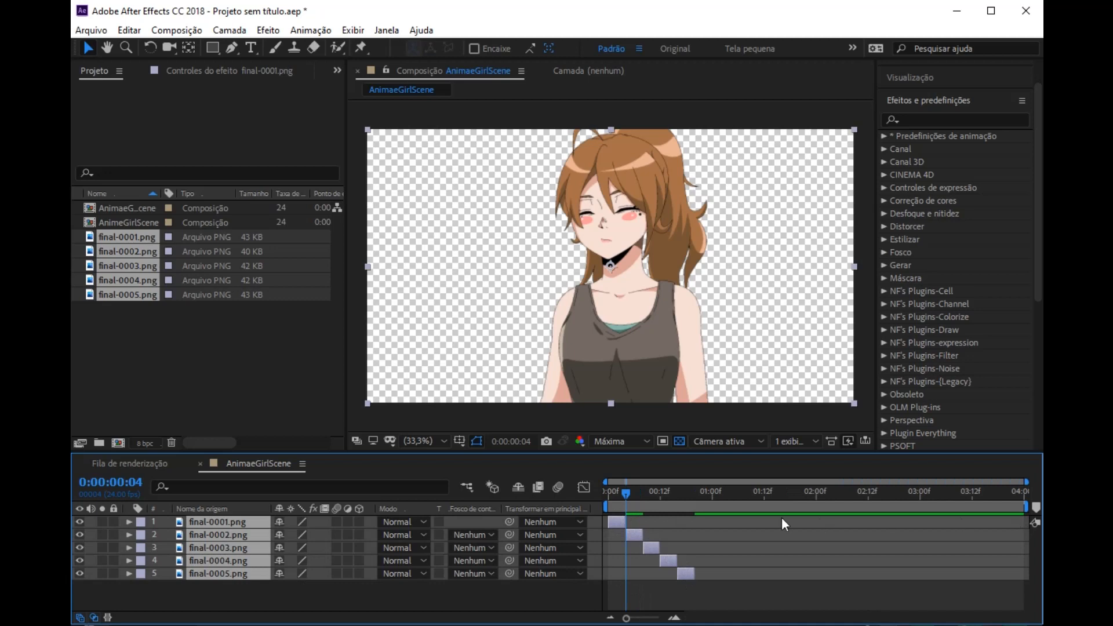
drag(617, 524, 788, 528)
click(771, 592)
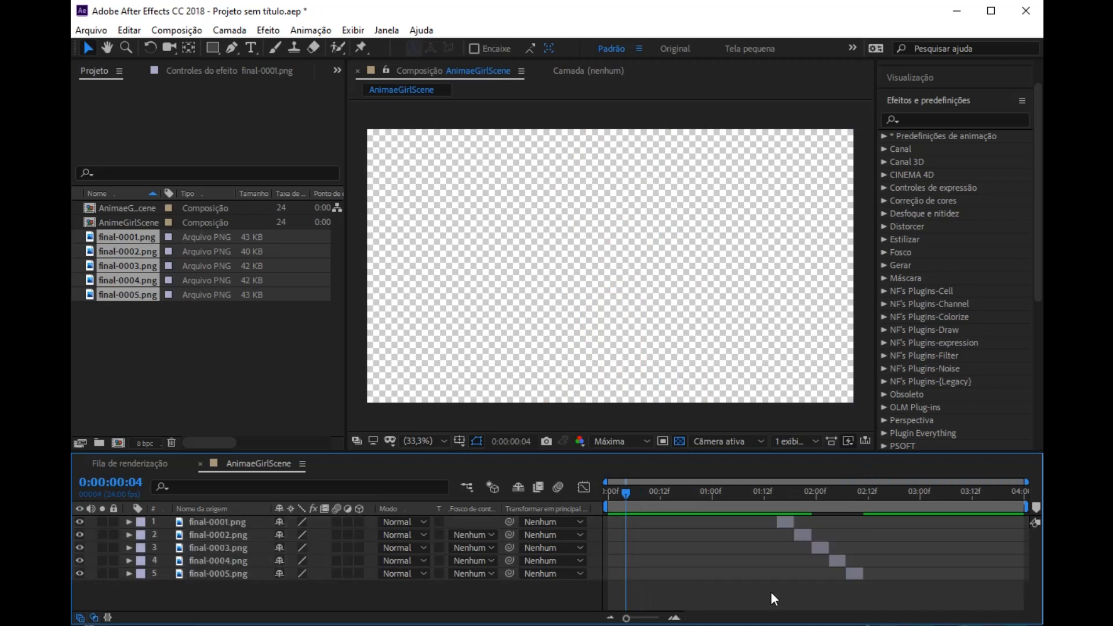
Step: Extend final-0001.png back to the composition's start and final-0005.png to its end, and preview the animation
click(776, 524)
drag(774, 523, 606, 524)
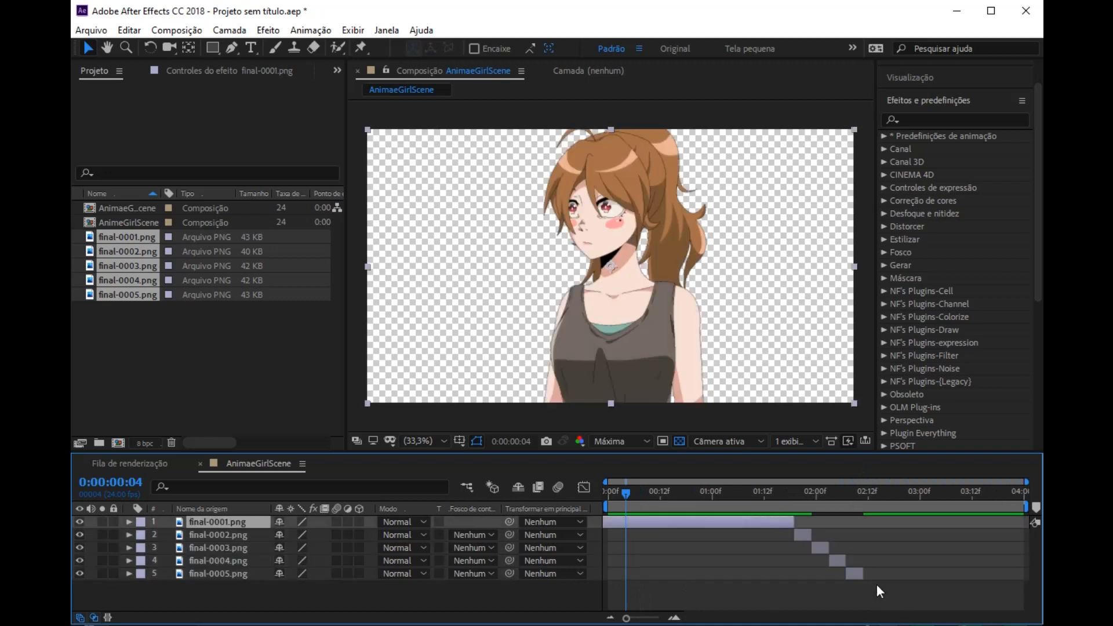
drag(864, 575, 1029, 577)
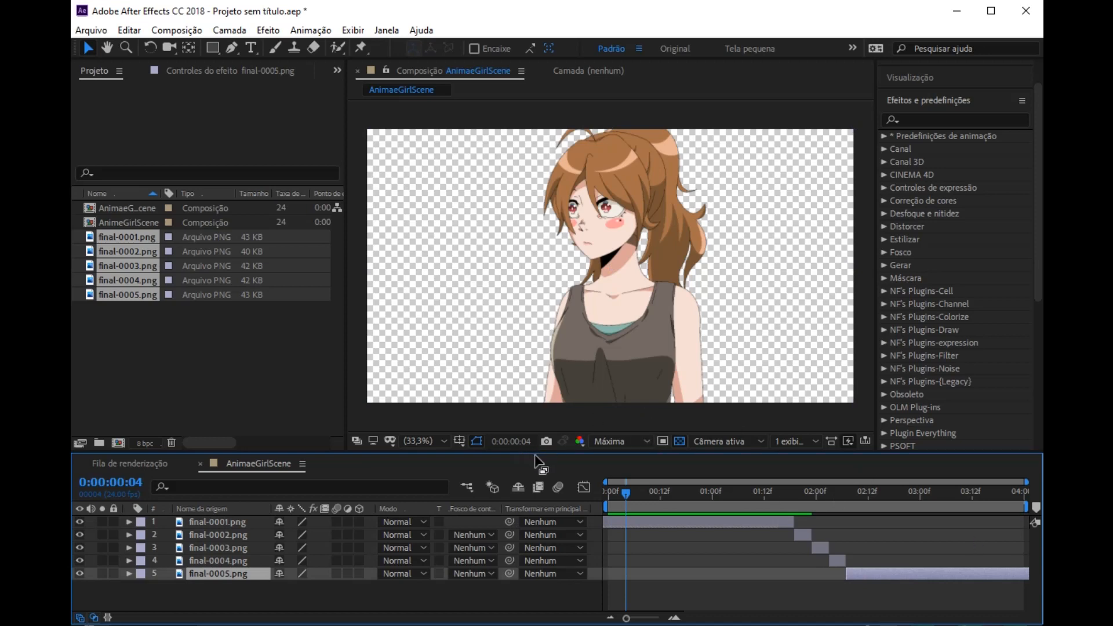
key(space)
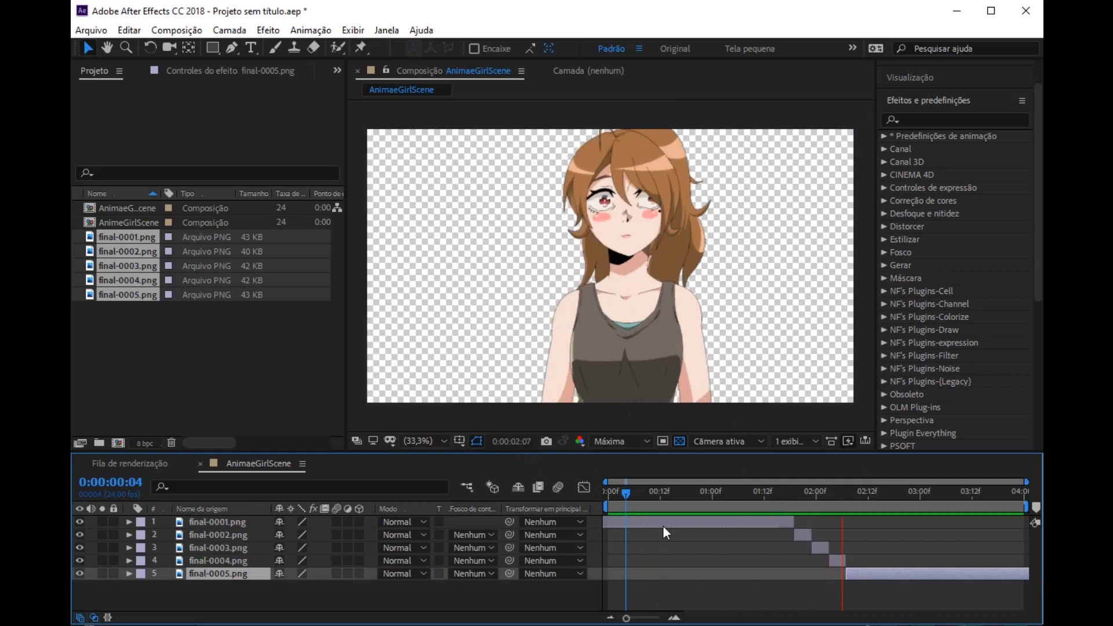
key(space)
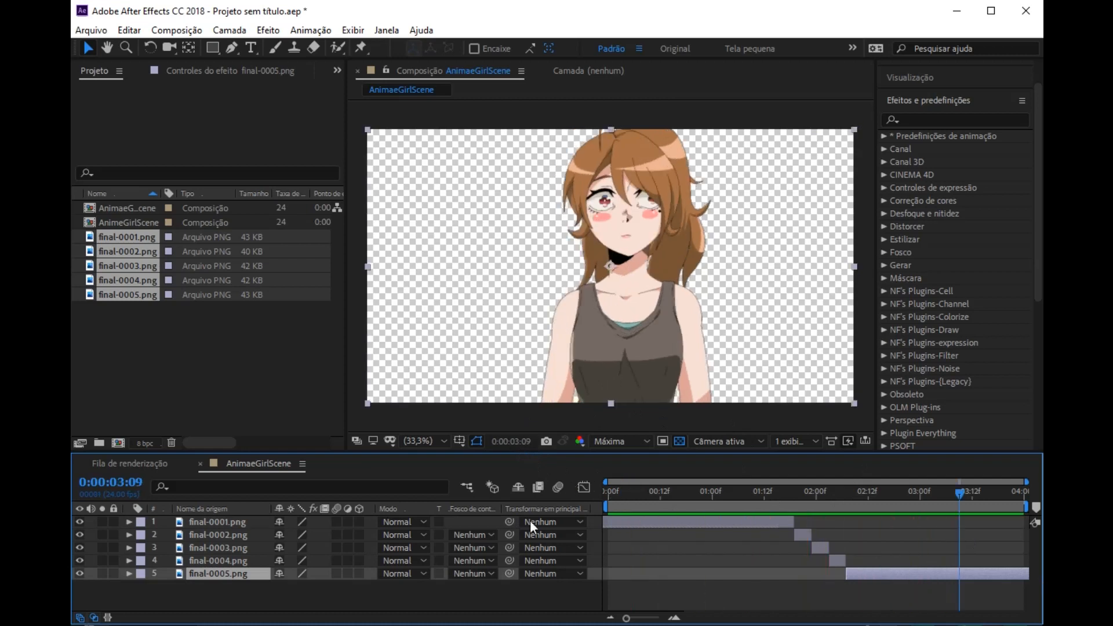
Step: Try to pre-compose all five image layers as Girl, moving all attributes and adjusting the composition duration to the selected layers
key(ctrl+a)
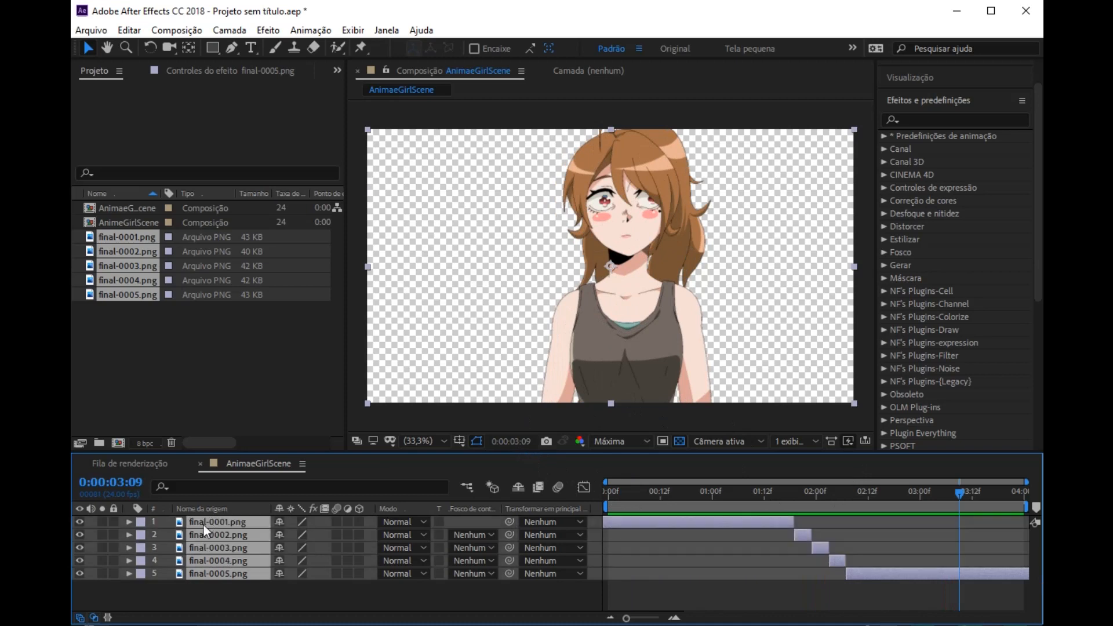
right_click(231, 555)
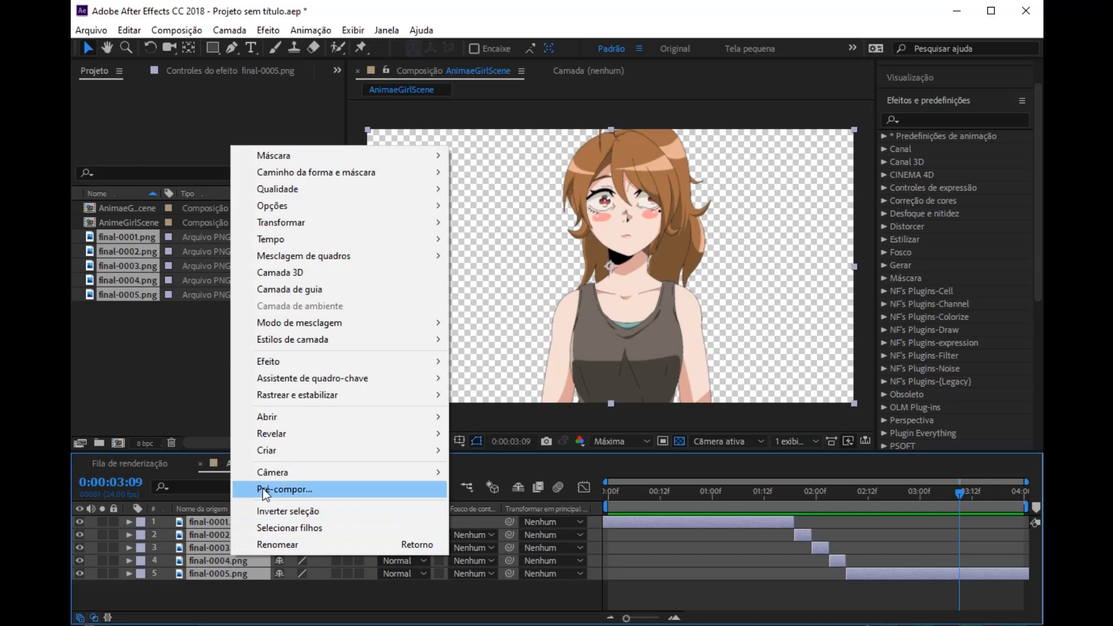
click(278, 490)
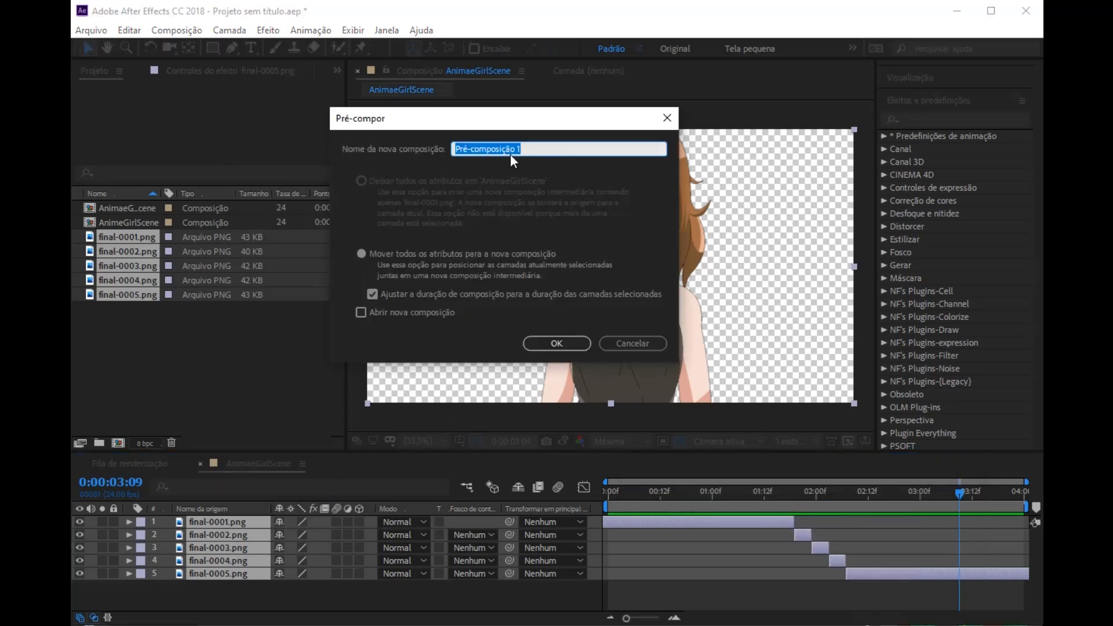
text(Girl)
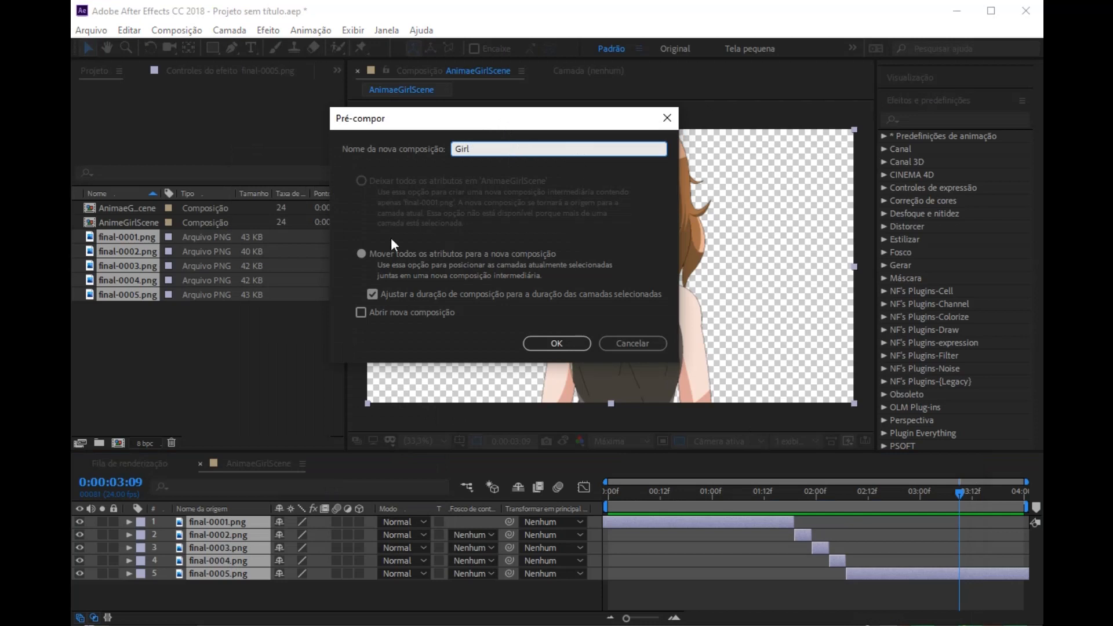
click(358, 255)
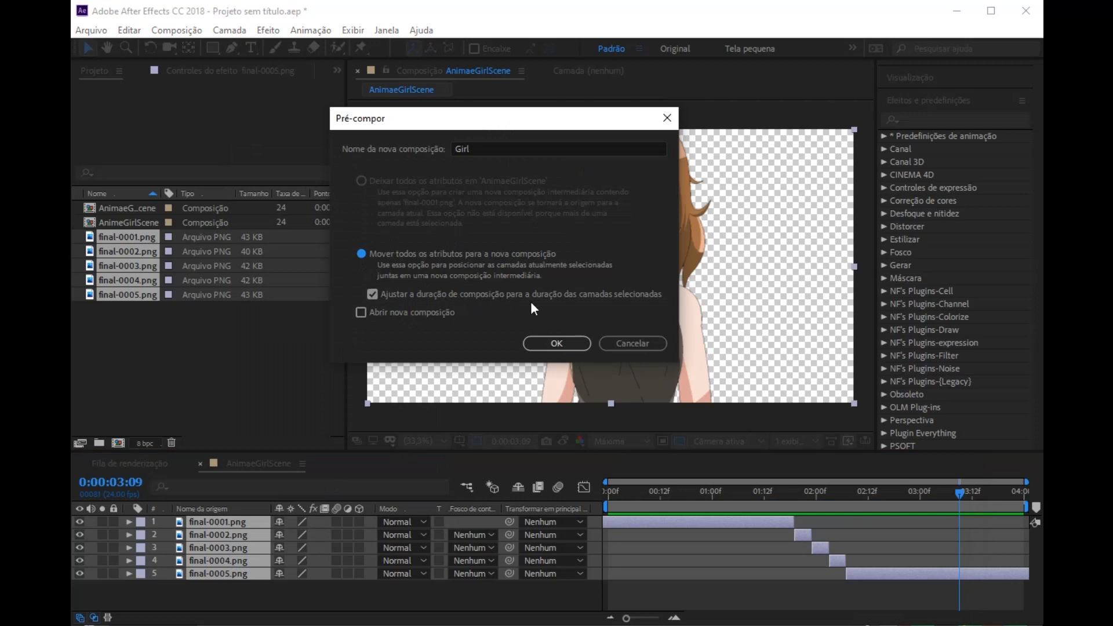
click(555, 343)
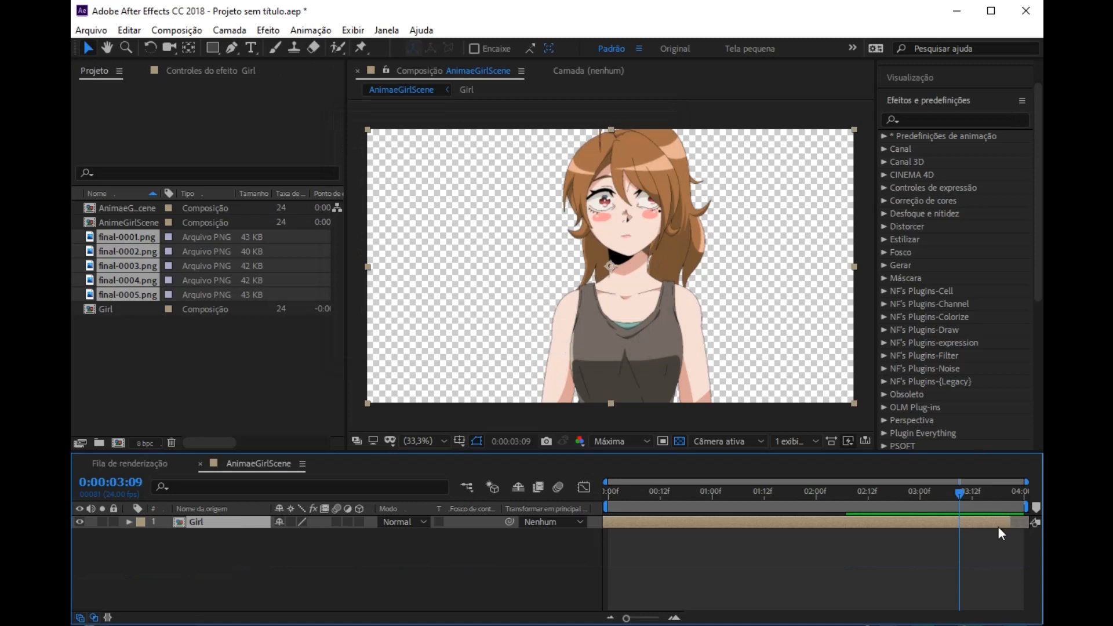
key(ctrl+z)
Step: Pre-compose the five image layers under the default name without adjusting the duration to the selected layers, and preview the result
right_click(228, 549)
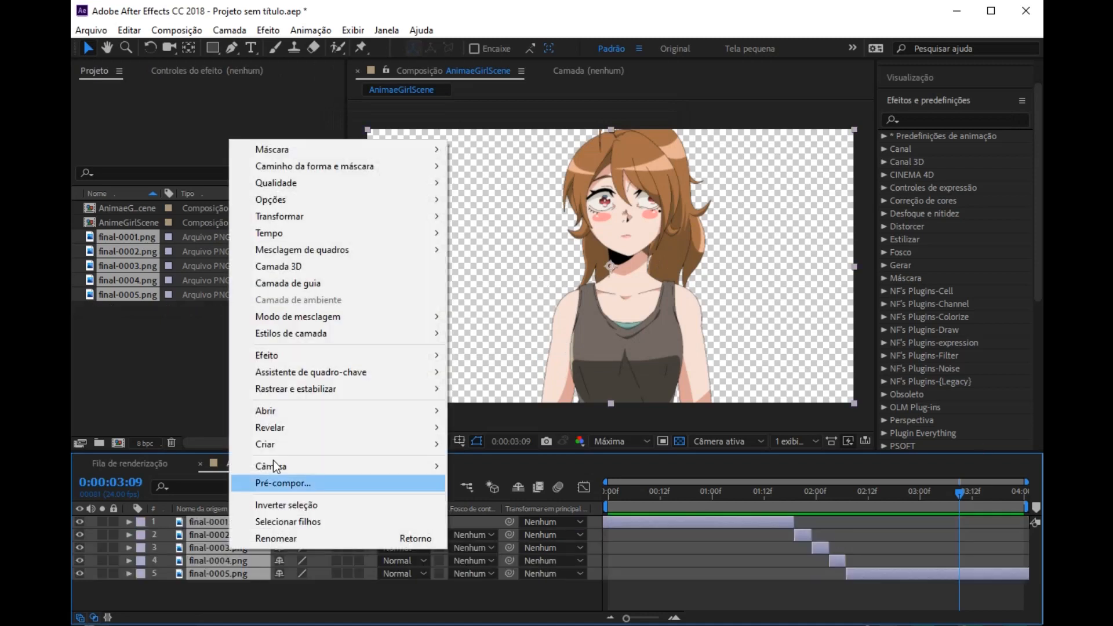
click(270, 487)
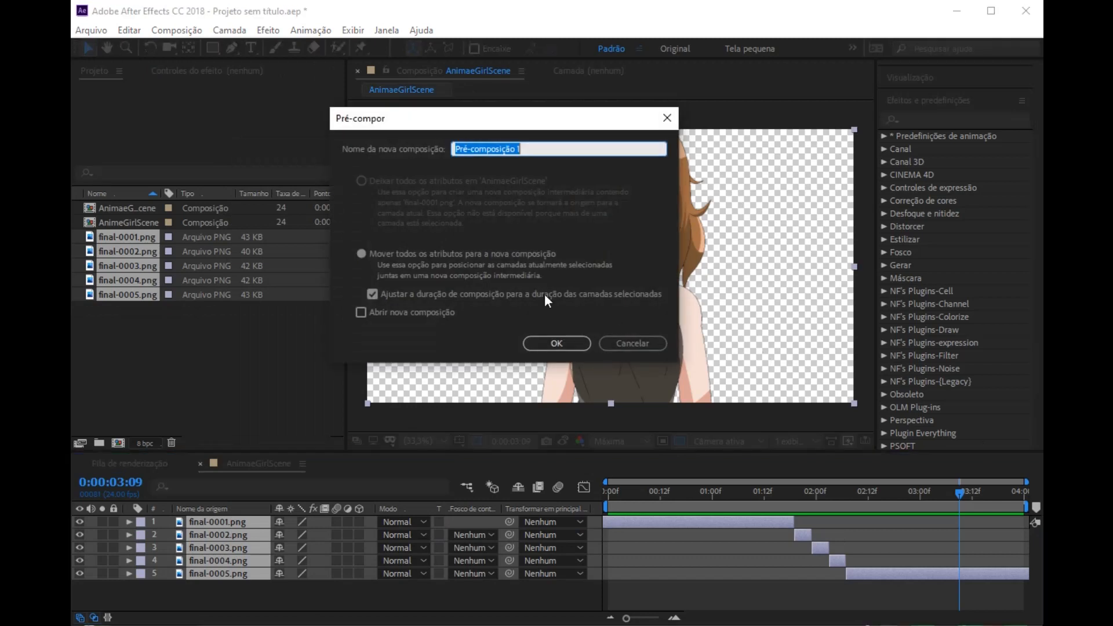
click(375, 292)
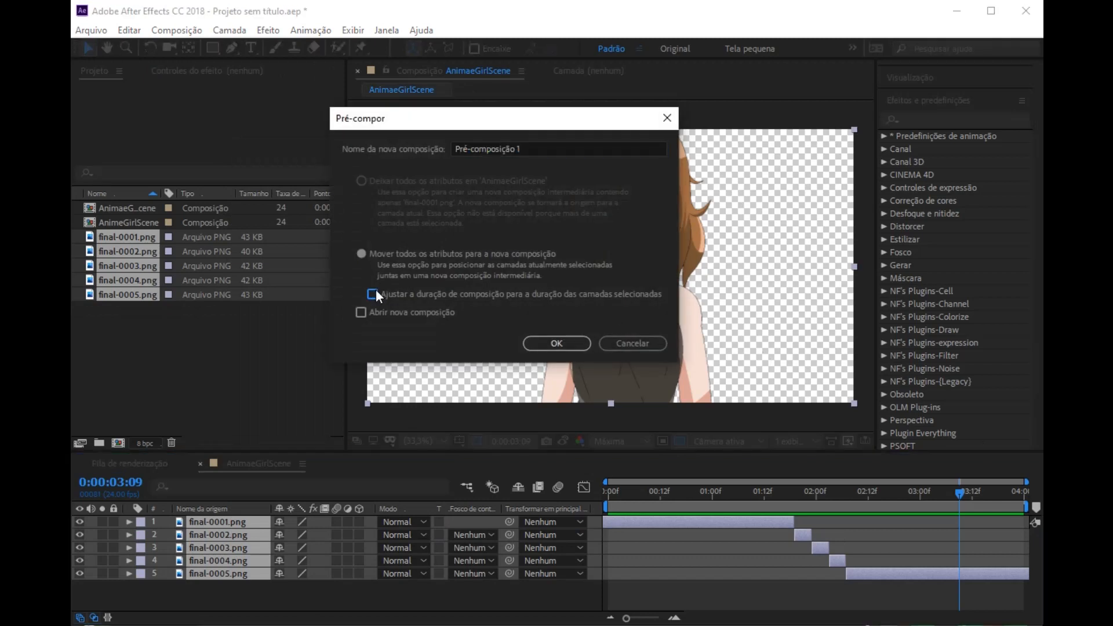
click(557, 337)
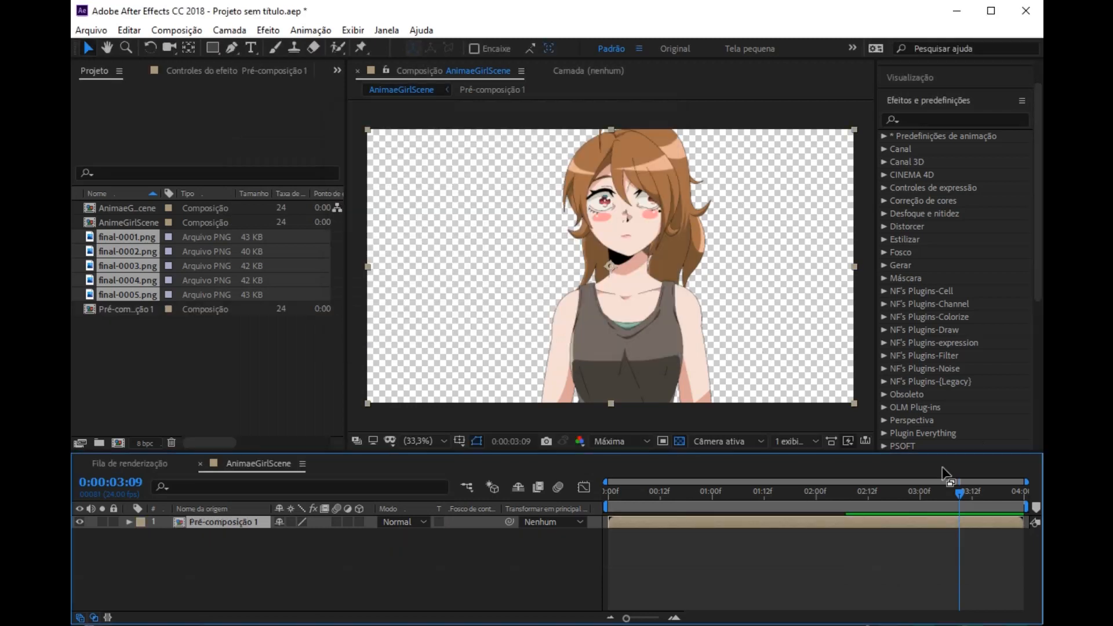
key(space)
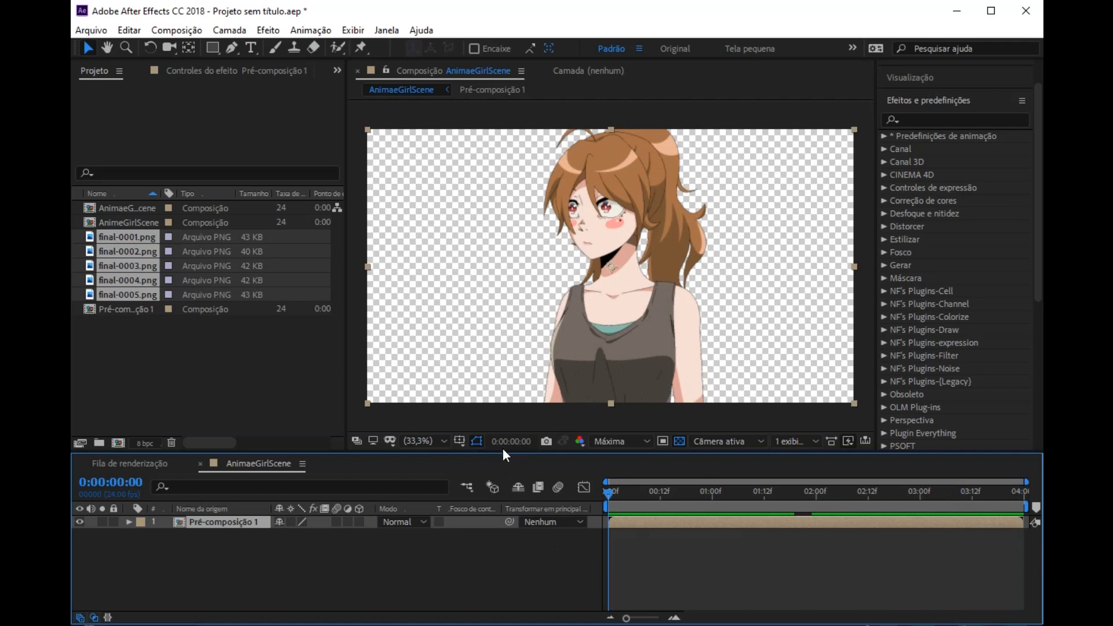
Step: Enlarge the composition view and examine the outlines and flat colors of the character's eyes, cheek and neck up close
drag(509, 457, 509, 502)
key(period)
key(period)
key(period)
key(period)
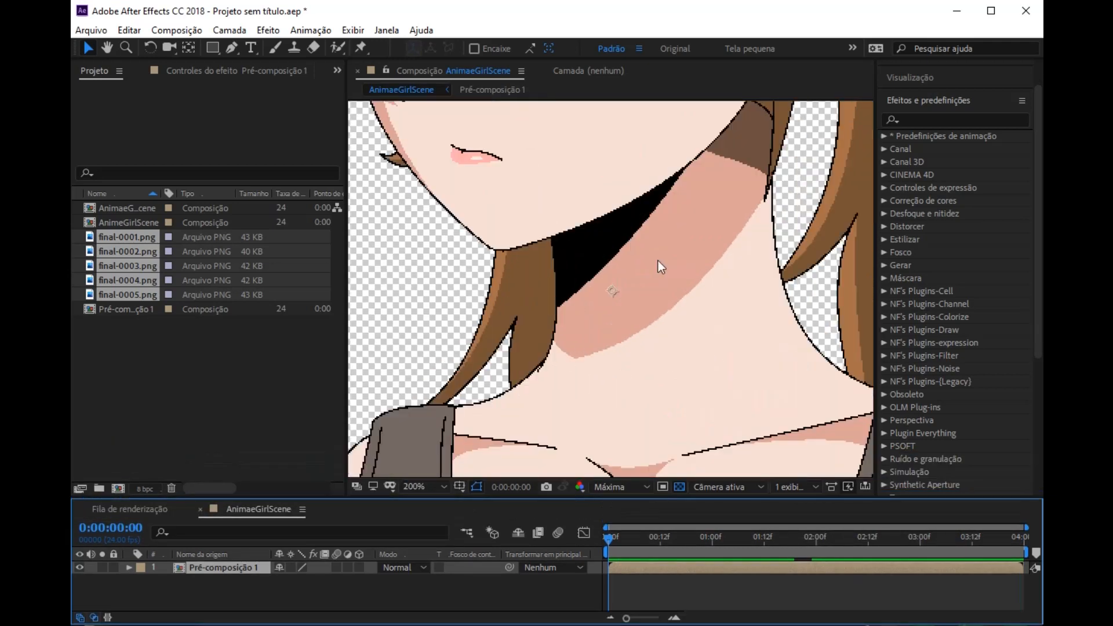
scroll(661, 260, down, 1)
key(space)
drag(749, 192, 623, 422)
scroll(774, 317, up, 2)
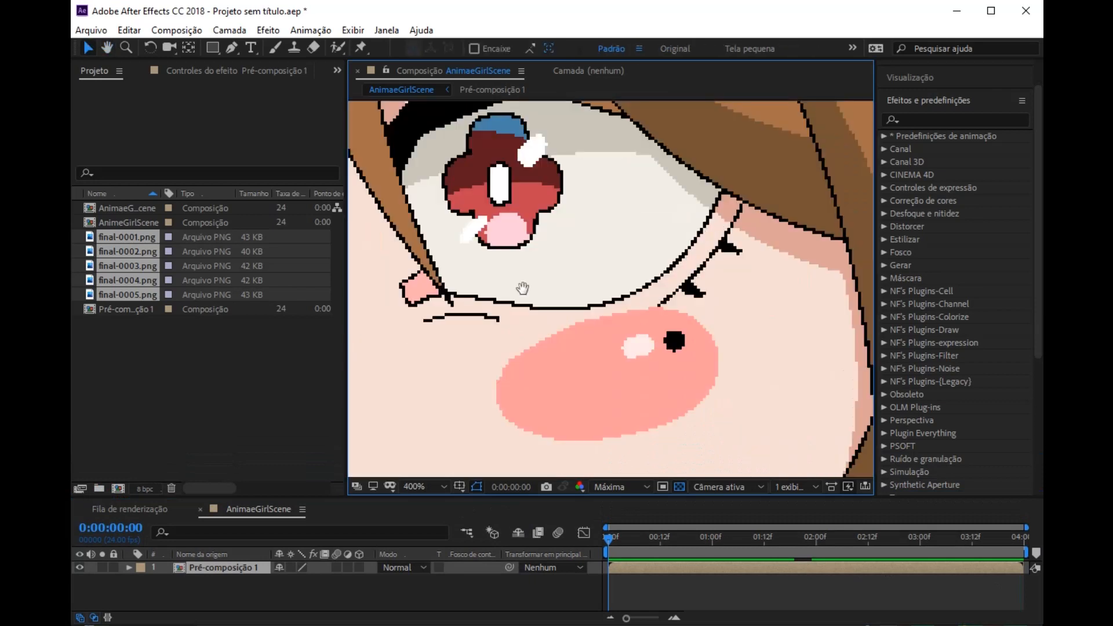
drag(495, 120, 597, 231)
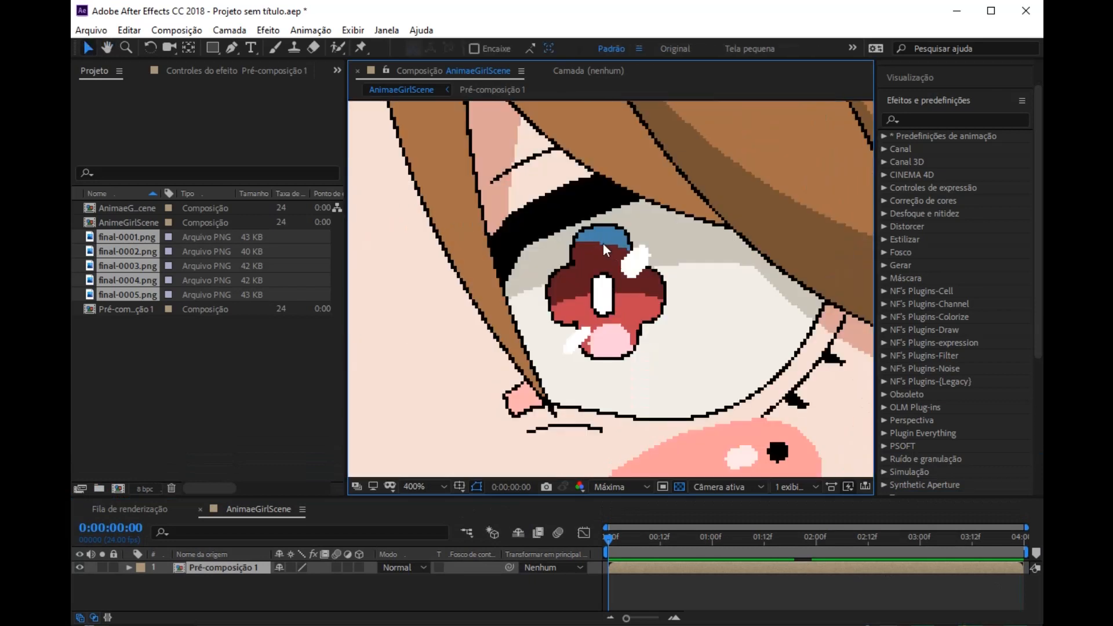
drag(692, 356, 640, 227)
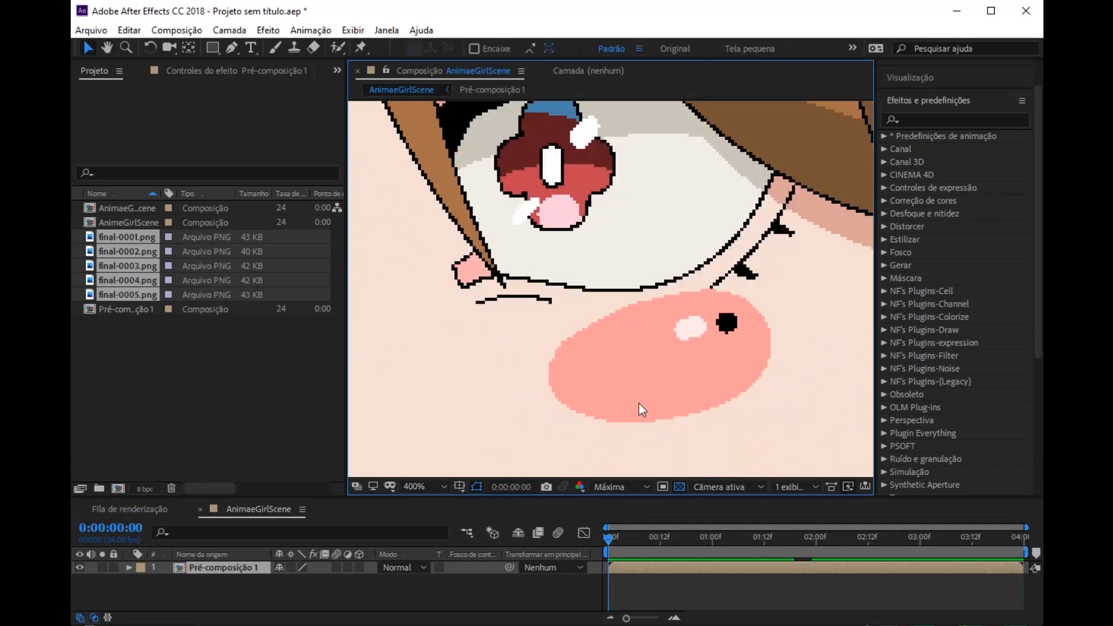
scroll(640, 404, down, 2)
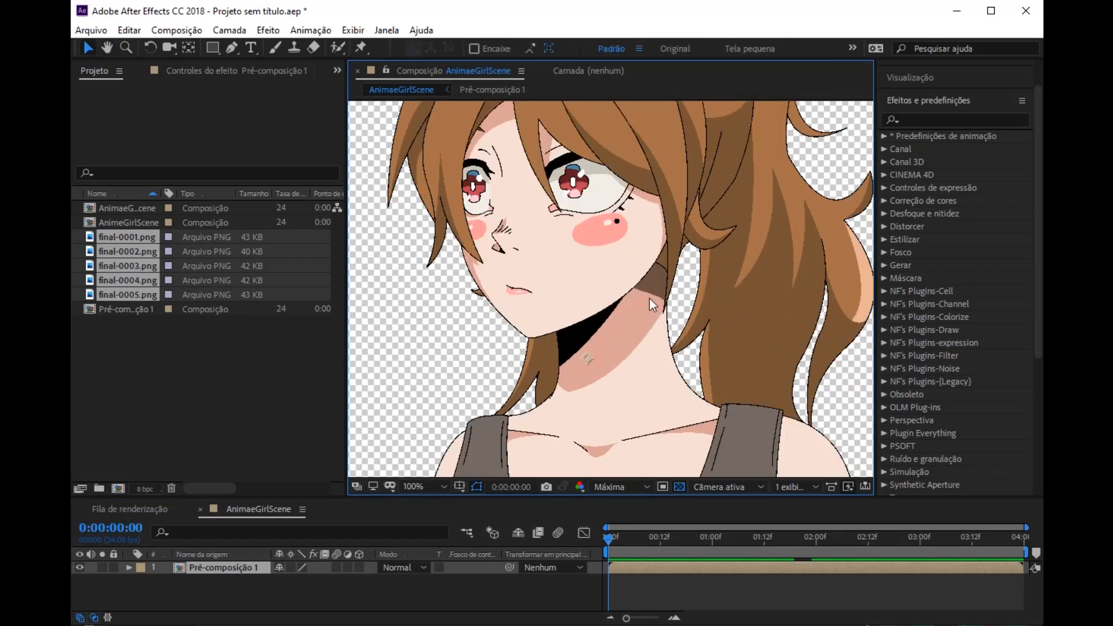
scroll(649, 298, up, 2)
scroll(680, 268, down, 2)
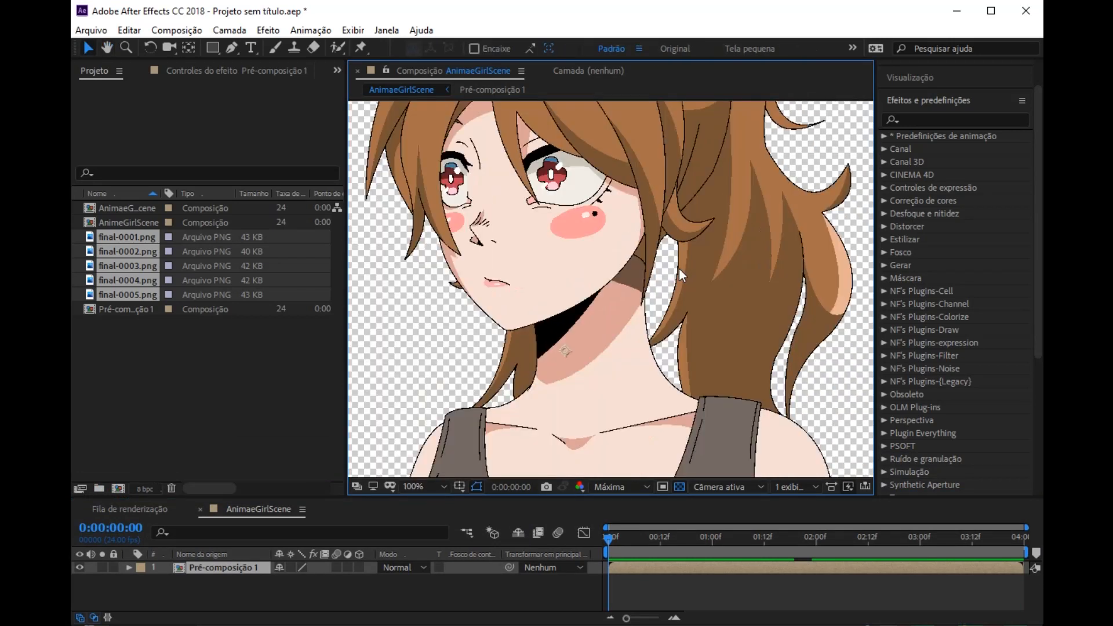
scroll(680, 268, down, 1)
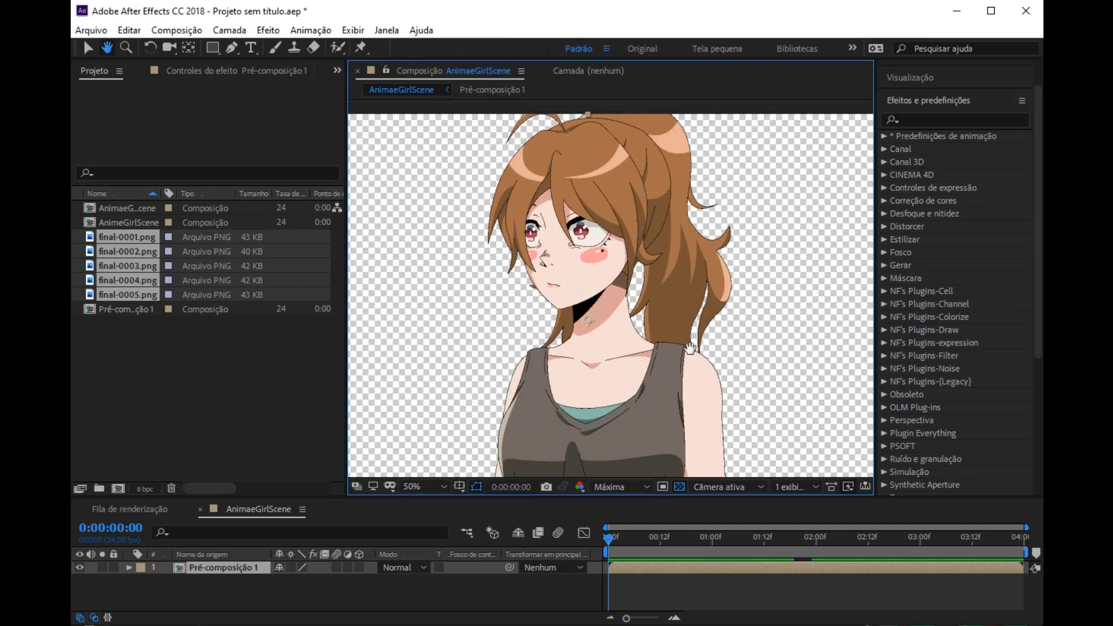
scroll(632, 274, up, 1)
scroll(962, 286, down, 3)
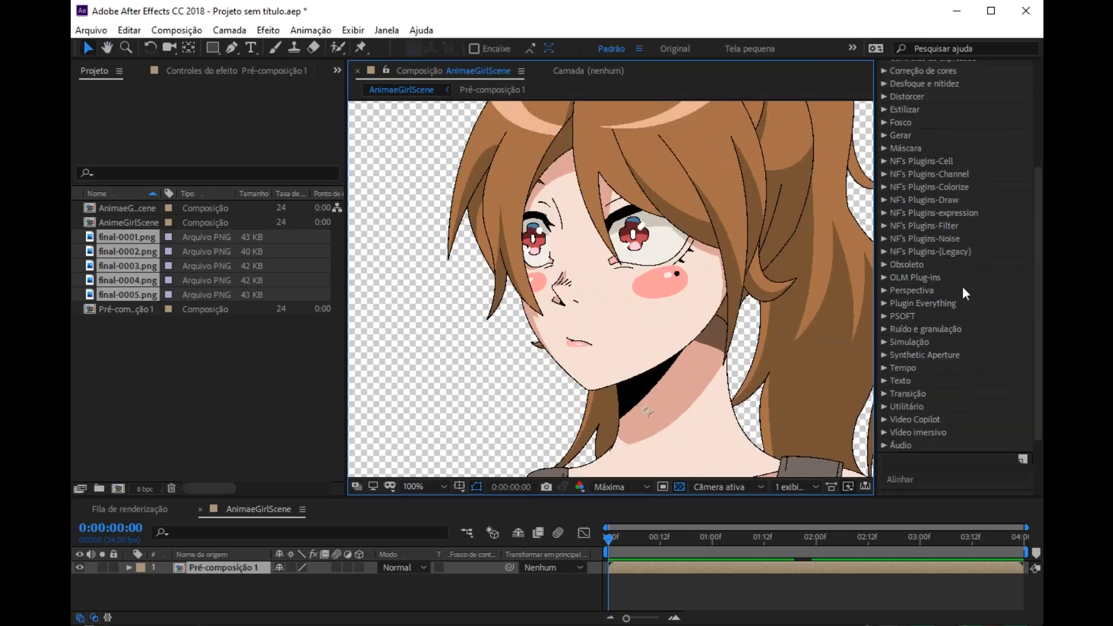
Step: Apply the PSOFT effect P_BlurCel to the pre-composition and enable the second color in Color Group 1
click(885, 316)
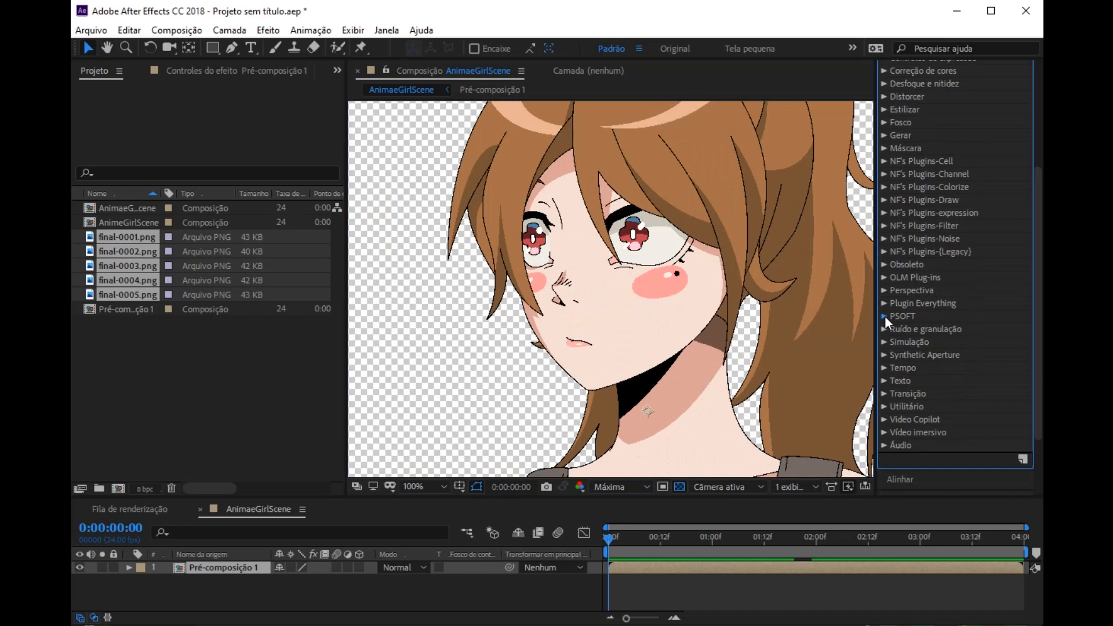
scroll(940, 311, down, 2)
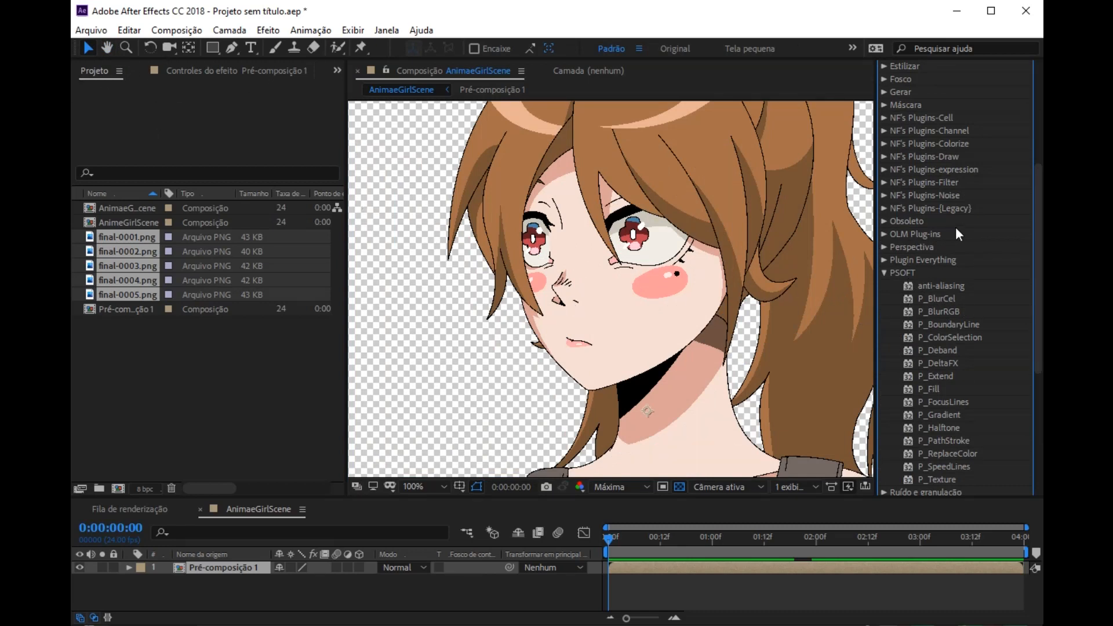
scroll(956, 228, up, 1)
click(195, 74)
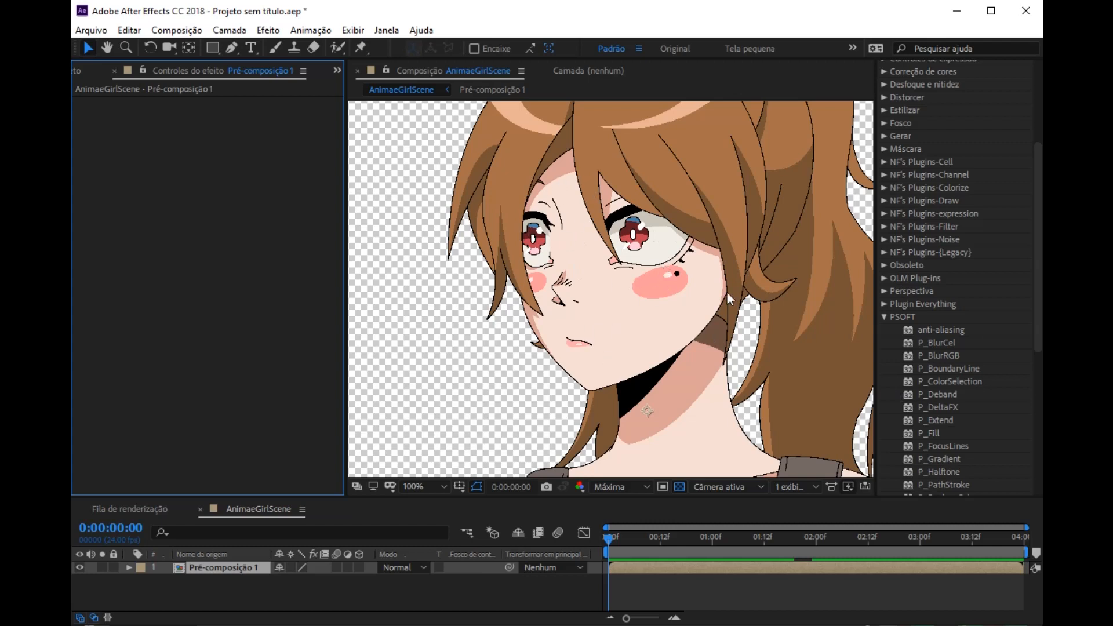
drag(944, 342, 687, 292)
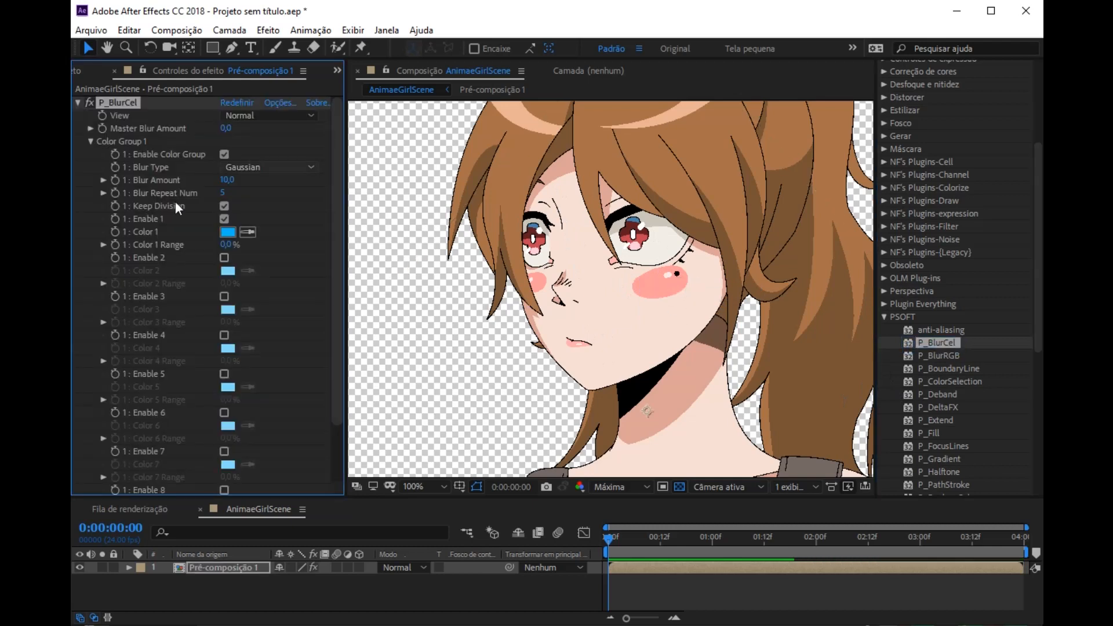
click(224, 257)
Step: Examine the color boundaries around the neck shadow, hair and cheek blush in the composition view
key(h)
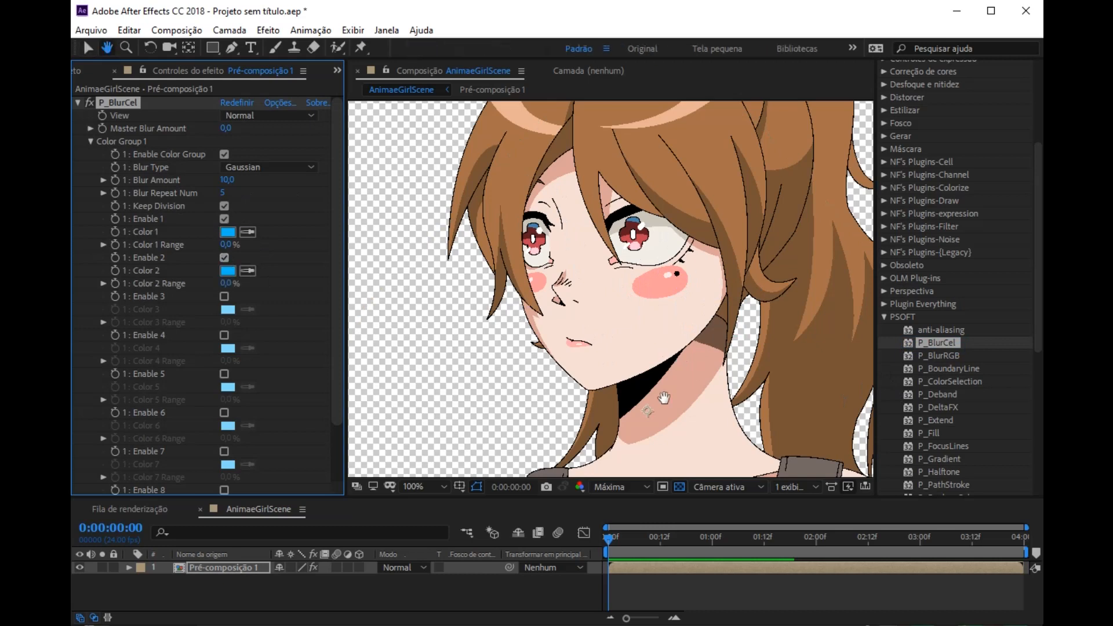
drag(660, 368, 657, 326)
drag(725, 463, 731, 441)
drag(666, 333, 635, 237)
drag(691, 403, 706, 383)
drag(605, 252, 606, 355)
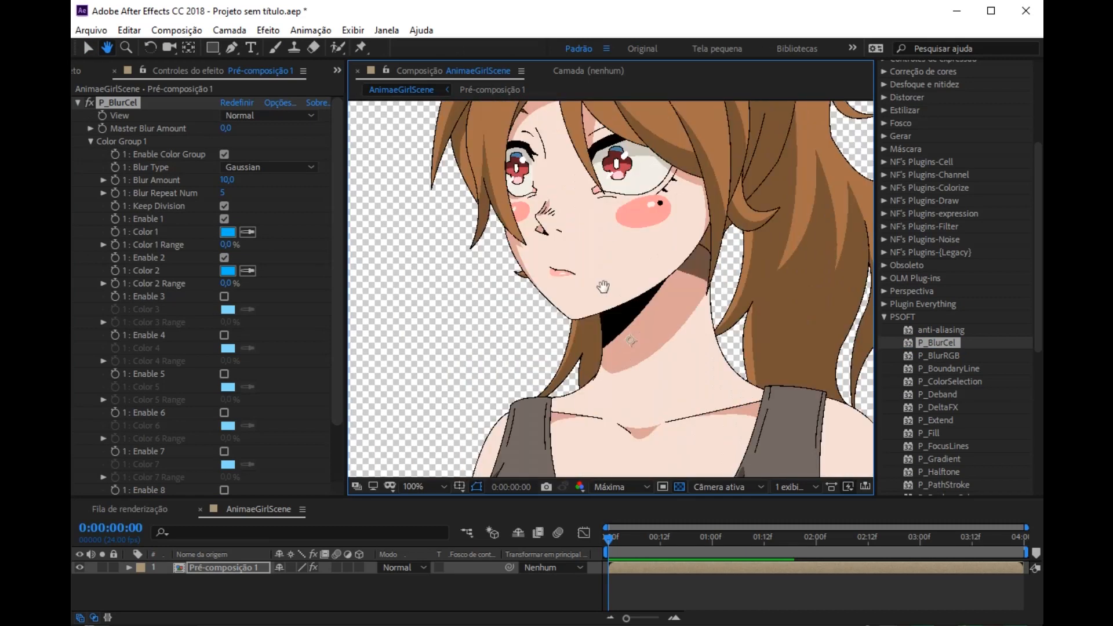
drag(604, 287, 597, 435)
drag(677, 260, 667, 230)
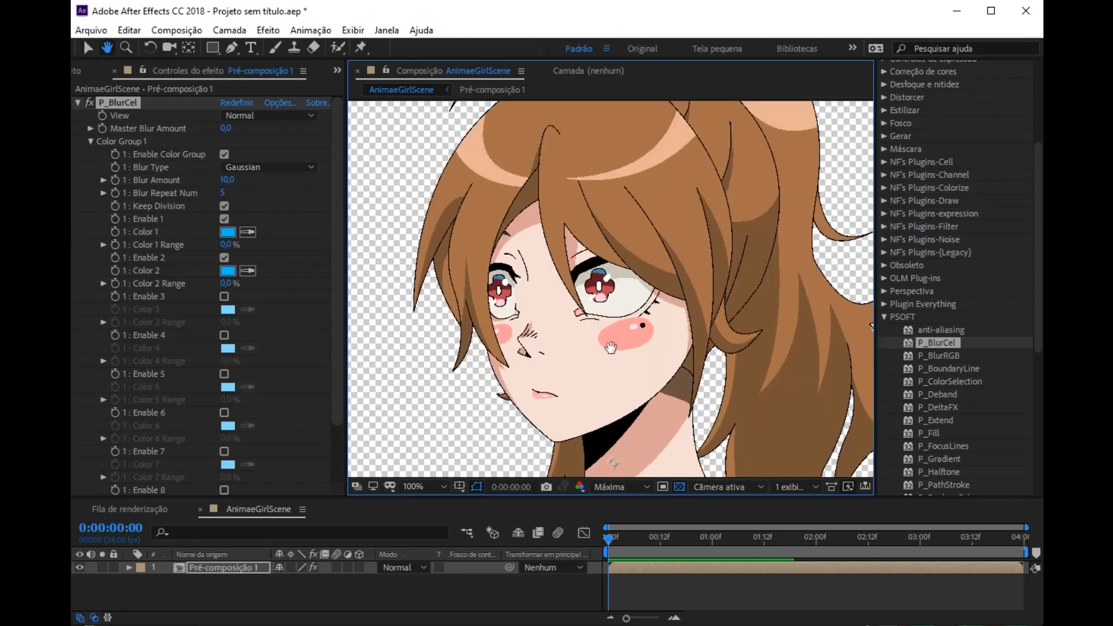
key(period)
drag(614, 353, 649, 271)
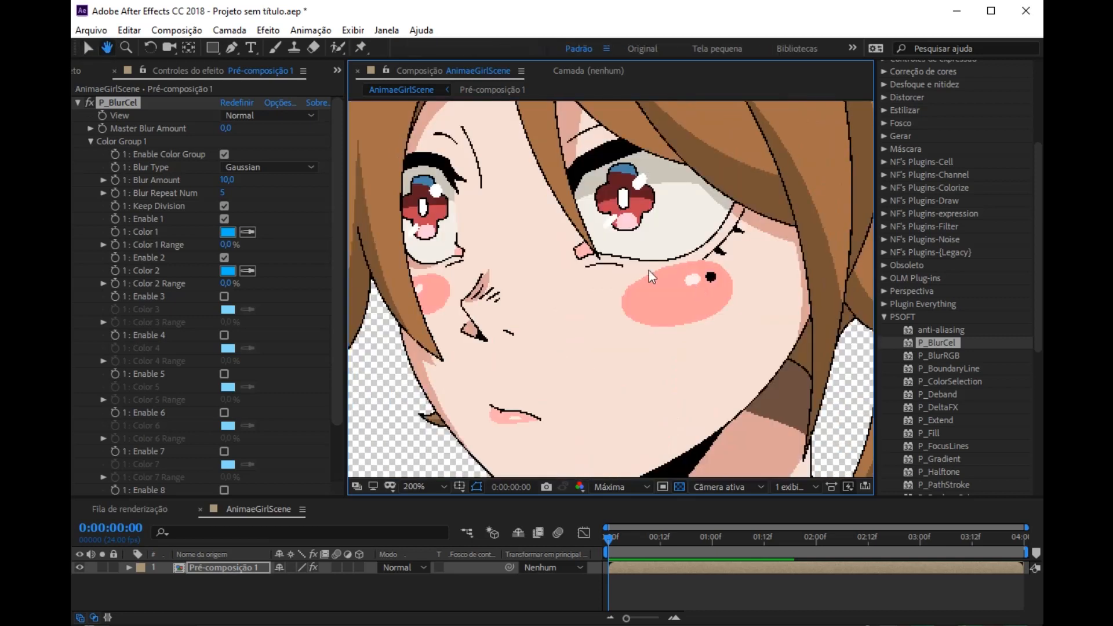
Step: In Color Group 1, sample the skin as Color 1 and the pink blush as Color 2, and set Blur Amount to 31
click(248, 233)
click(589, 308)
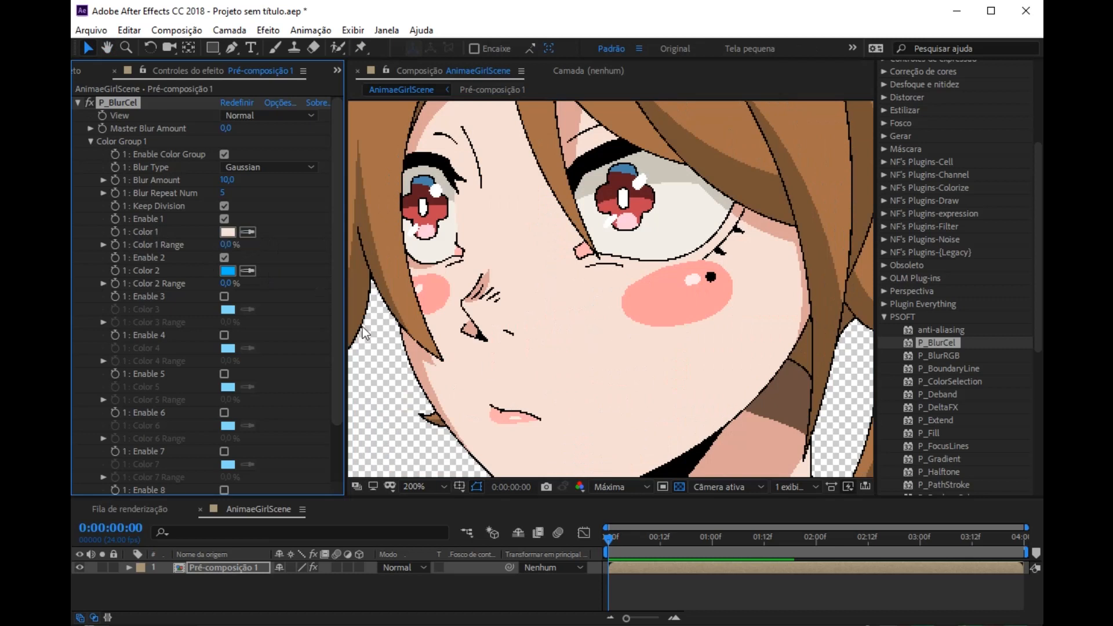
click(243, 270)
click(652, 297)
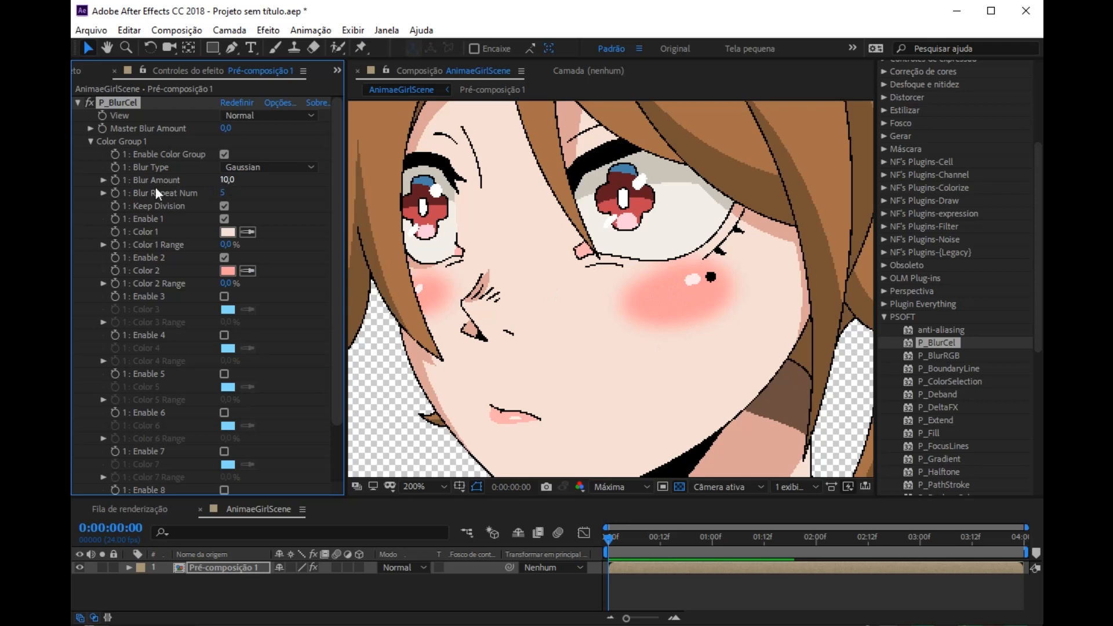
drag(231, 180, 244, 183)
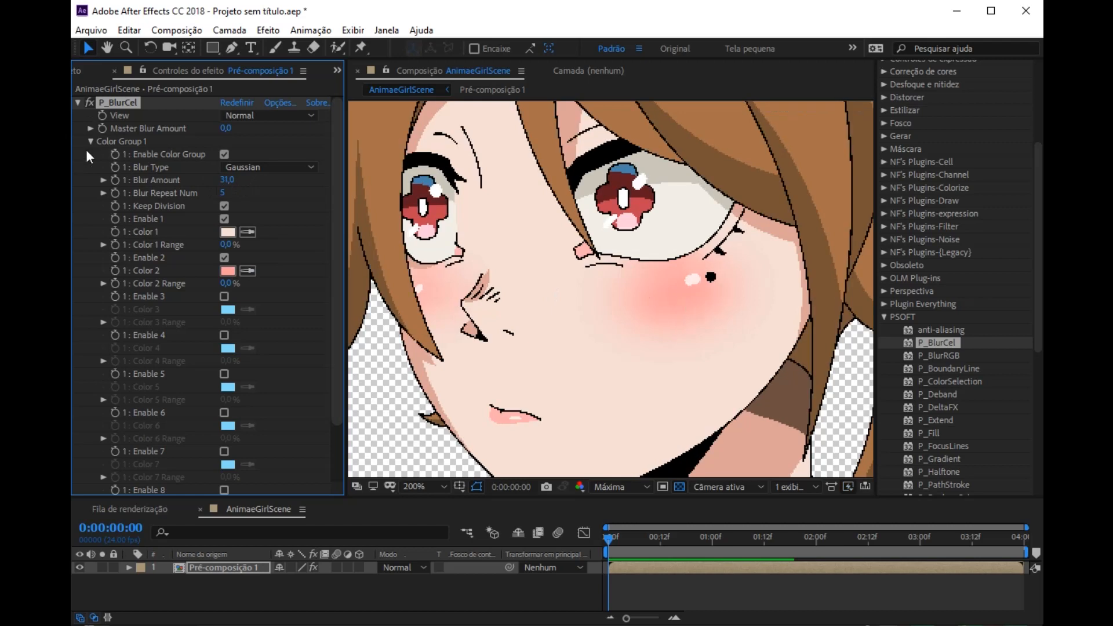
click(224, 297)
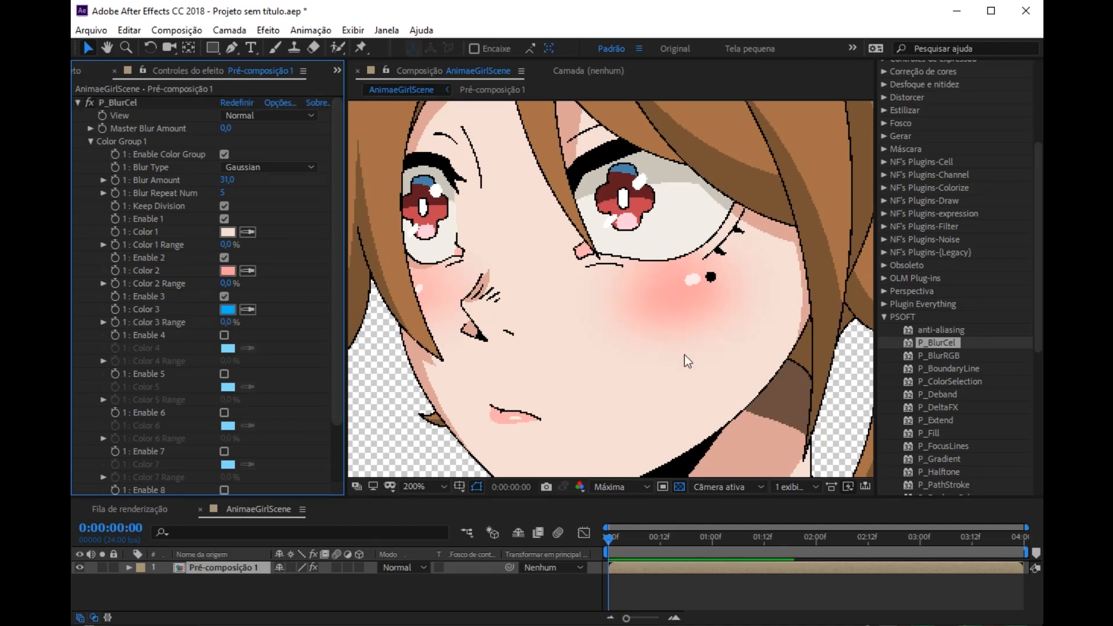
click(226, 296)
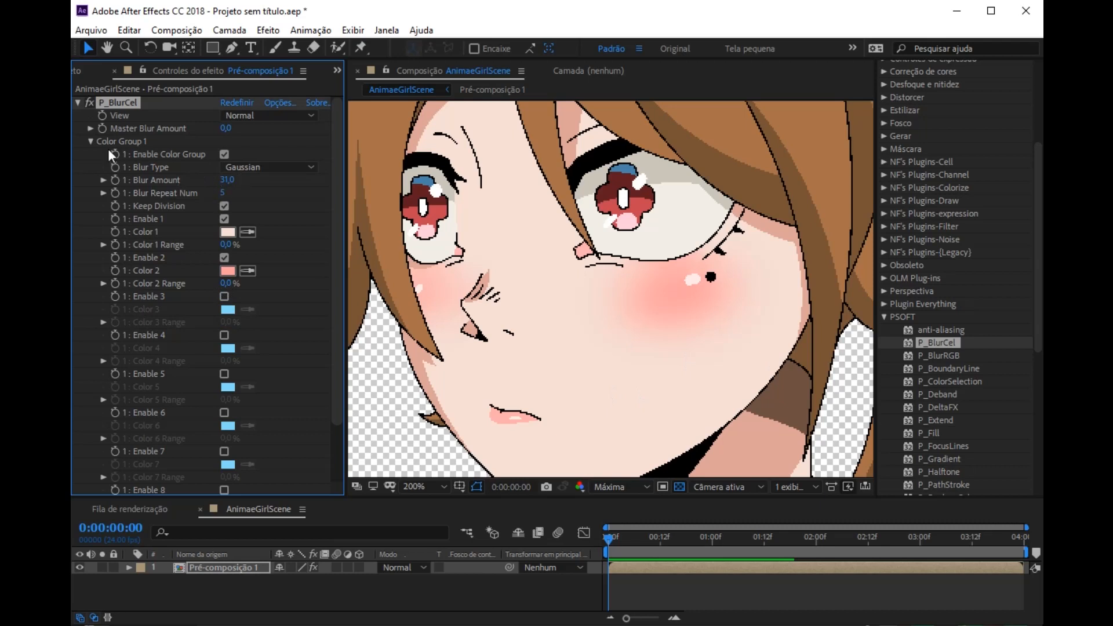
Step: Enable Color Group 2 of P_BlurCel together with its first and second colors
click(89, 141)
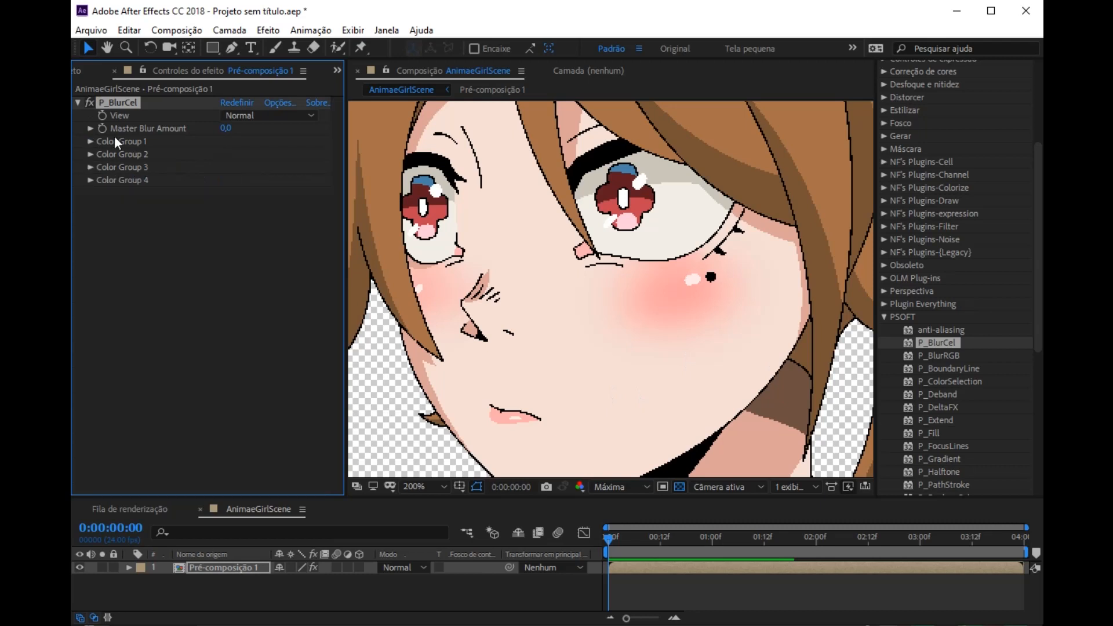
click(90, 154)
click(223, 126)
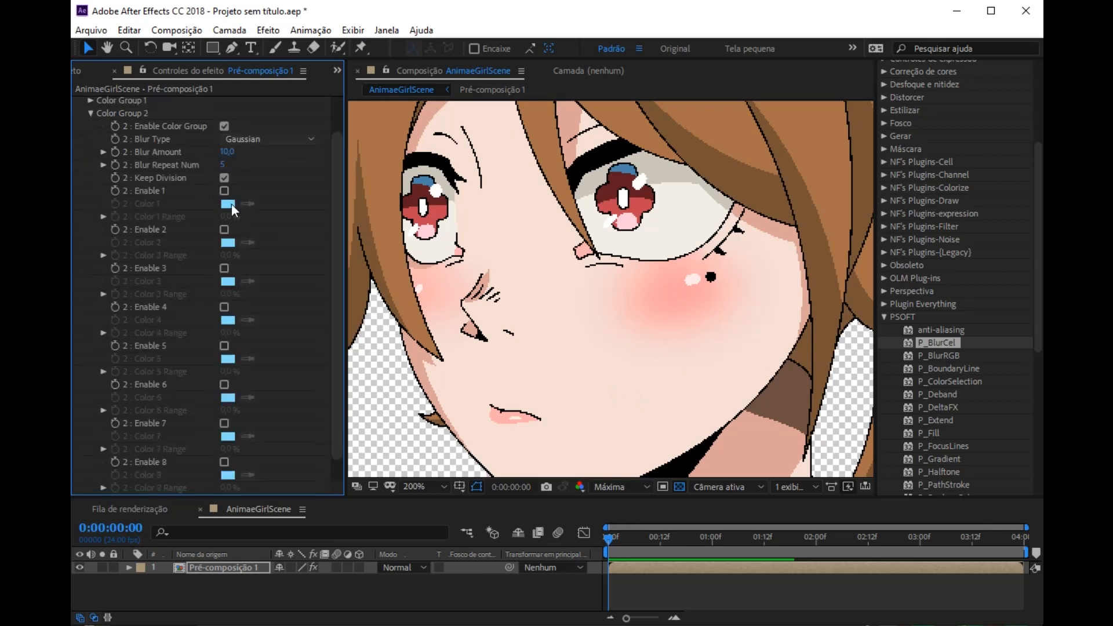
click(224, 191)
click(224, 230)
Step: In Color Group 2, sample the iris's dark red as Color 1 and its blue as Color 2, and set Blur Amount to 5
click(249, 203)
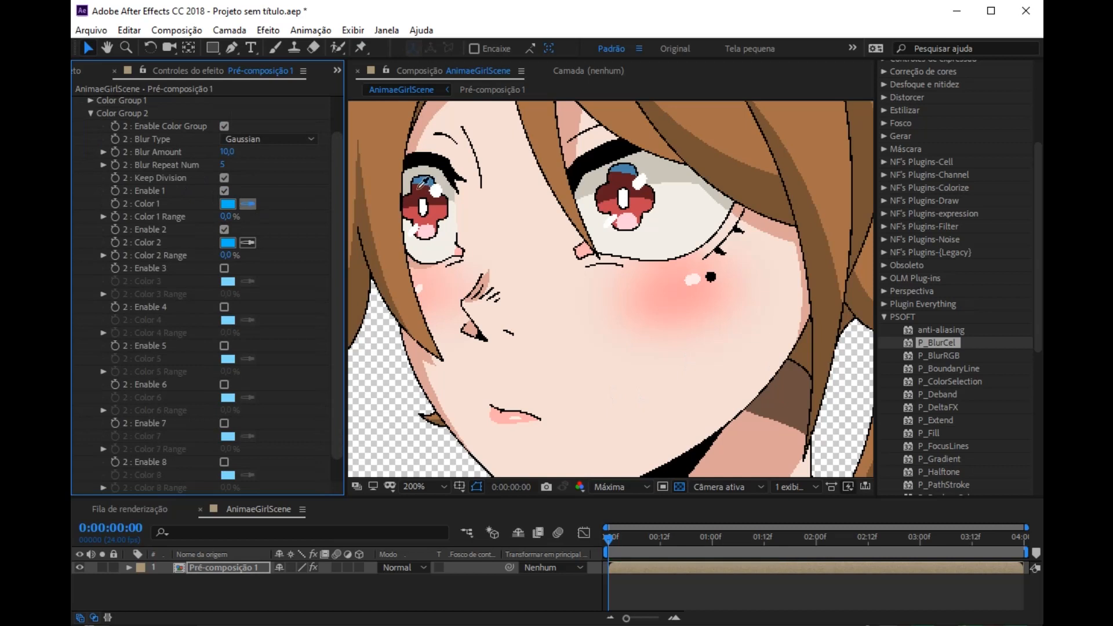
click(420, 188)
click(248, 242)
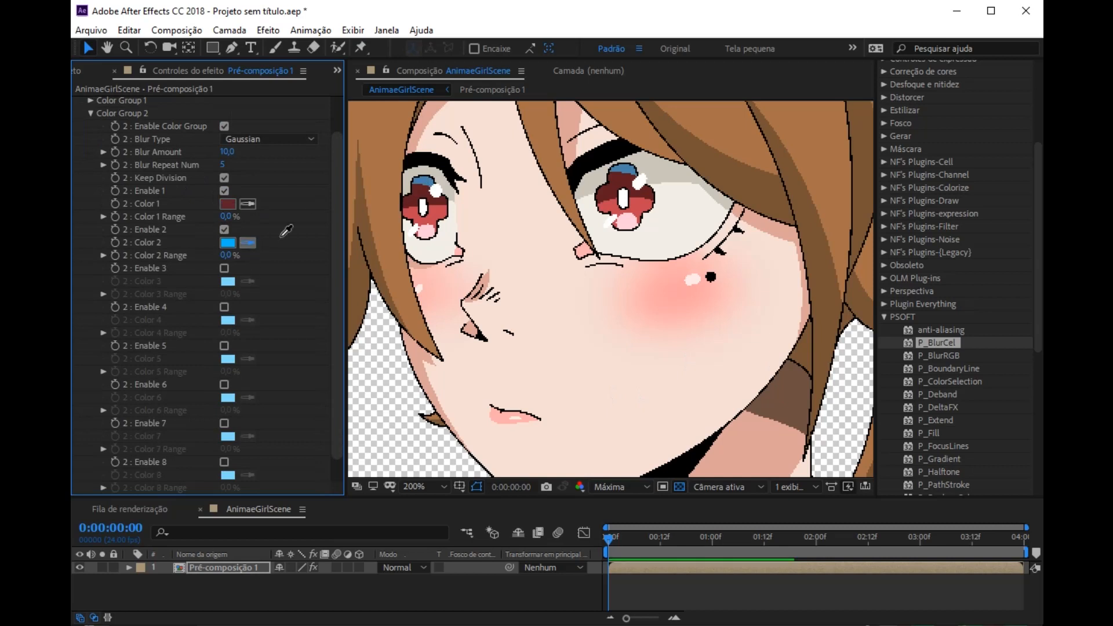
click(428, 185)
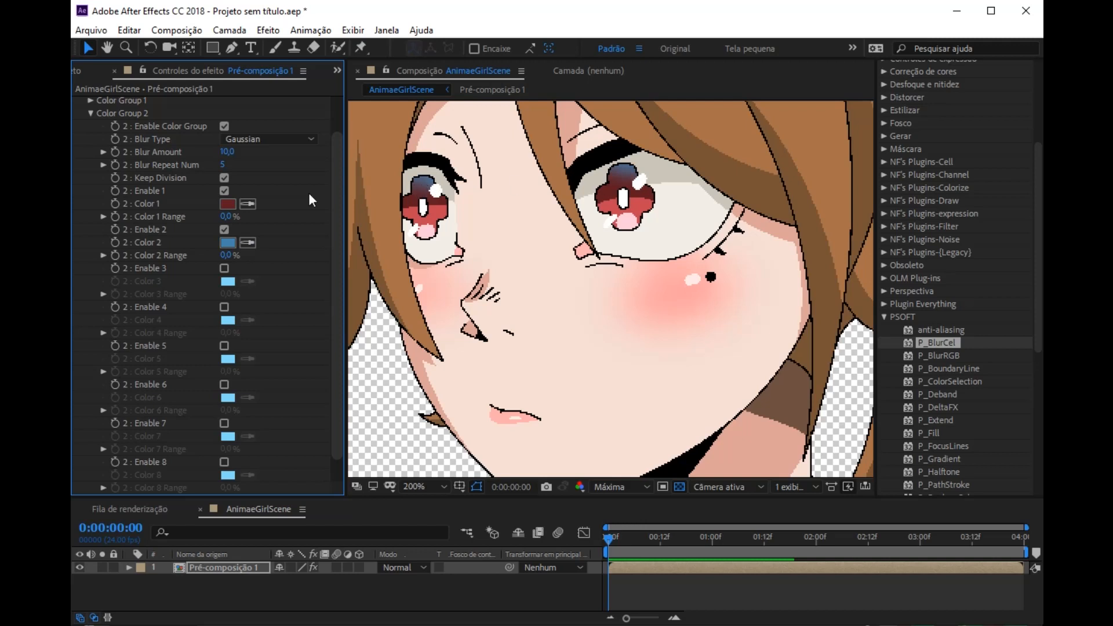
click(241, 156)
text(5)
key(Return)
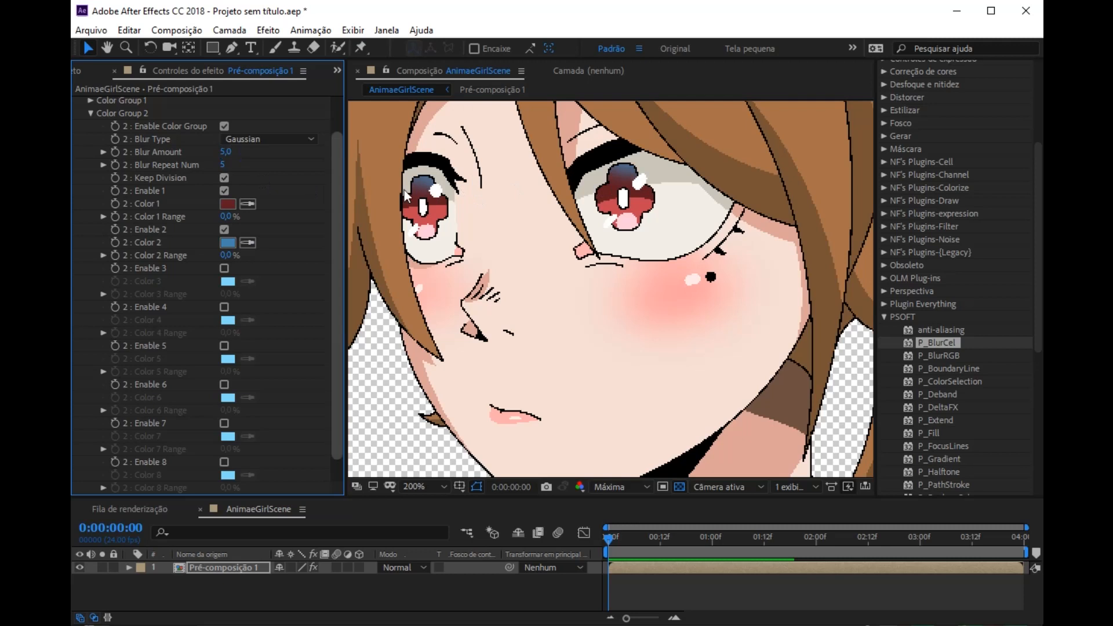
Step: Play back the head-turn animation and examine the neck shadow, keeping the Color Group 3 settings open
scroll(582, 312, down, 1)
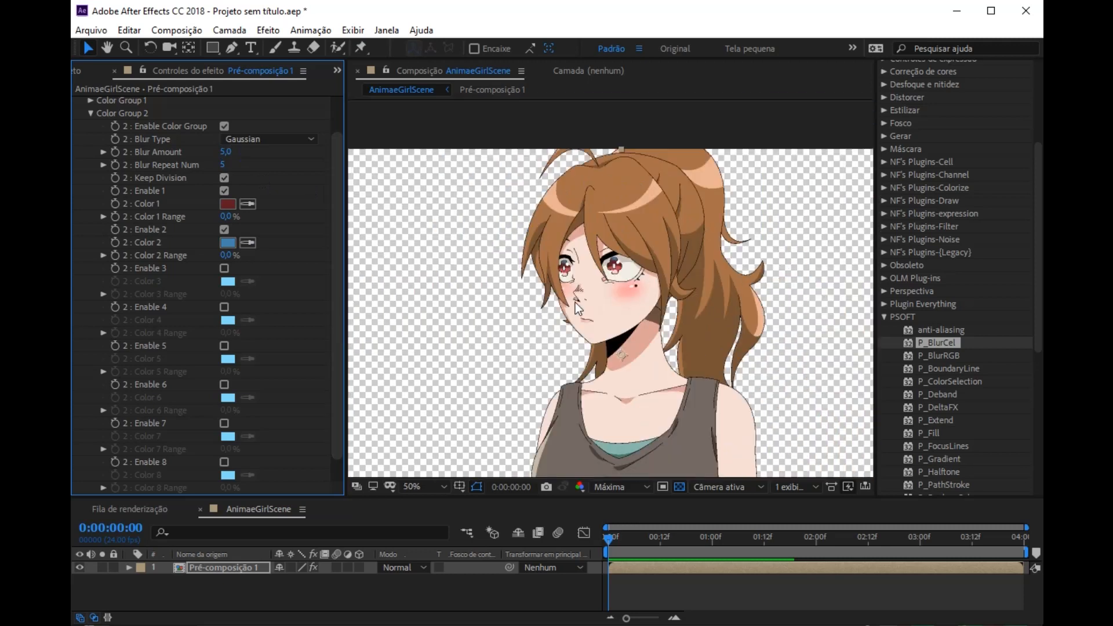
key(h)
drag(674, 408, 621, 358)
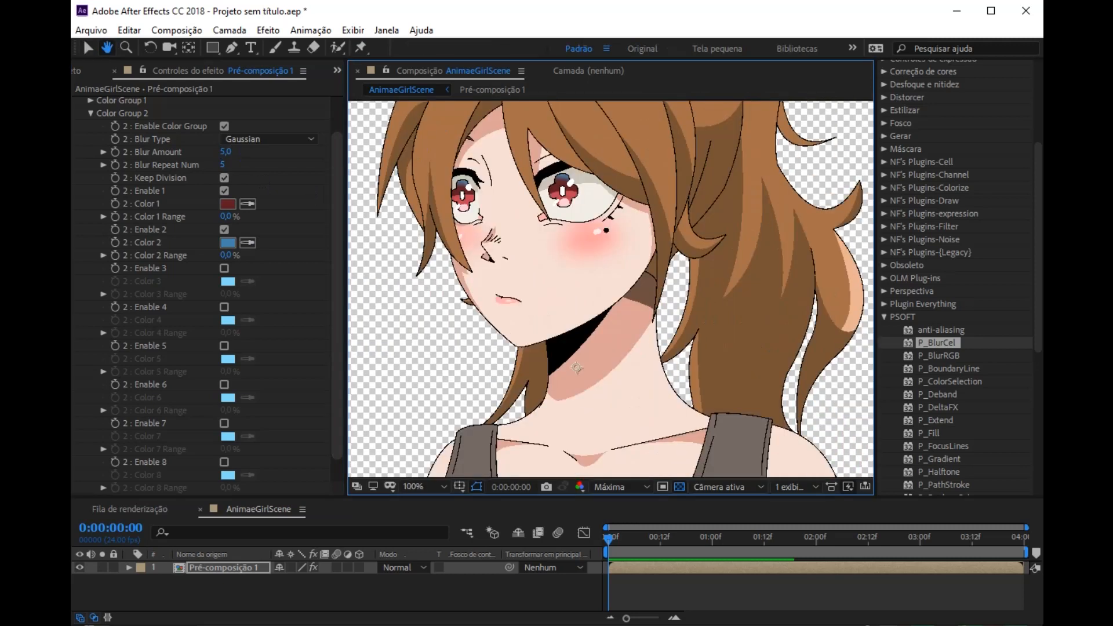
click(91, 114)
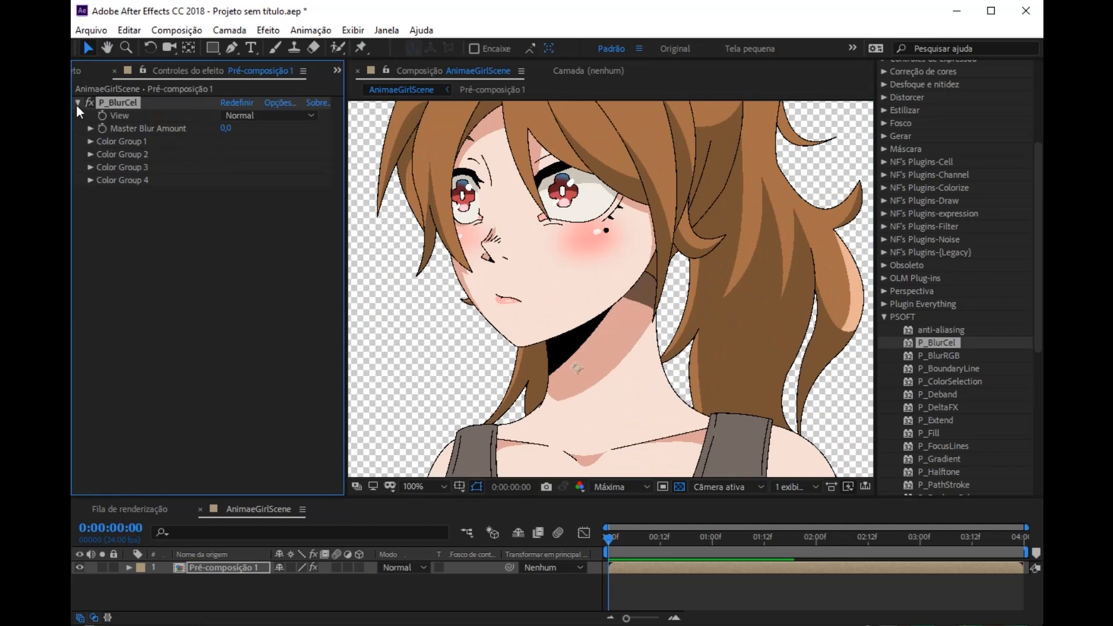
click(89, 169)
scroll(126, 168, down, 1)
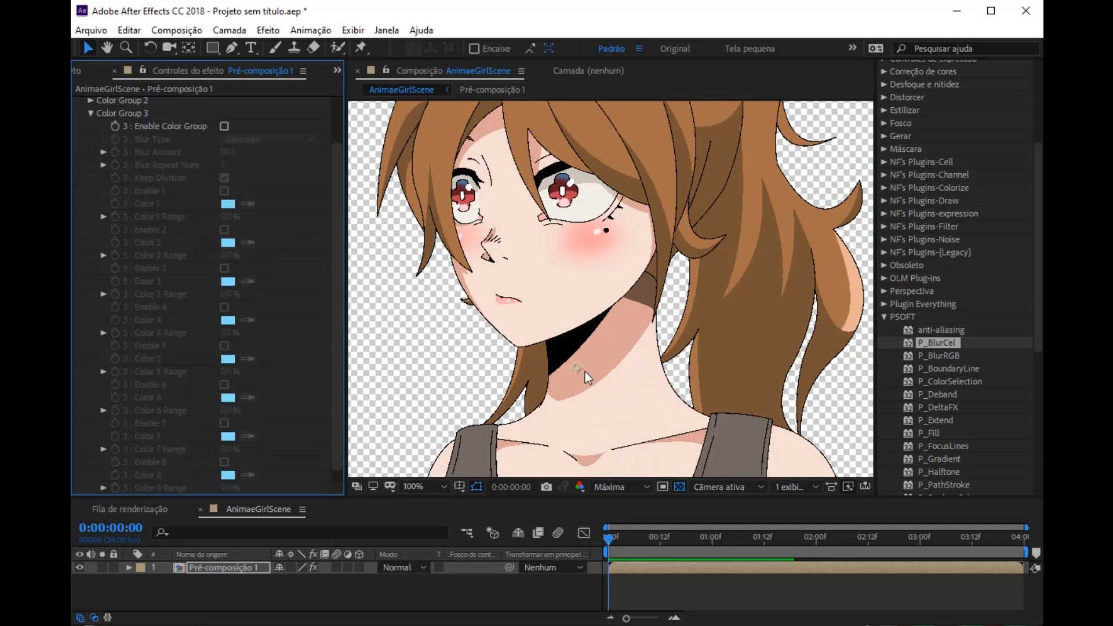
key(space)
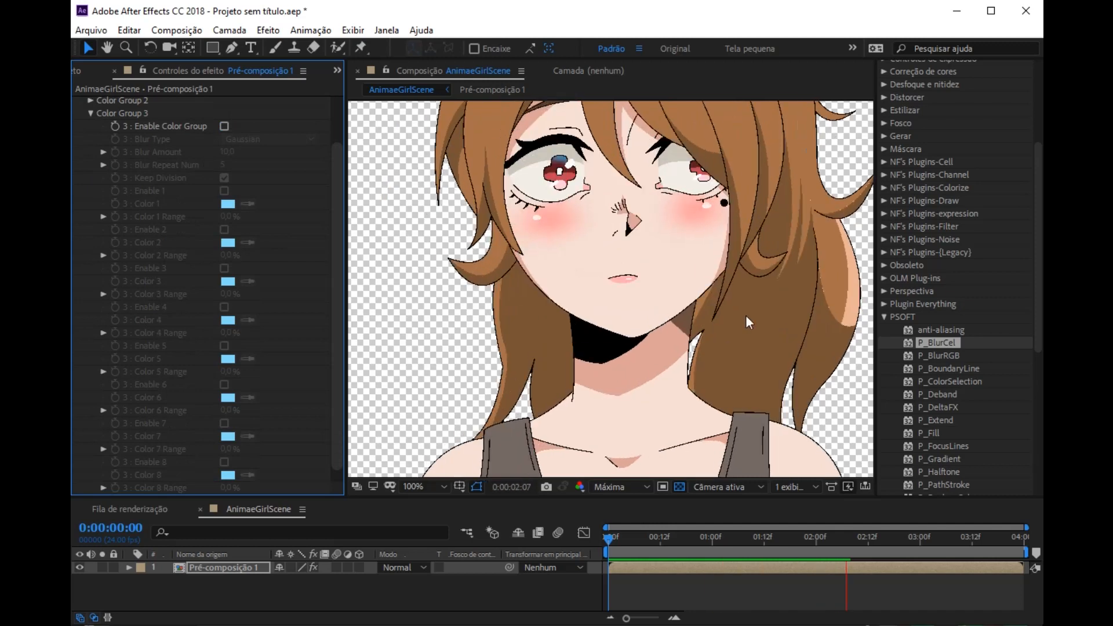
key(space)
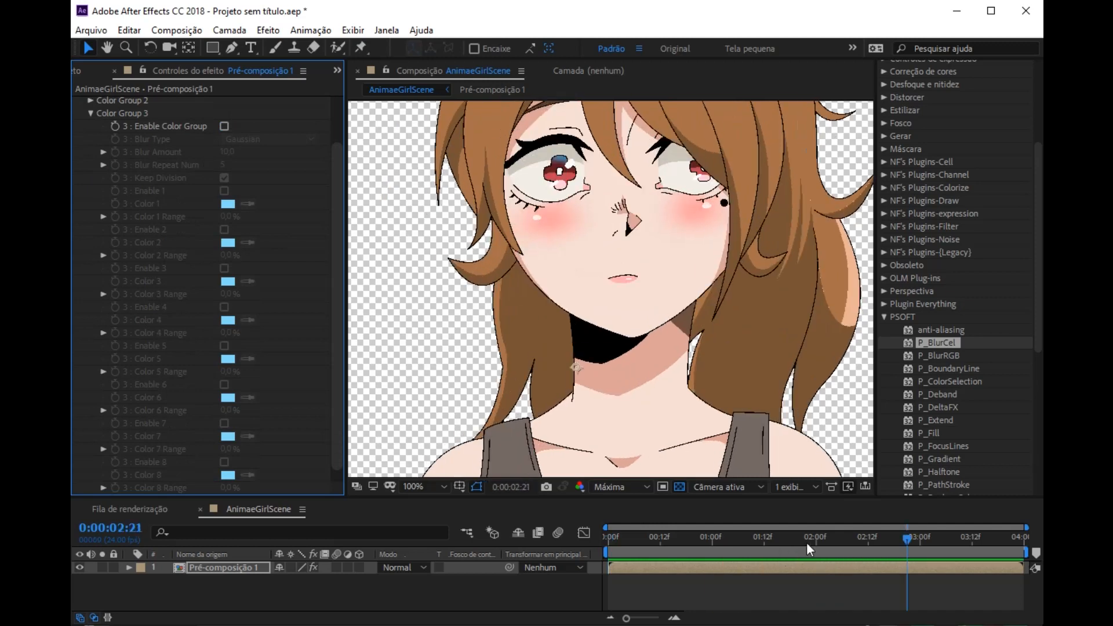
Step: Go to 0:00:00:19 and enable Color Group 3 with its first and second colors
click(691, 539)
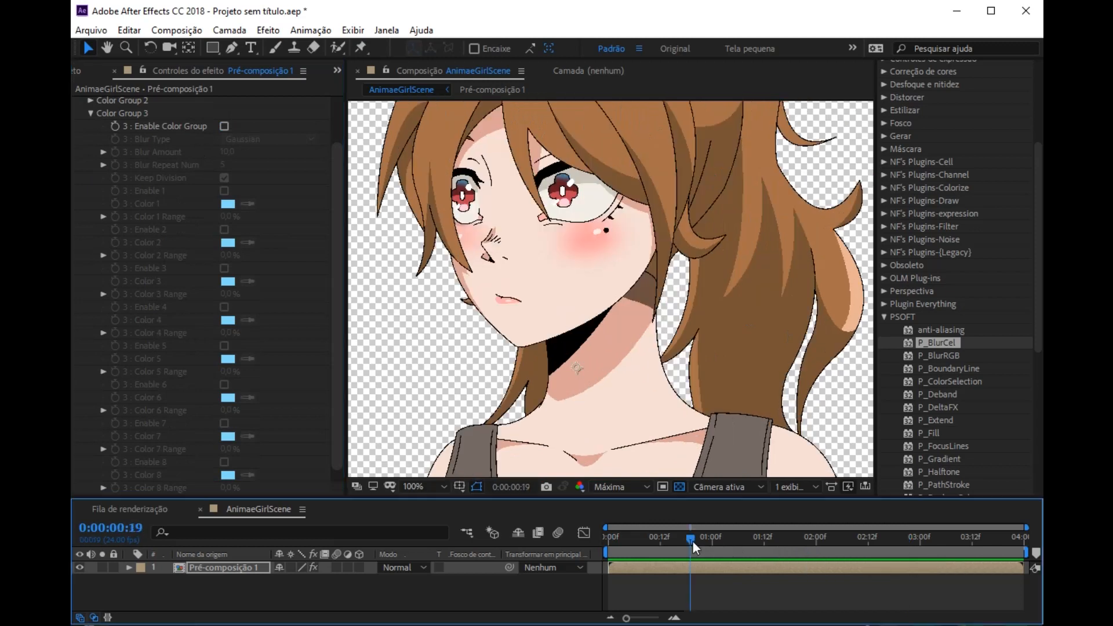
click(225, 130)
click(225, 190)
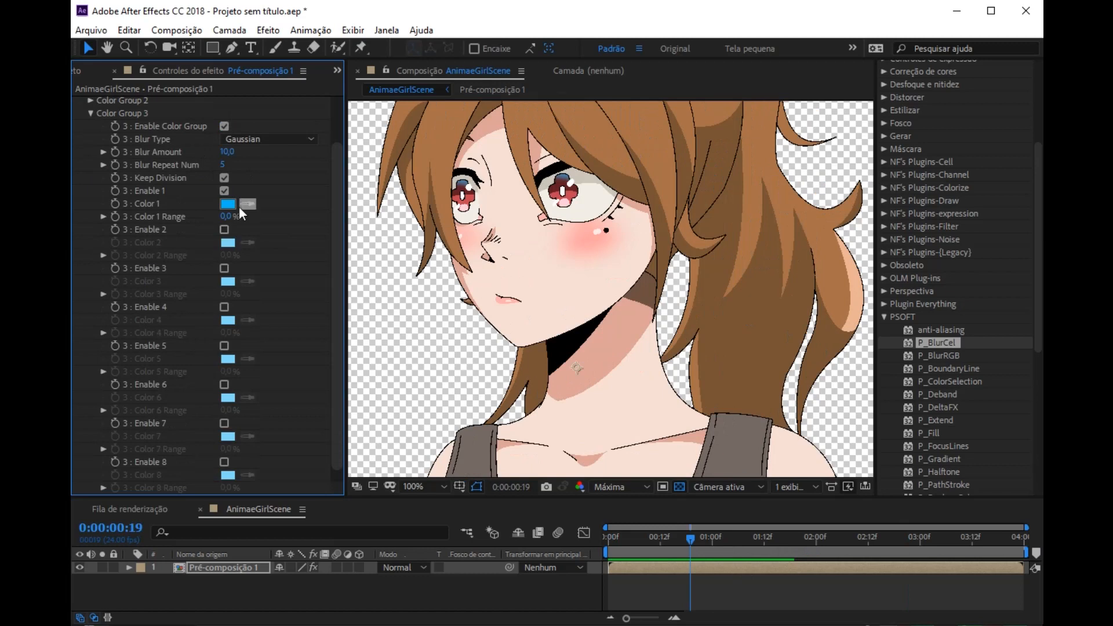
click(224, 230)
Step: In Color Group 3, sample the brown neck shadow as Color 1 and the adjoining shaded skin as Color 2, and set Blur Amount to 50
click(248, 204)
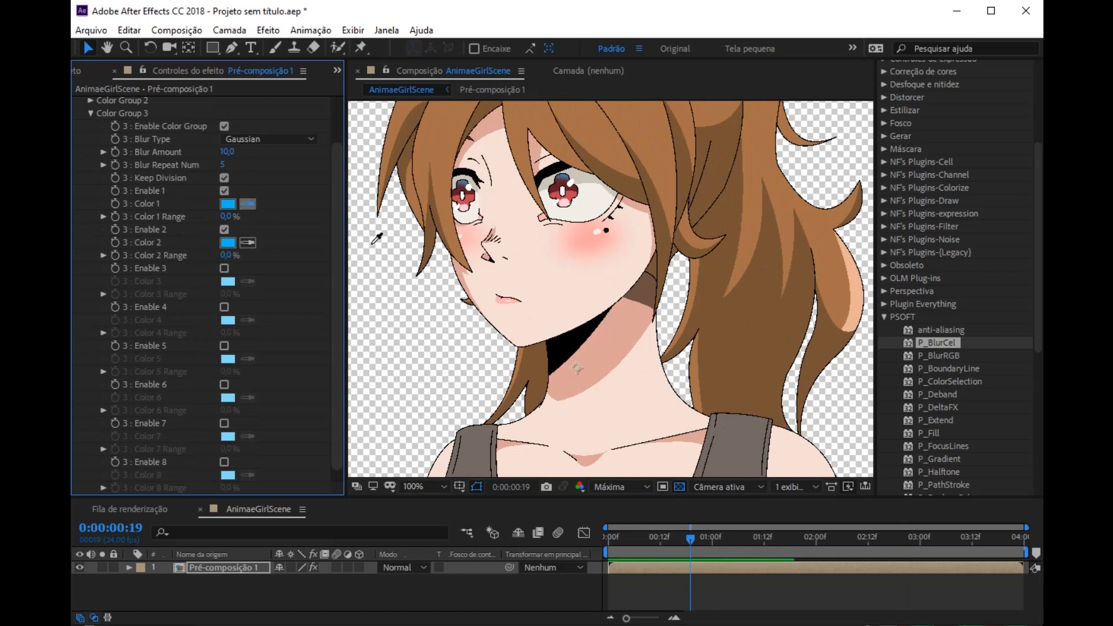
click(643, 294)
click(248, 242)
click(638, 307)
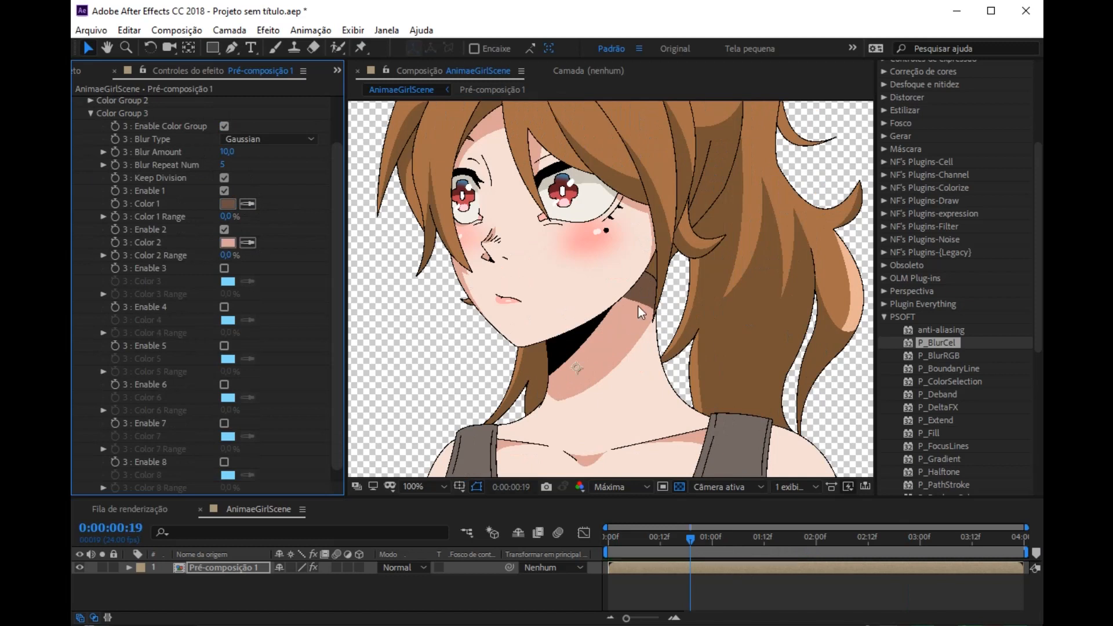
click(225, 152)
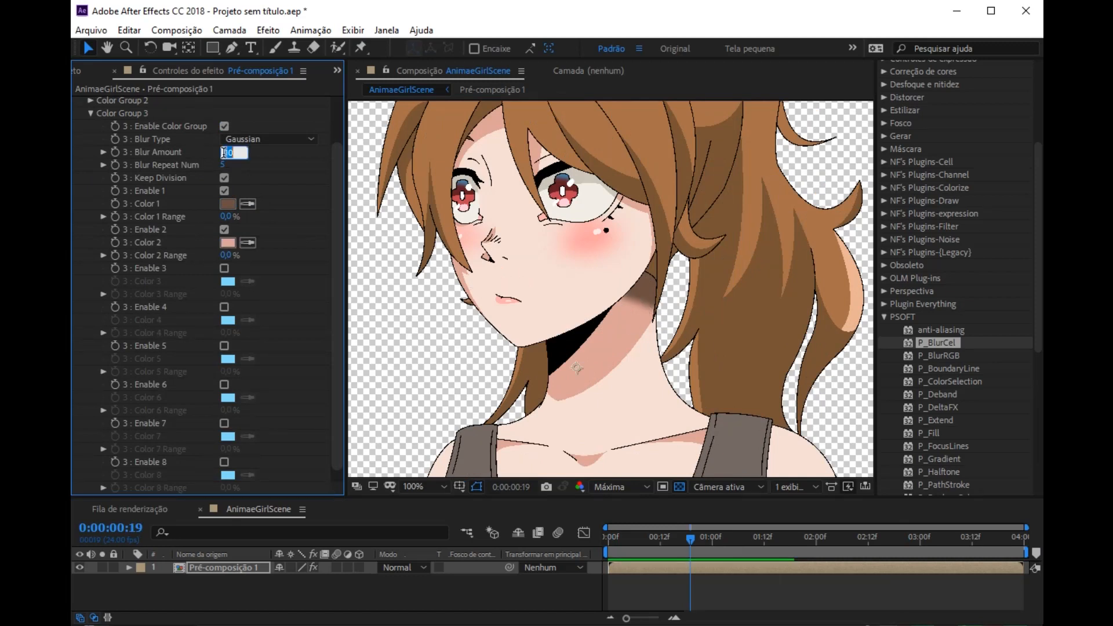
text(50)
key(Return)
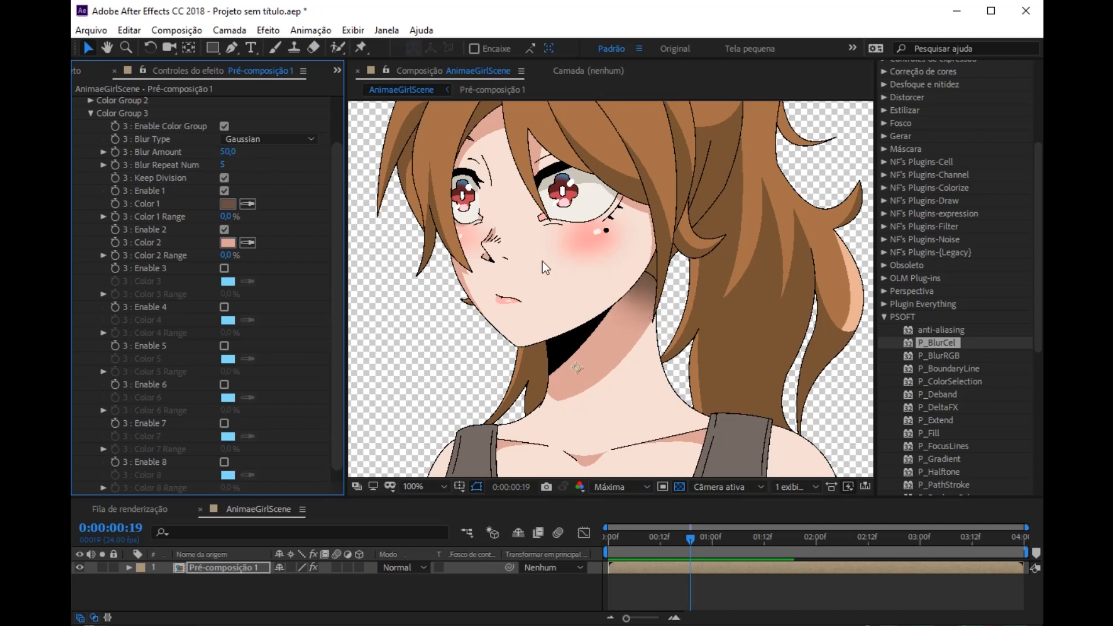
Step: Enable Color Group 4 of P_BlurCel with its first and second colors for the tank top
key(h)
drag(512, 364, 589, 187)
drag(562, 376, 613, 330)
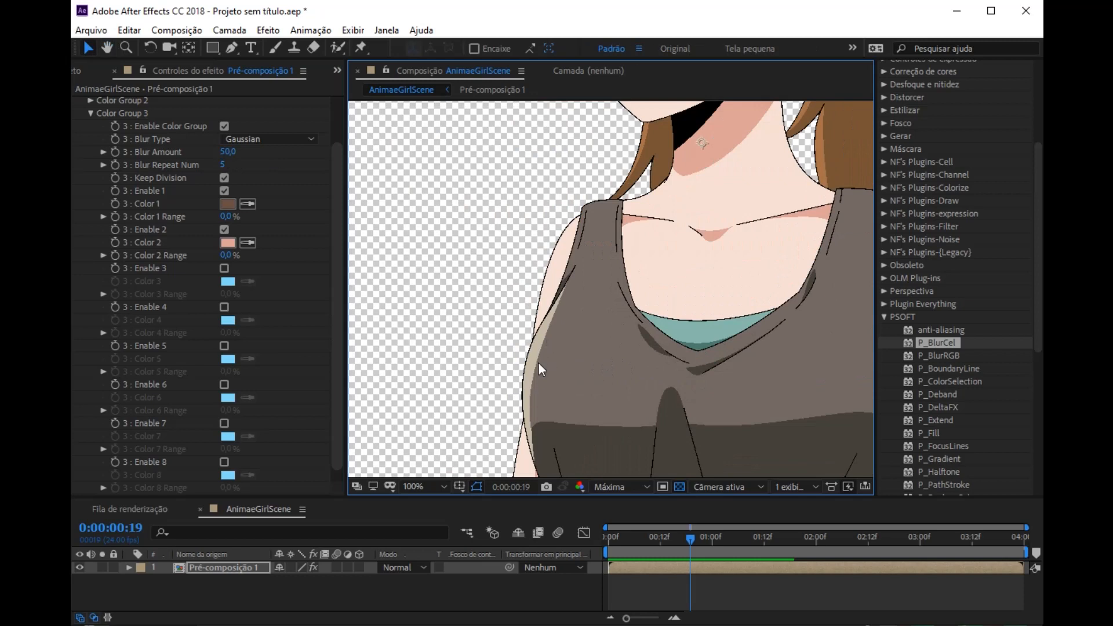
click(90, 113)
click(91, 141)
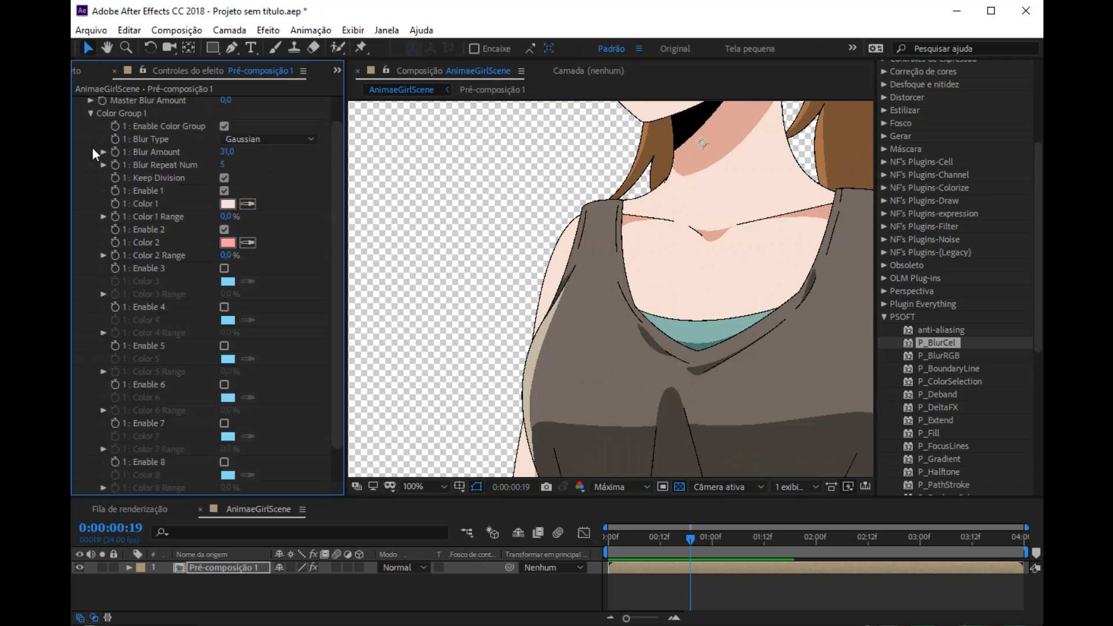
scroll(100, 112, up, 1)
click(90, 142)
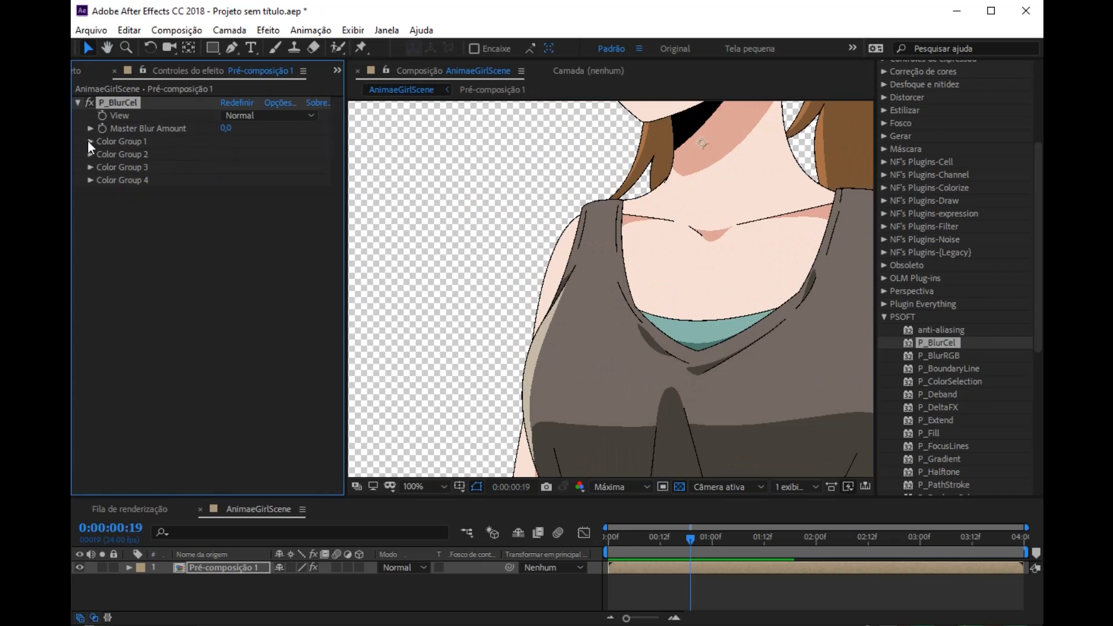
click(91, 180)
scroll(224, 124, down, 2)
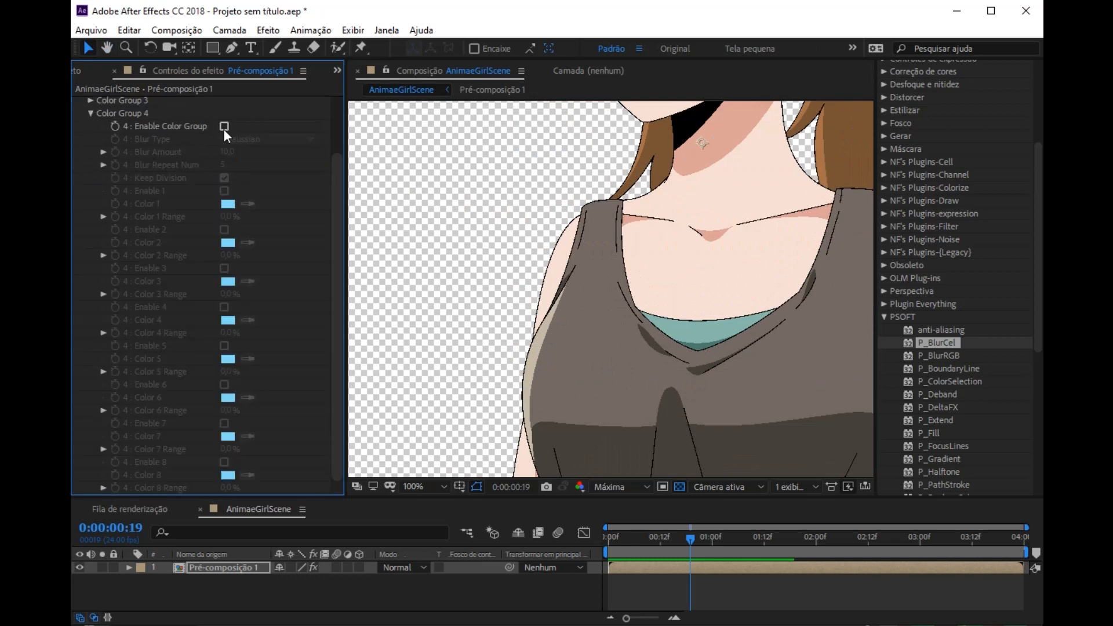
click(224, 190)
click(225, 230)
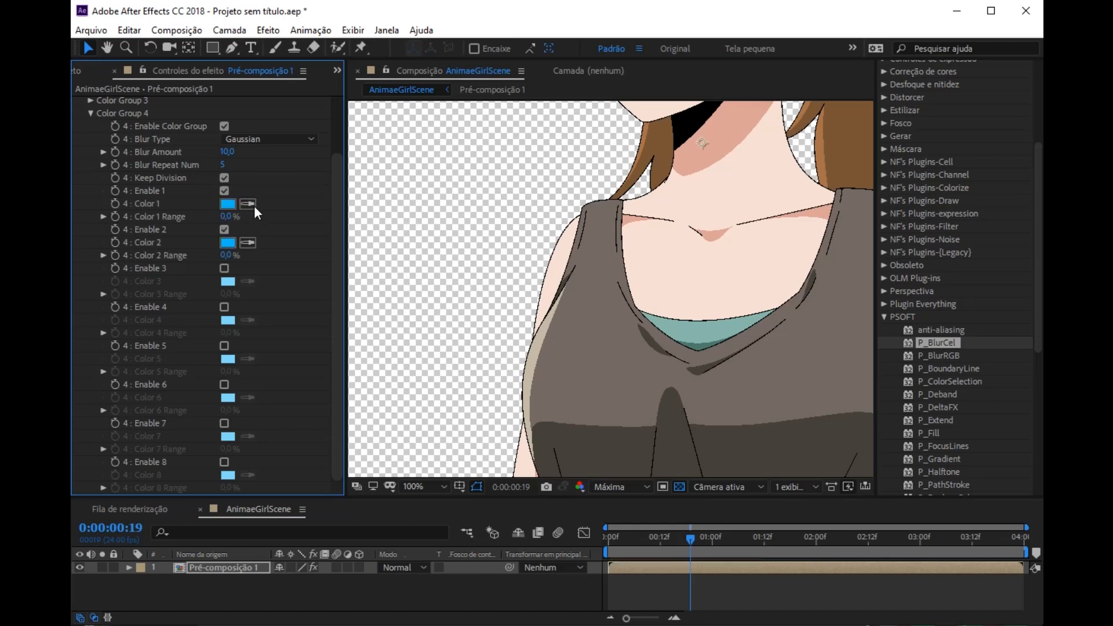
Step: In Color Group 4, sample the tank top's grayish brown as Color 1 and its beige edge highlight as Color 2
click(356, 268)
click(246, 243)
click(537, 352)
Step: Try sampling the tank top's dark shadow as Color 3 in Color Group 4, undo the sample and disable the third color
key(h)
drag(578, 378, 492, 275)
key(v)
click(225, 268)
click(247, 282)
click(503, 354)
scroll(600, 329, down, 1)
scroll(638, 314, up, 3)
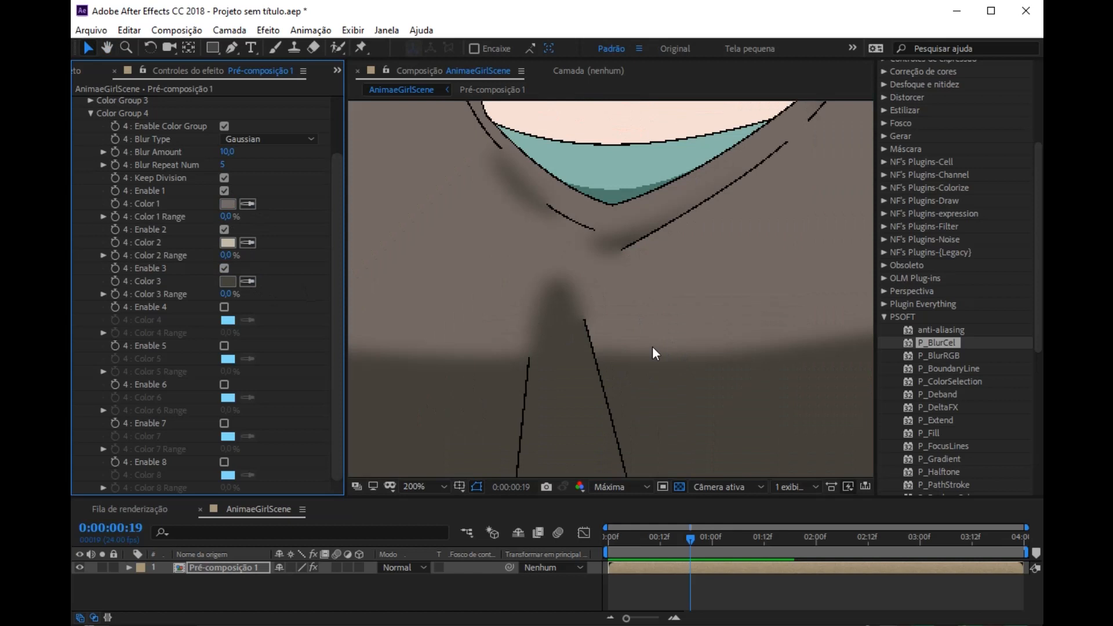
scroll(653, 353, down, 2)
key(ctrl+z)
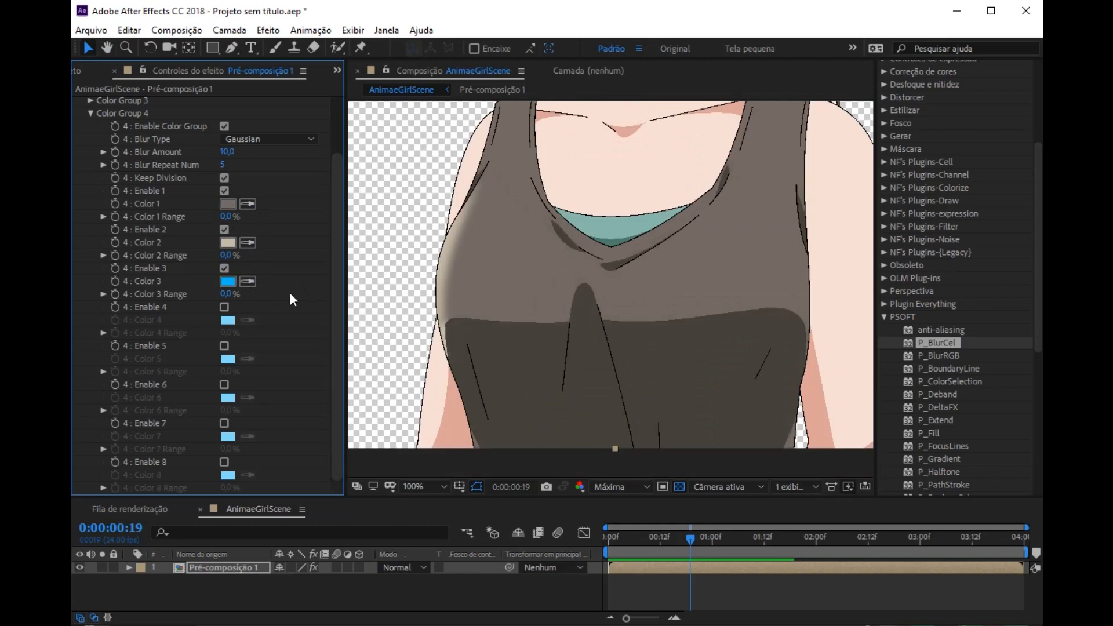
click(224, 269)
Step: Collapse the P_BlurCel settings and examine the softened tank top, neck shadow, iris and cheek blush from several distances
scroll(84, 166, up, 2)
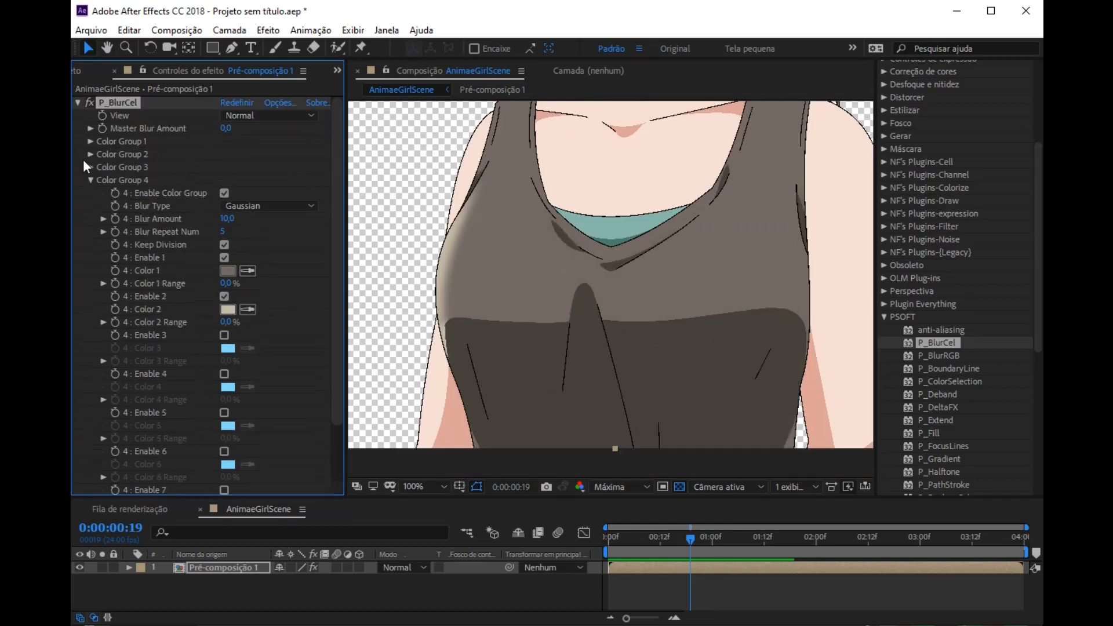
click(77, 103)
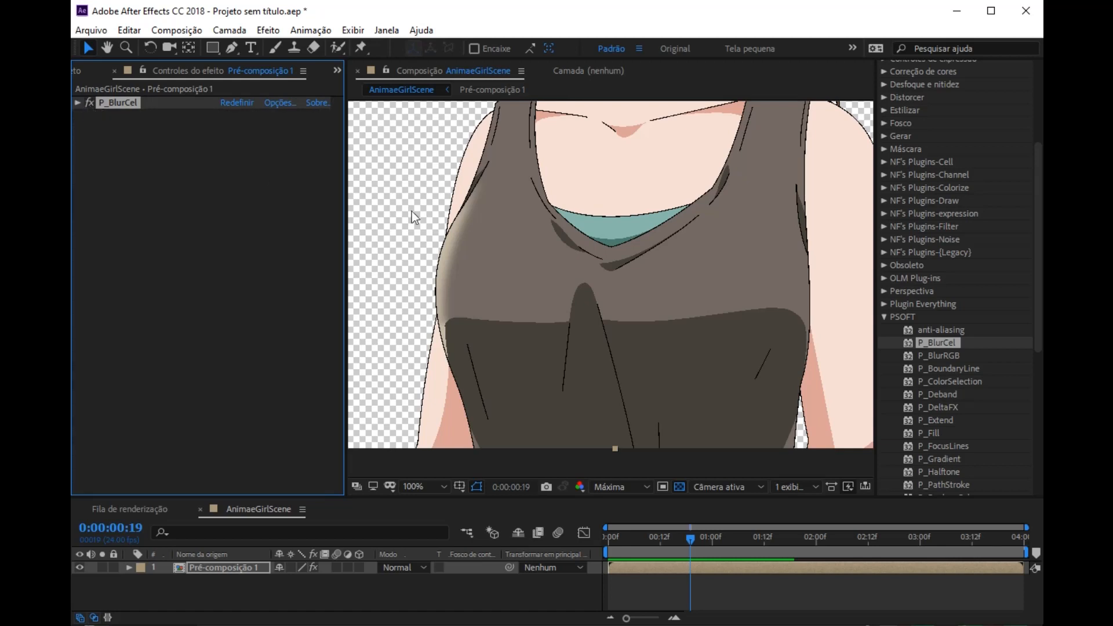
scroll(580, 251, down, 2)
key(h)
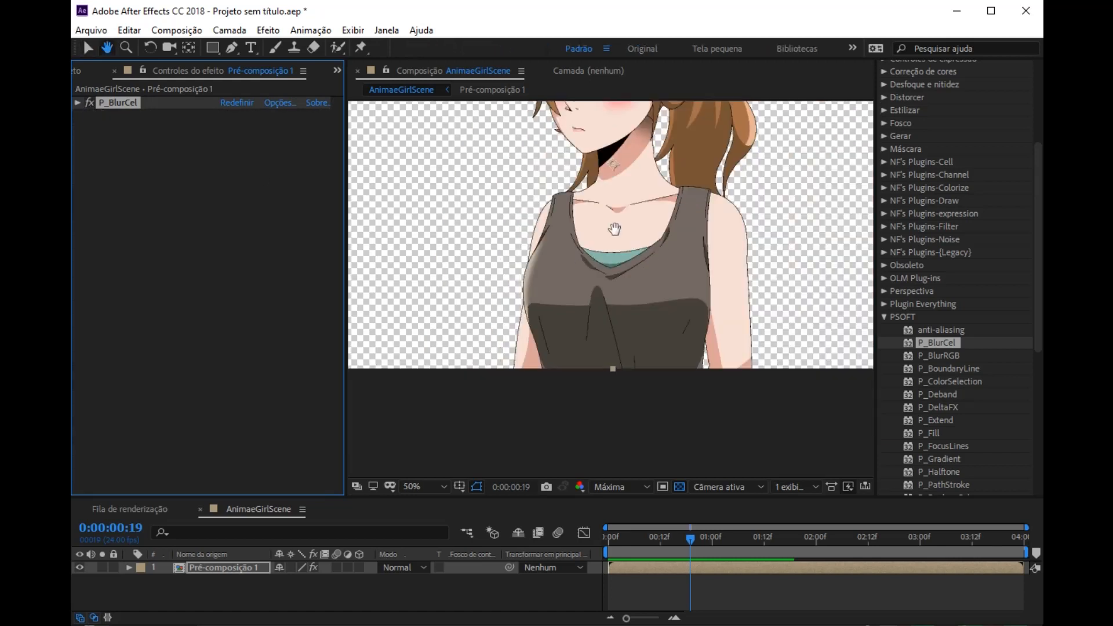
drag(615, 229, 592, 311)
scroll(603, 290, up, 2)
key(v)
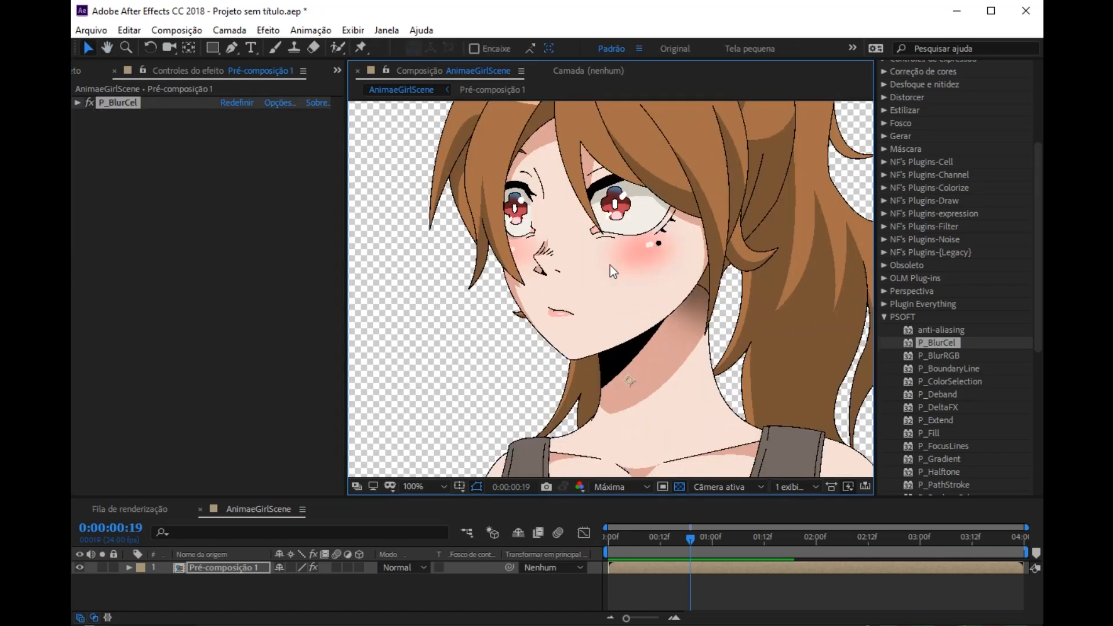
scroll(610, 265, up, 2)
key(h)
drag(599, 238, 595, 267)
key(v)
scroll(595, 267, down, 2)
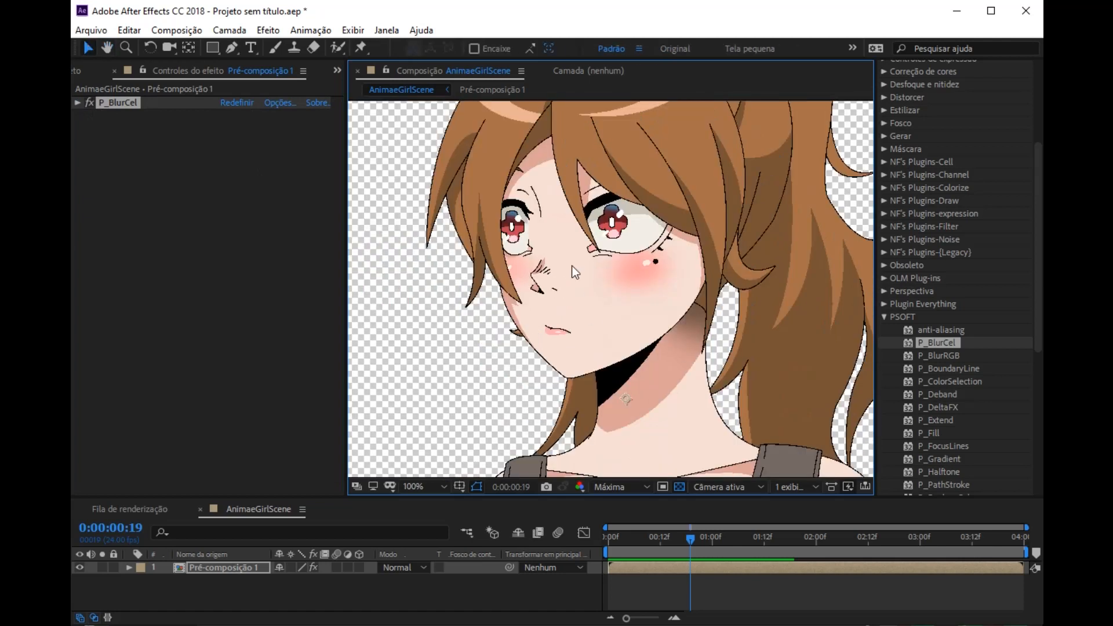
scroll(574, 232, up, 2)
key(h)
drag(748, 267, 601, 449)
key(v)
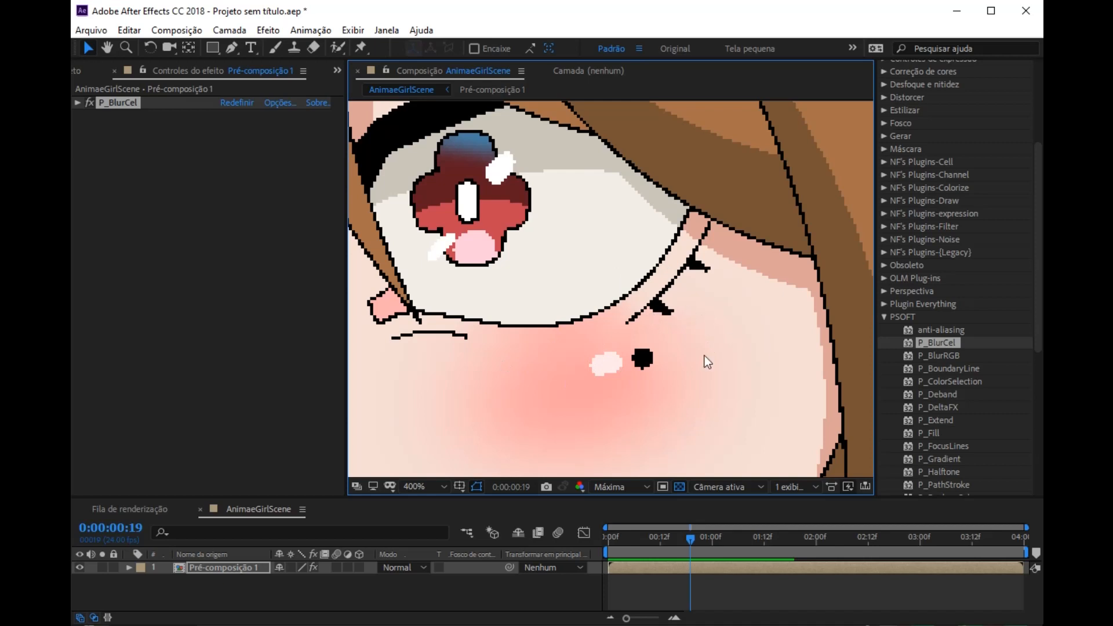
Step: Apply the PSOFT effect P_ReplaceColor to the pre-composition and sample the black outline as Key Color 1 in Color Group 1
scroll(931, 378, down, 2)
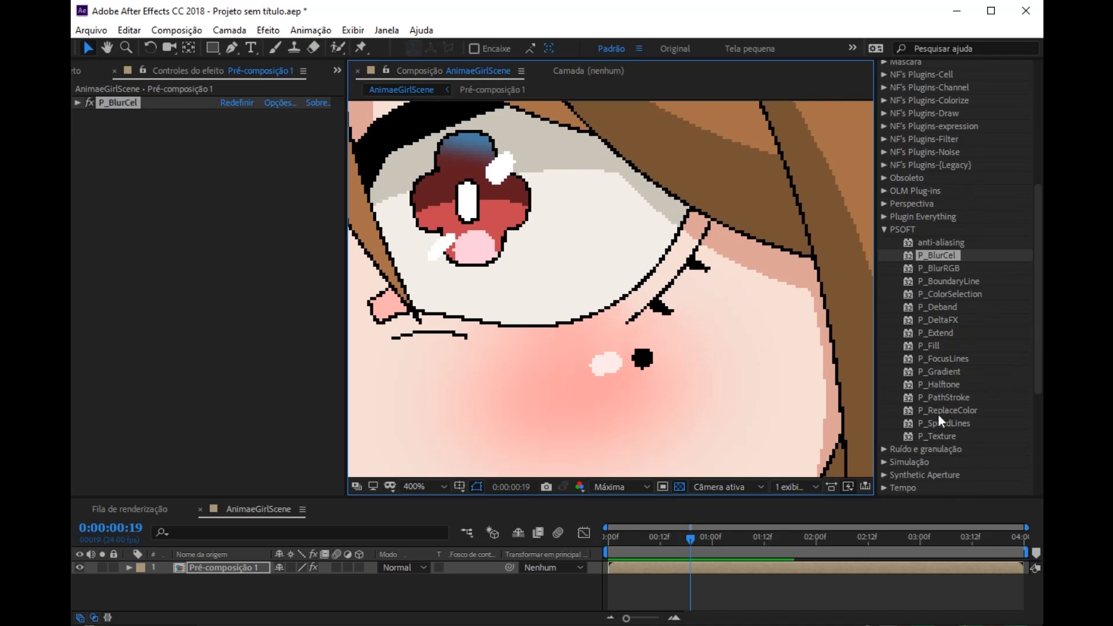
drag(976, 413, 628, 313)
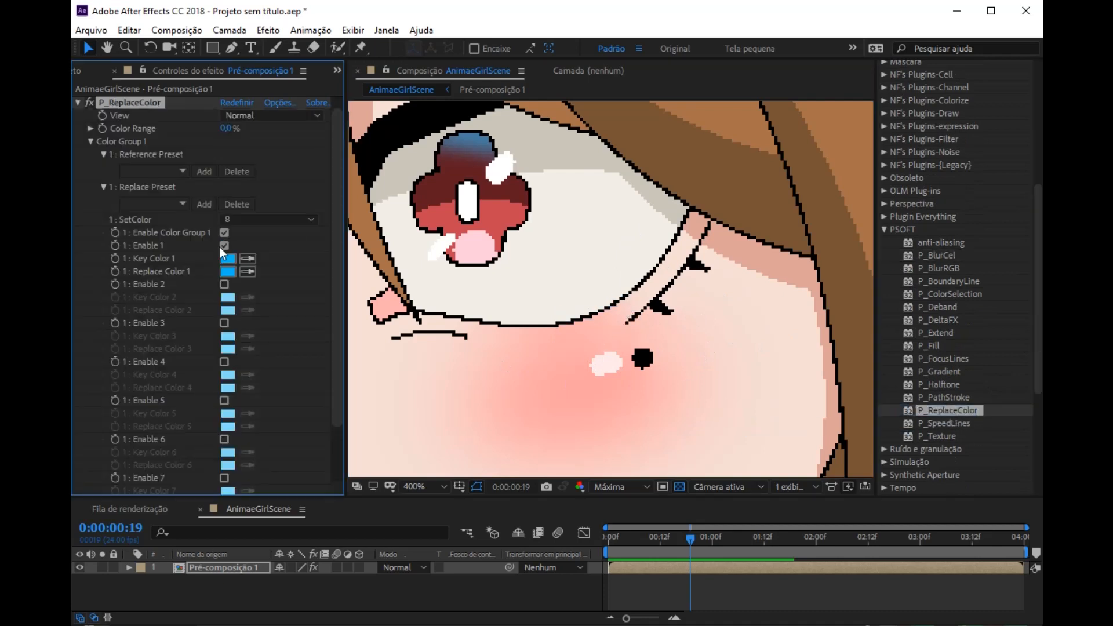
click(247, 259)
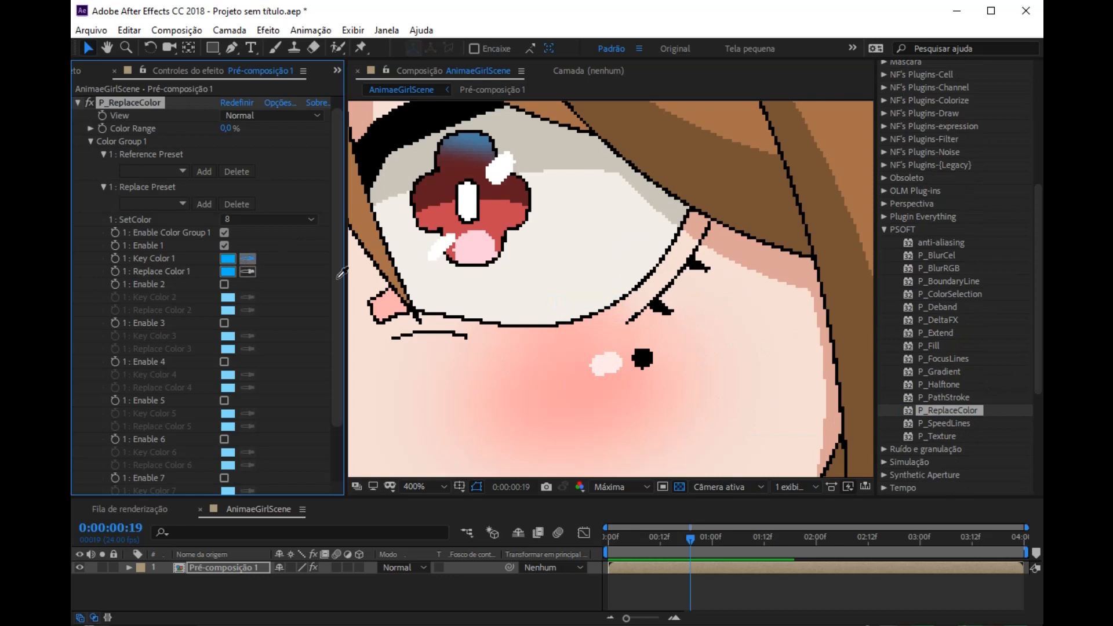
click(659, 304)
scroll(658, 303, down, 5)
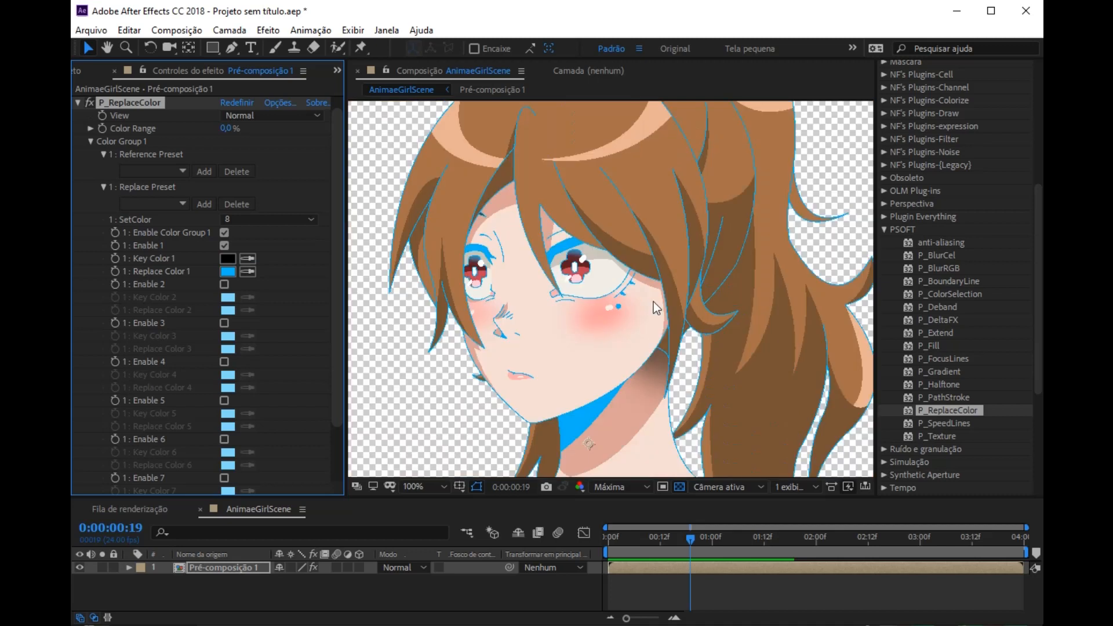
scroll(653, 301, up, 2)
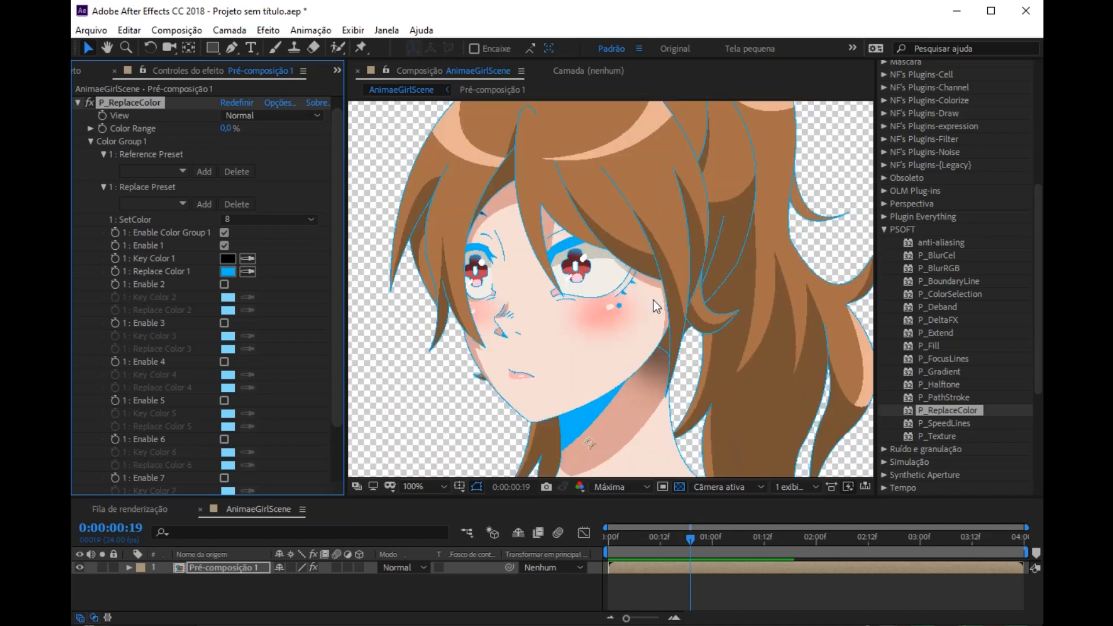
Step: Change Replace Color 1 of P_ReplaceColor from its default to a very dark brown (282013) for the outlines
click(227, 272)
drag(818, 351, 738, 245)
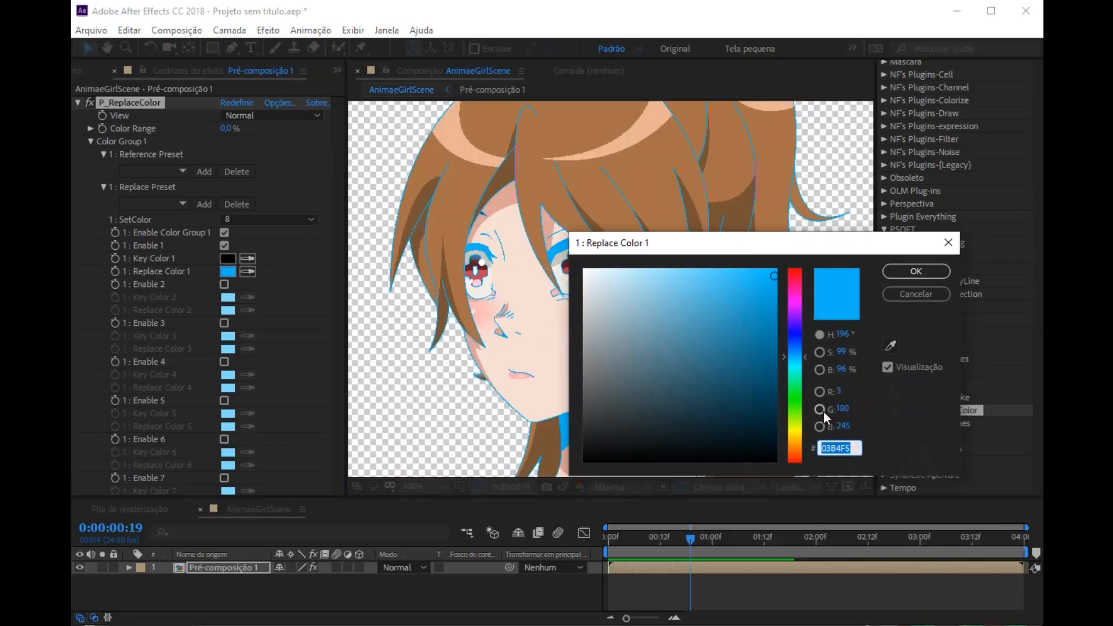
drag(796, 436, 797, 485)
drag(741, 251, 837, 242)
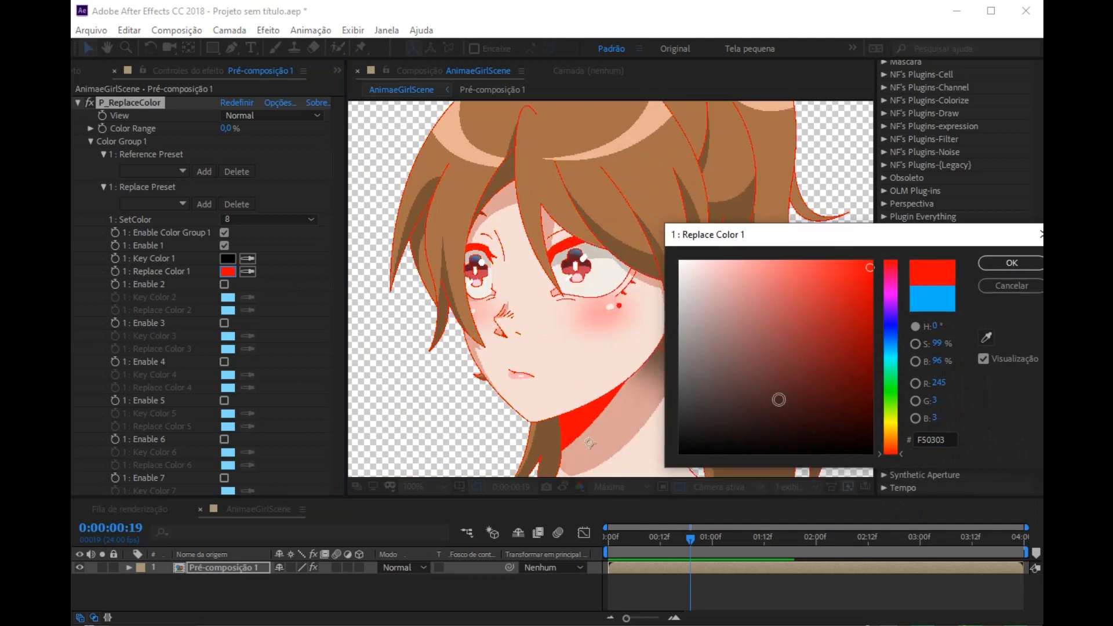
click(778, 411)
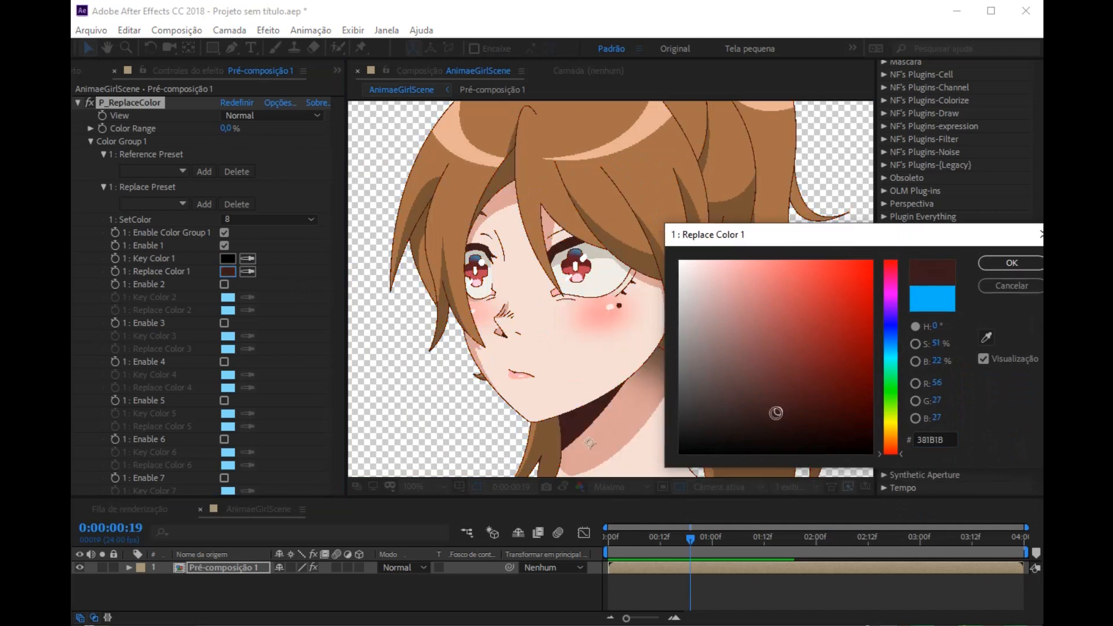
click(891, 435)
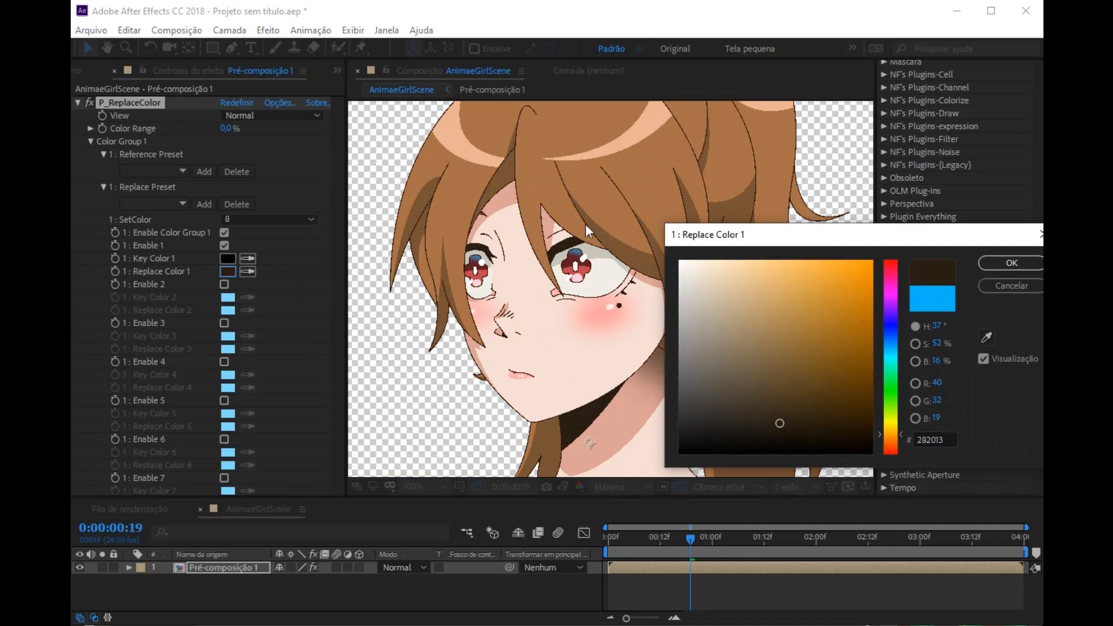
click(1020, 262)
Step: Check the outlines around the eye up close and lighten Replace Color 1 to brown 423520
scroll(600, 294, up, 6)
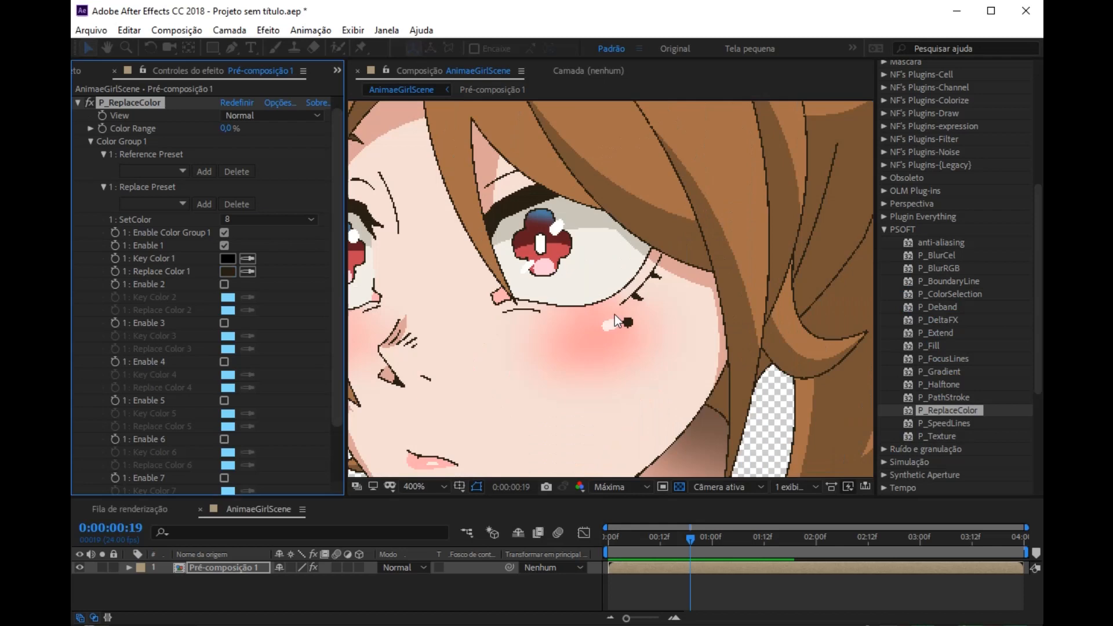
scroll(688, 322, down, 3)
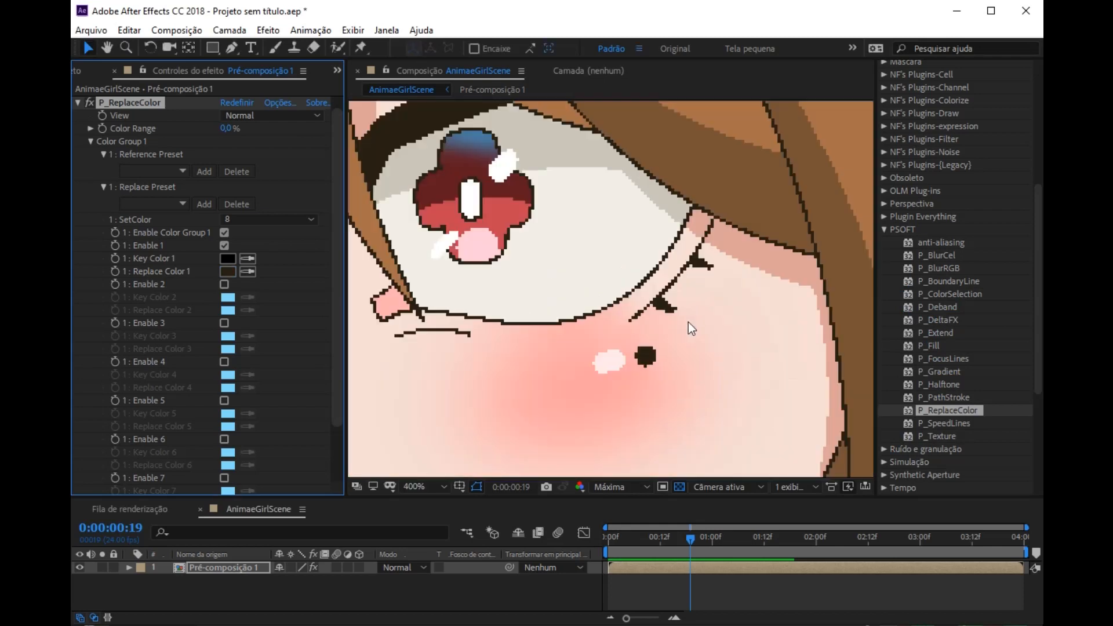
click(228, 271)
drag(781, 422, 778, 403)
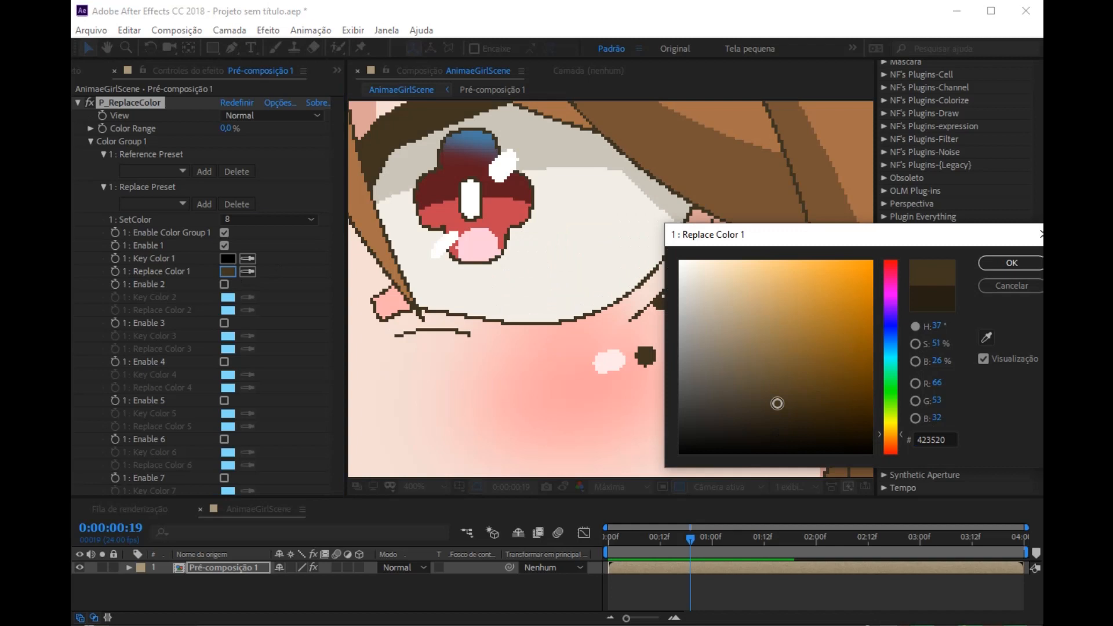
click(1032, 263)
scroll(639, 313, down, 6)
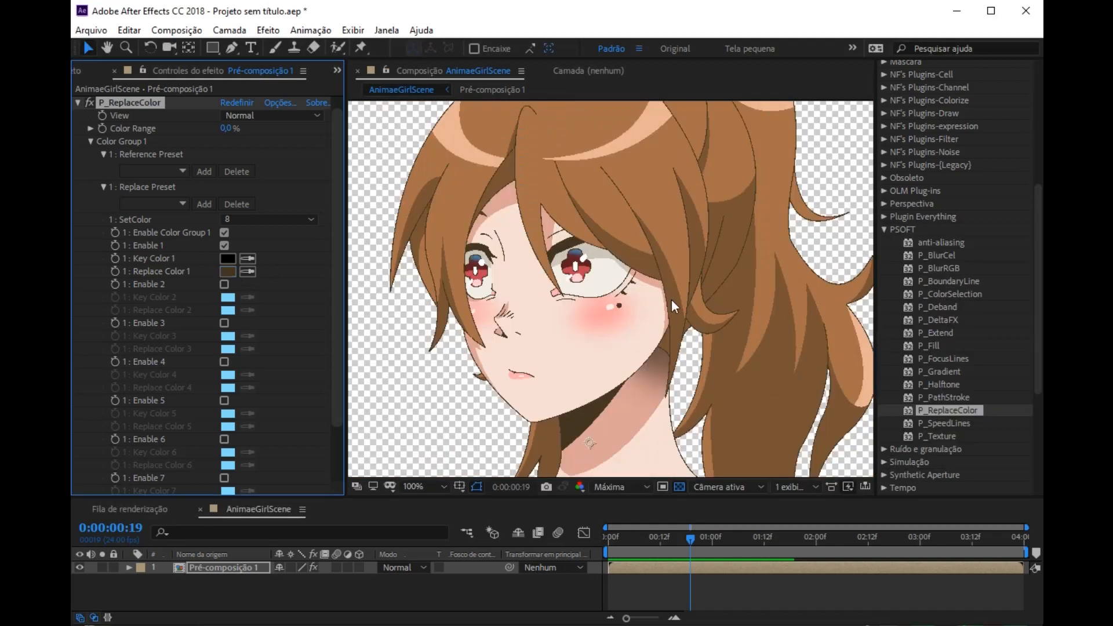
Step: Inspect the jagged edges around the chin and neck, and apply the PSOFT anti-aliasing effect to the pre-composition
scroll(579, 342, up, 3)
drag(610, 397, 632, 297)
mouse_move(943, 243)
mouse_down()
mouse_move(805, 279)
mouse_move(687, 246)
mouse_move(844, 285)
mouse_move(965, 243)
mouse_up()
scroll(839, 311, up, 2)
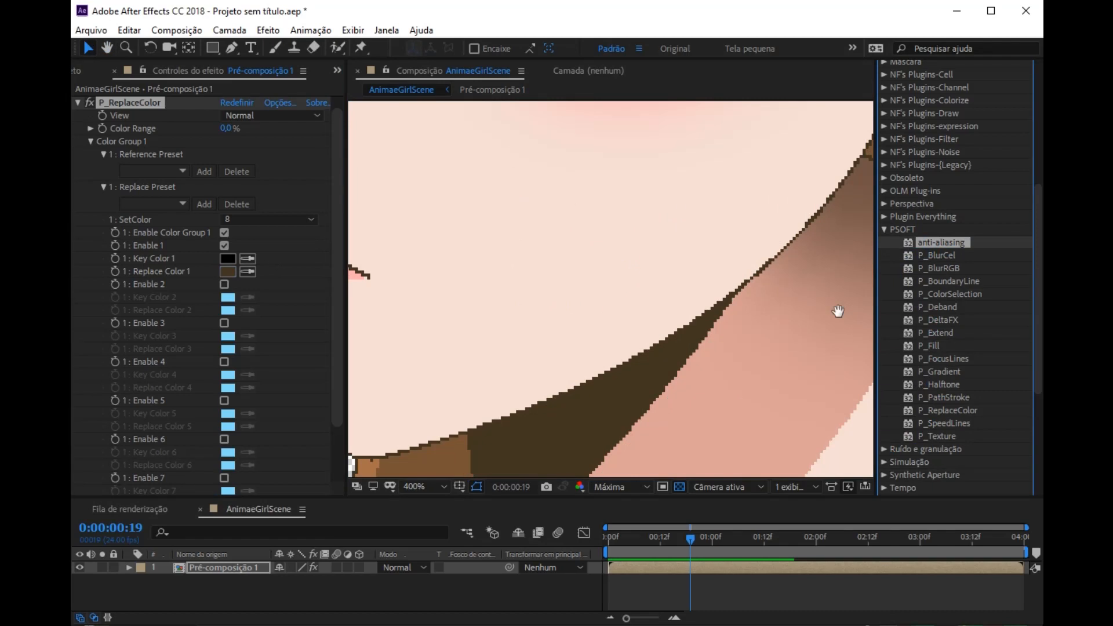
drag(838, 311, 673, 286)
drag(937, 242, 667, 246)
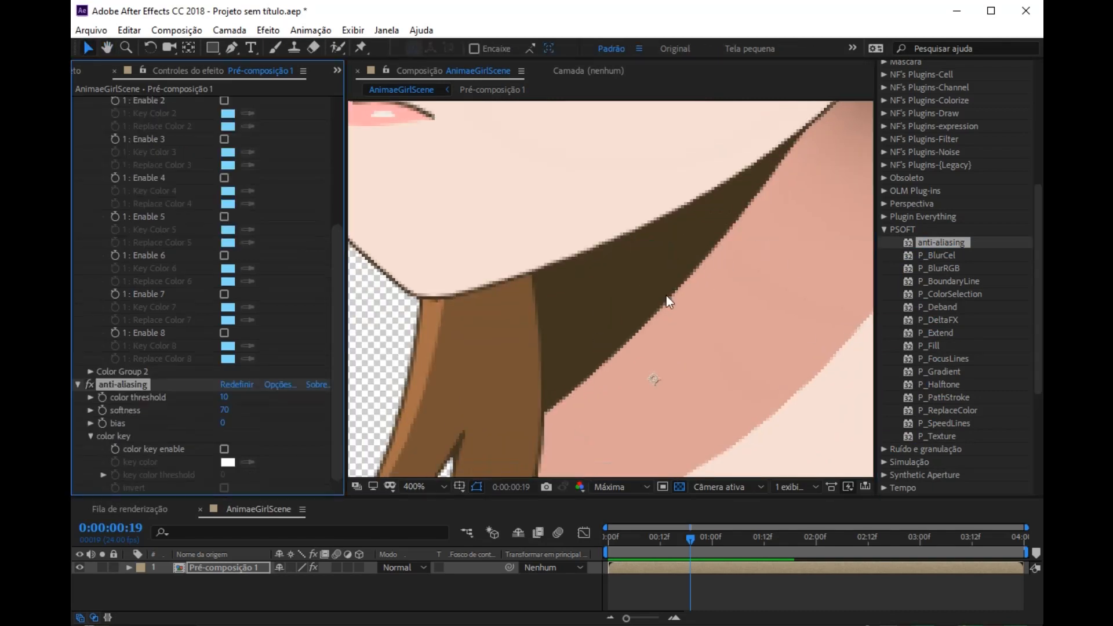
Step: Collapse the settings of the anti-aliasing and P_ReplaceColor effects
scroll(127, 400, up, 2)
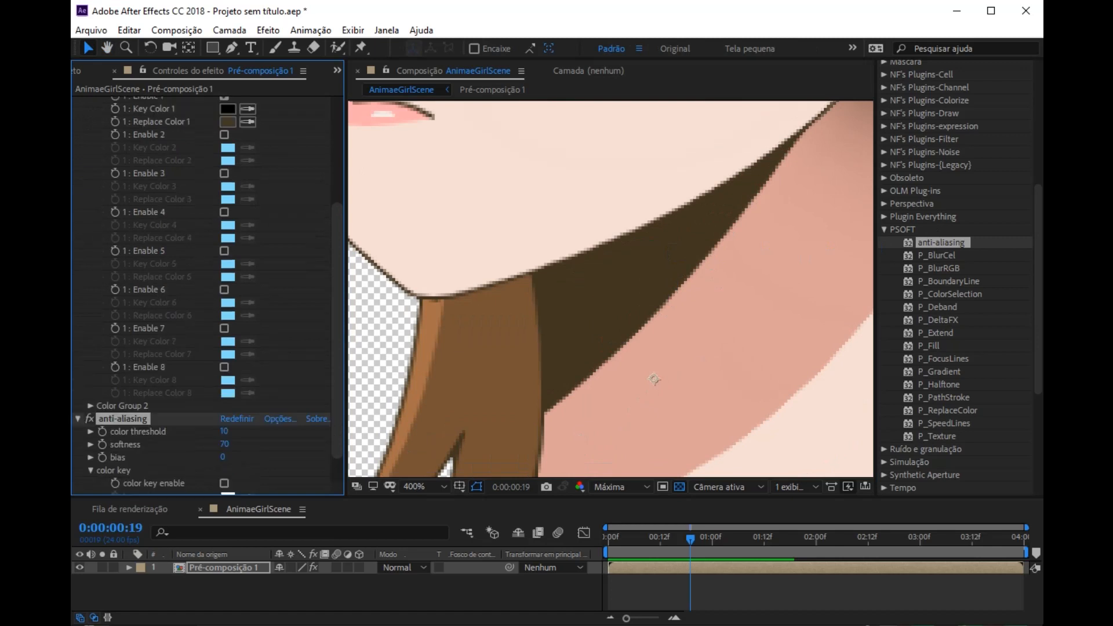
click(79, 420)
scroll(92, 232, up, 3)
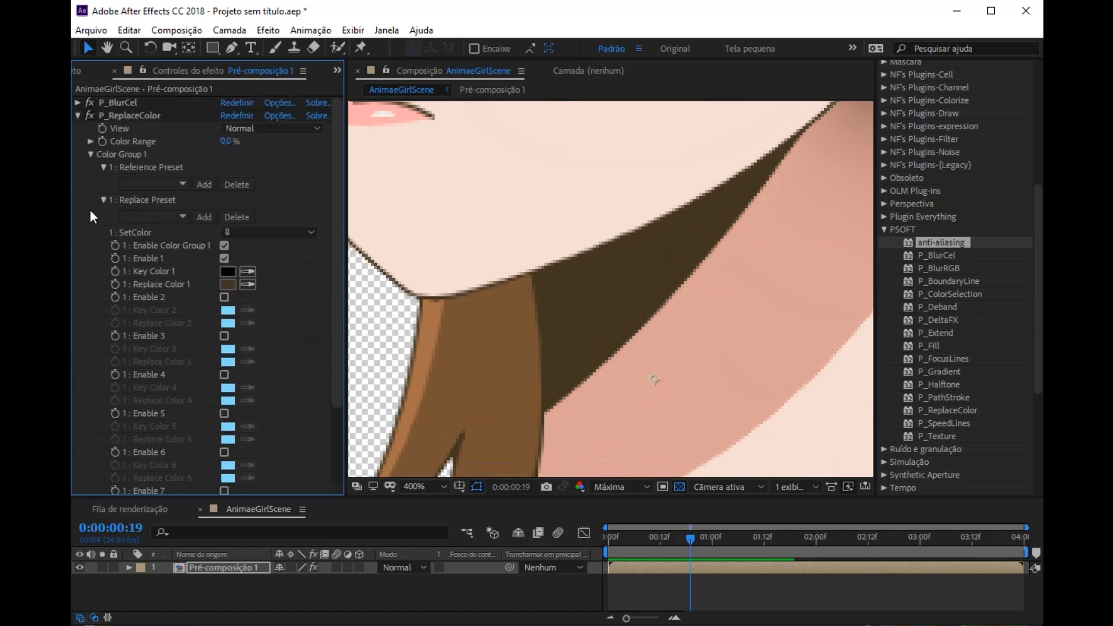
click(77, 116)
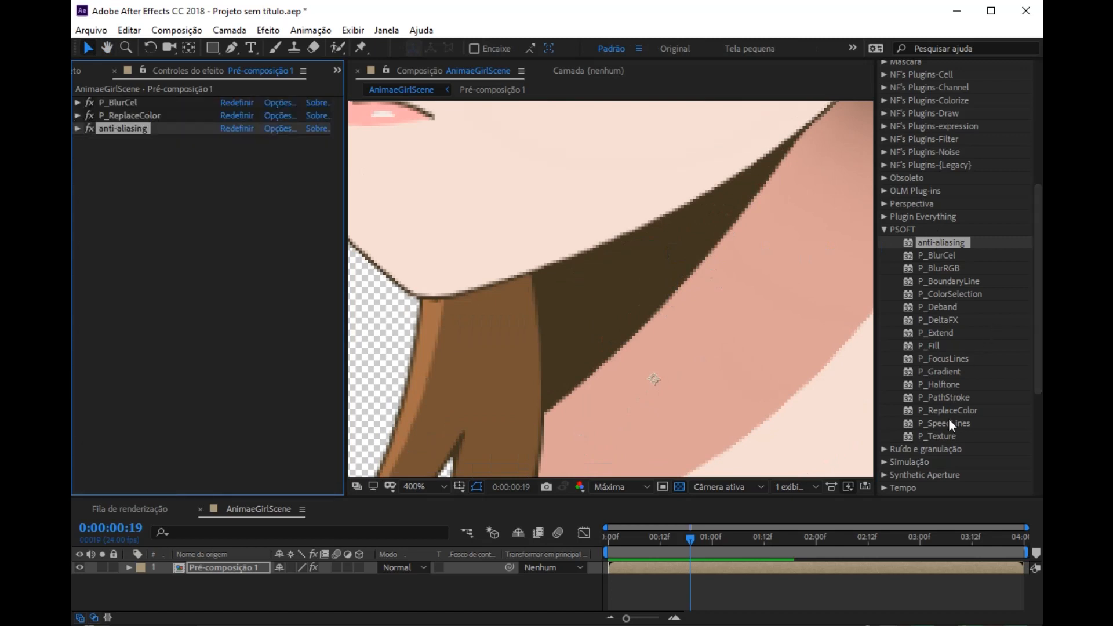
Step: Examine the anti-aliased outlines on the face, neck and tank top from several distances
scroll(705, 334, down, 2)
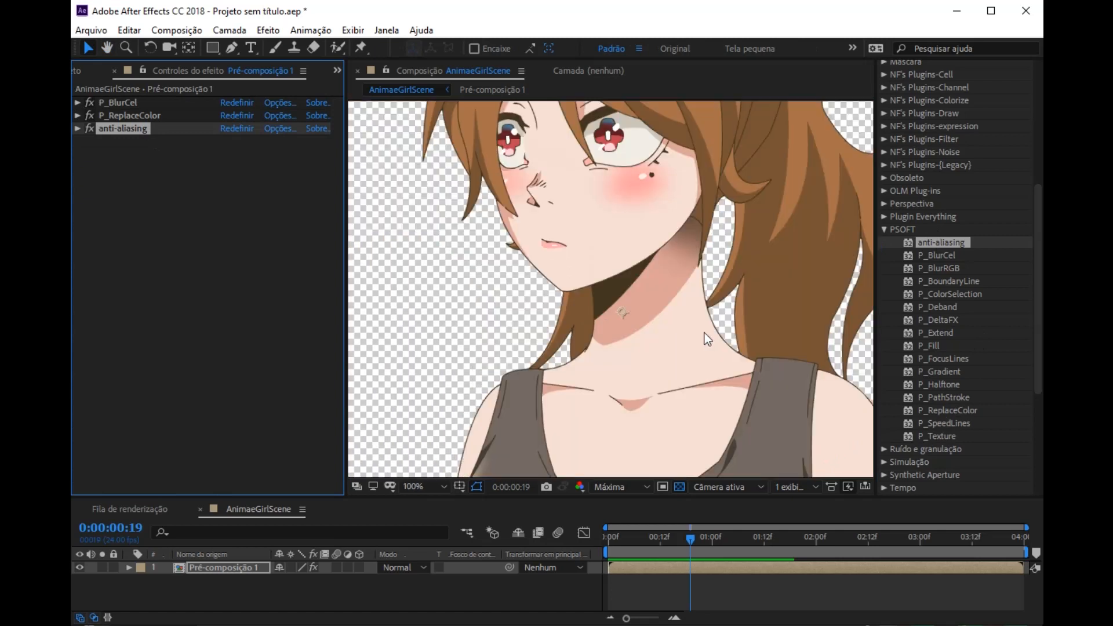
scroll(705, 333, up, 1)
key(space)
drag(695, 215, 701, 332)
scroll(701, 333, down, 1)
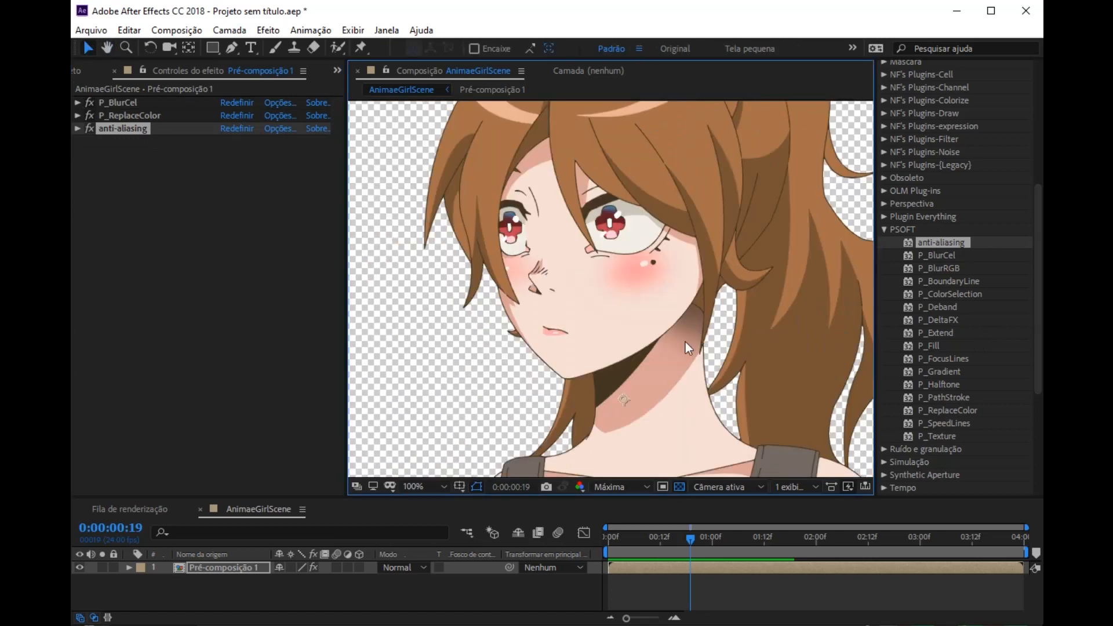
drag(592, 310, 584, 296)
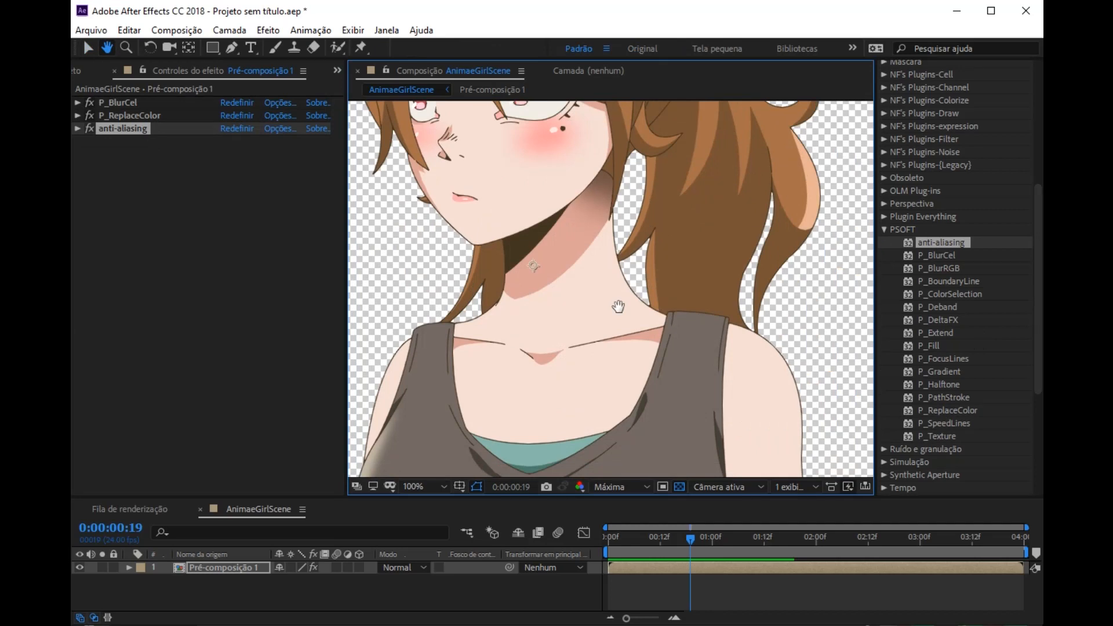
drag(618, 306, 725, 365)
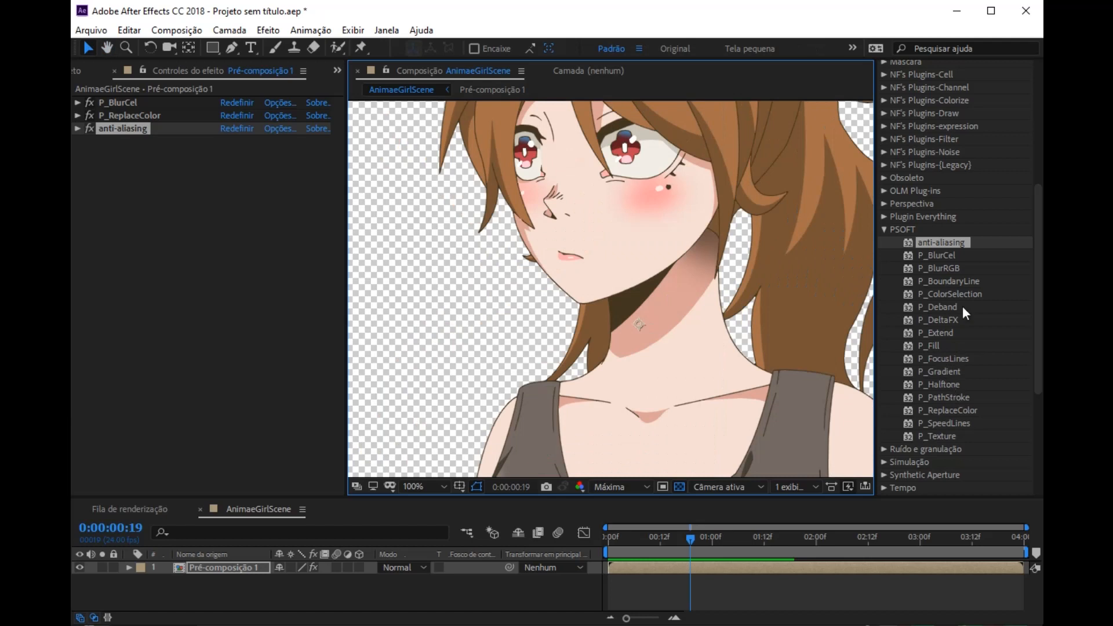
Step: Apply the Cor de Lumetri effect from the Correção de cores category to the pre-composition
click(883, 230)
scroll(904, 230, up, 10)
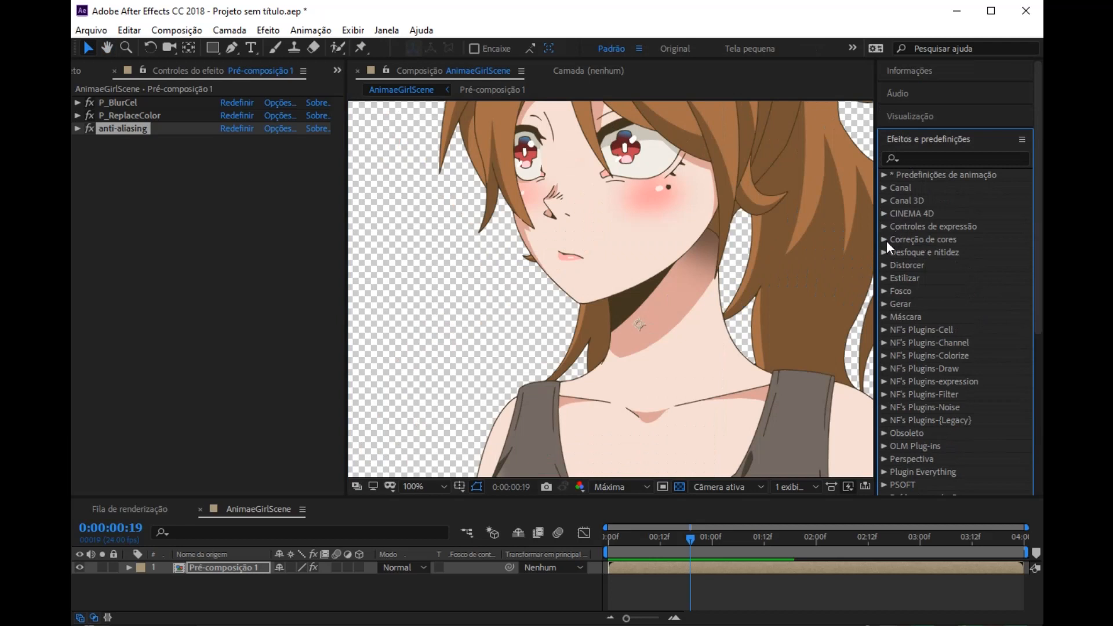
click(885, 240)
scroll(975, 266, down, 3)
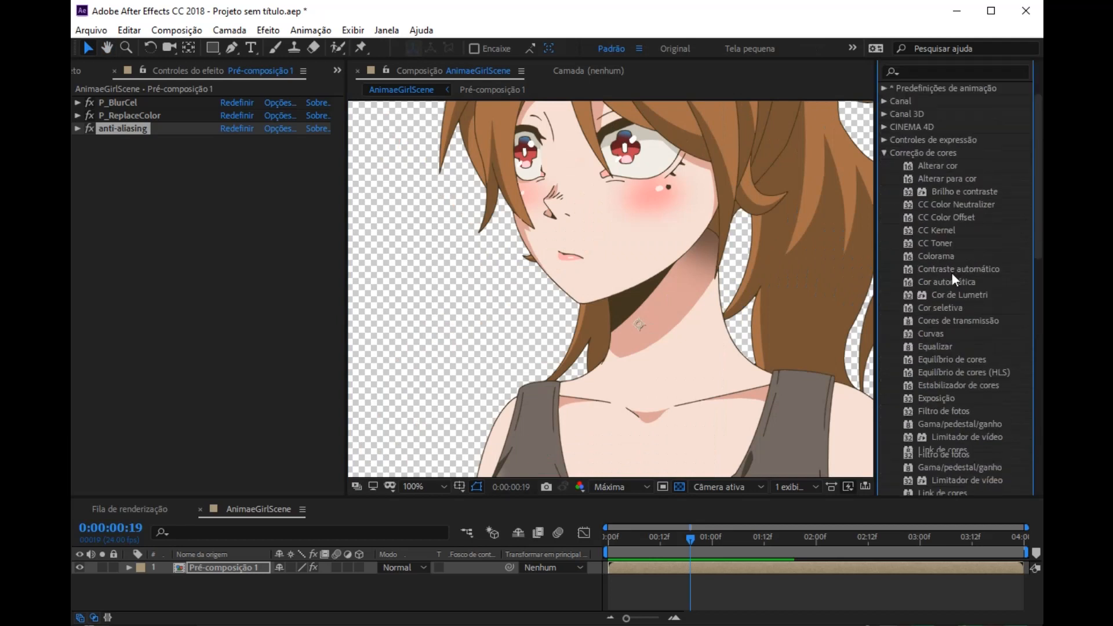
drag(958, 294, 338, 204)
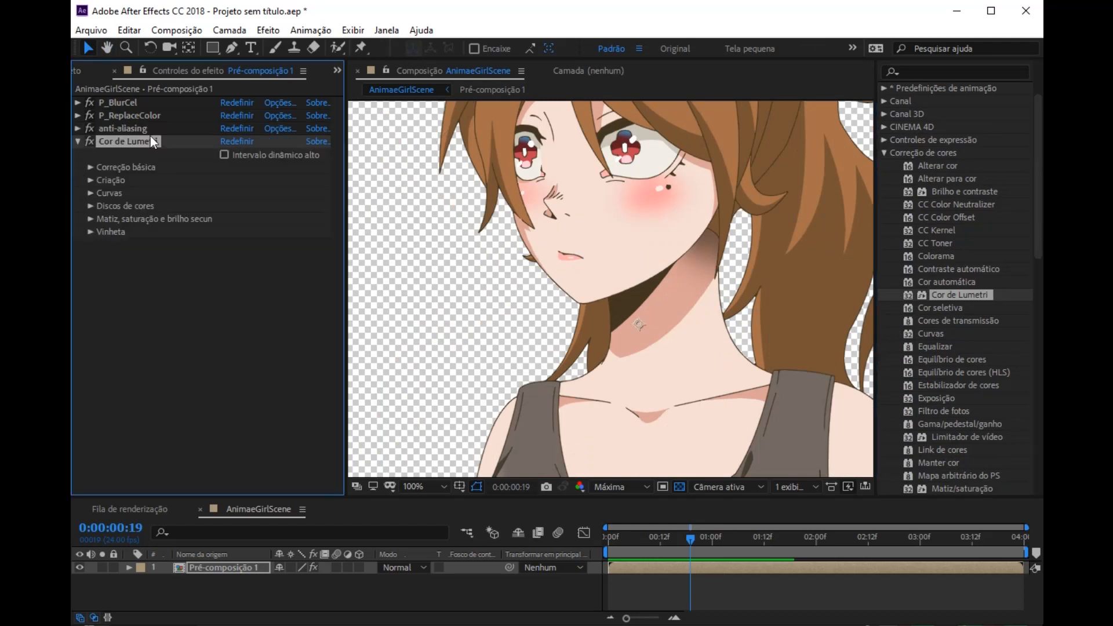
Step: In the Correção básica settings of Cor de Lumetri, set Contraste to -45
click(90, 167)
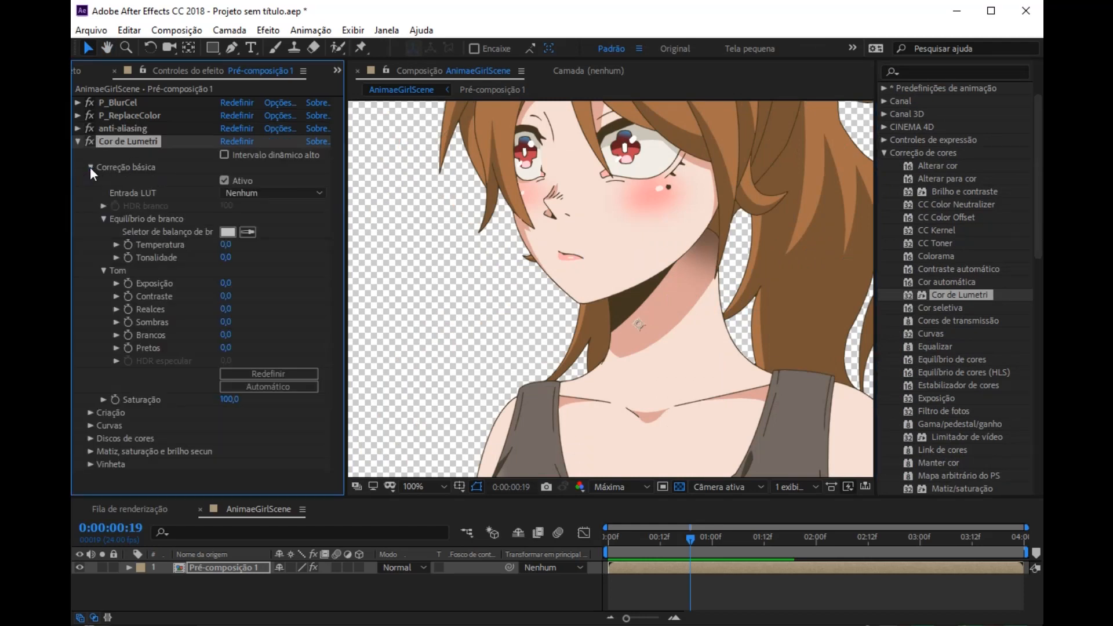
click(226, 297)
key(Return)
Step: Compare the character with Cor de Lumetri switched off and on, examining the eyes up close, and collapse the effect's settings
click(90, 144)
key(space)
drag(632, 174, 601, 311)
scroll(664, 249, up, 2)
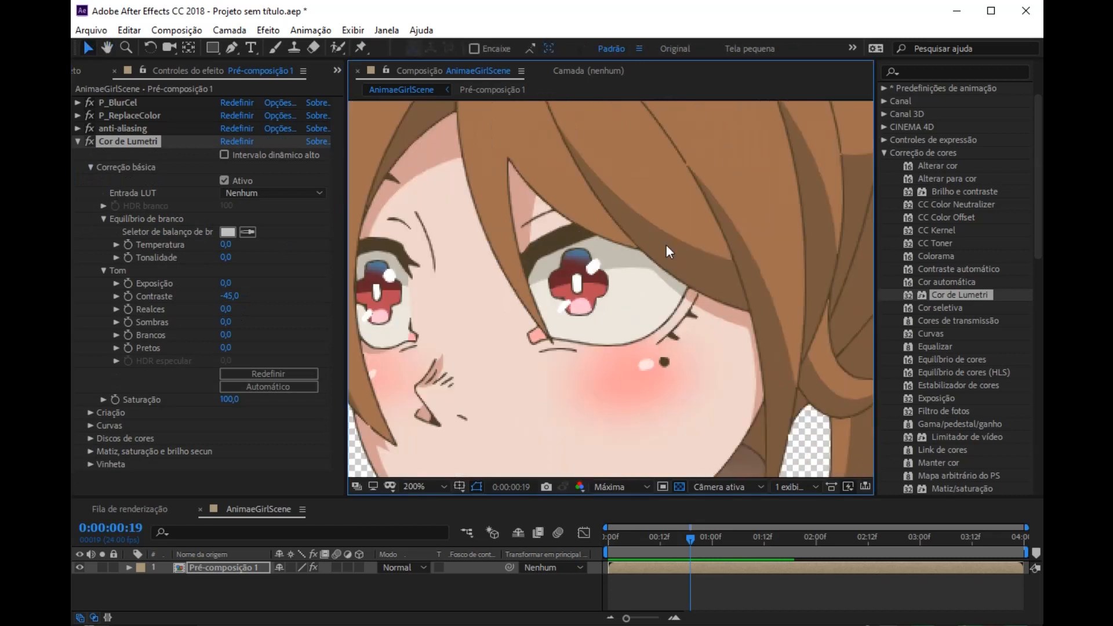
click(88, 138)
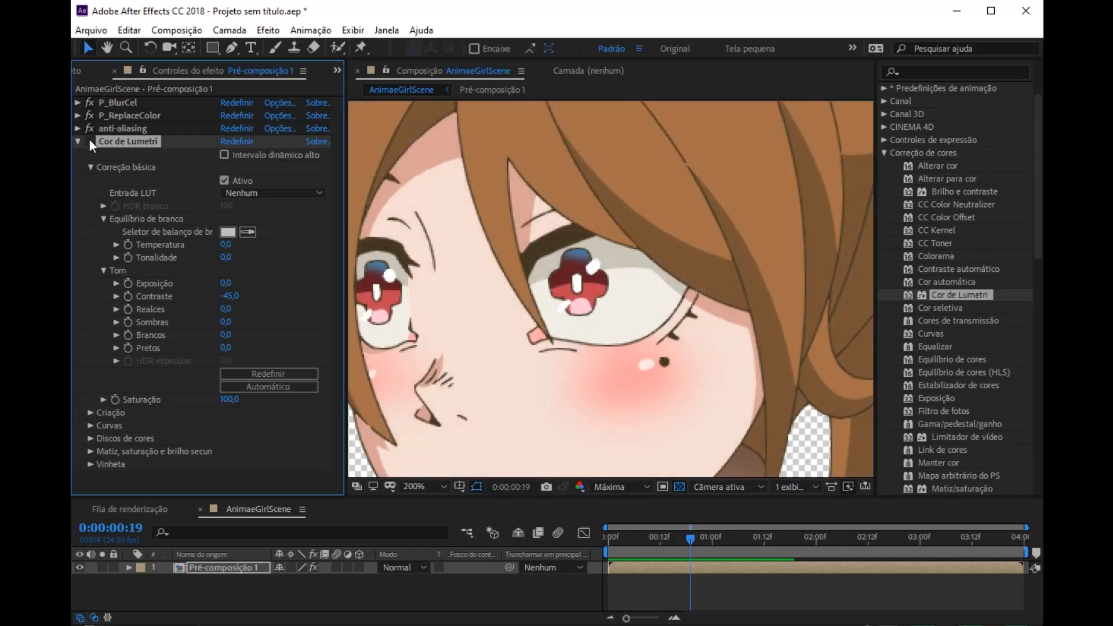
scroll(472, 227, down, 2)
key(space)
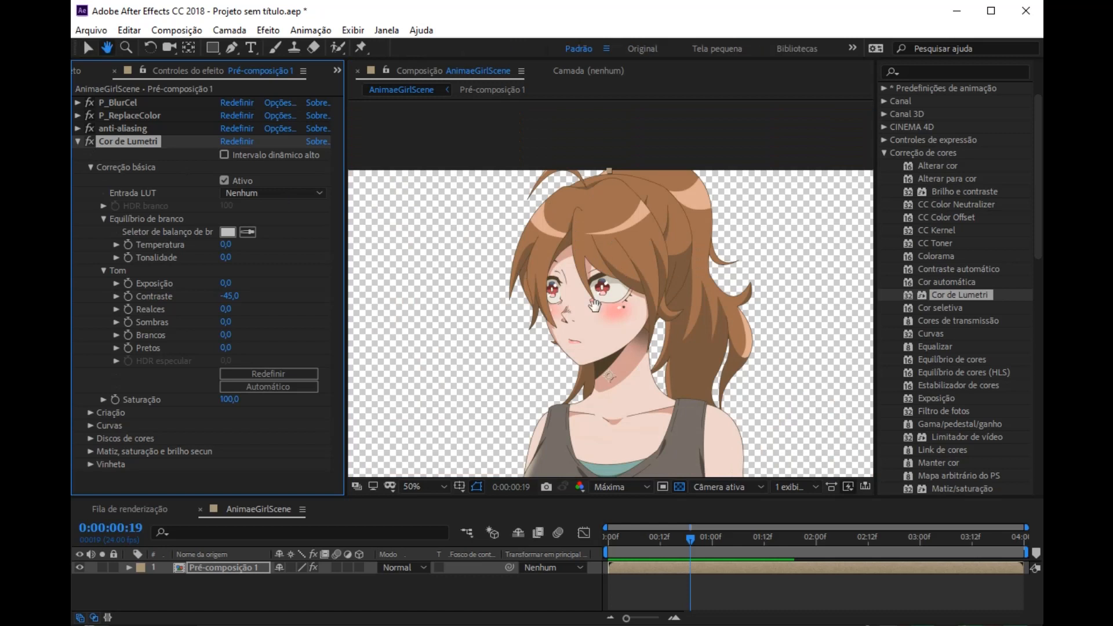
click(78, 141)
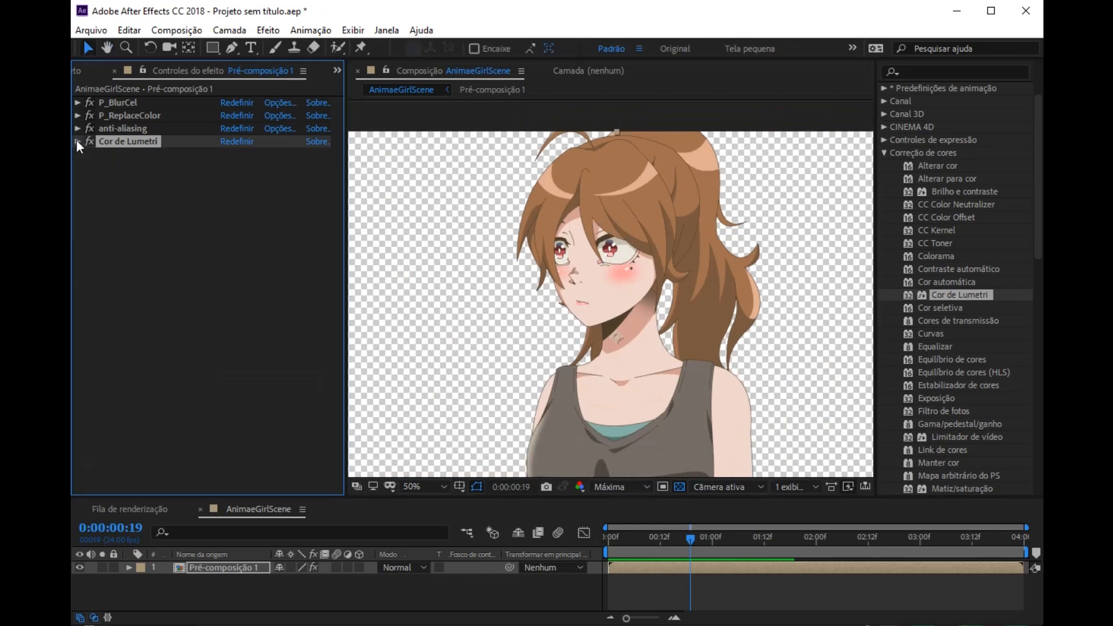
Step: Duplicate the Pré-composição 1 layer and collapse all four effects on the copy
click(203, 573)
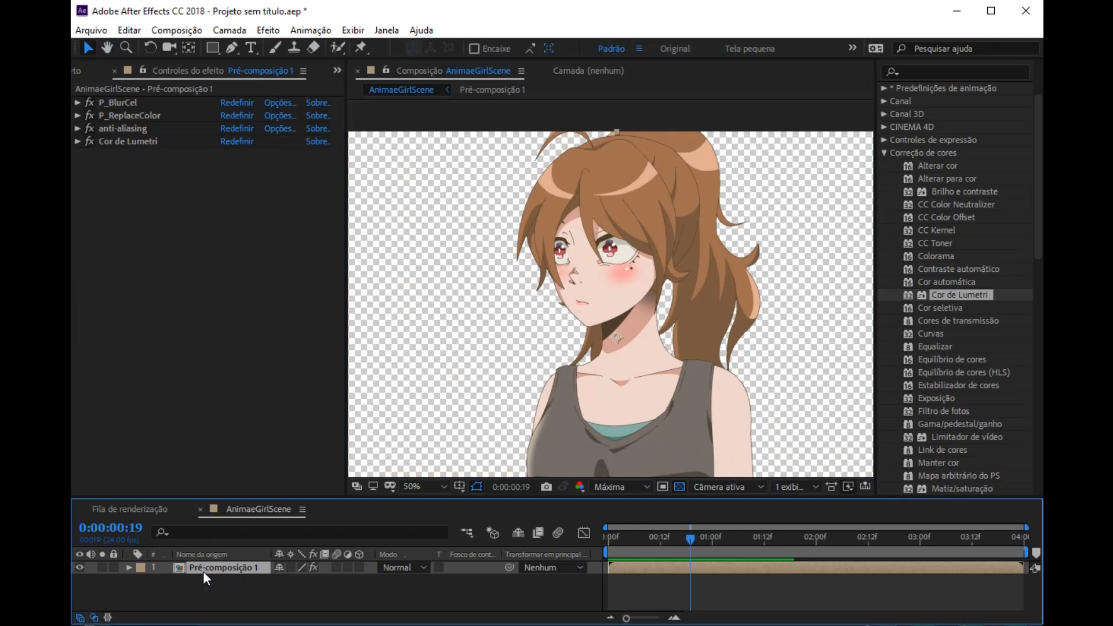
key(ctrl+d)
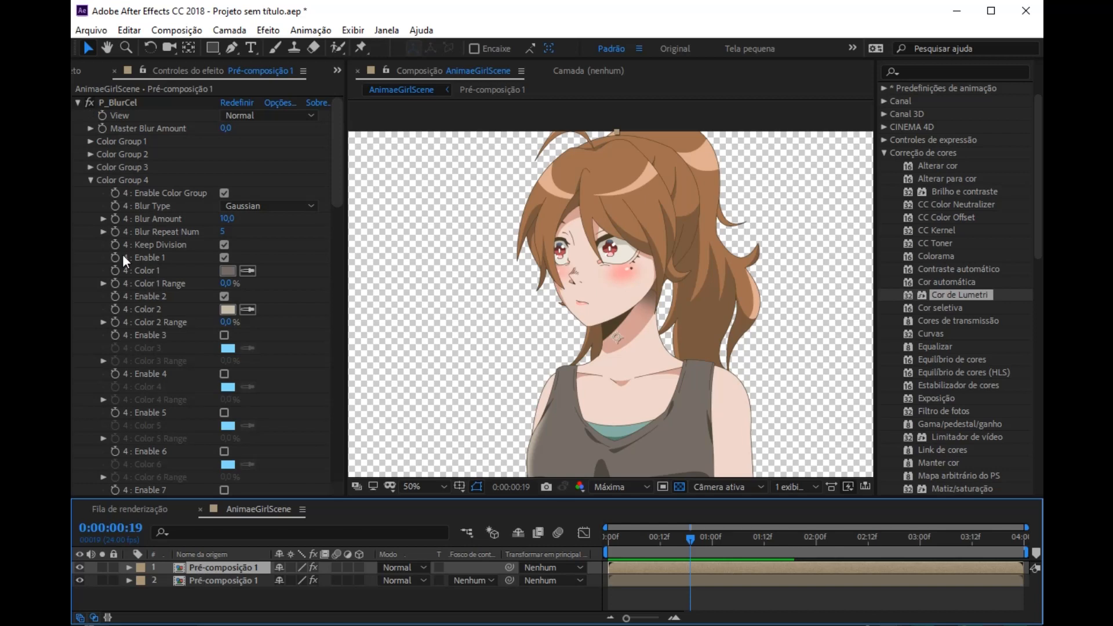
click(78, 103)
click(78, 115)
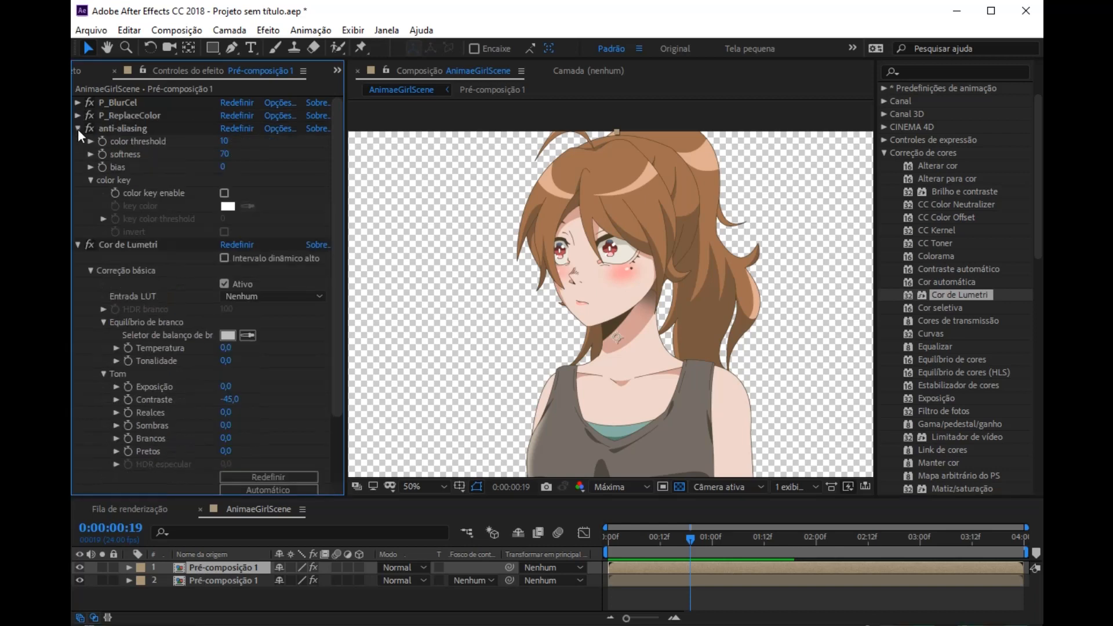
click(78, 128)
click(77, 141)
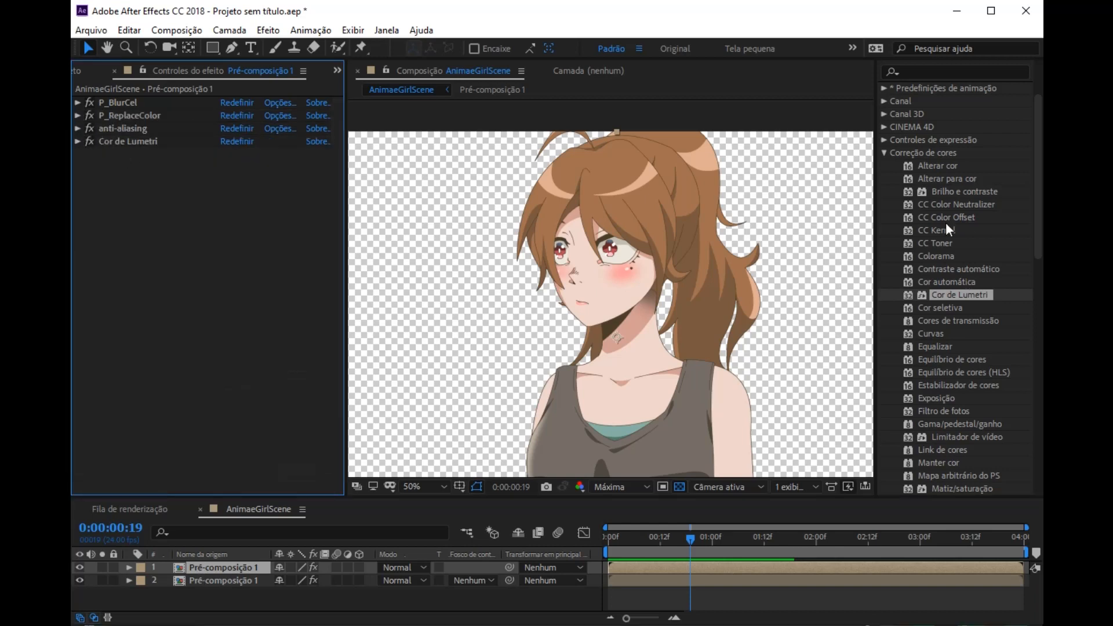
Step: Apply Desfoque gaussiano from the Desfoque e nitidez category to the upper copy and set Nível de desfoque to 30
click(885, 153)
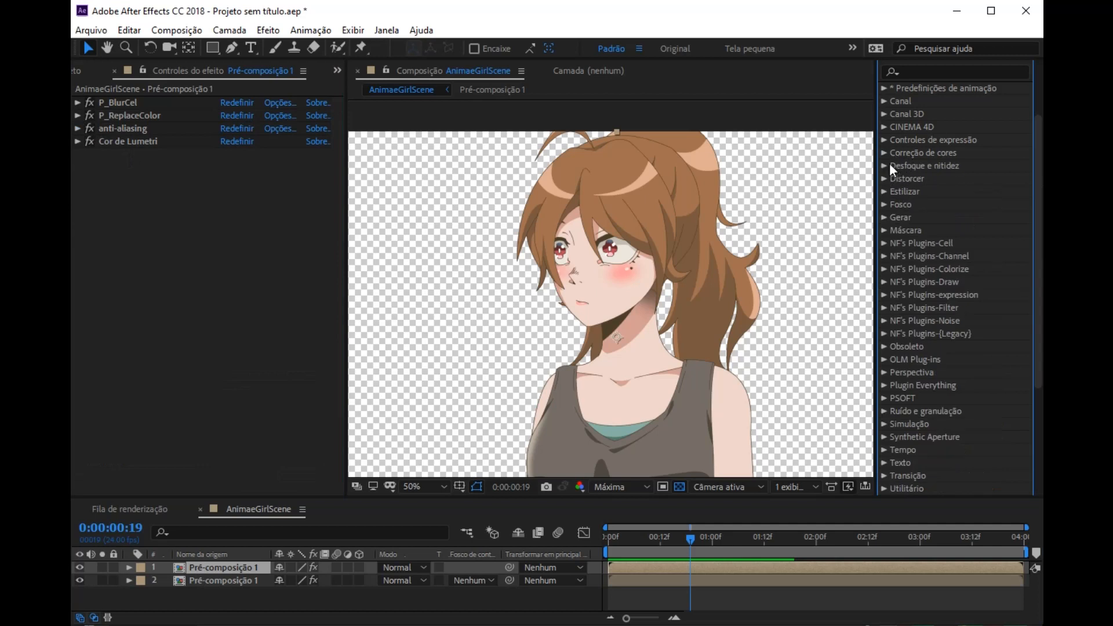
click(886, 167)
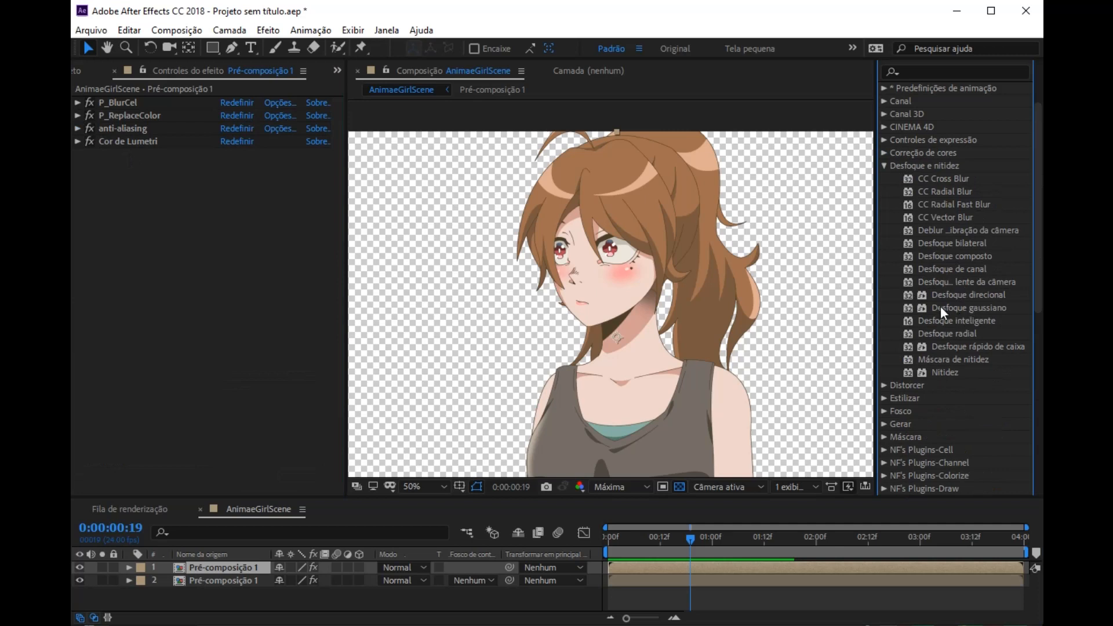
drag(952, 307, 126, 280)
click(228, 168)
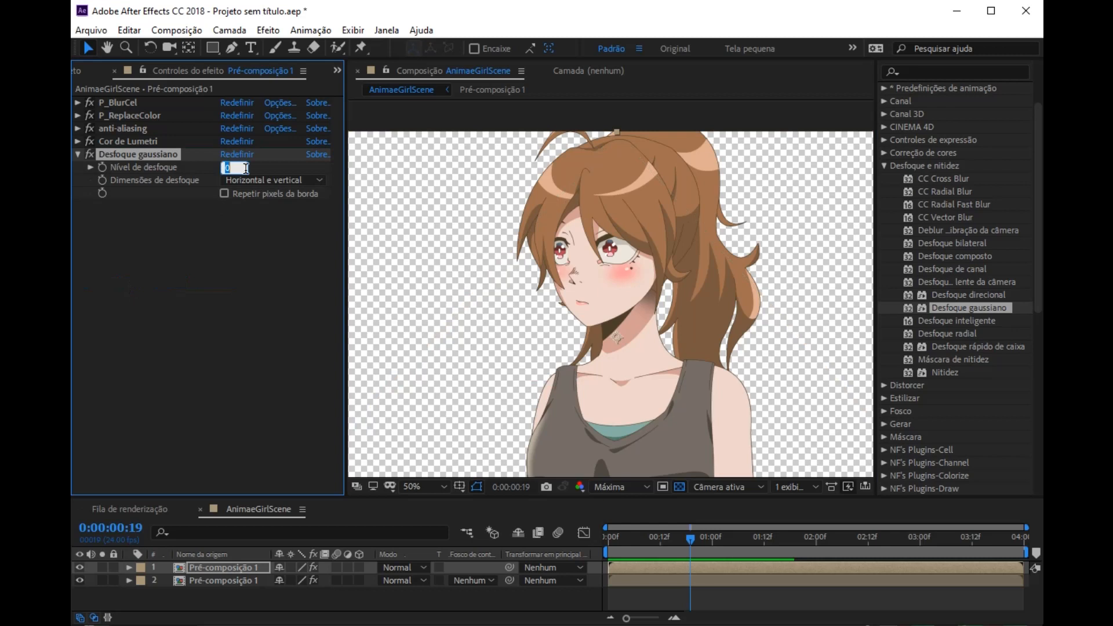
text(30)
key(Return)
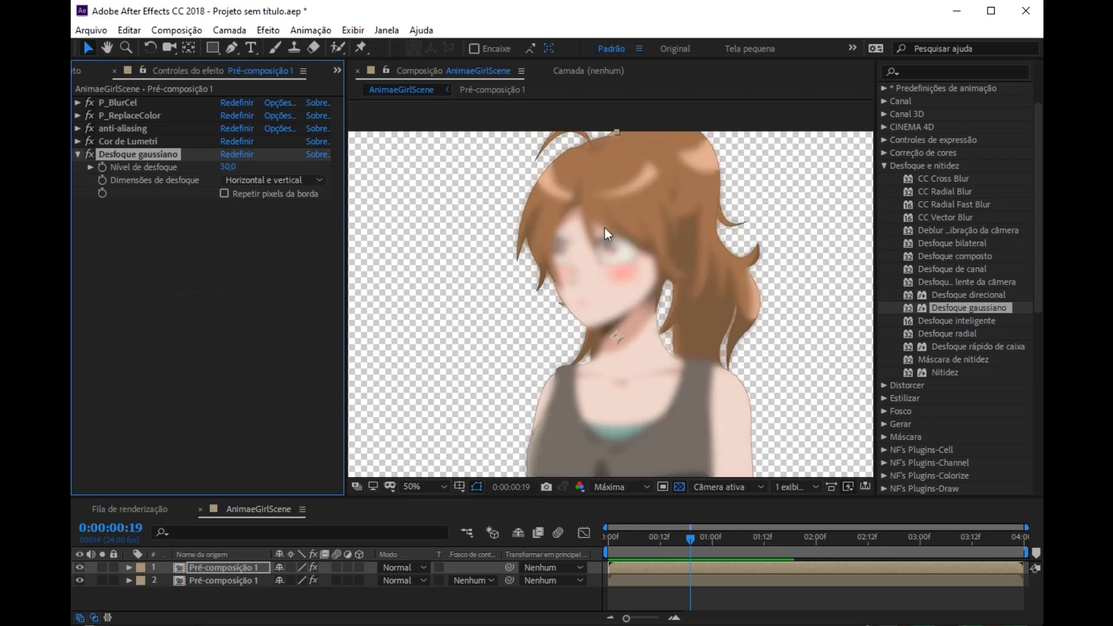
Step: Set the blending mode of the blurred upper Pré-composição 1 layer to Clarear
scroll(617, 208, up, 2)
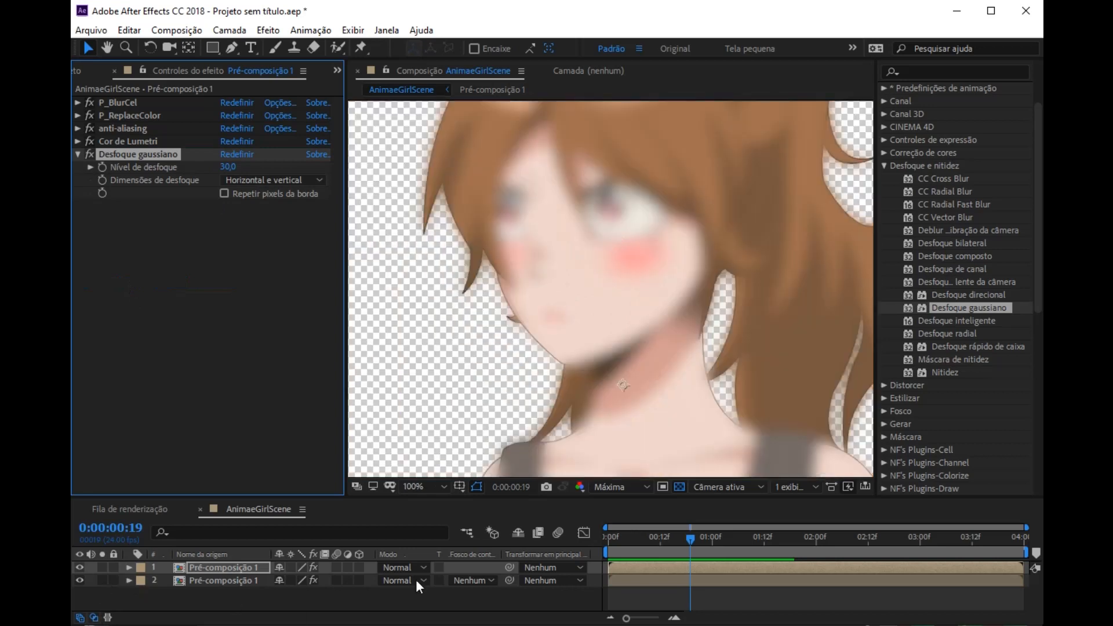
click(93, 618)
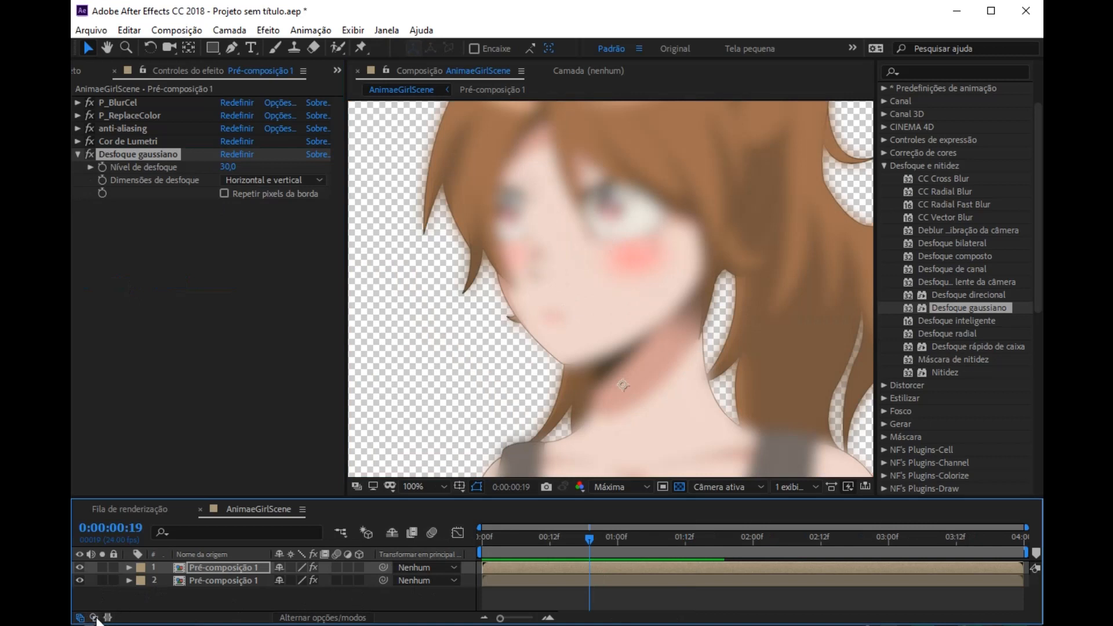
click(94, 619)
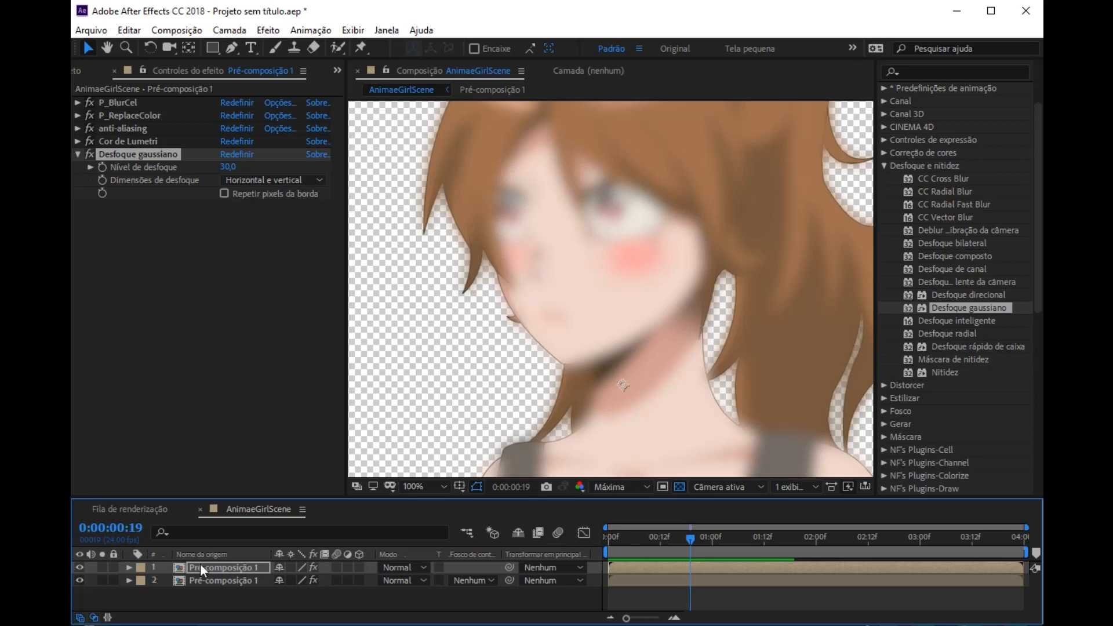
click(82, 568)
click(82, 568)
click(396, 565)
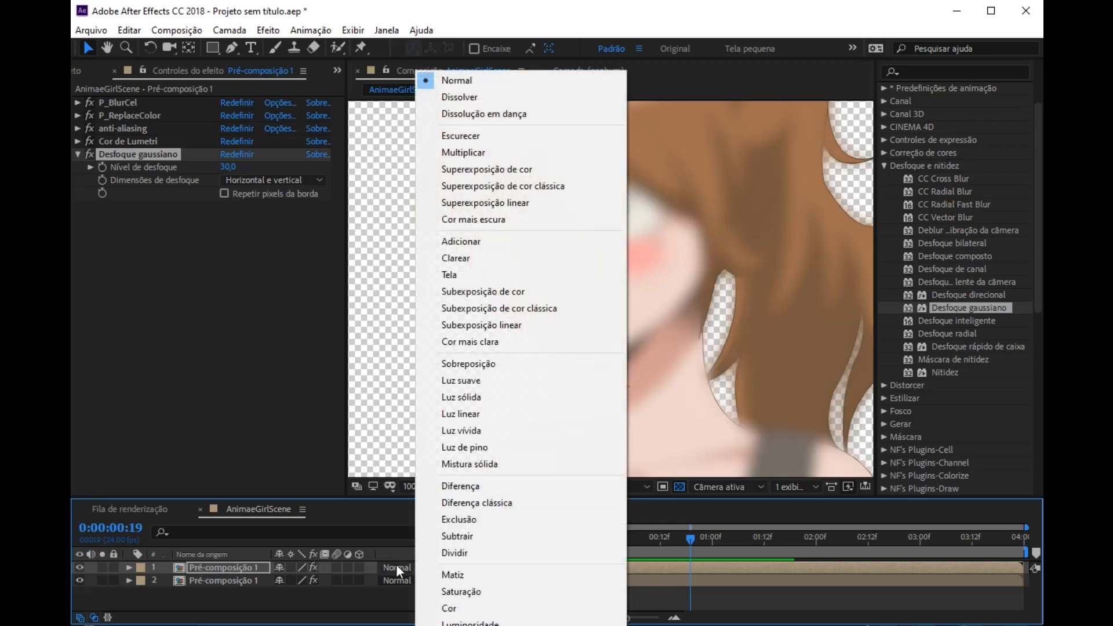
click(467, 259)
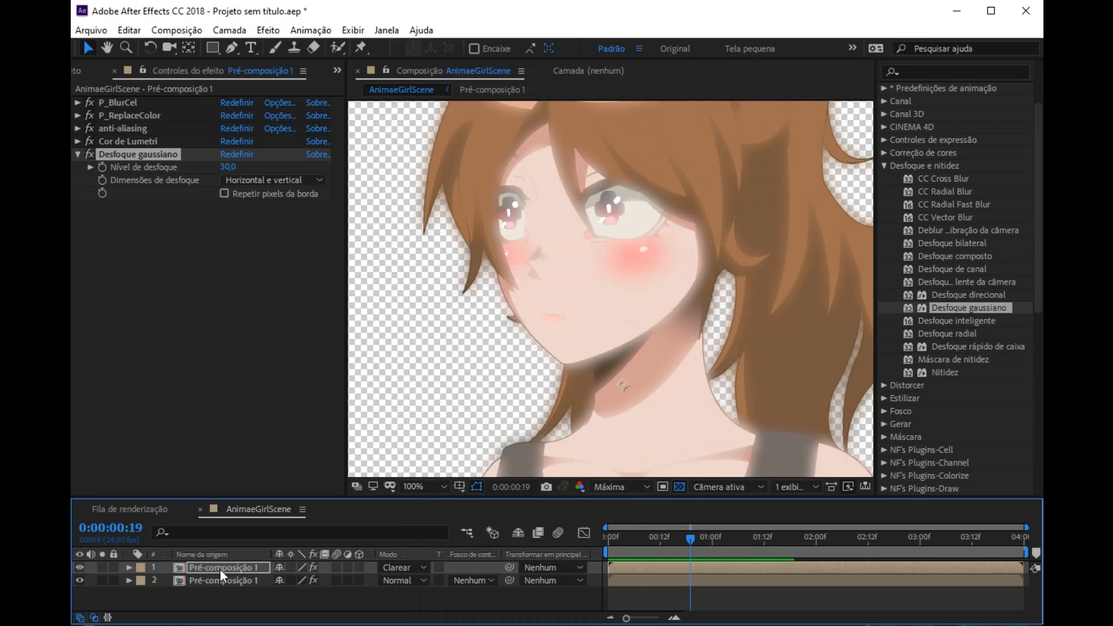
Step: Set Opacidade of the blurred upper layer to 20% and collapse the layer's properties
key(t)
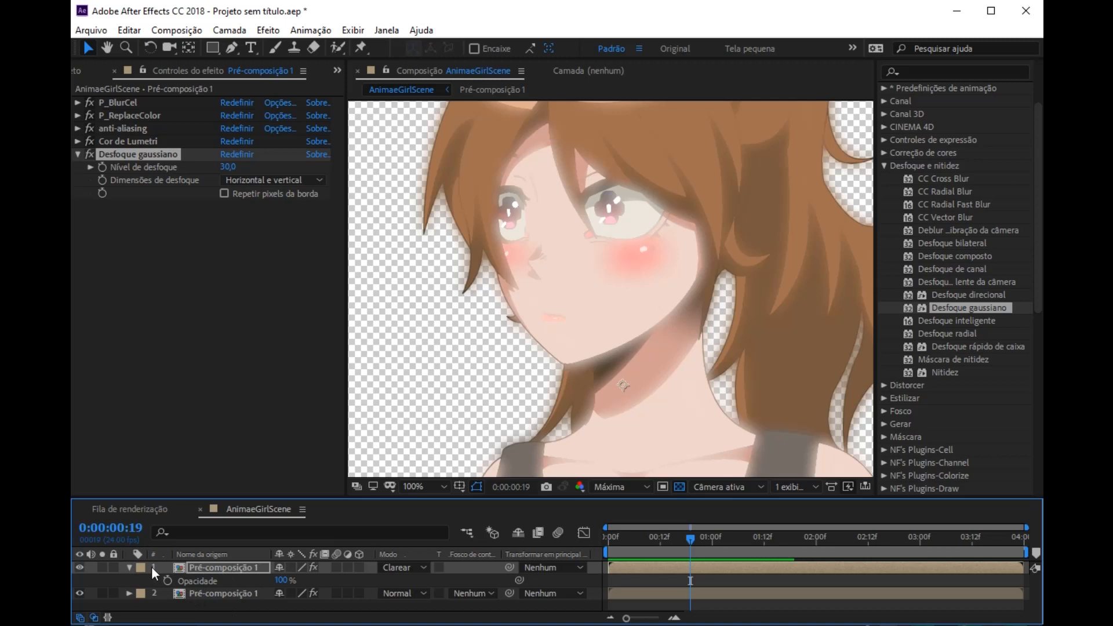
click(129, 568)
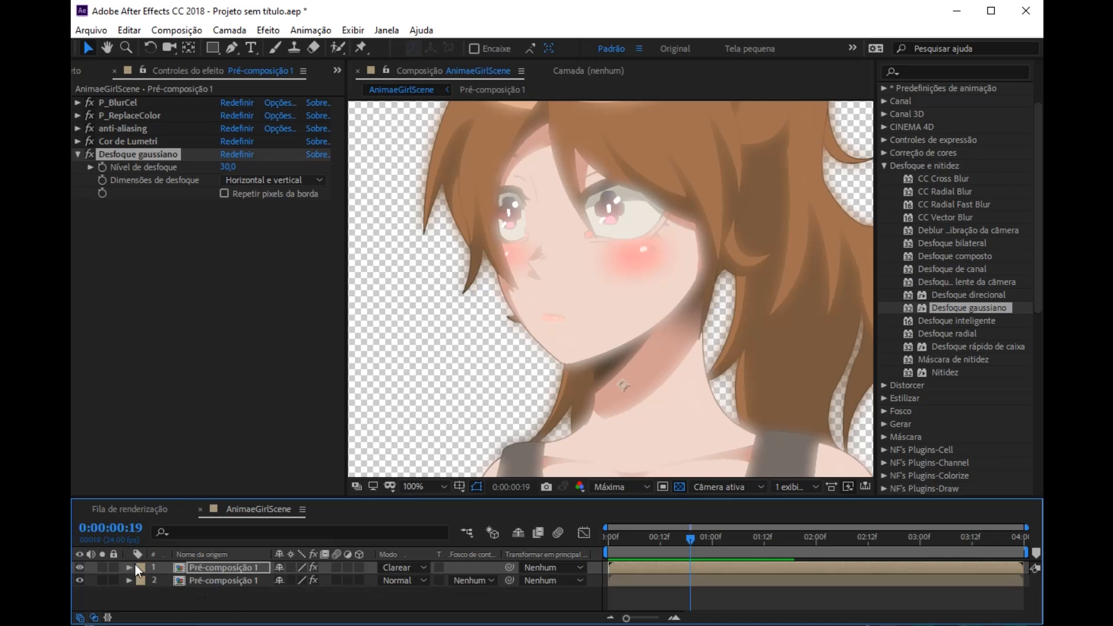
click(130, 568)
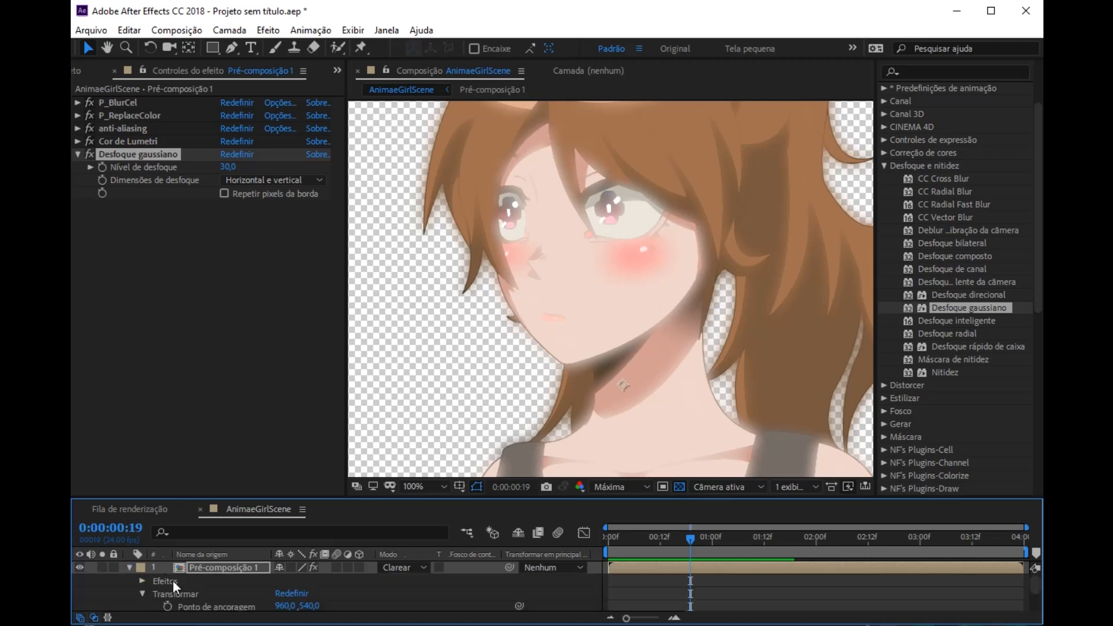
scroll(203, 584, down, 1)
scroll(209, 601, up, 1)
scroll(211, 602, down, 2)
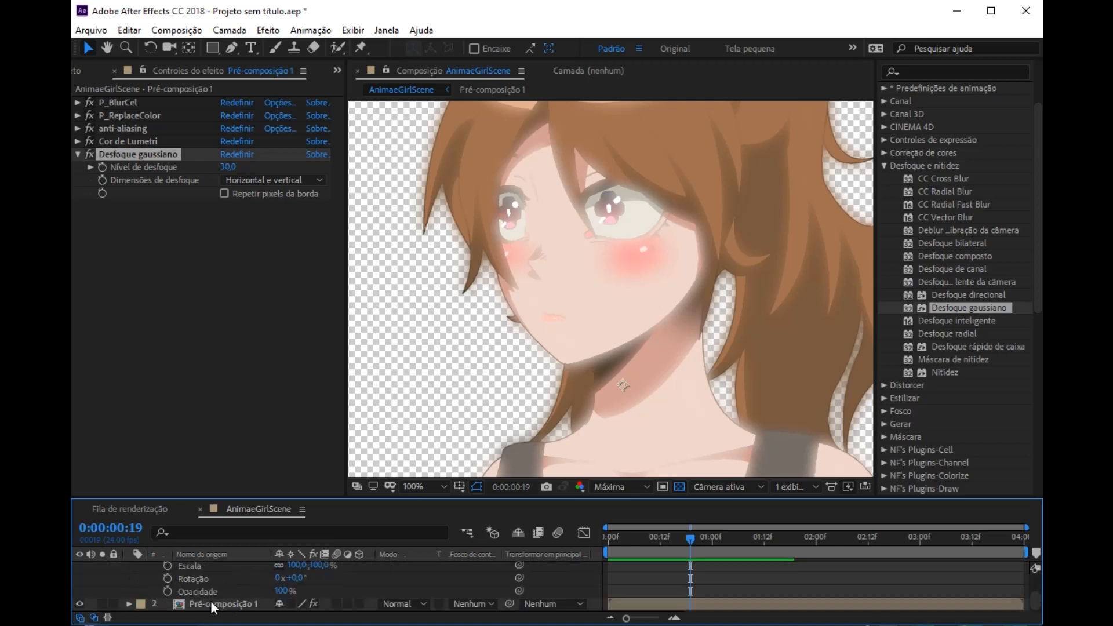
click(281, 591)
text(20)
click(260, 591)
scroll(148, 596, up, 3)
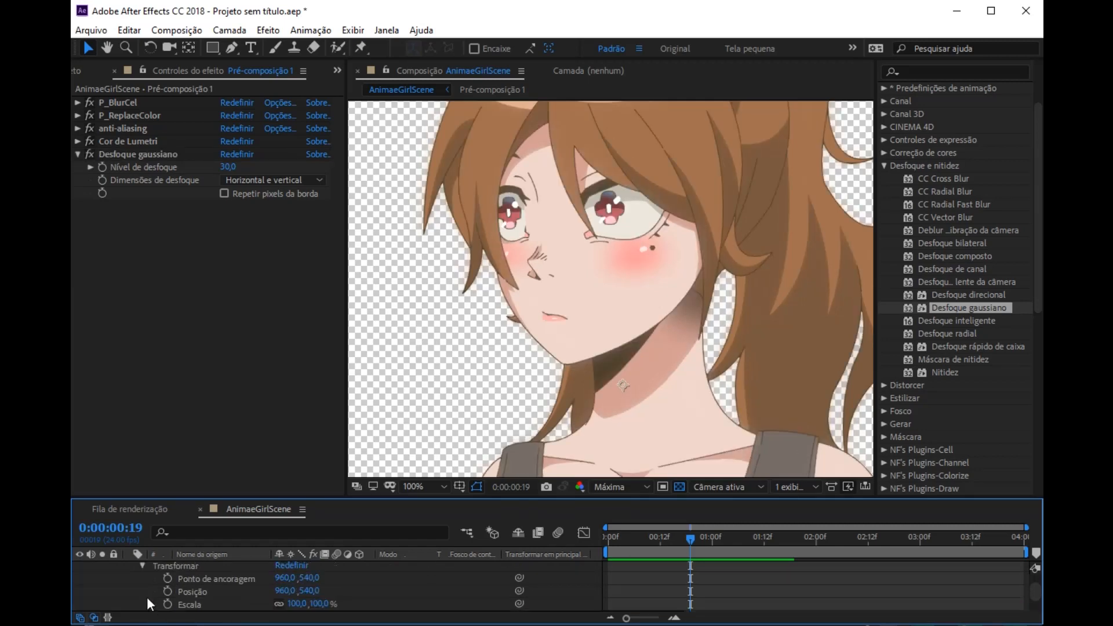
click(129, 570)
Step: Compare the character with the blurred upper layer hidden and shown, including a close look at the eyes
click(80, 568)
click(80, 567)
click(81, 567)
click(80, 567)
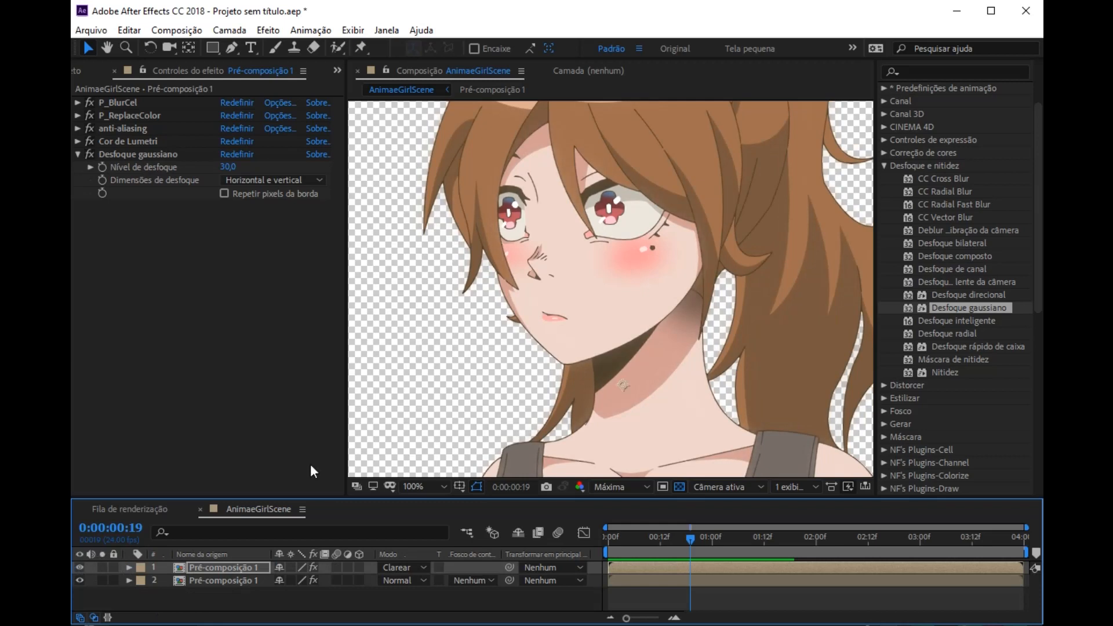
scroll(609, 288, up, 2)
key(h)
drag(609, 200, 612, 322)
key(v)
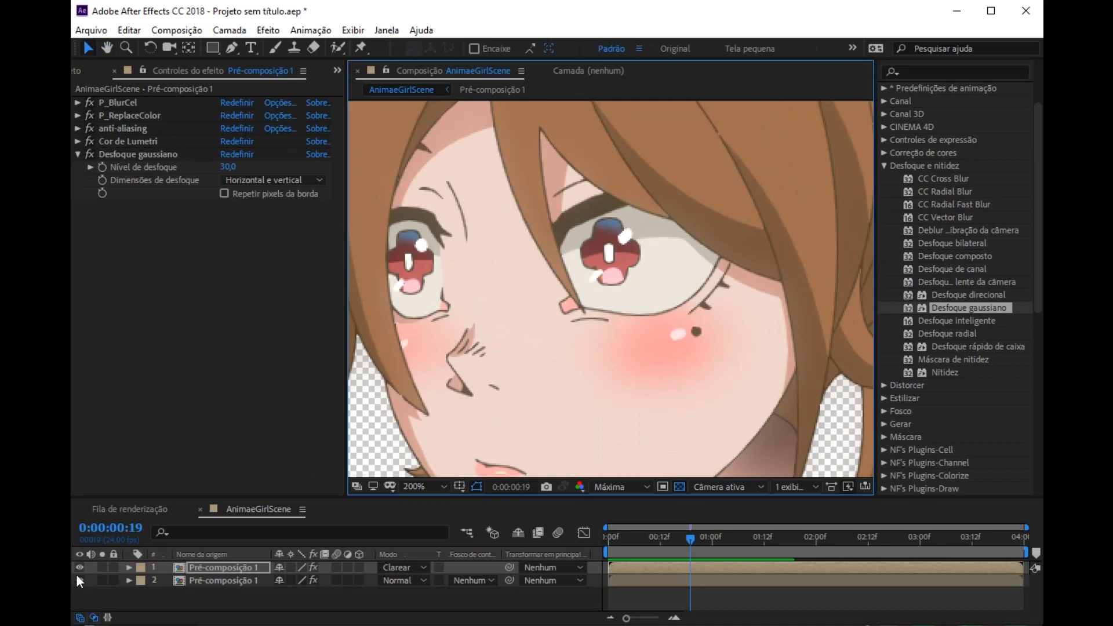
click(79, 567)
click(78, 567)
click(79, 567)
click(78, 567)
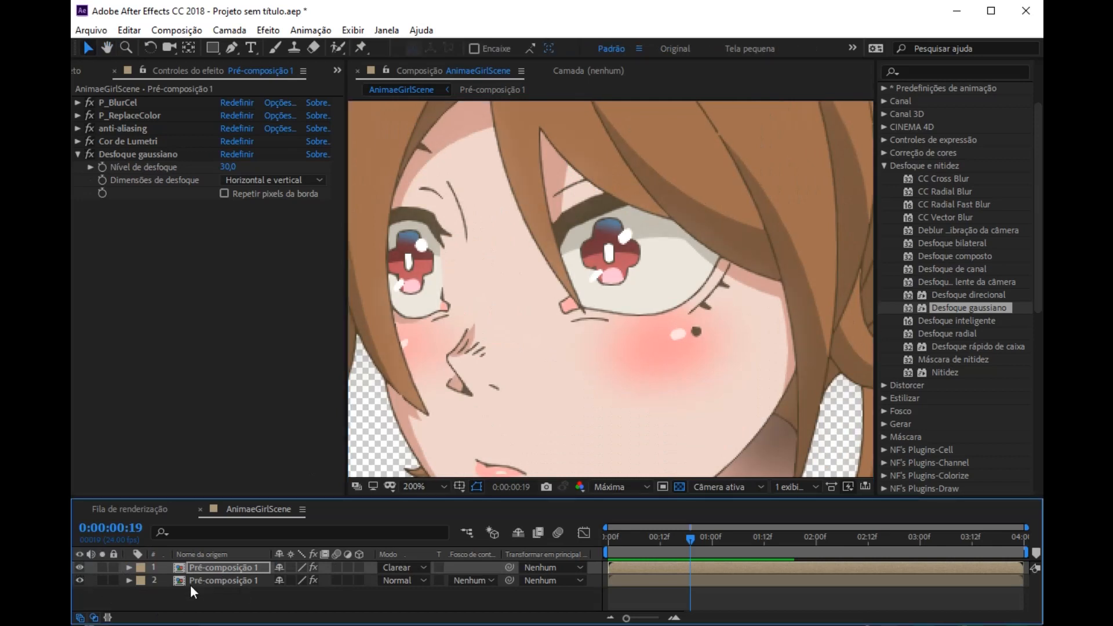
Step: Open Pré-composição 1 and pre-compose all its image layers as Pré-composição 2, moving all attributes to the new composition
double_click(207, 581)
key(h)
drag(532, 183, 586, 357)
scroll(562, 217, down, 1)
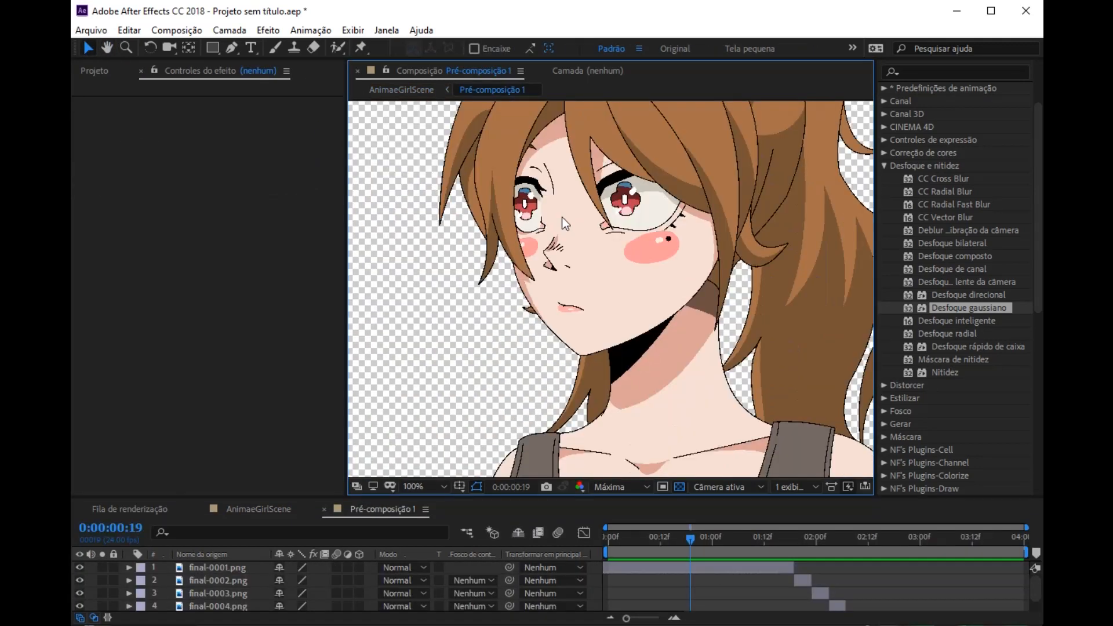
scroll(201, 586, down, 1)
click(216, 591)
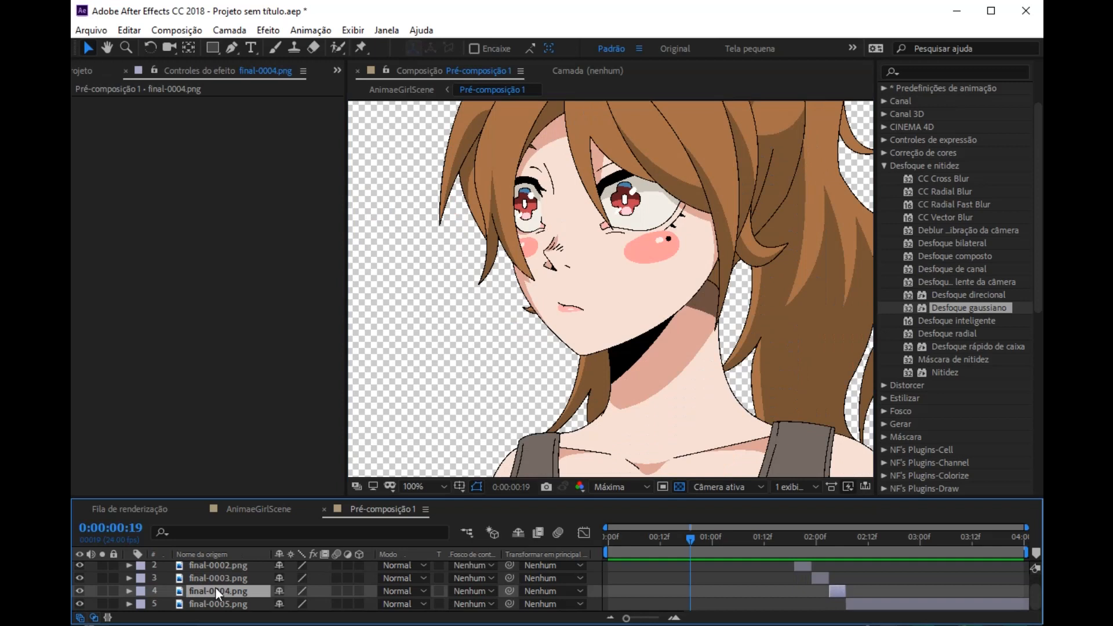
key(ctrl+a)
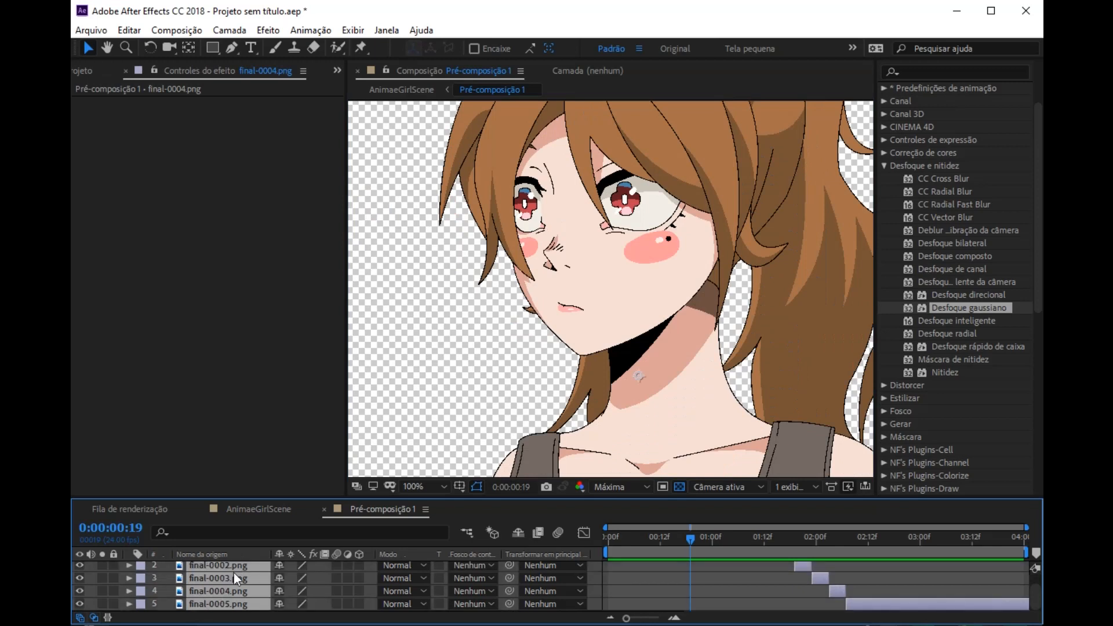
right_click(210, 582)
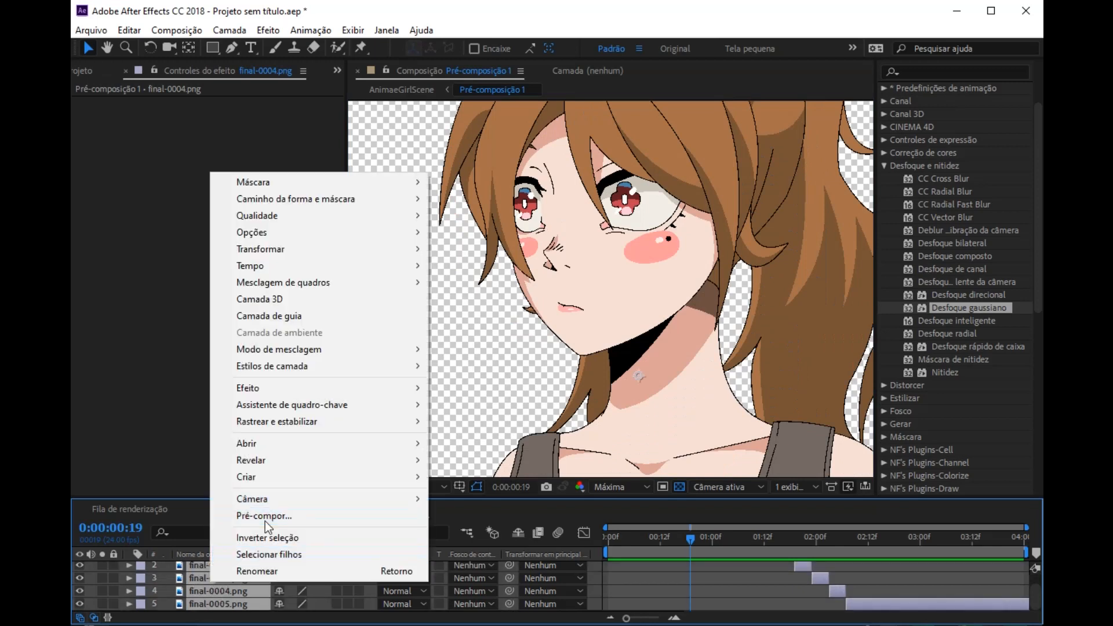
click(262, 516)
click(362, 254)
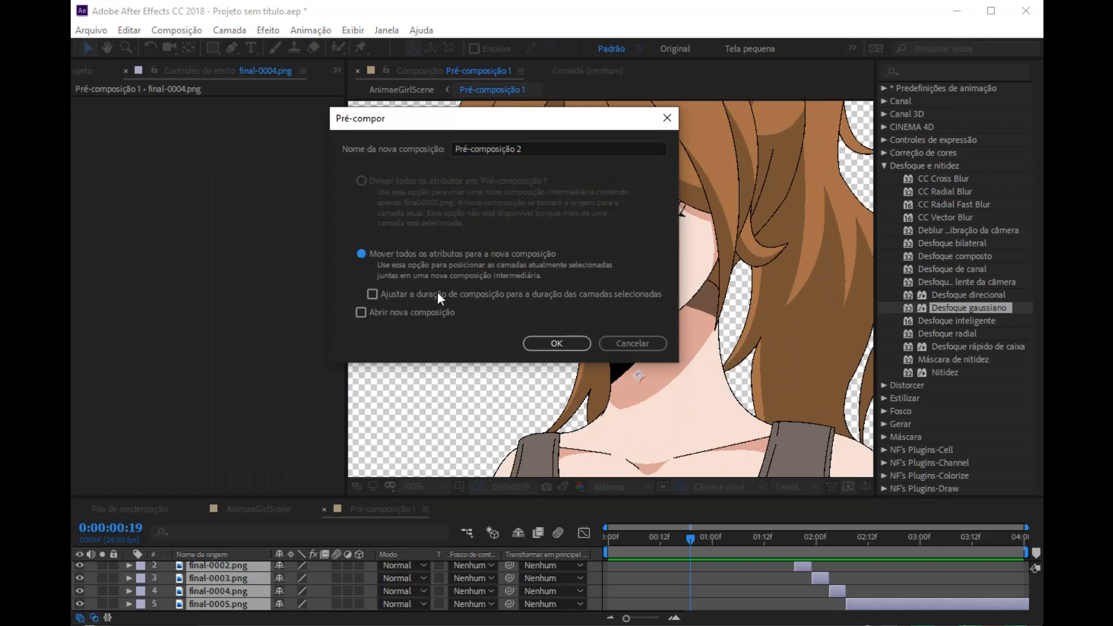
click(548, 342)
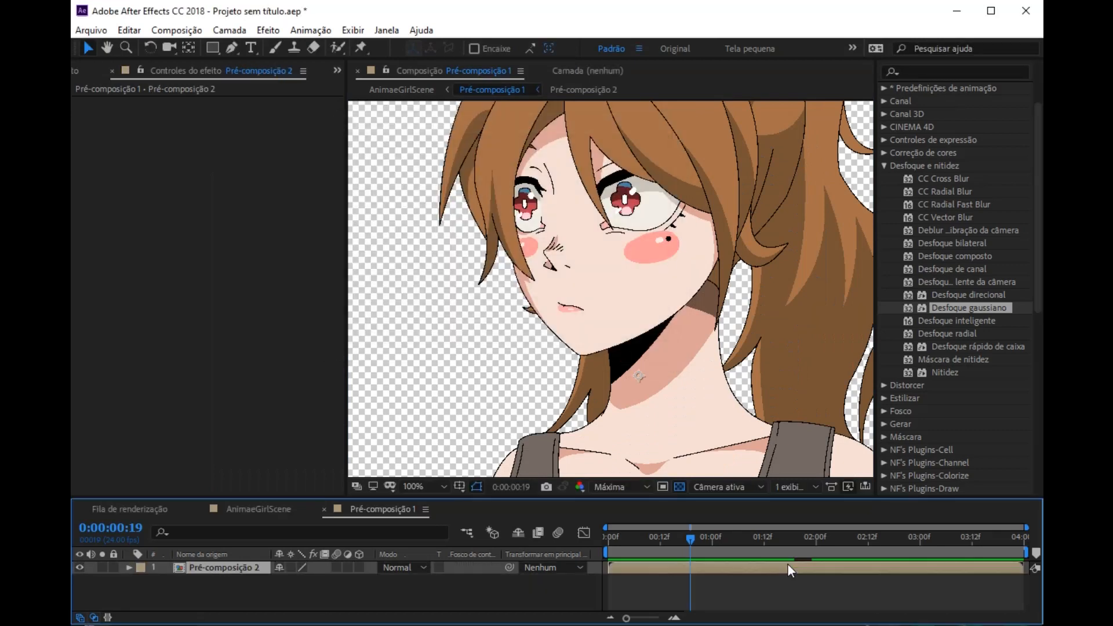
Step: Apply P_ColorSelection from the PSOFT category to the Pré-composição 2 layer, with the eye framed up close
scroll(663, 312, up, 4)
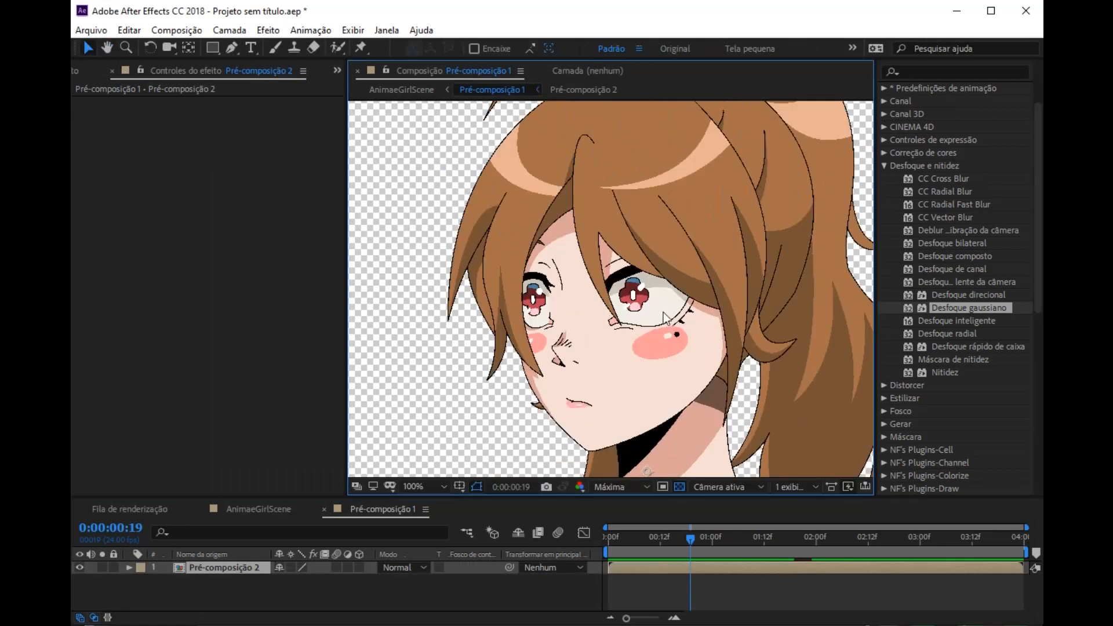
drag(697, 312, 561, 321)
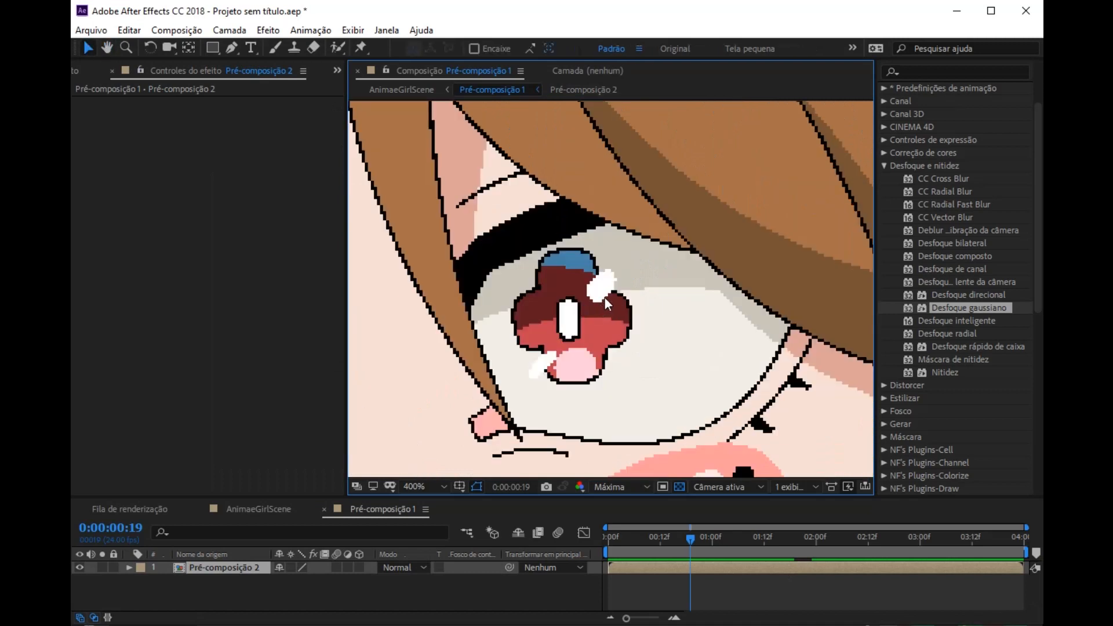
scroll(603, 298, up, 1)
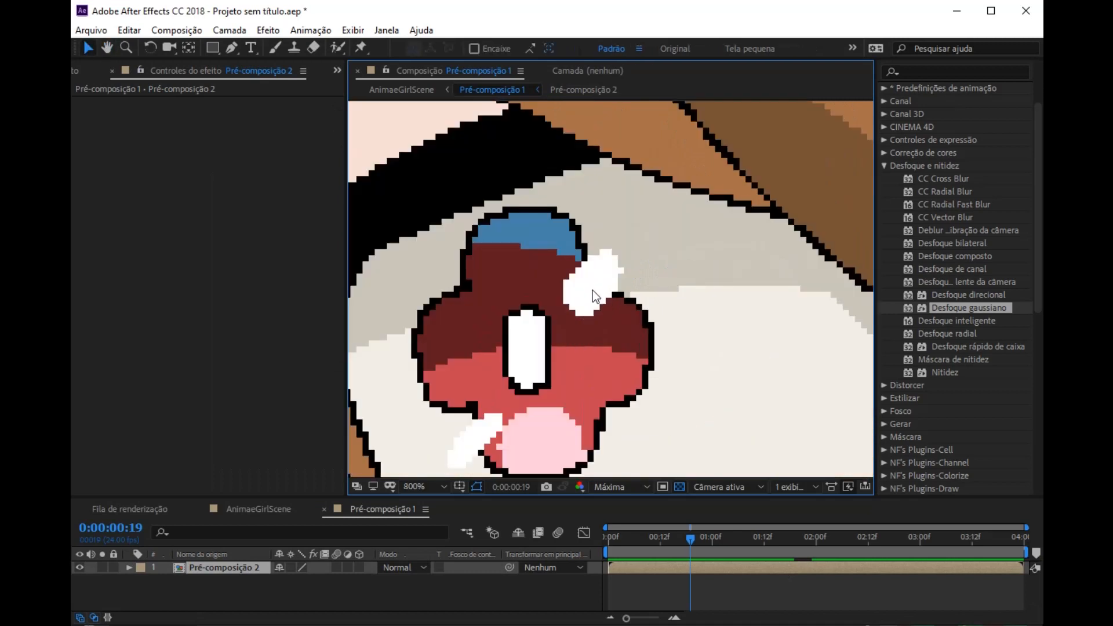
click(884, 166)
scroll(906, 307, down, 3)
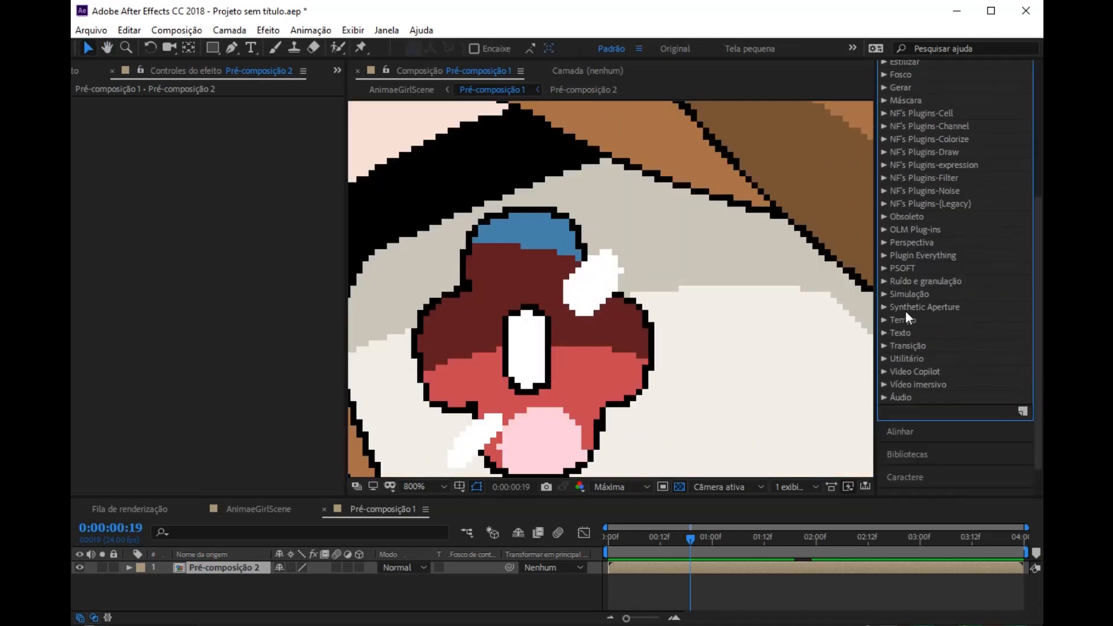
click(884, 268)
scroll(974, 347, down, 3)
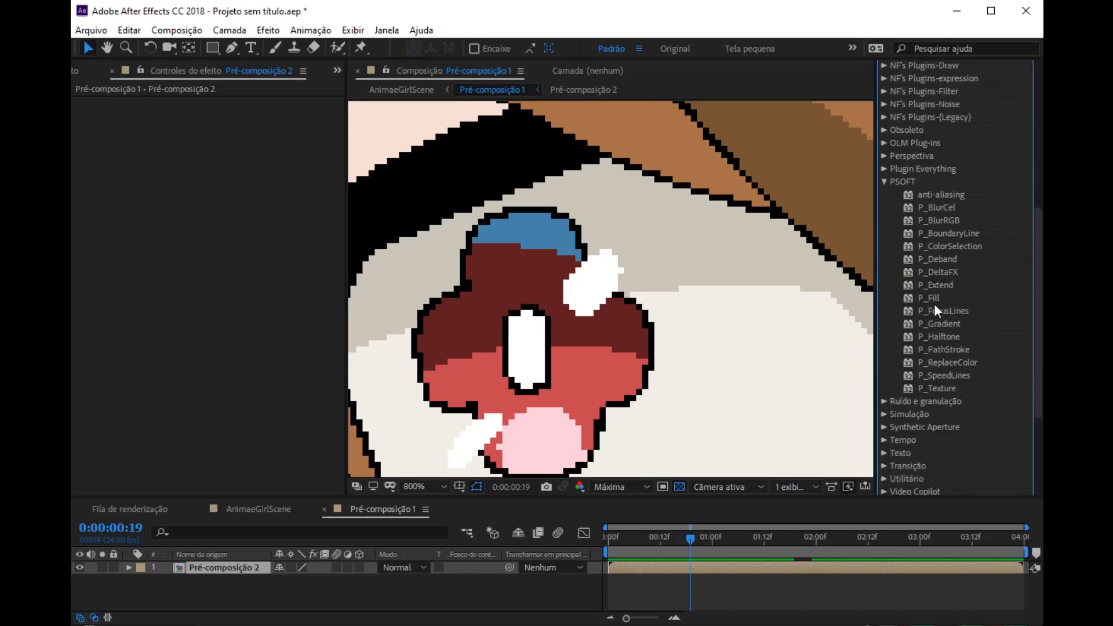
drag(948, 246, 592, 346)
Step: Sample the white eye highlight as Color 1 in P_ColorSelection, check the extraction against the full character, and collapse the effect
click(248, 226)
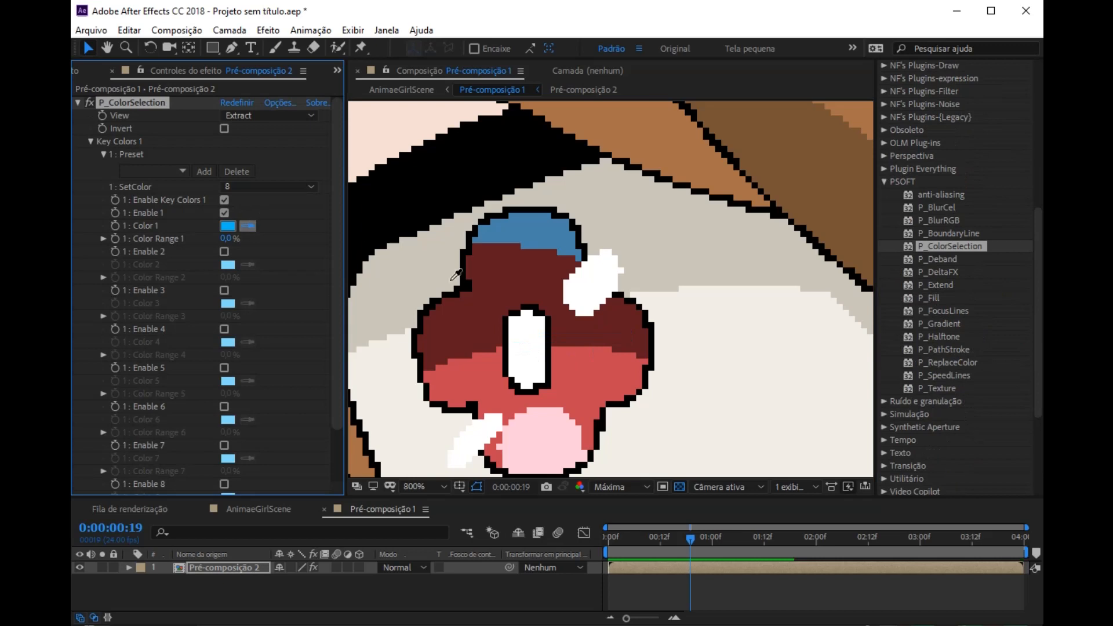
click(606, 297)
scroll(595, 291, down, 6)
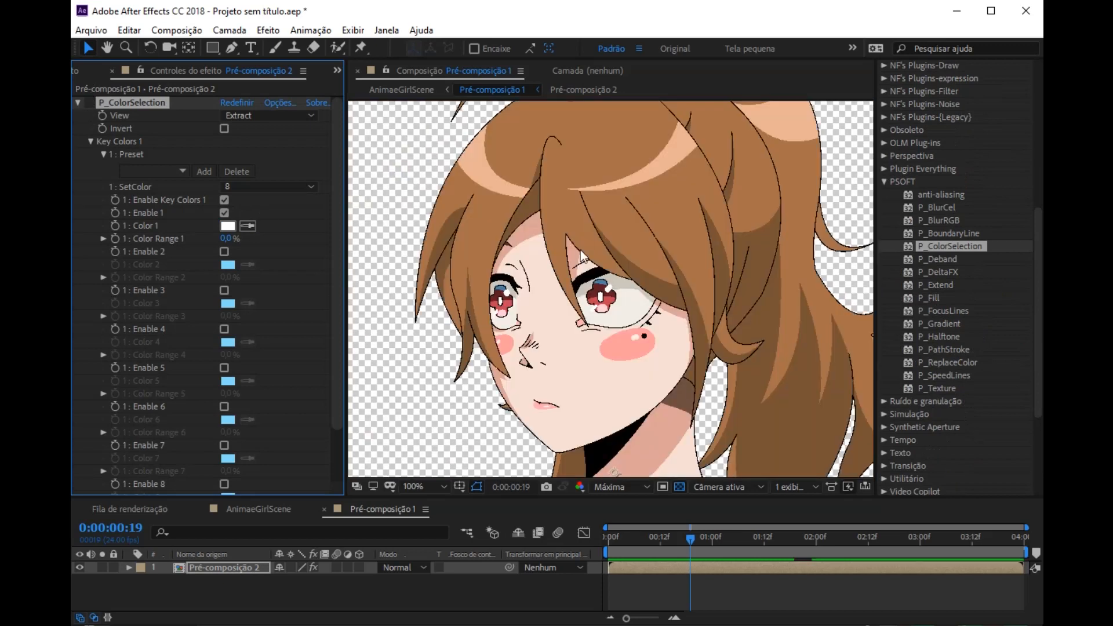
scroll(619, 324, down, 1)
key(space)
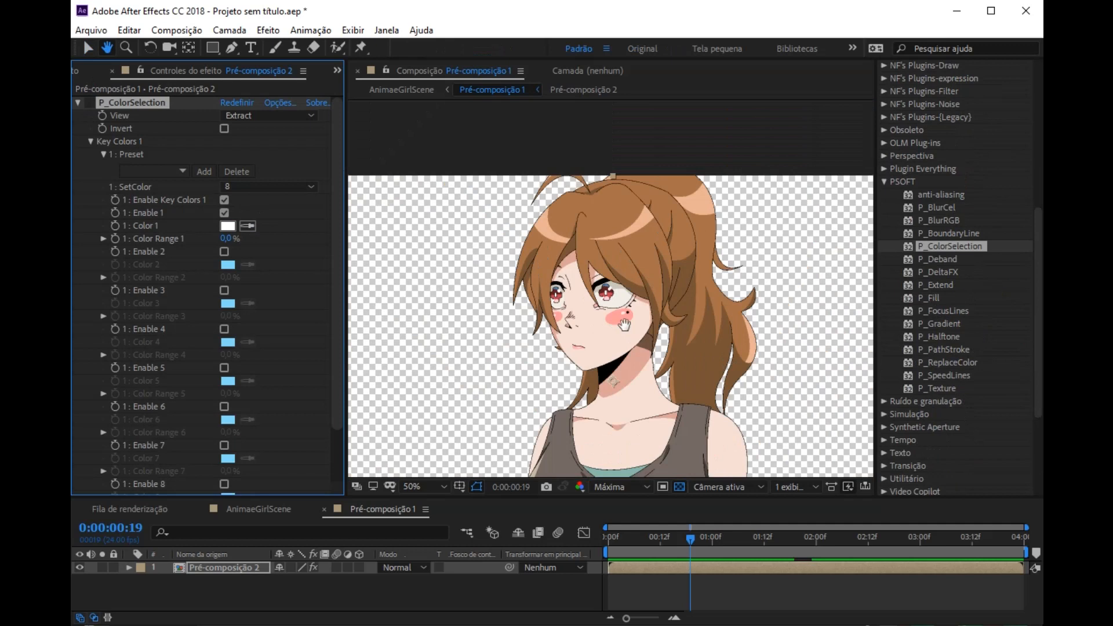
scroll(625, 324, up, 2)
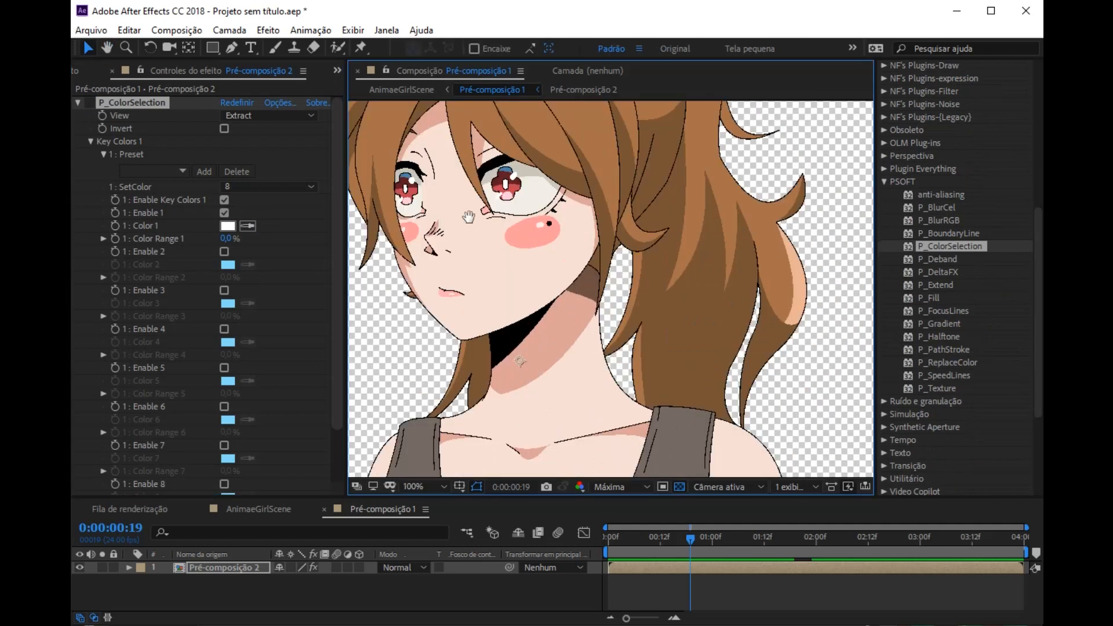
click(90, 102)
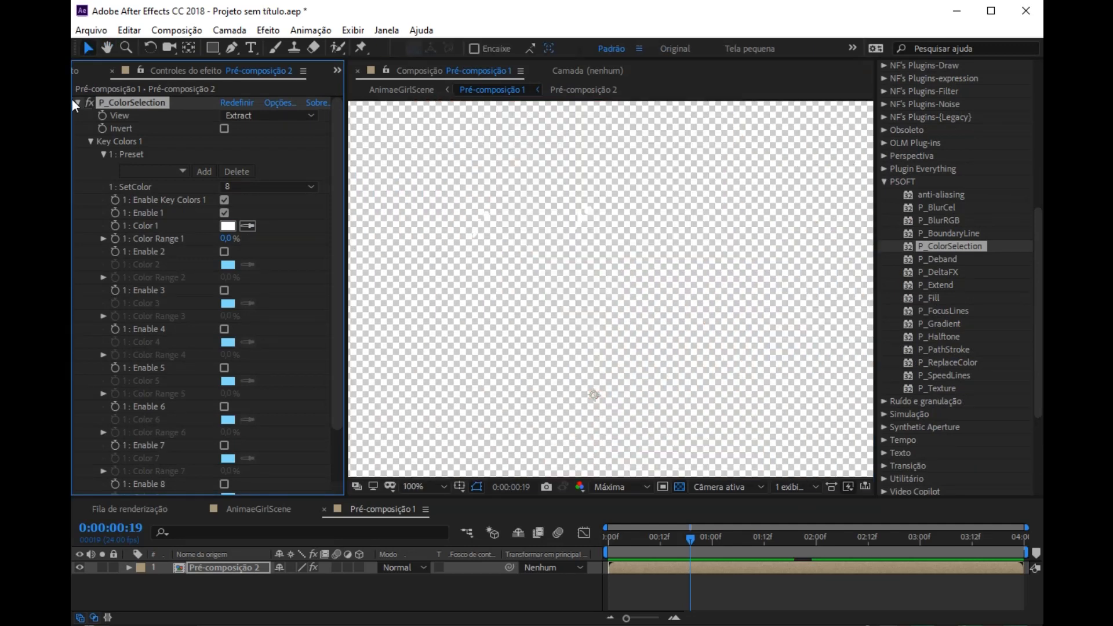
click(77, 102)
Step: Search the effects for "brilho" and apply Brilho from Estilizar to the Pré-composição 2 layer
scroll(948, 185, up, 5)
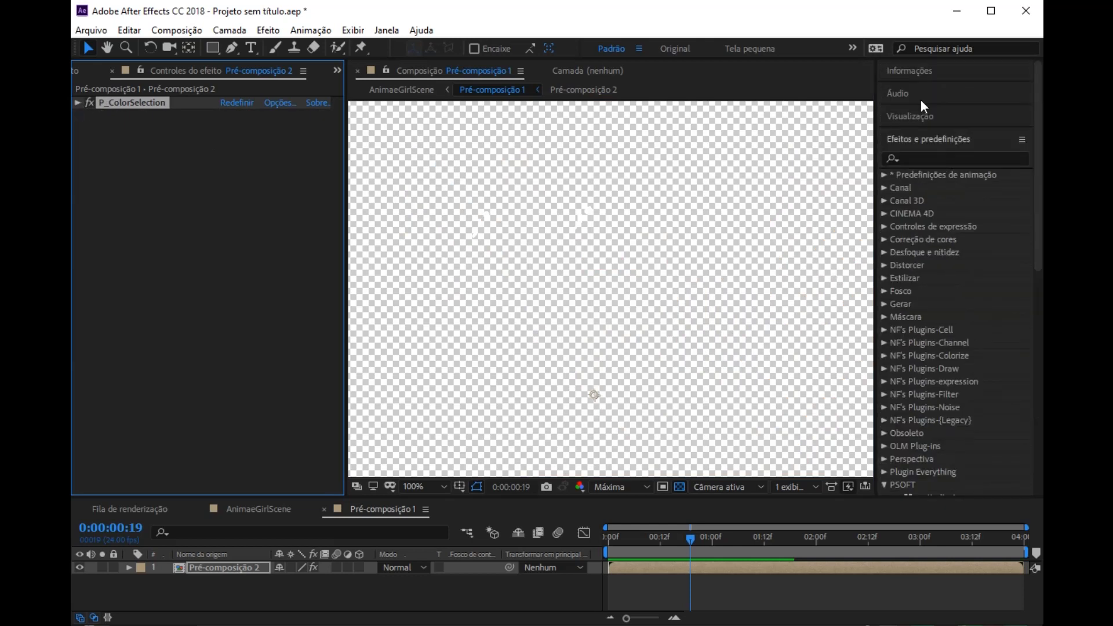
click(913, 155)
text(b)
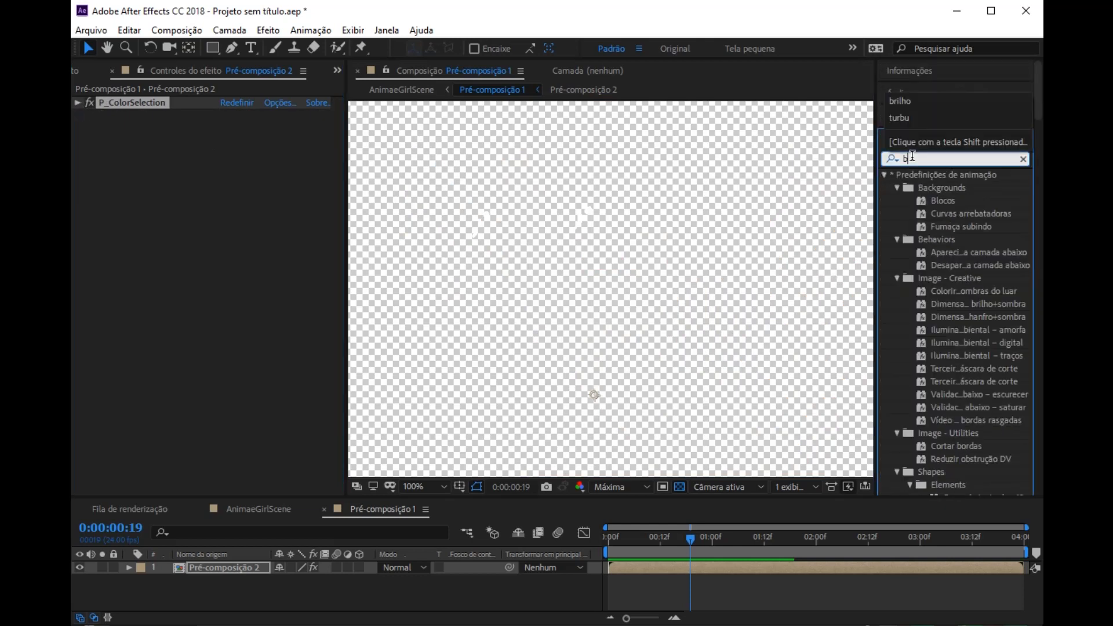
text(rilho)
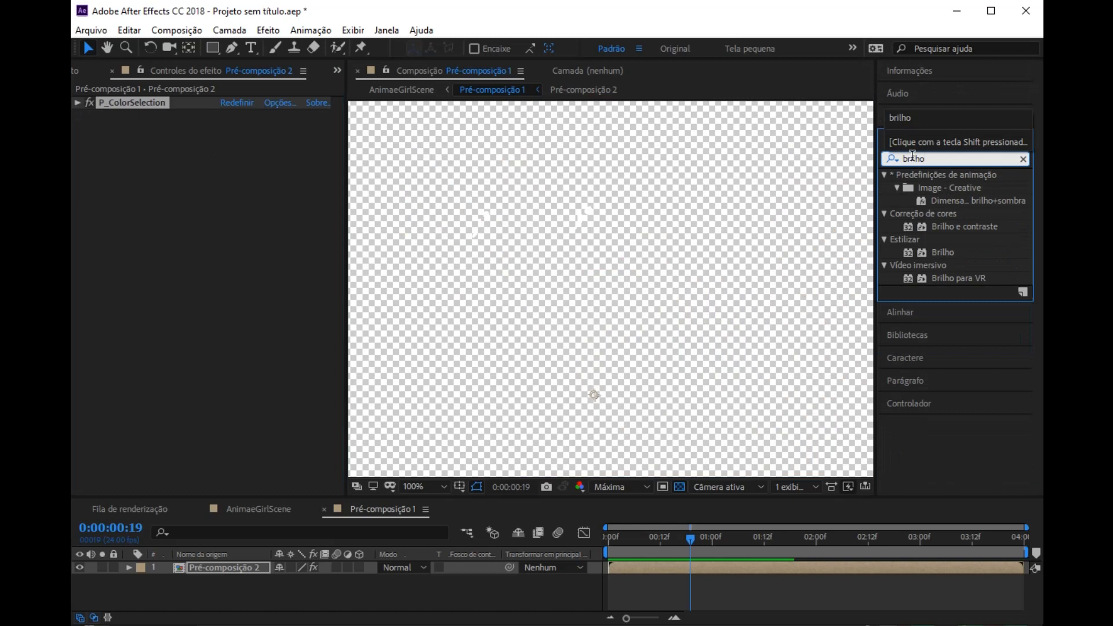
drag(945, 251, 214, 257)
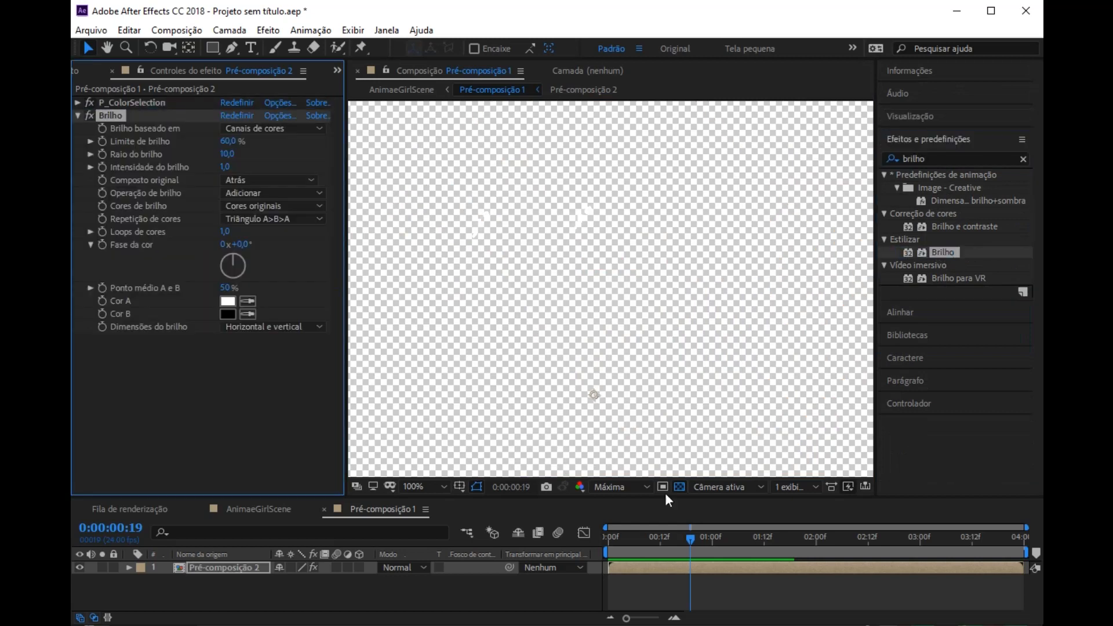
Step: Turn off the transparency grid and examine the glow around the eye highlights up close
click(681, 488)
scroll(603, 284, up, 2)
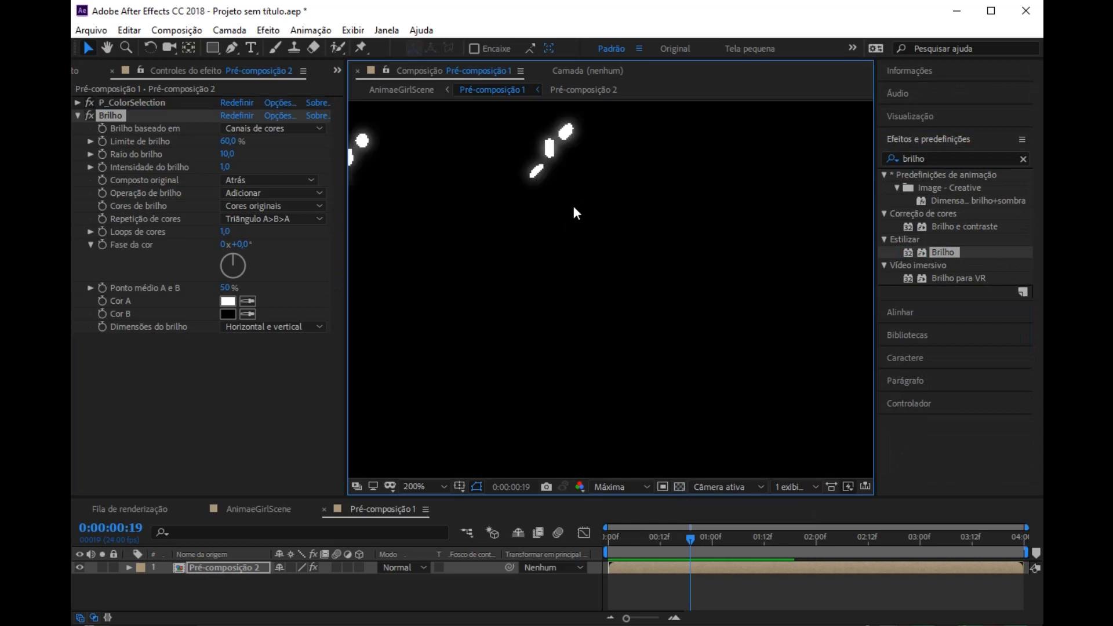
drag(561, 170, 632, 255)
scroll(651, 250, up, 4)
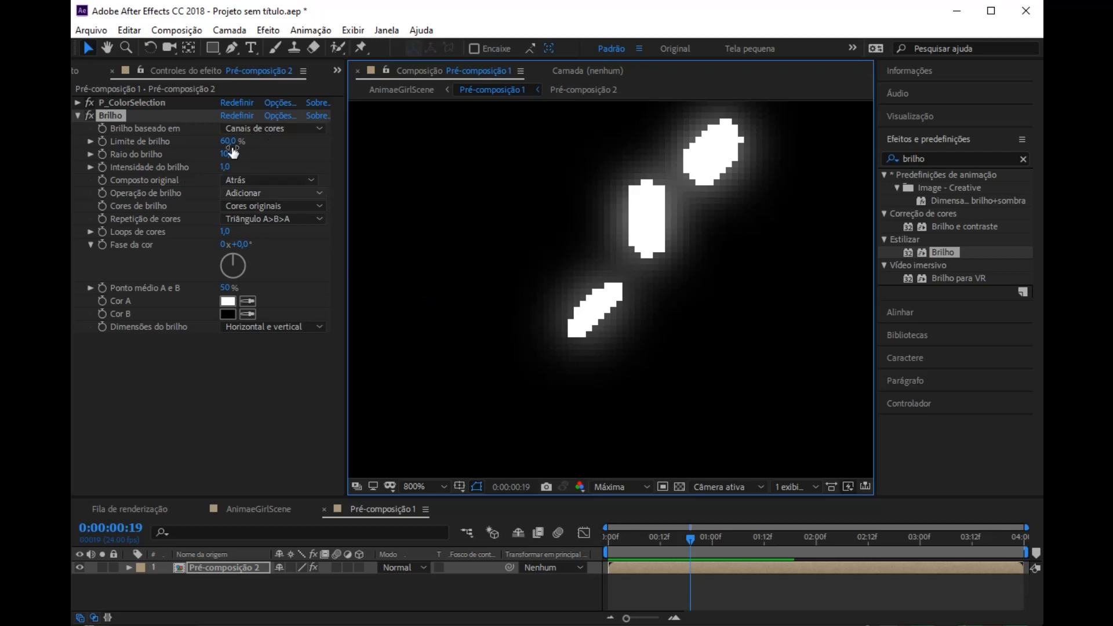
Step: Try a Brilho intensity of 6,1, undo it, and turn the transparency grid back on
drag(224, 167, 639, 195)
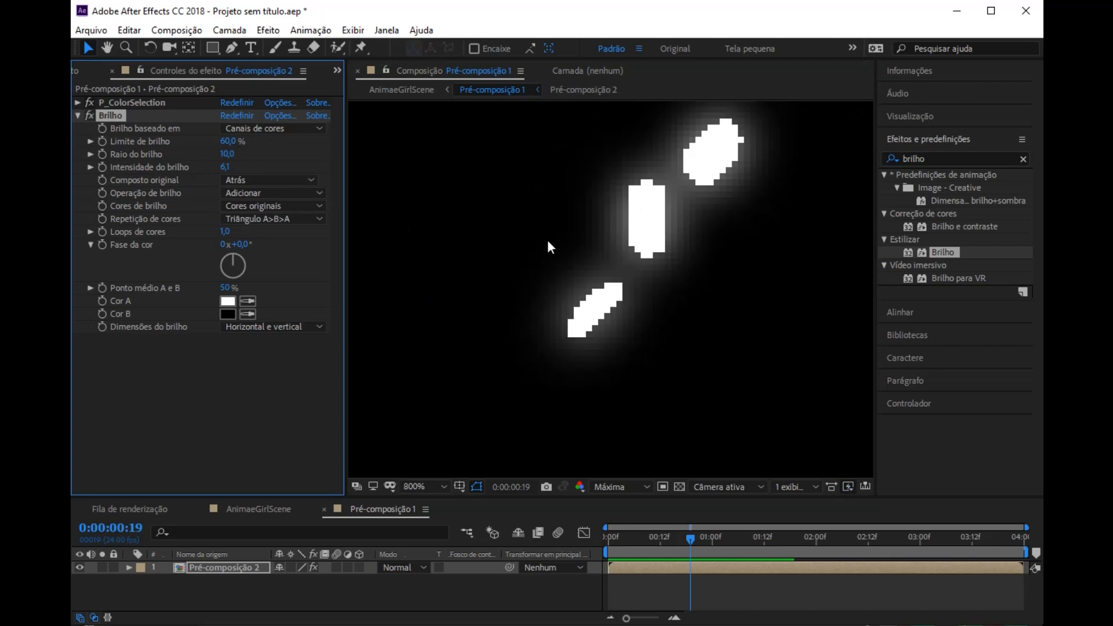
key(ctrl+z)
click(678, 488)
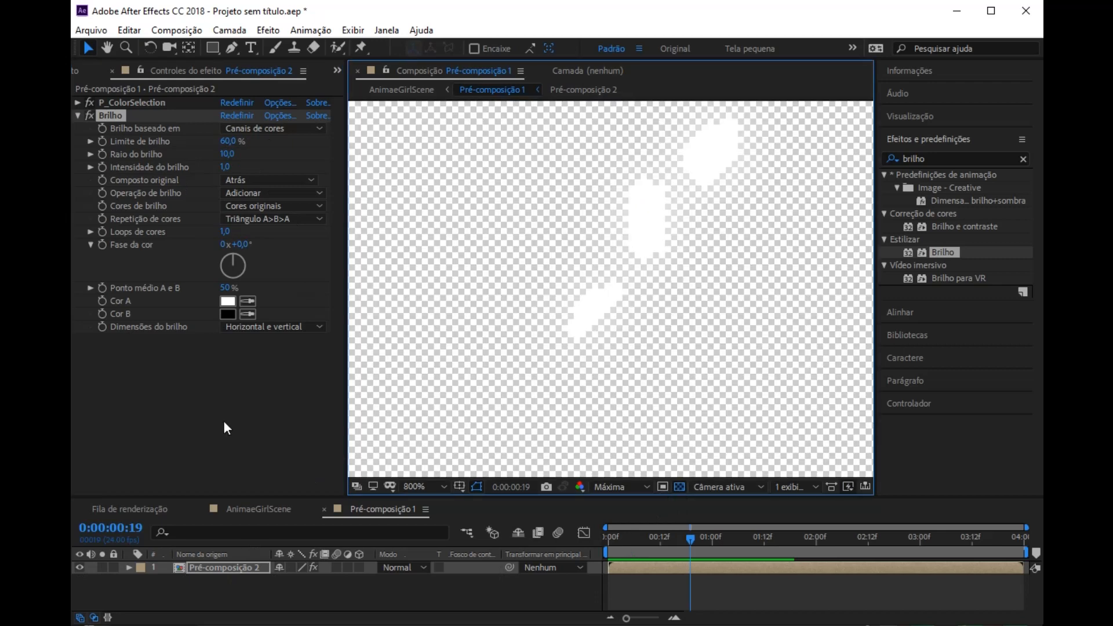
Step: Duplicate the Pré-composição 2 layer and delete Brilho and P_ColorSelection from the copy
click(217, 570)
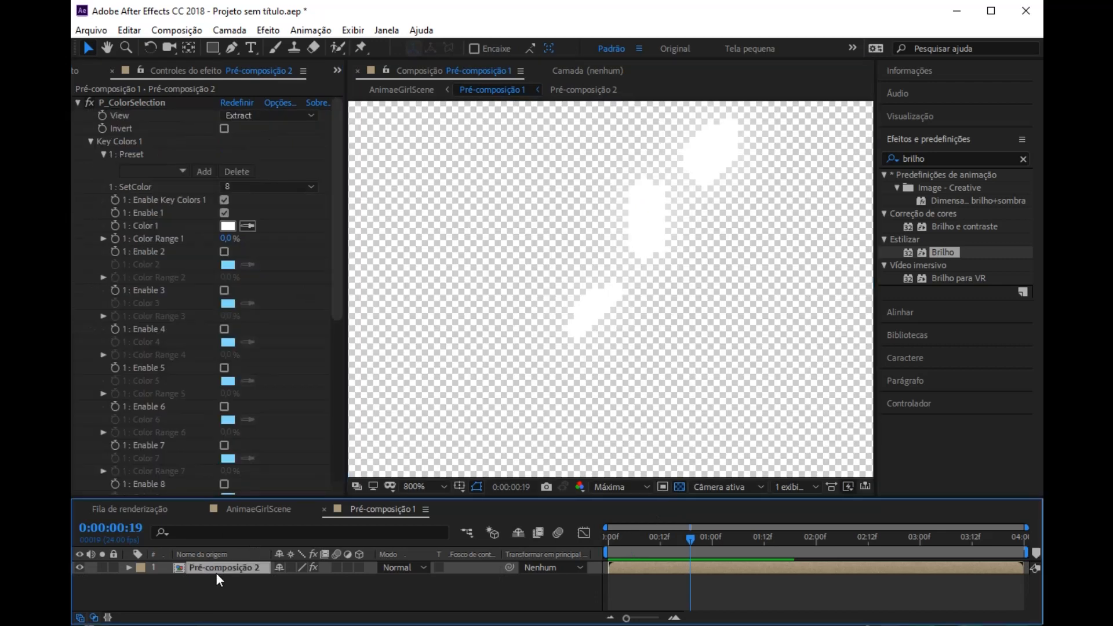
key(ctrl+d)
scroll(113, 239, down, 5)
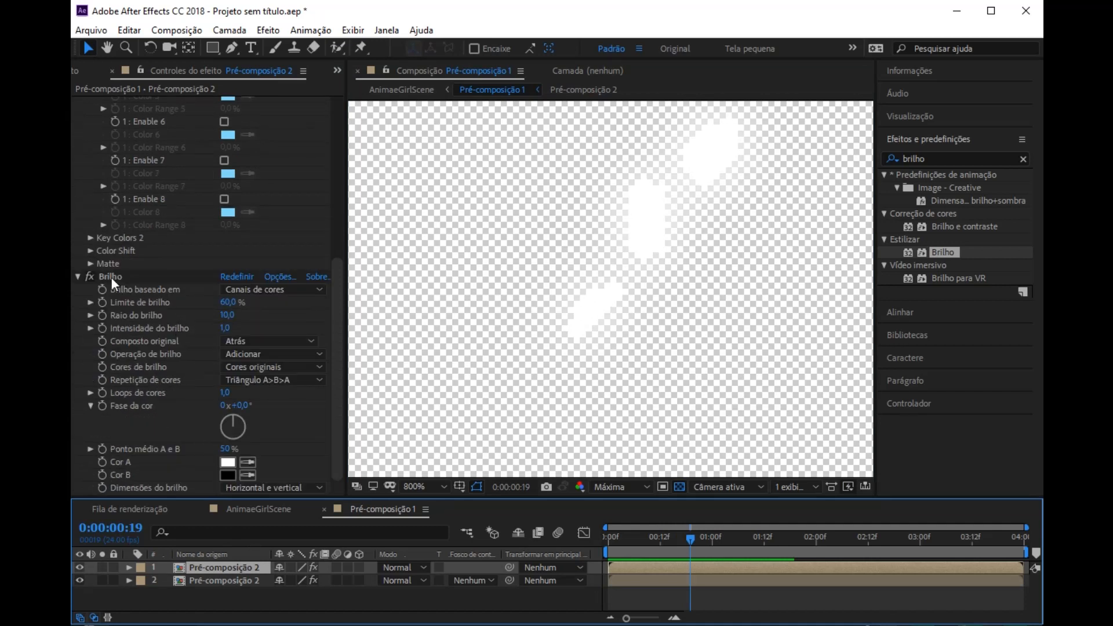
click(111, 277)
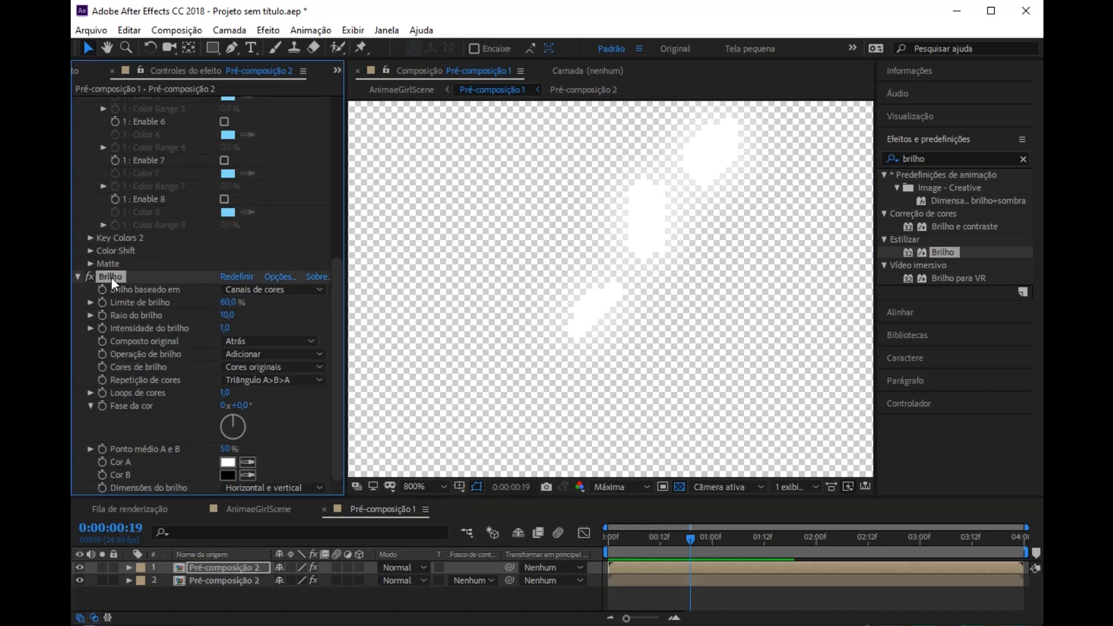
key(Delete)
scroll(100, 180, up, 10)
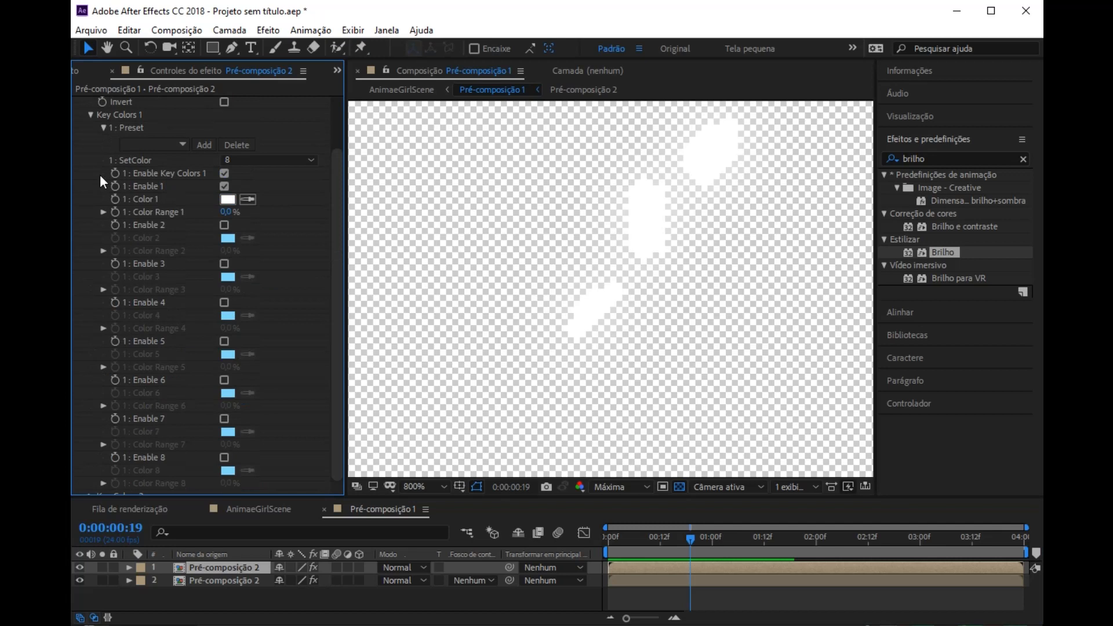
click(130, 97)
key(Delete)
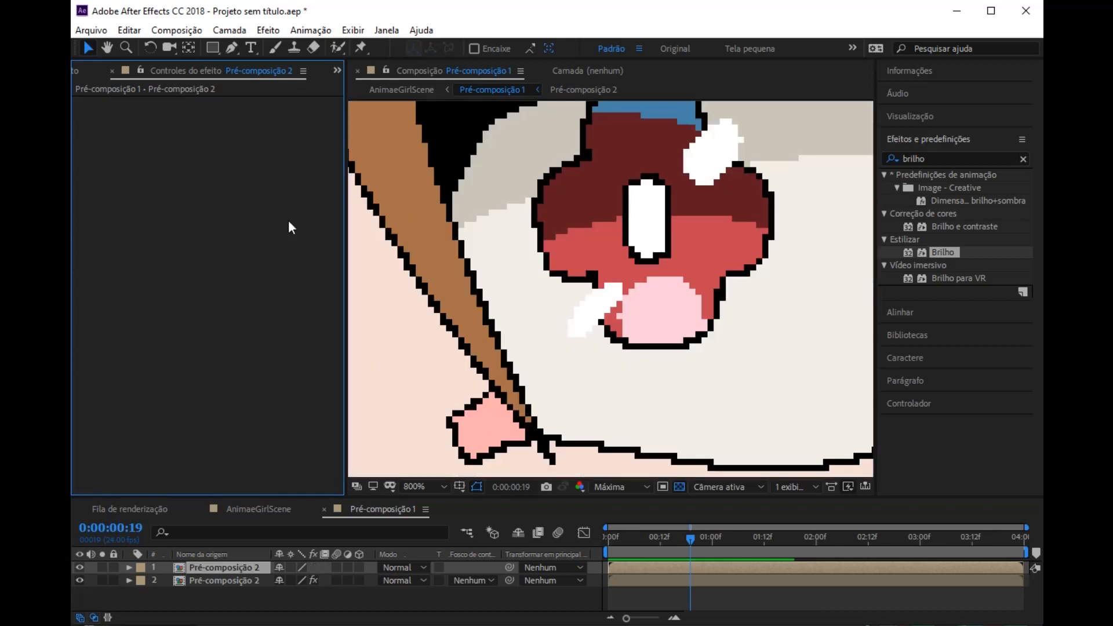
Step: Move the Pré-composição 2 layer with the glow above the clean copy and compare the eyes with its visibility off and on
scroll(668, 252, down, 3)
scroll(668, 252, up, 2)
drag(221, 580, 210, 559)
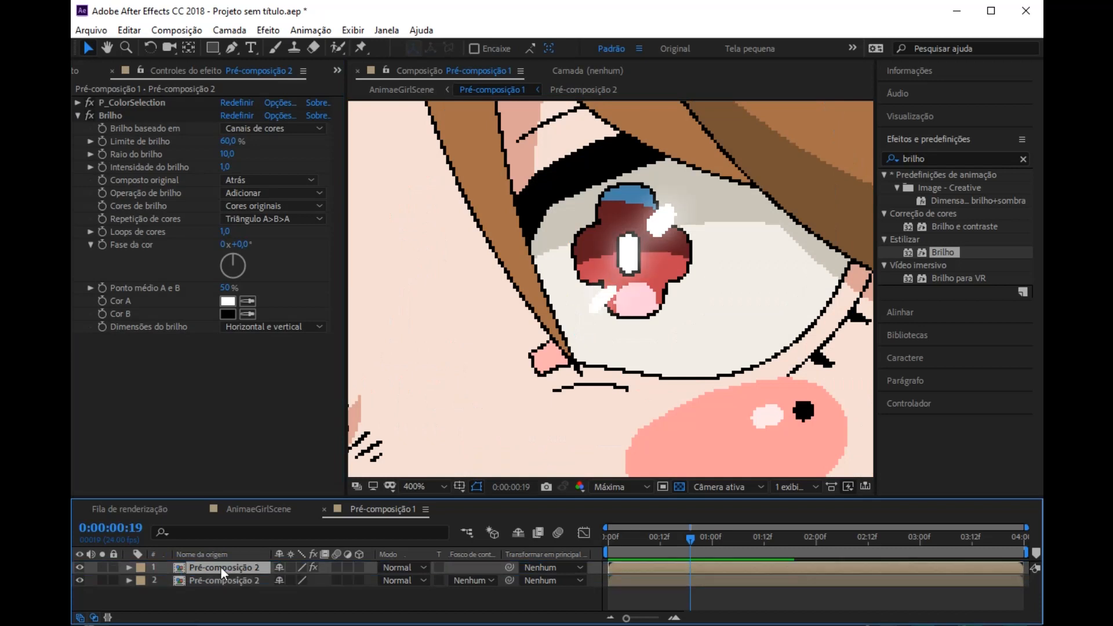
scroll(645, 262, up, 1)
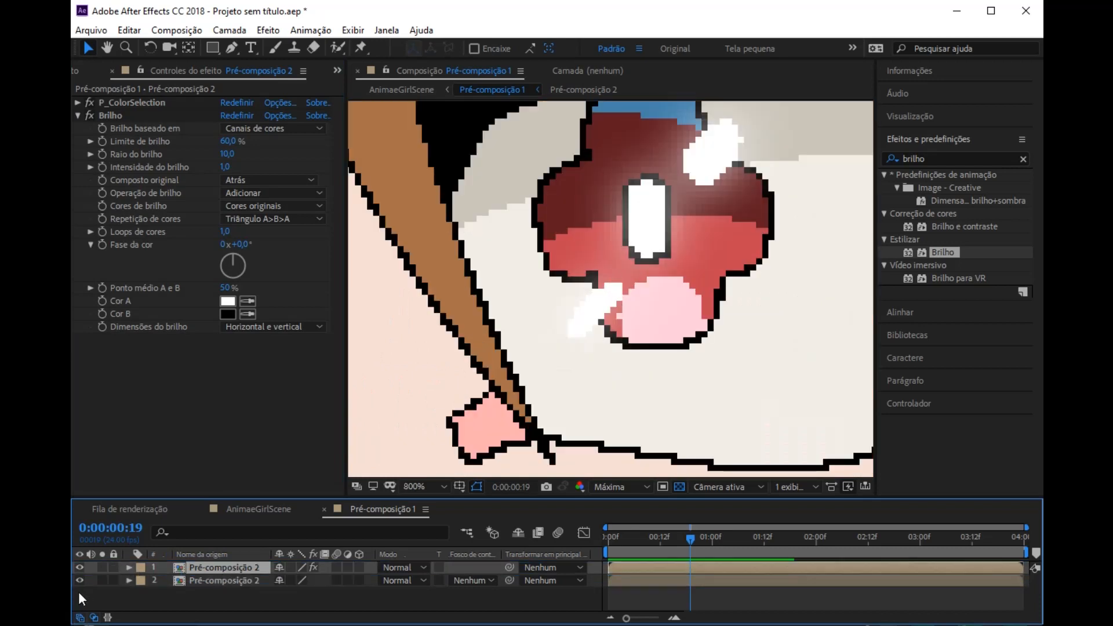
click(79, 568)
click(79, 568)
scroll(659, 290, down, 3)
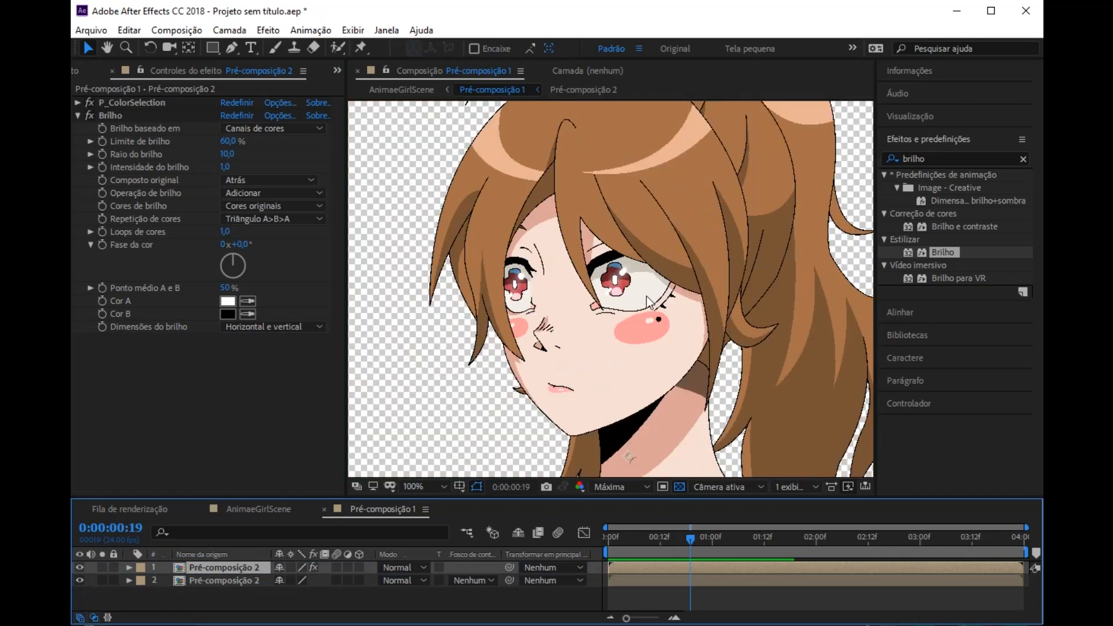
scroll(646, 297, up, 3)
scroll(645, 294, down, 3)
Step: Check the closed-eye frames for unwanted glow and split the glow layer at 0:00:01:18
drag(690, 542, 798, 542)
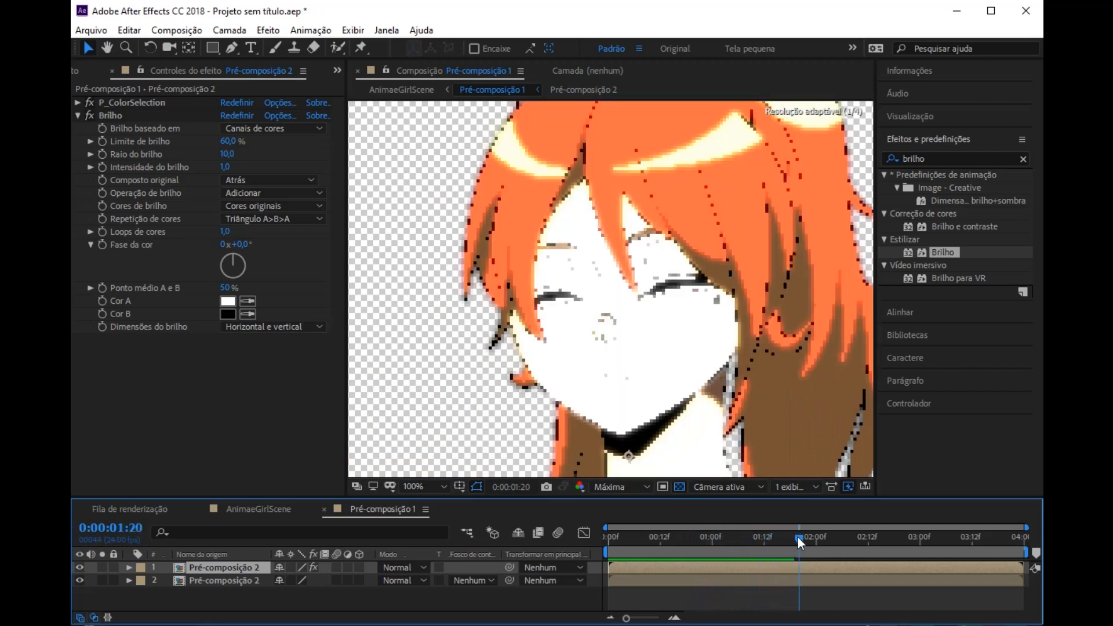
scroll(599, 254, down, 1)
scroll(631, 286, up, 1)
key(h)
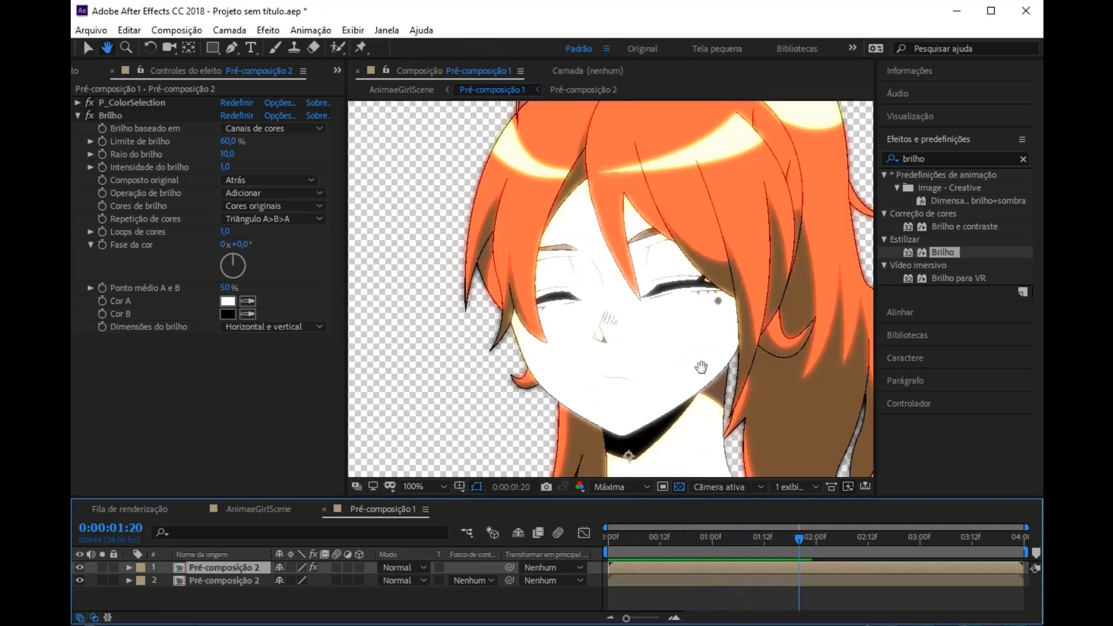
scroll(701, 367, down, 1)
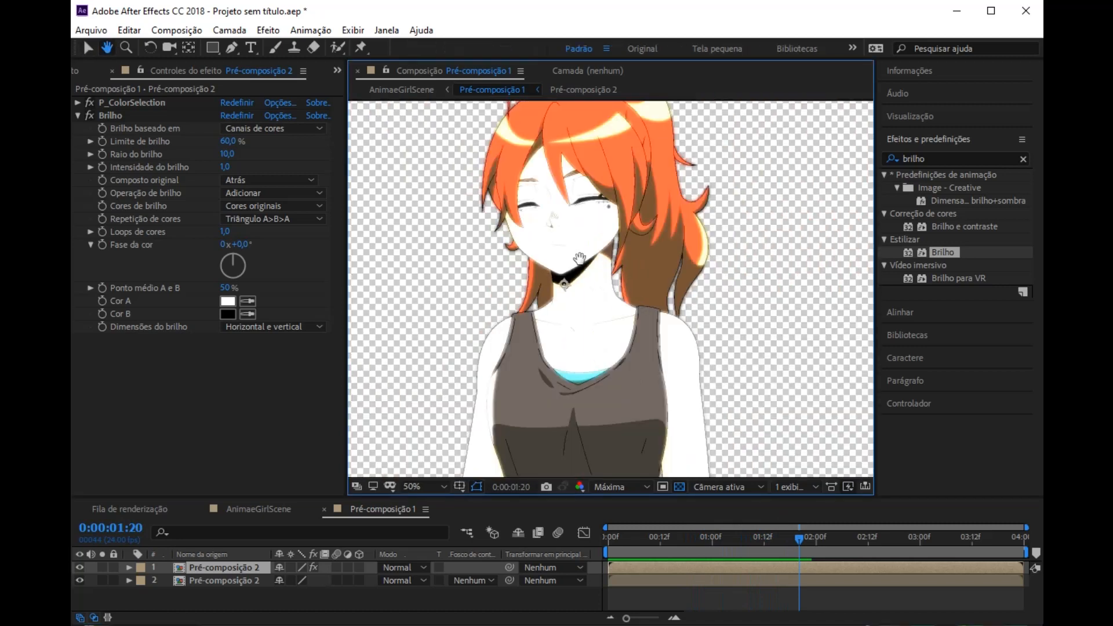
drag(580, 257, 596, 306)
key(v)
click(796, 541)
drag(796, 542, 792, 536)
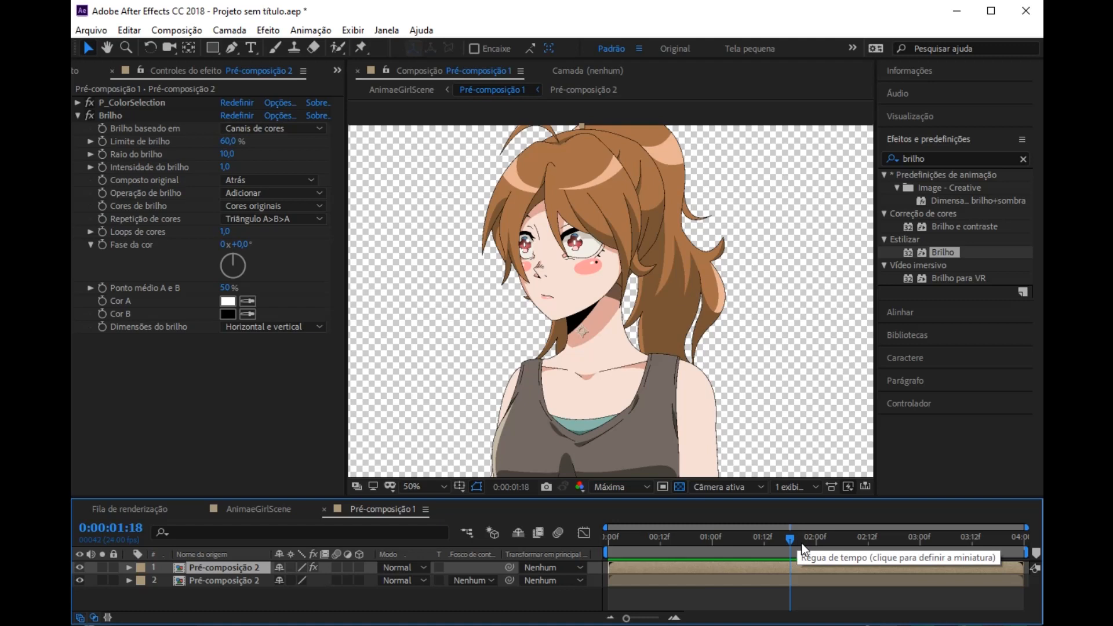
key(ctrl+shift+d)
Step: Trim the glow segments around the closed-eye frames, ending the first at about 0:00:01:20 and starting the second at about 0:00:01:23
drag(789, 541, 809, 534)
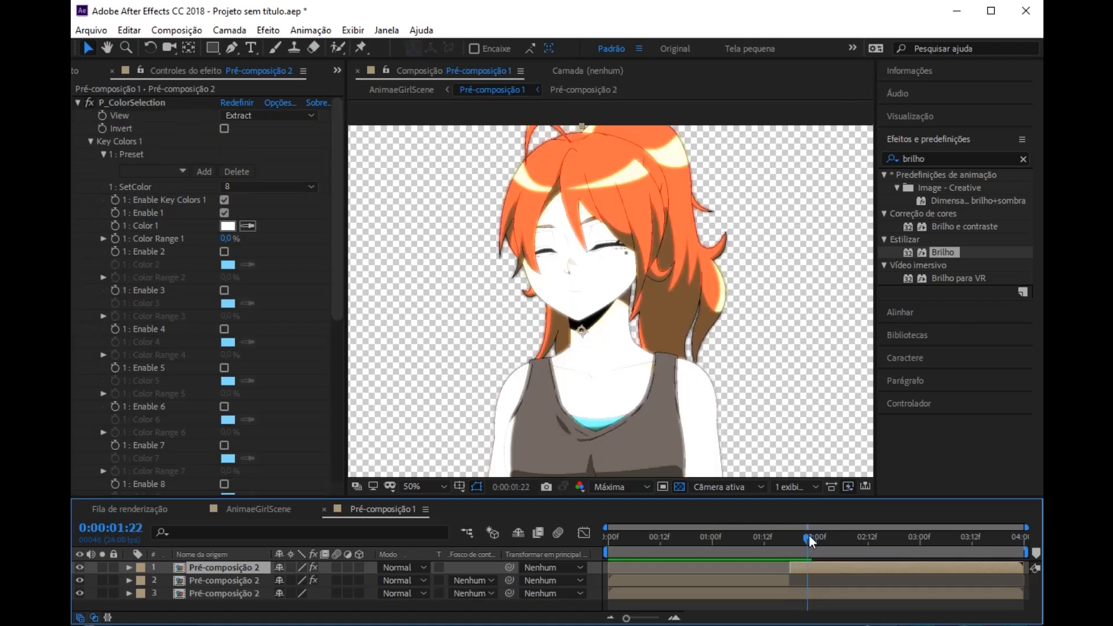
key(ctrl+shift+d)
click(799, 581)
key(ctrl+z)
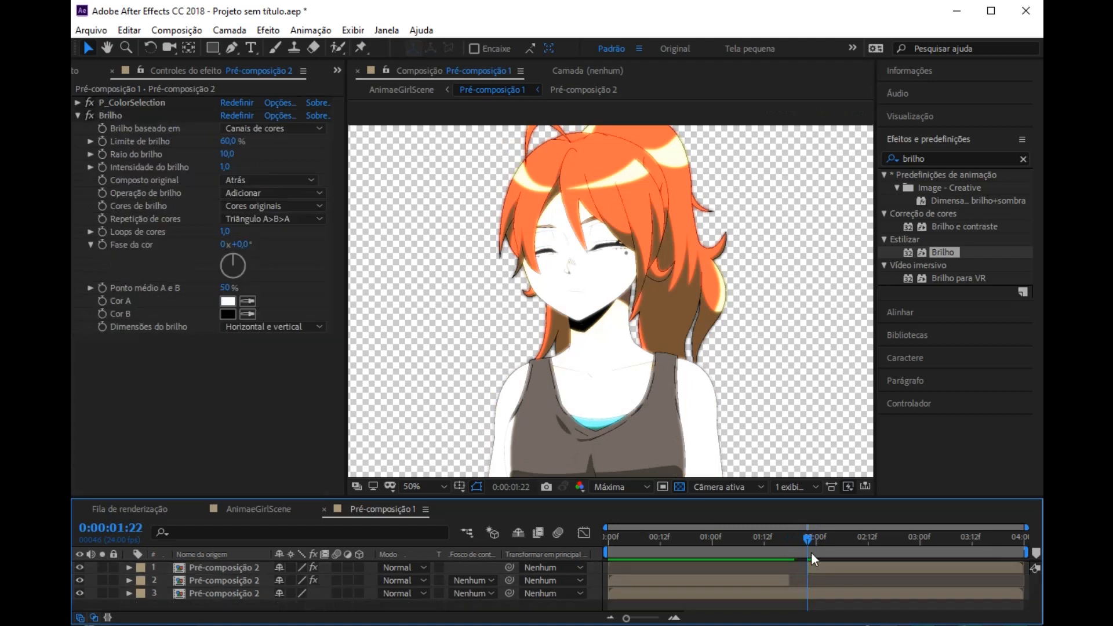
click(808, 570)
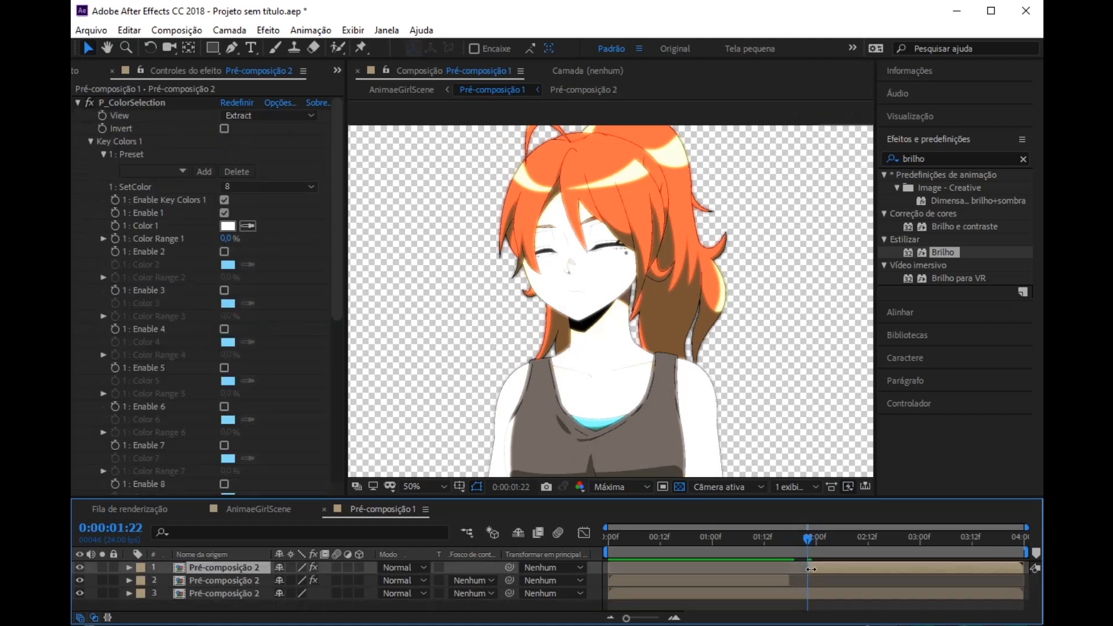
drag(805, 534, 816, 539)
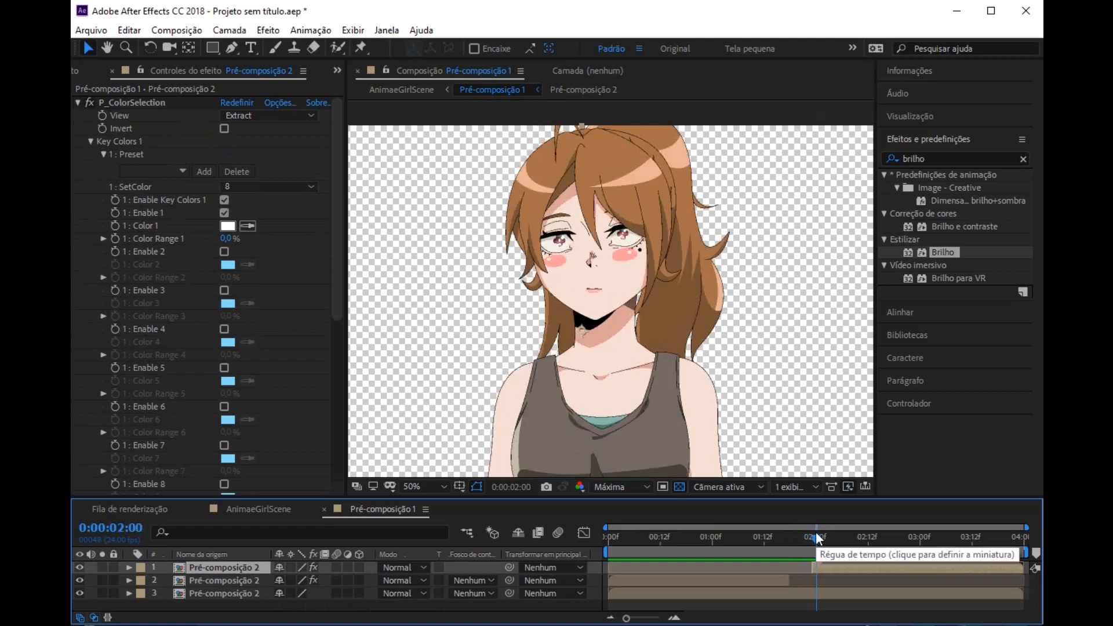
drag(819, 538, 792, 540)
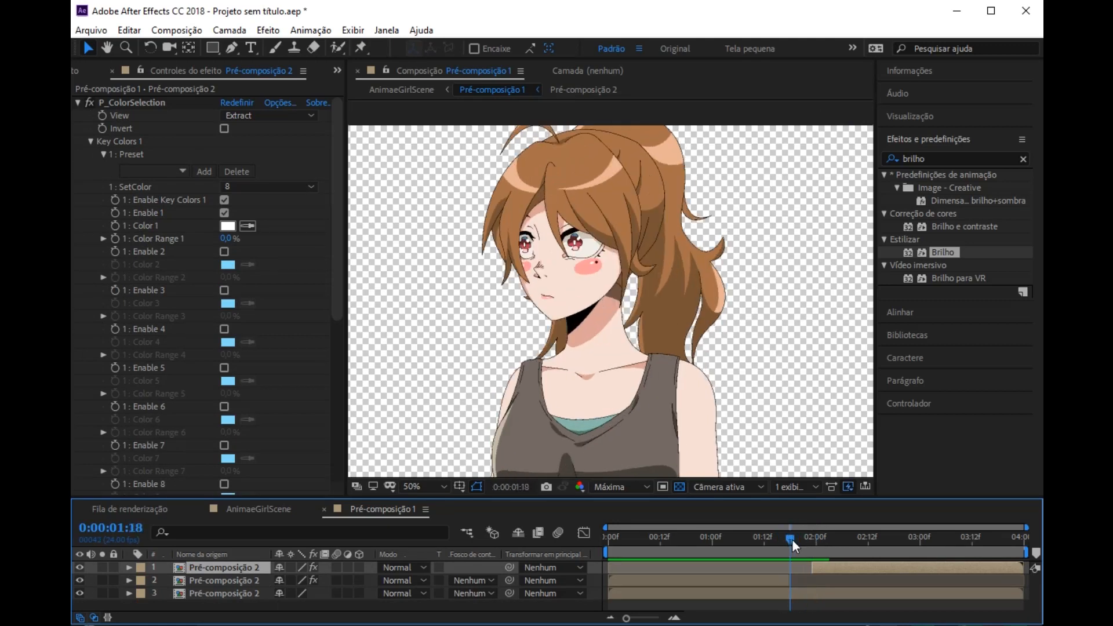
click(790, 581)
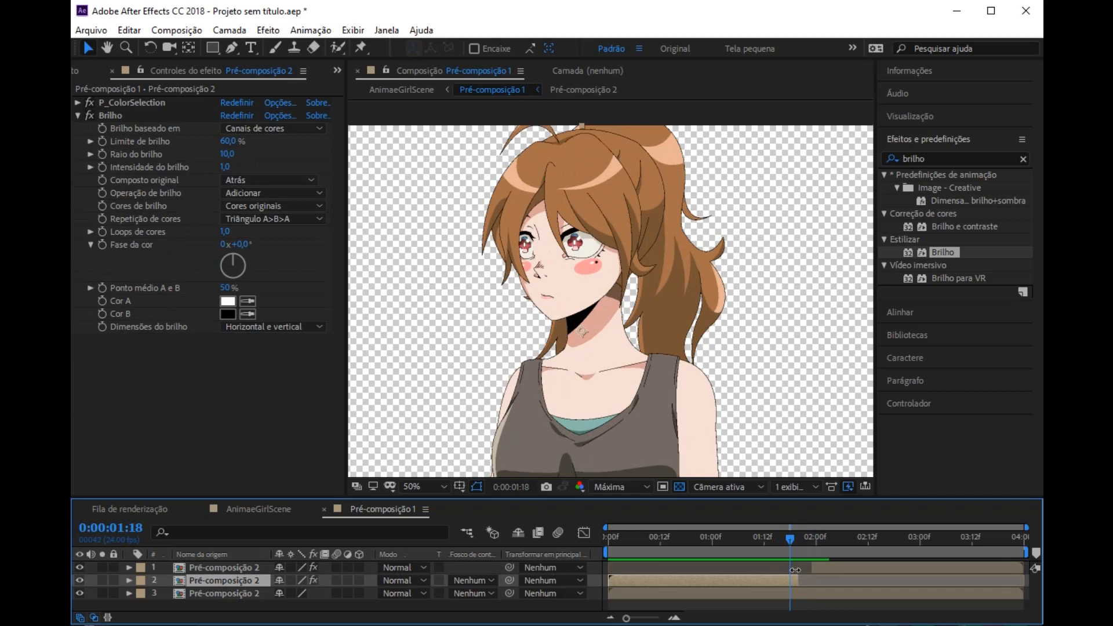
Step: Return to the AnimaeGirlScene composition at 0:00:00:18 and check the glowing eyes on the whole character
drag(792, 541, 686, 534)
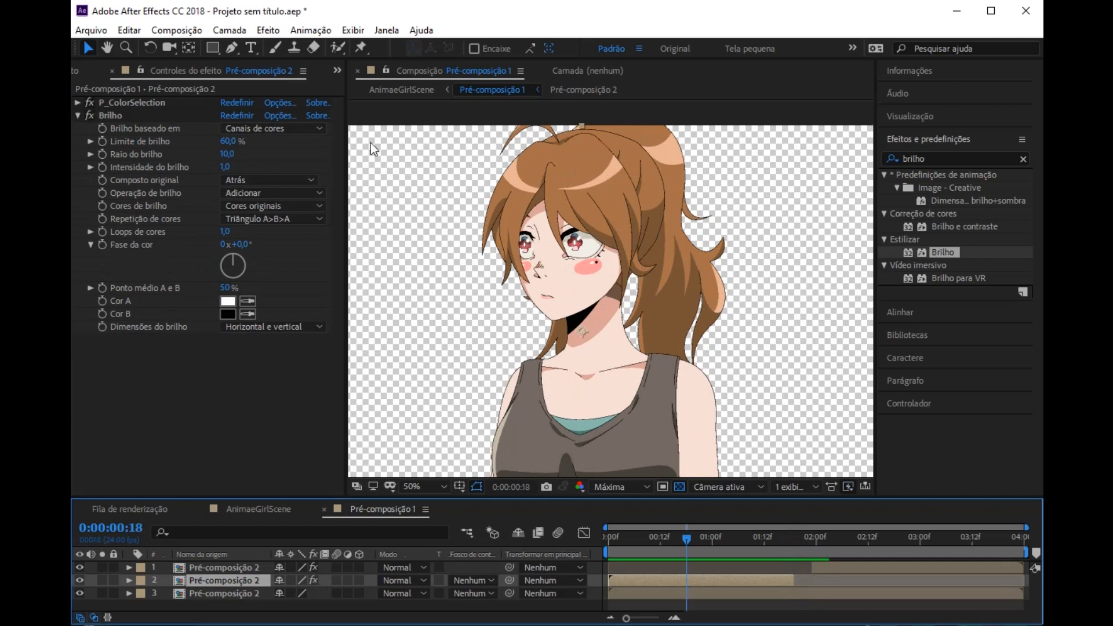
click(403, 91)
click(404, 91)
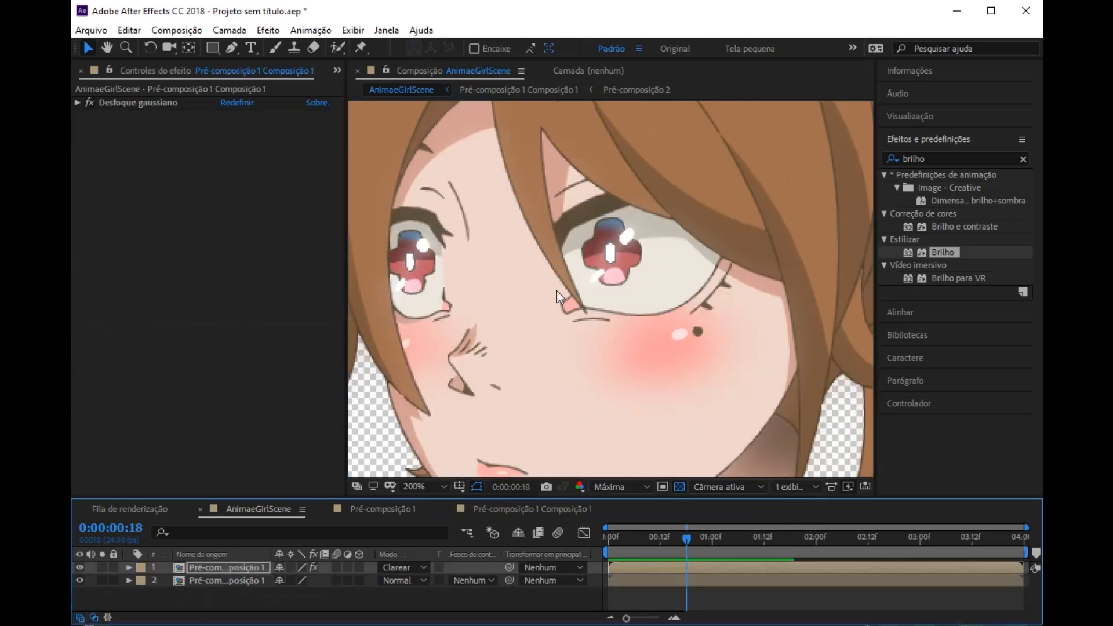
scroll(617, 286, down, 3)
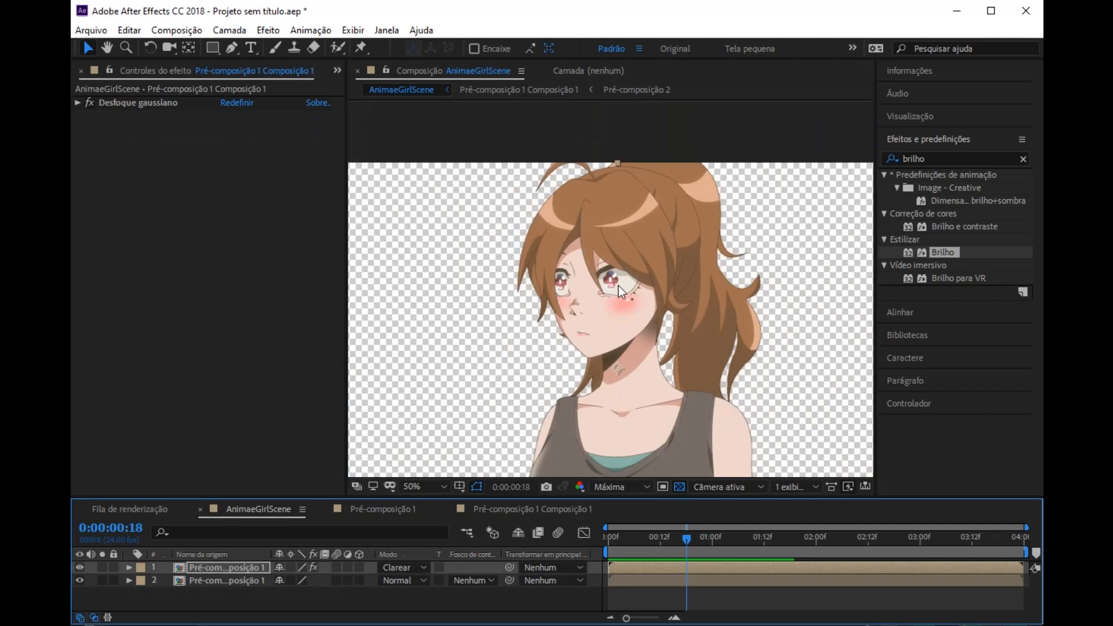
key(h)
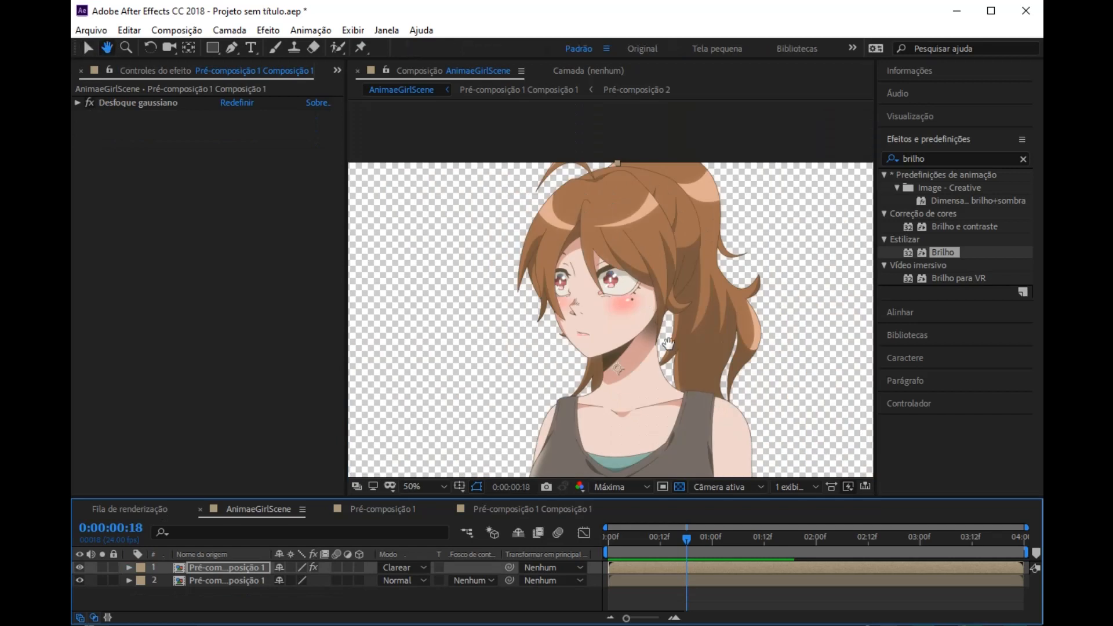
drag(668, 343, 587, 196)
Step: Import the Locker room (Anime Background) picture from the download folder in File Explorer into the project
click(883, 158)
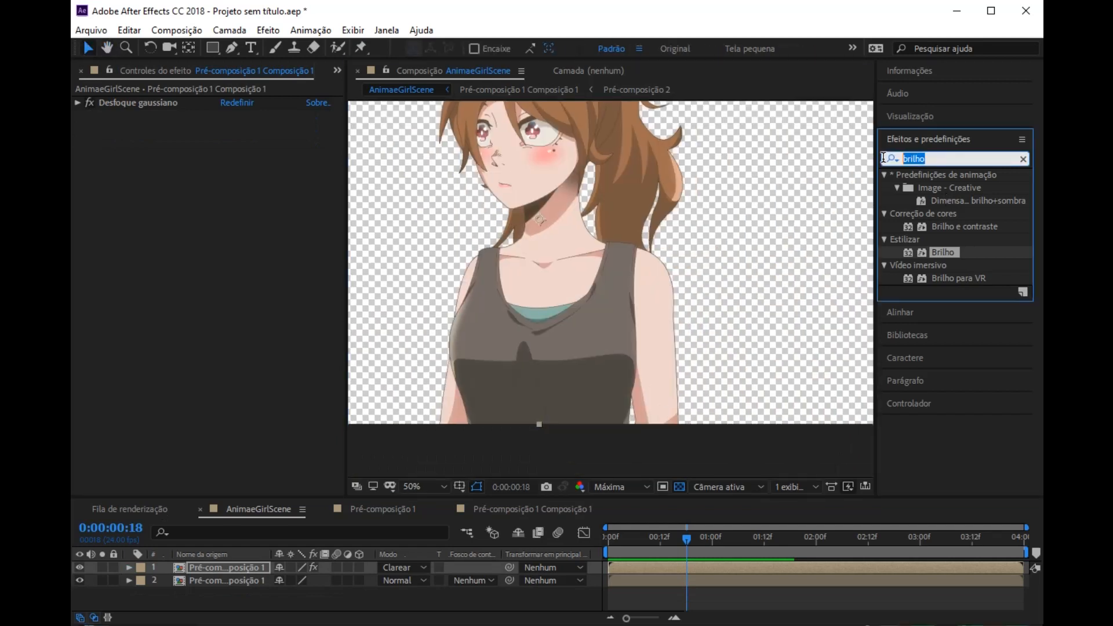
click(208, 299)
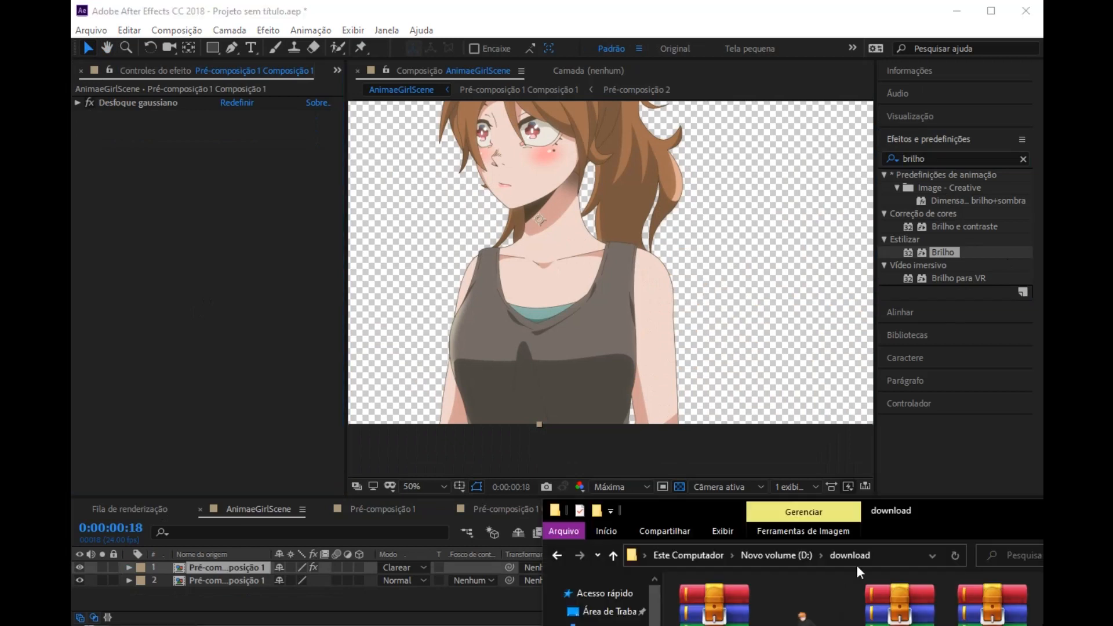
drag(916, 510, 527, 390)
drag(527, 391, 505, 383)
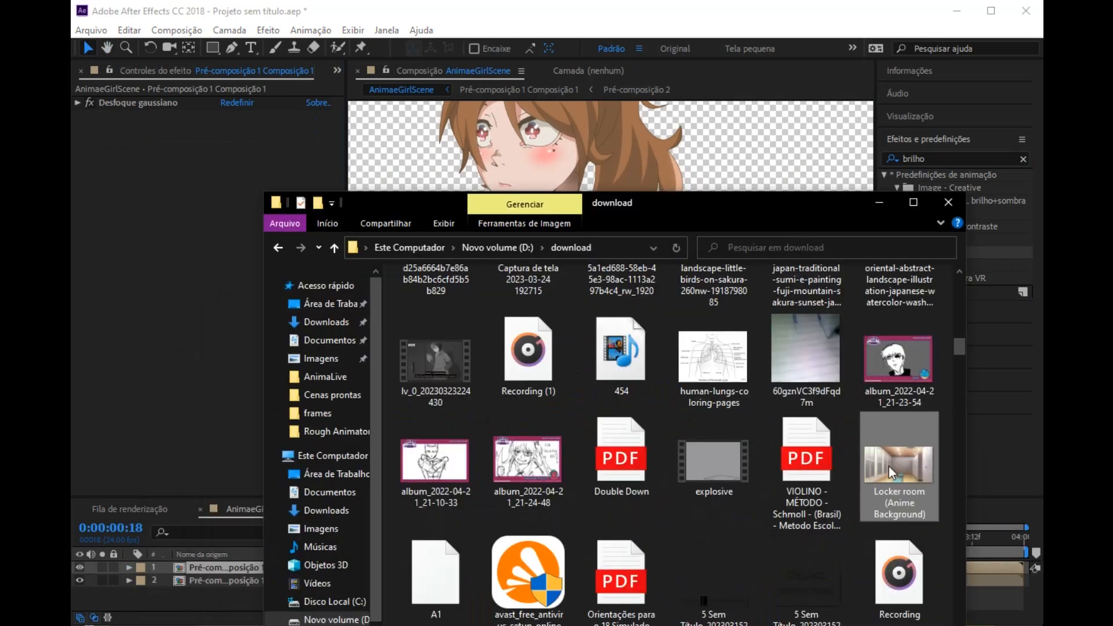
scroll(157, 78, up, 1)
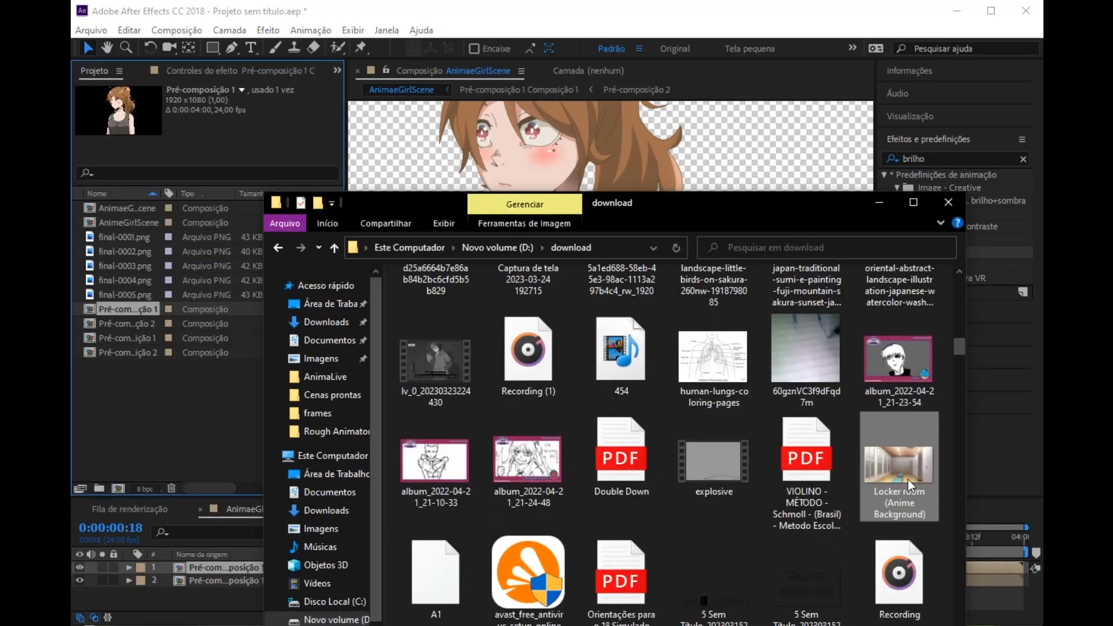
drag(900, 479, 172, 434)
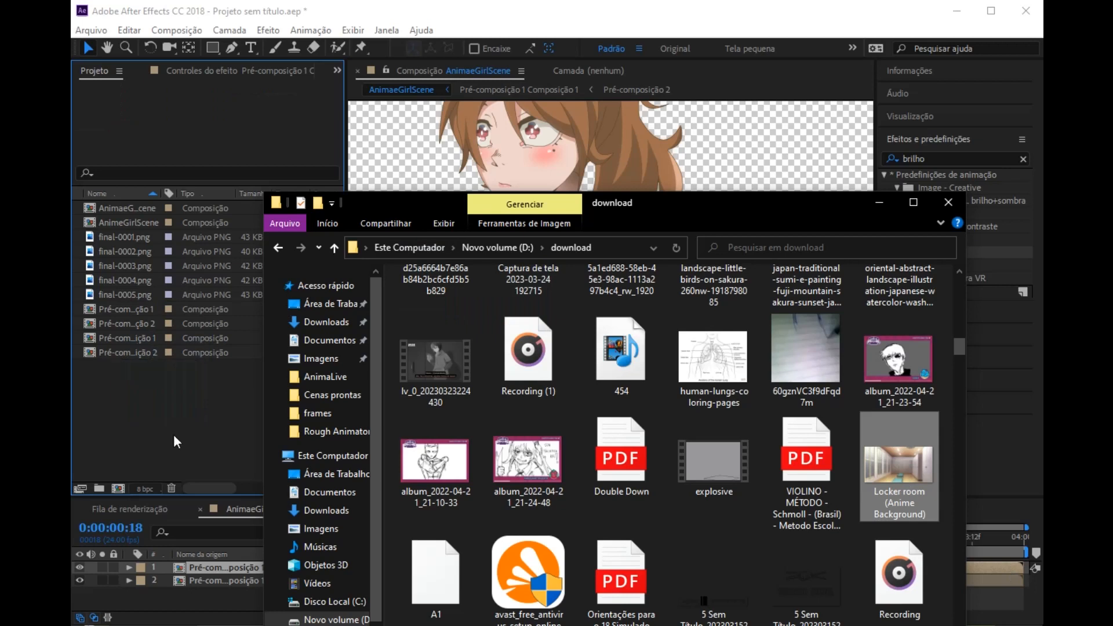
click(877, 204)
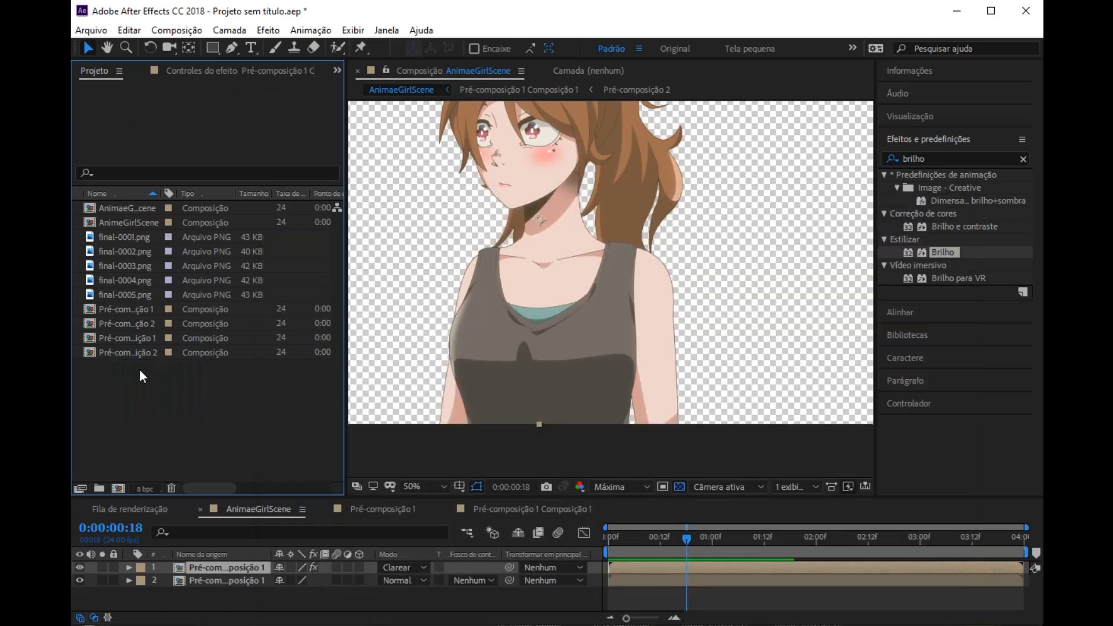
Step: Add the Locker room background beneath the character layers in AnimaeGirlScene and fit it to the composition size
drag(113, 316, 221, 604)
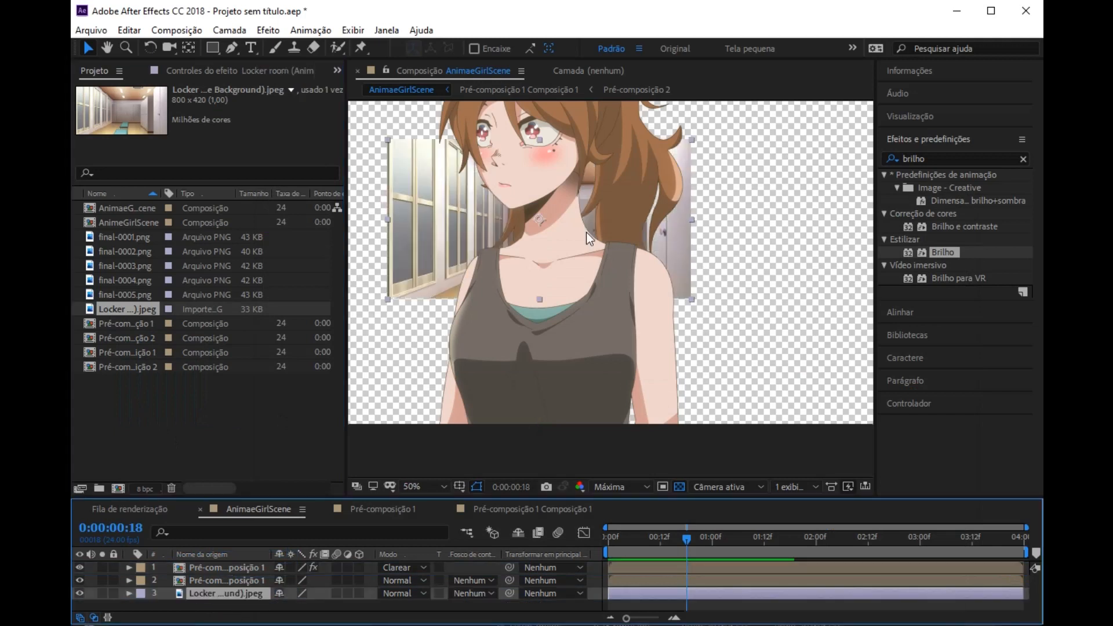
key(comma)
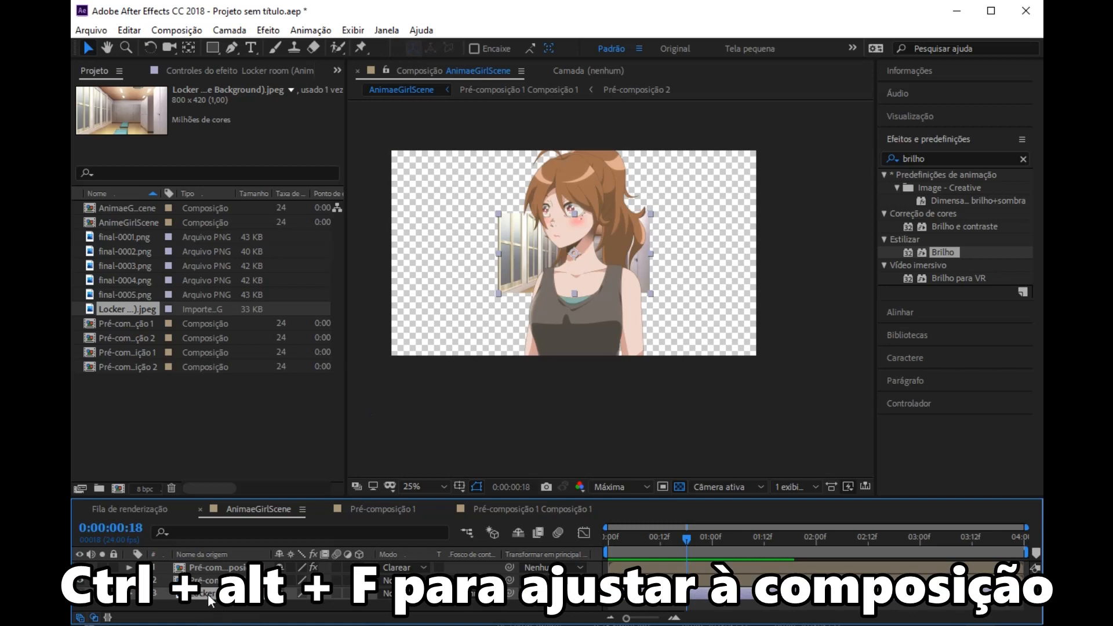
key(ctrl+alt+f)
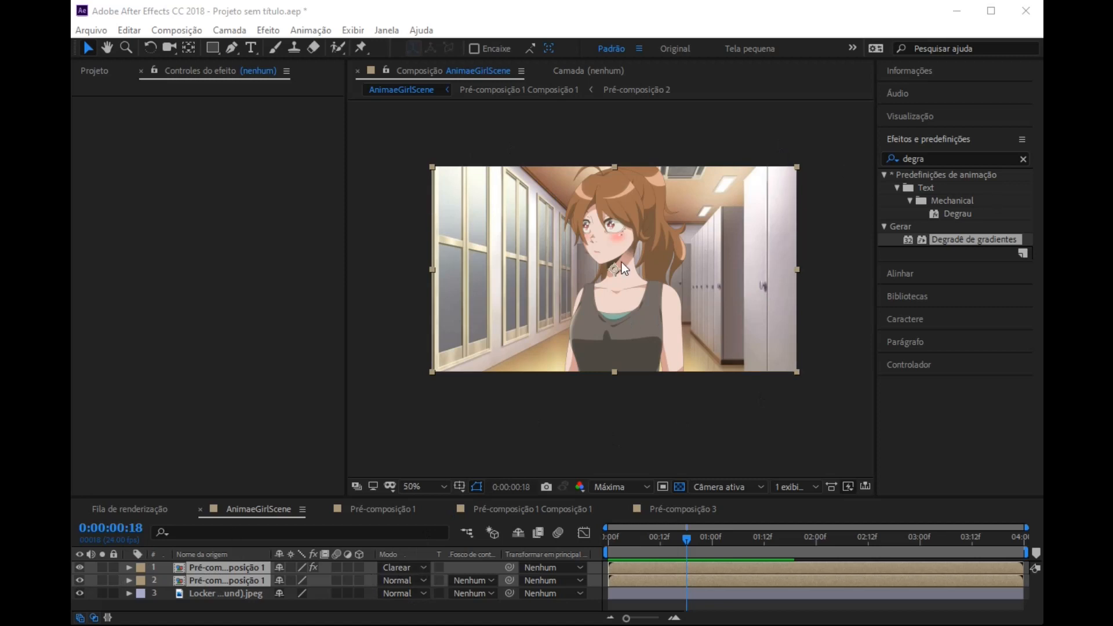
Step: Pre-compose the two selected character layers together, moving all attributes into the new composition
scroll(622, 262, up, 4)
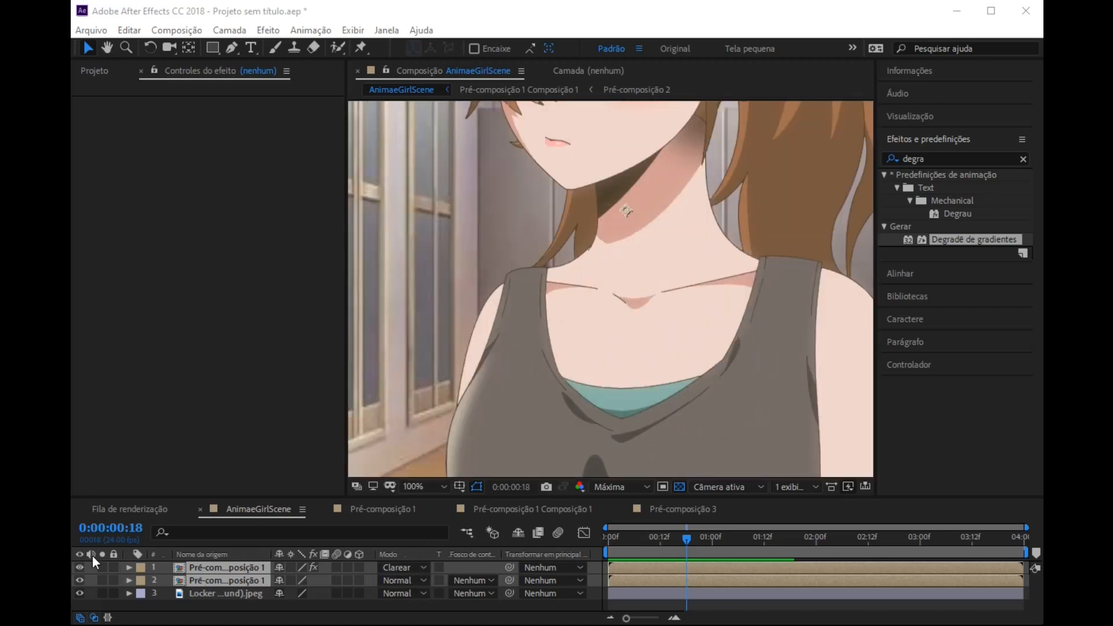
right_click(227, 576)
click(273, 508)
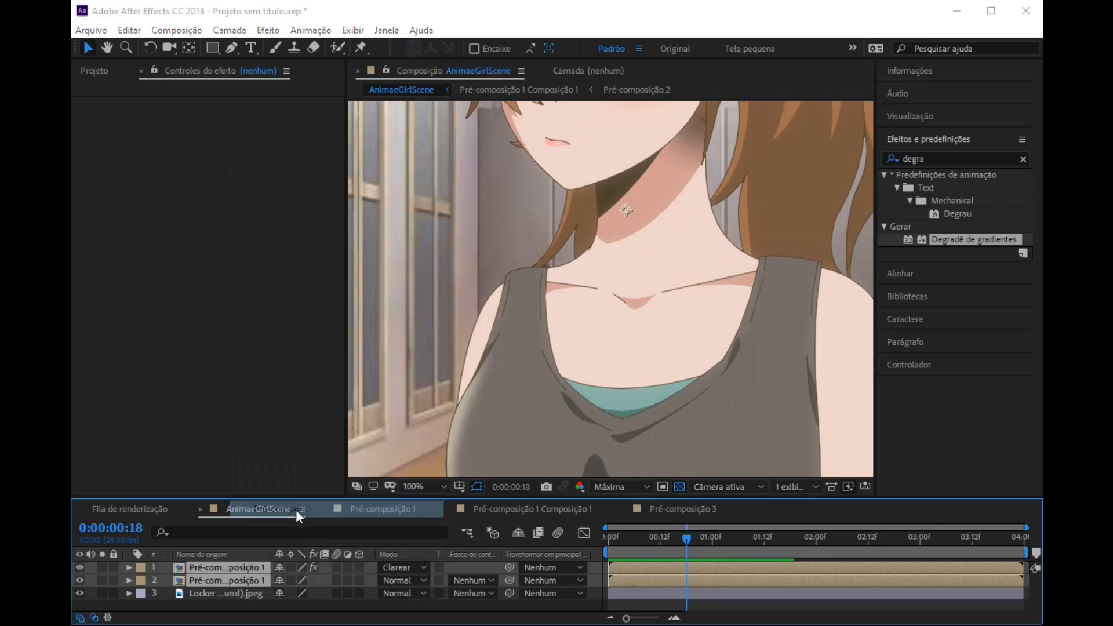
click(361, 254)
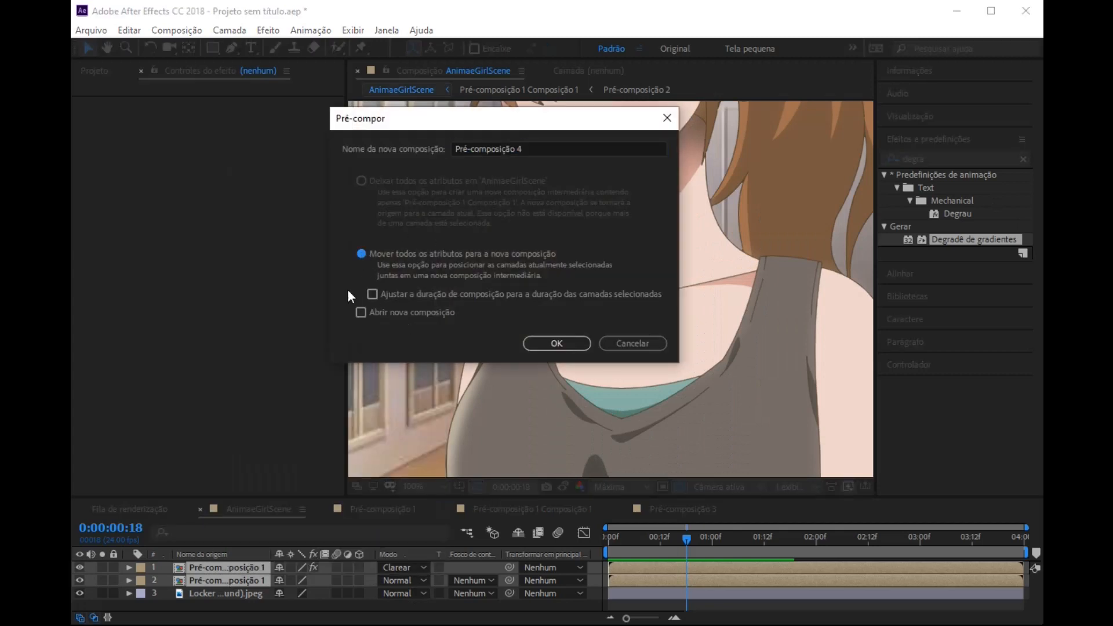
click(565, 340)
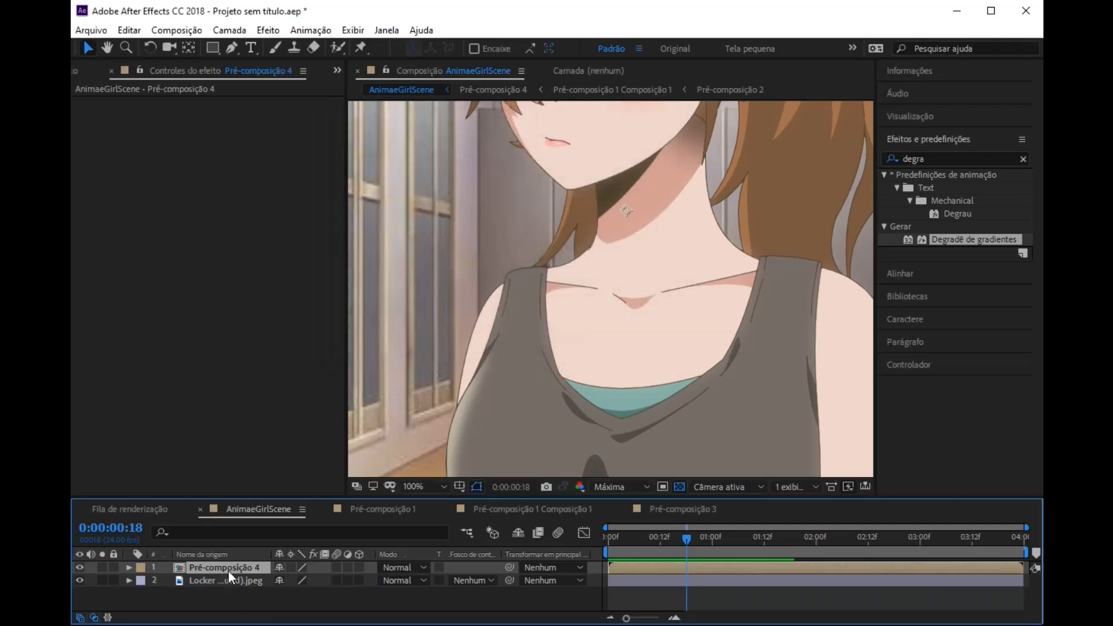
Step: Duplicate the character pre-composition and apply Degradê de gradientes to the copy, starting at about 1108, 1200 and ending at about 1052, 652
key(ctrl+d)
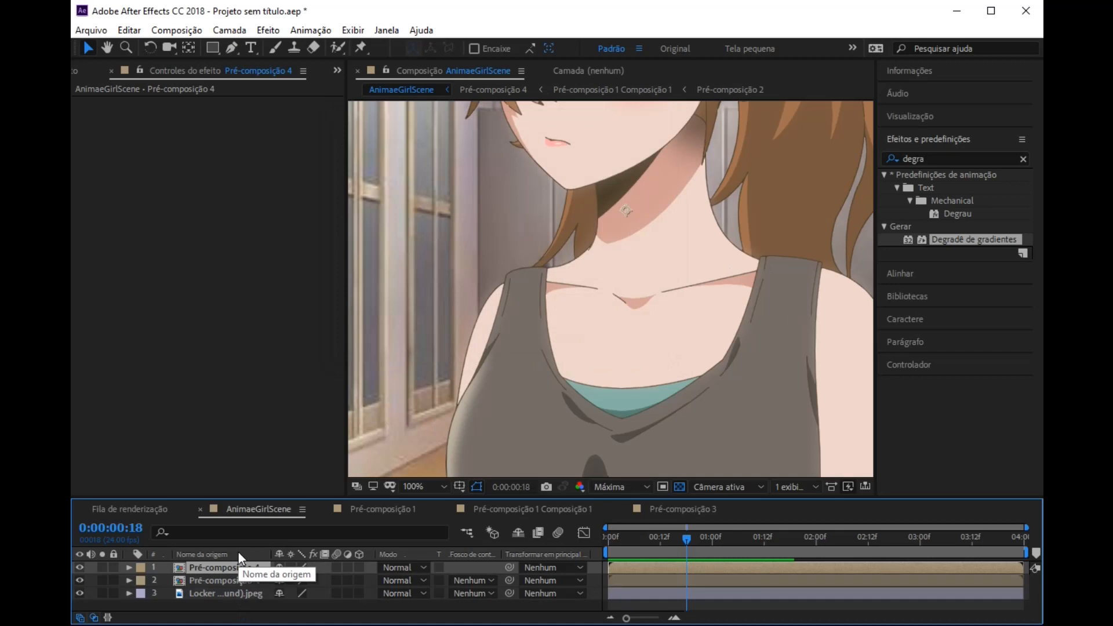
drag(972, 239, 687, 255)
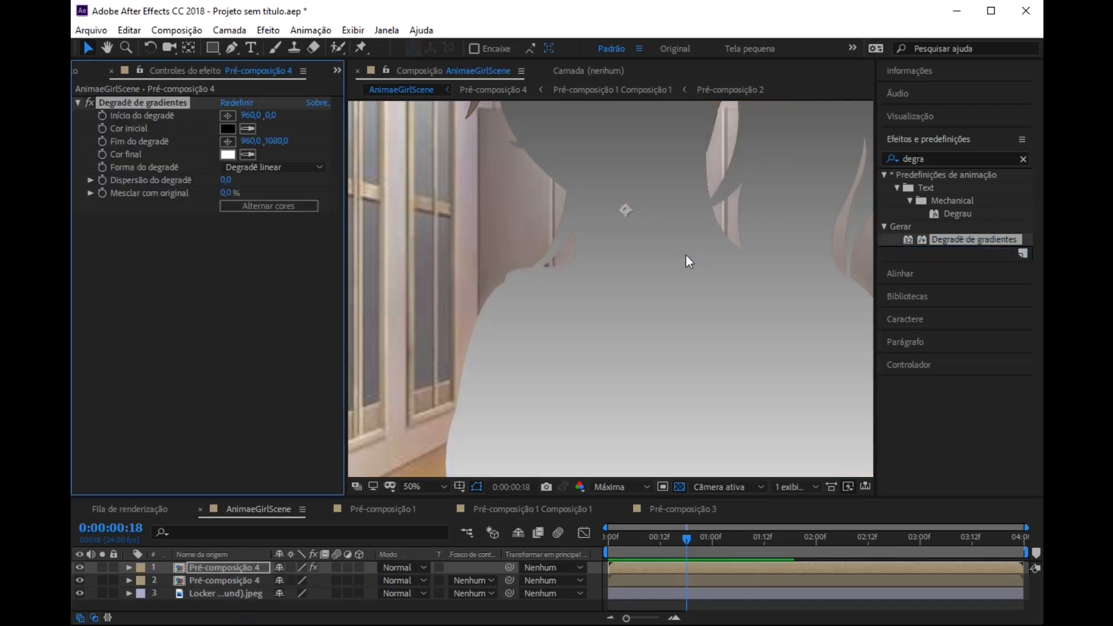
scroll(683, 255, down, 4)
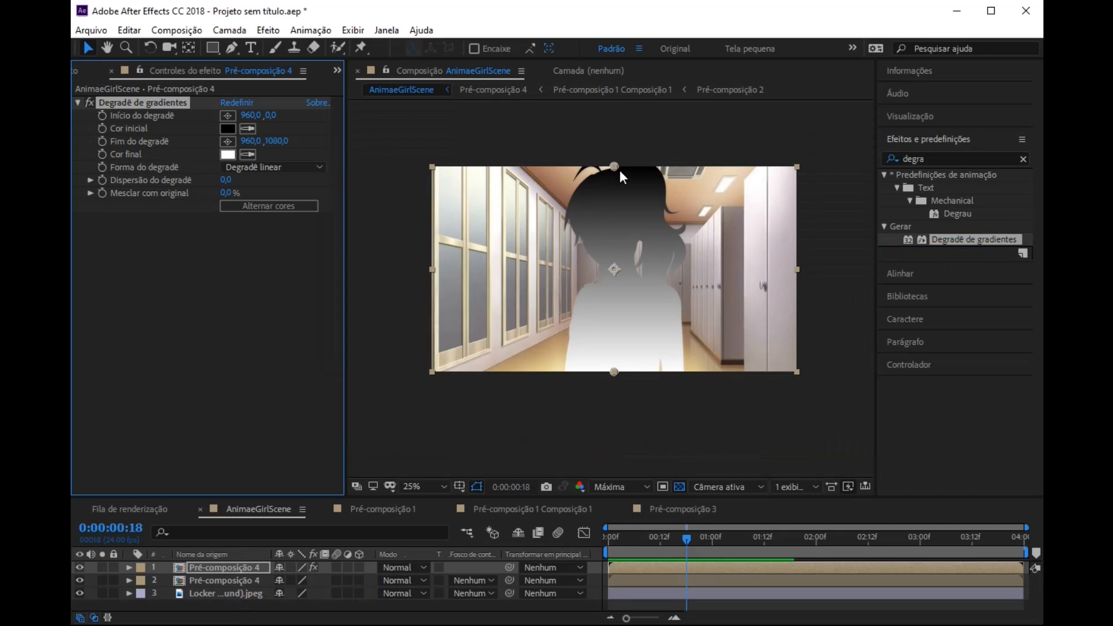
drag(618, 169, 642, 288)
drag(614, 373, 610, 197)
drag(643, 288, 642, 394)
drag(610, 195, 631, 289)
Step: Set the blending mode of the gradient copy to Multiplicar
click(405, 567)
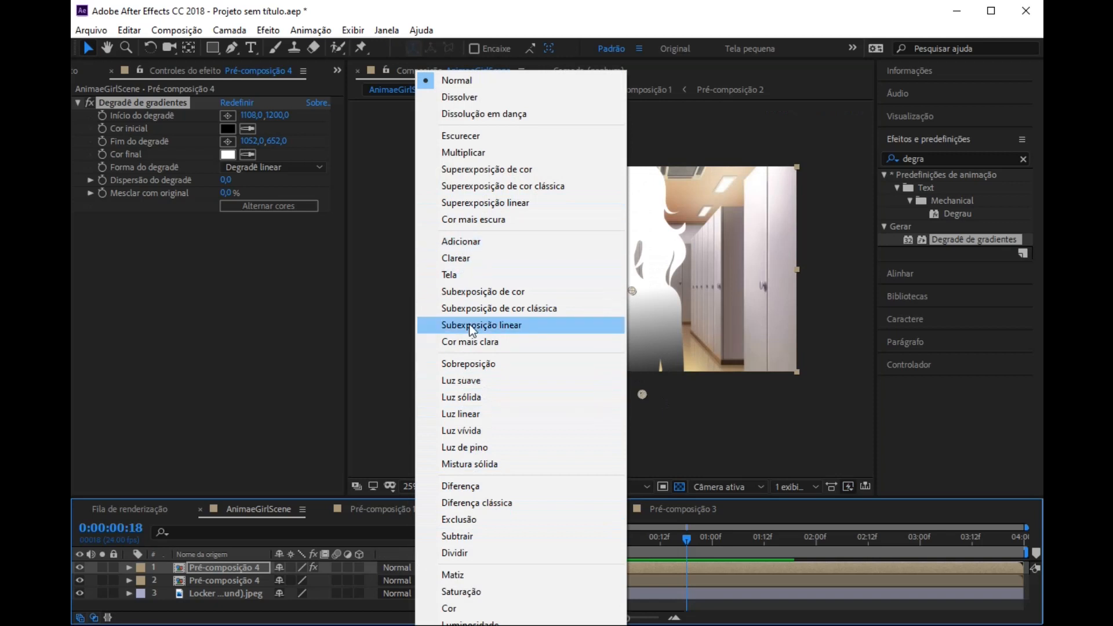
click(469, 153)
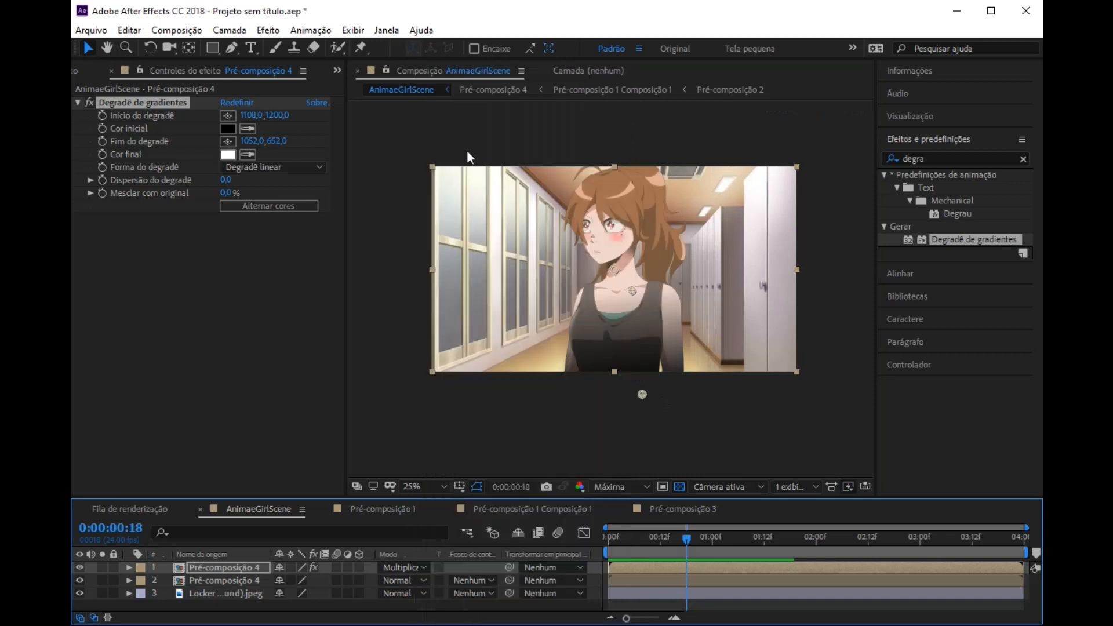
scroll(650, 364, up, 2)
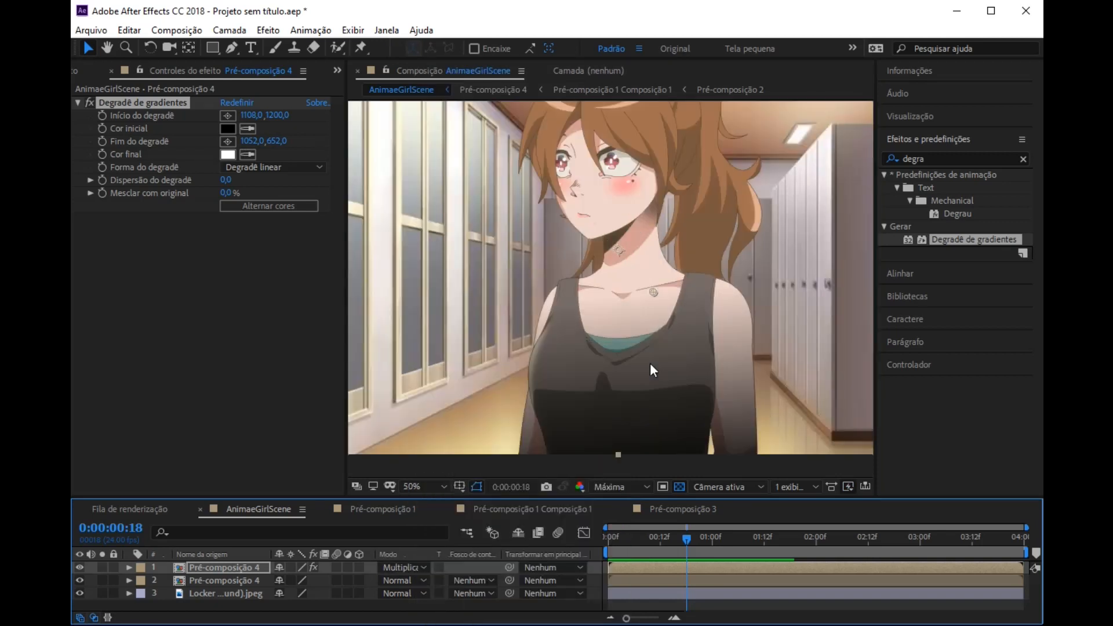
Step: Lower the opacity of the Multiplicar gradient layer to 55%
key(t)
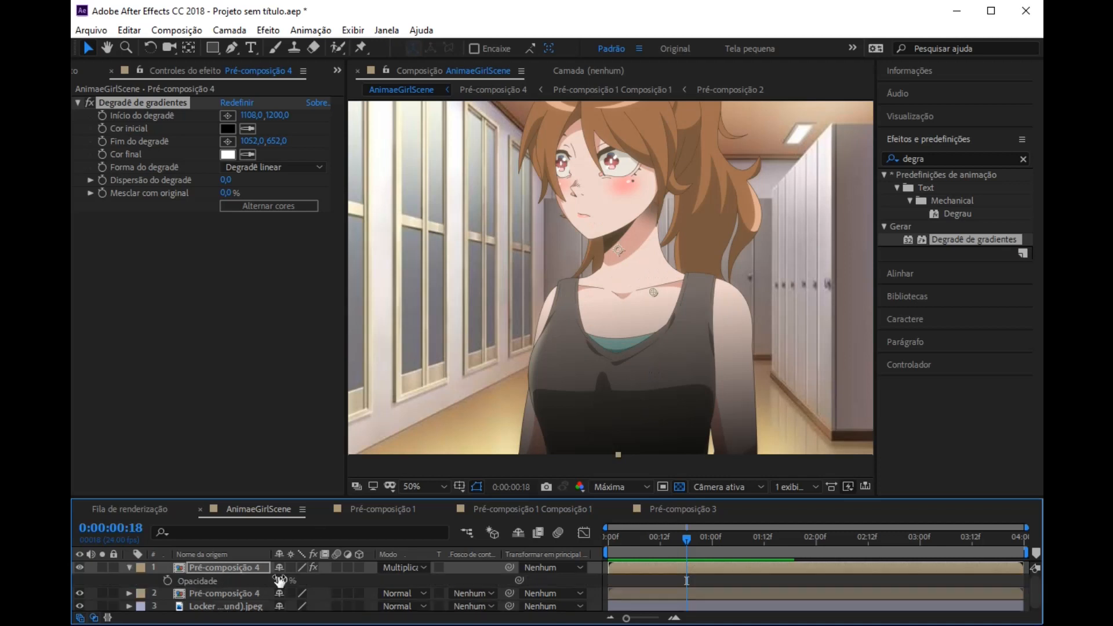
click(282, 580)
text(40)
key(Return)
click(283, 580)
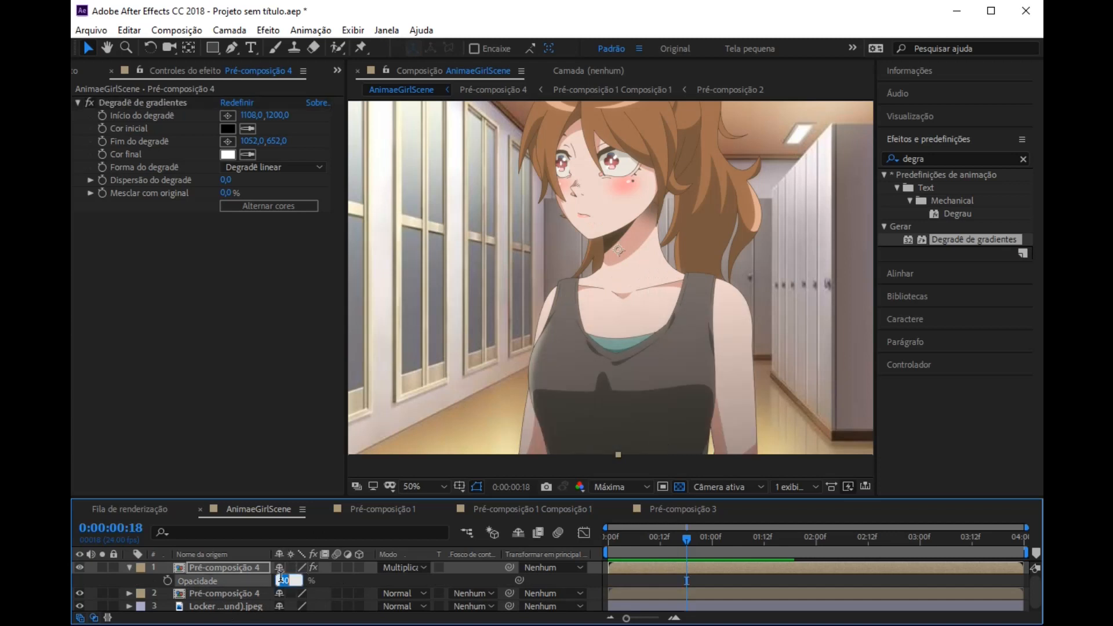
text(50)
key(Return)
scroll(672, 403, down, 1)
scroll(643, 357, up, 1)
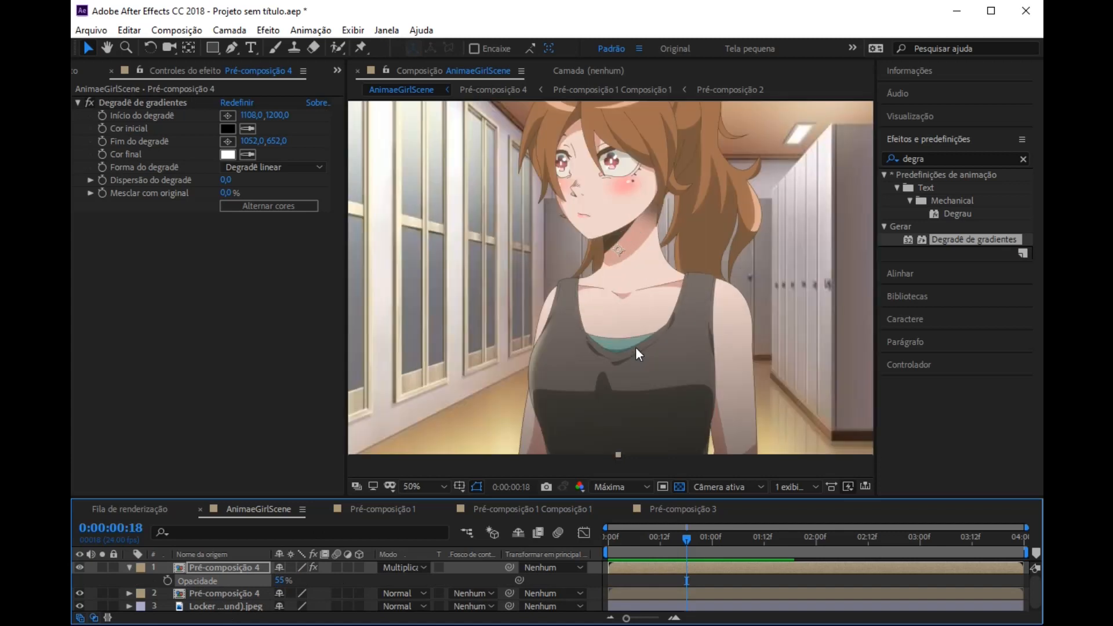
click(127, 568)
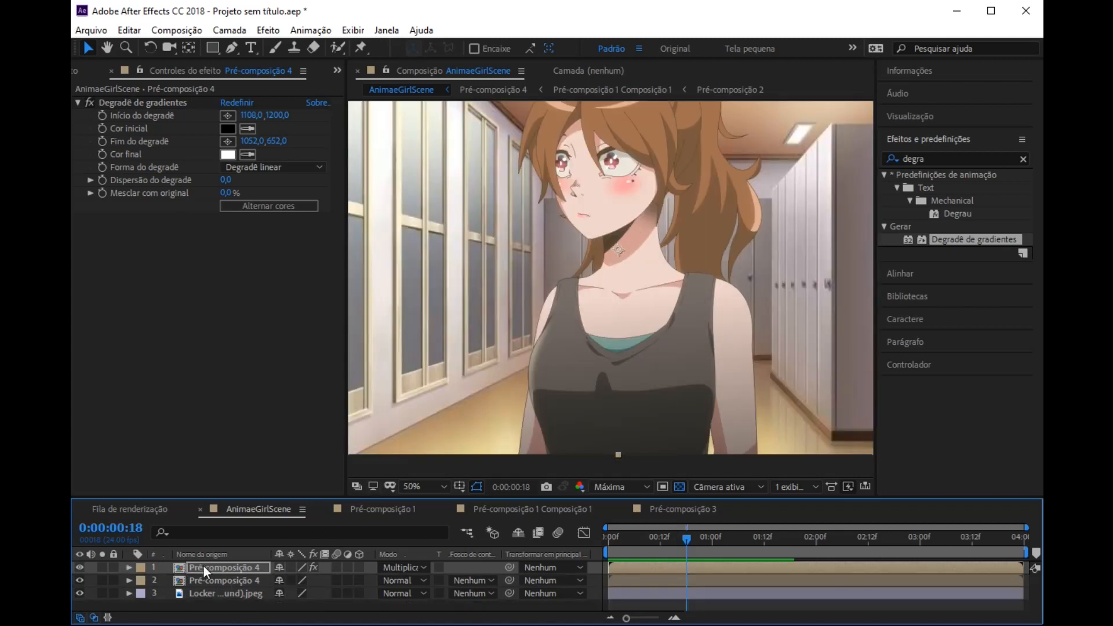
Step: Duplicate the Multiplicar gradient layer and give the copy Normal blending and 100% opacity
key(ctrl+d)
click(409, 567)
click(521, 84)
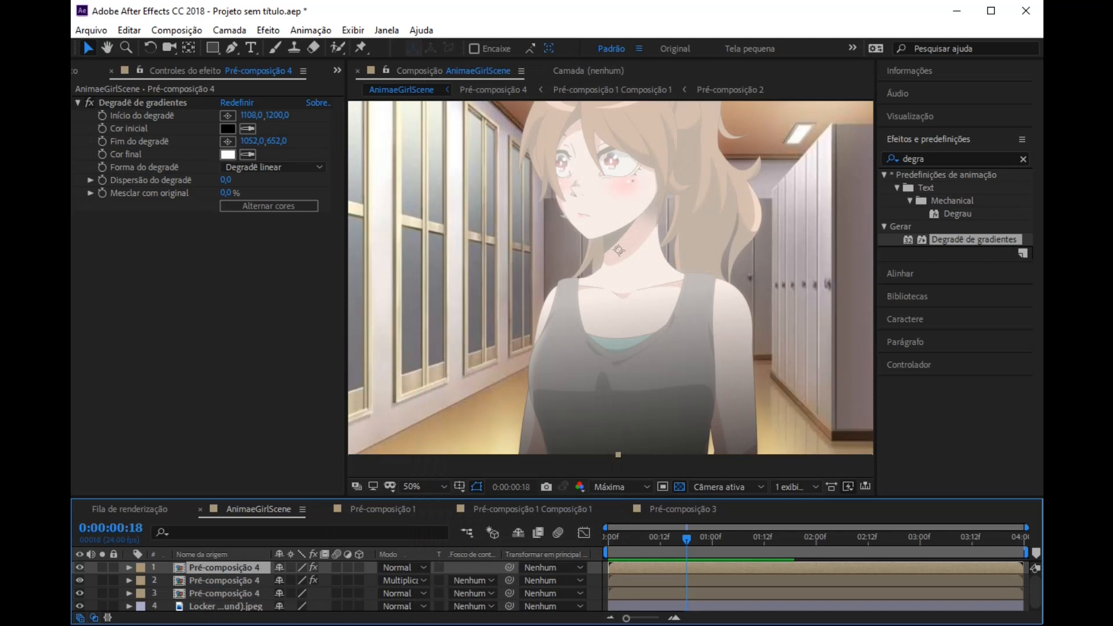
key(t)
drag(283, 581, 581, 597)
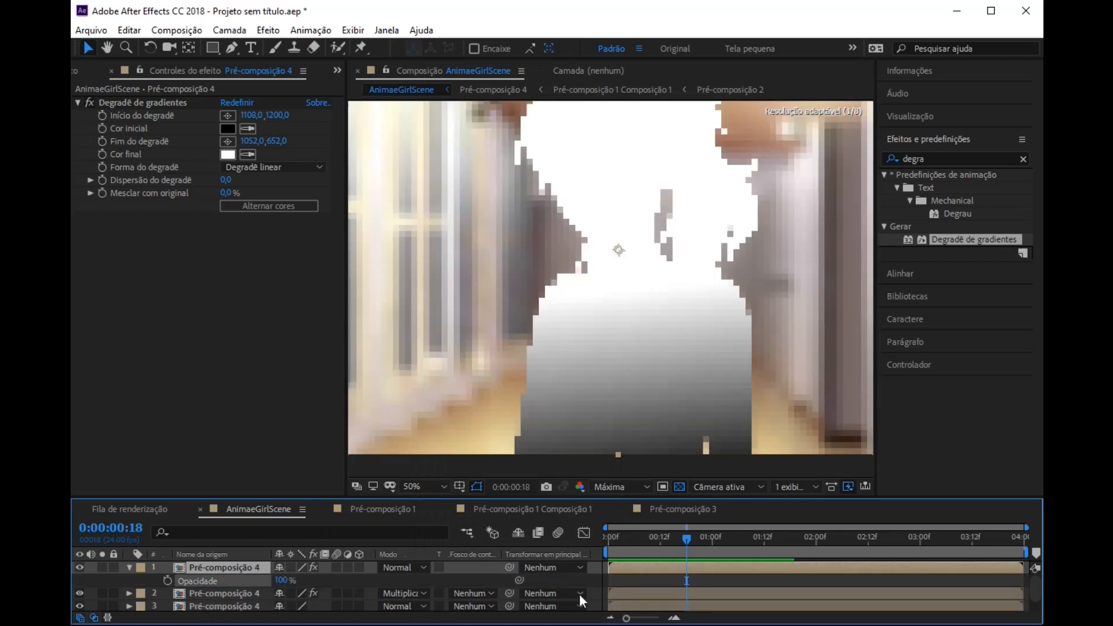
scroll(624, 356, down, 1)
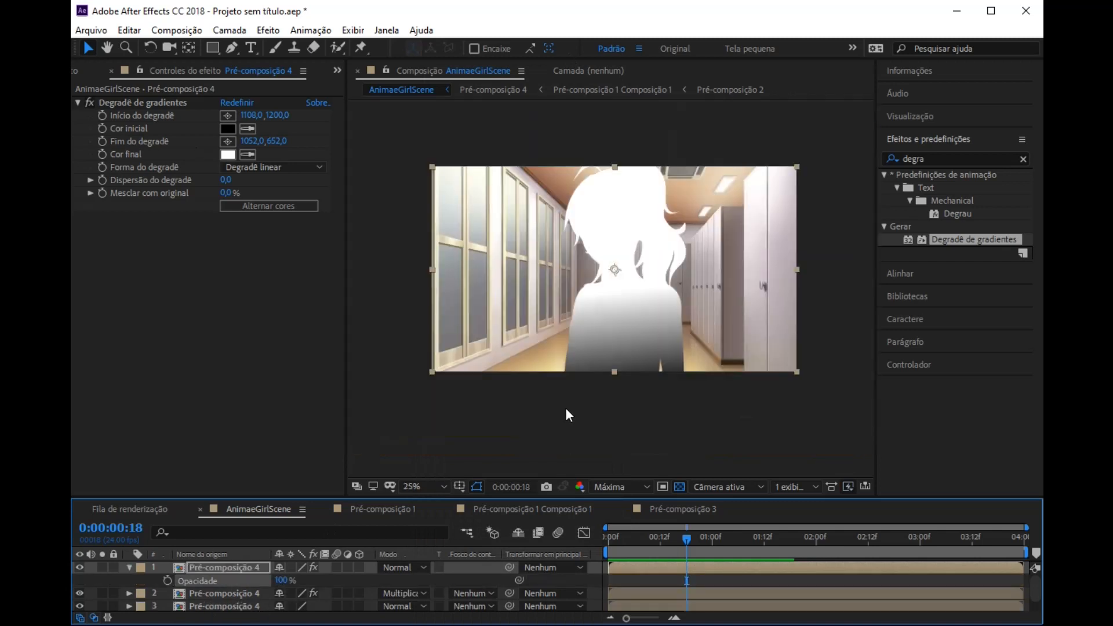
Step: Reposition the top copy's gradient to start at about 1076, 852 and end at about 952, 110 on the head
click(230, 120)
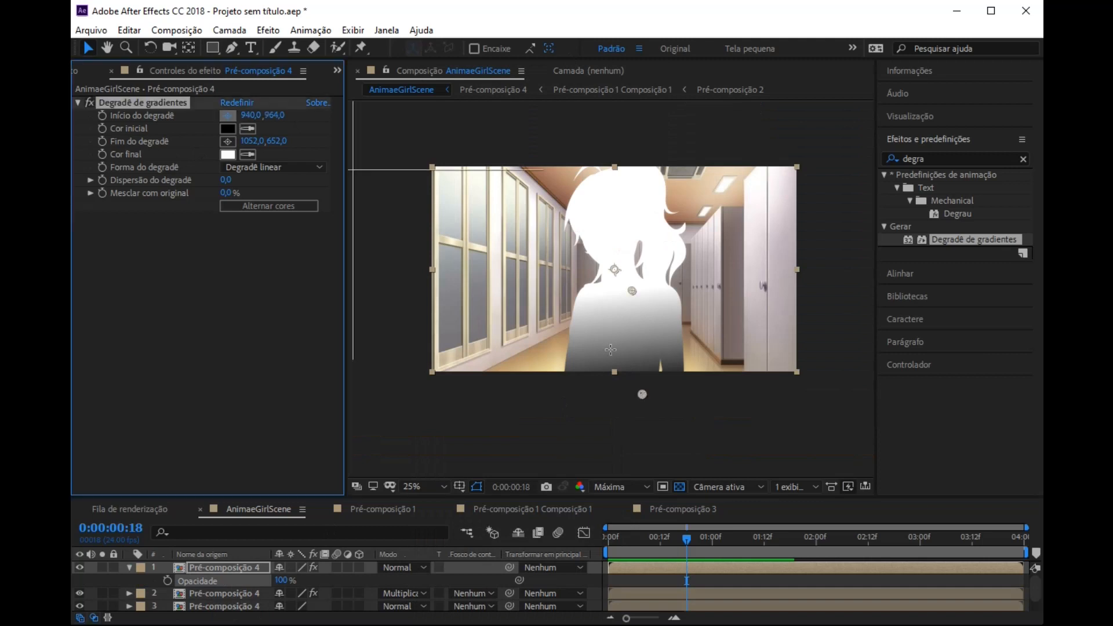
click(631, 346)
scroll(642, 351, up, 1)
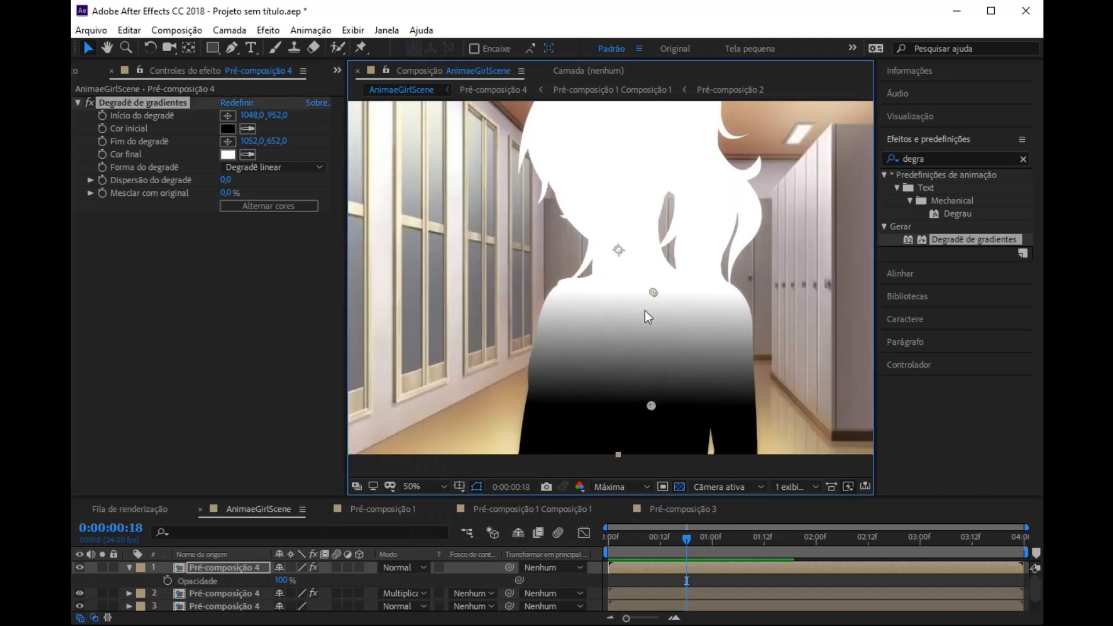
drag(653, 292, 582, 66)
scroll(621, 211, down, 1)
mouse_move(622, 200)
mouse_down()
mouse_move(628, 210)
mouse_move(622, 197)
mouse_up()
drag(640, 359, 648, 295)
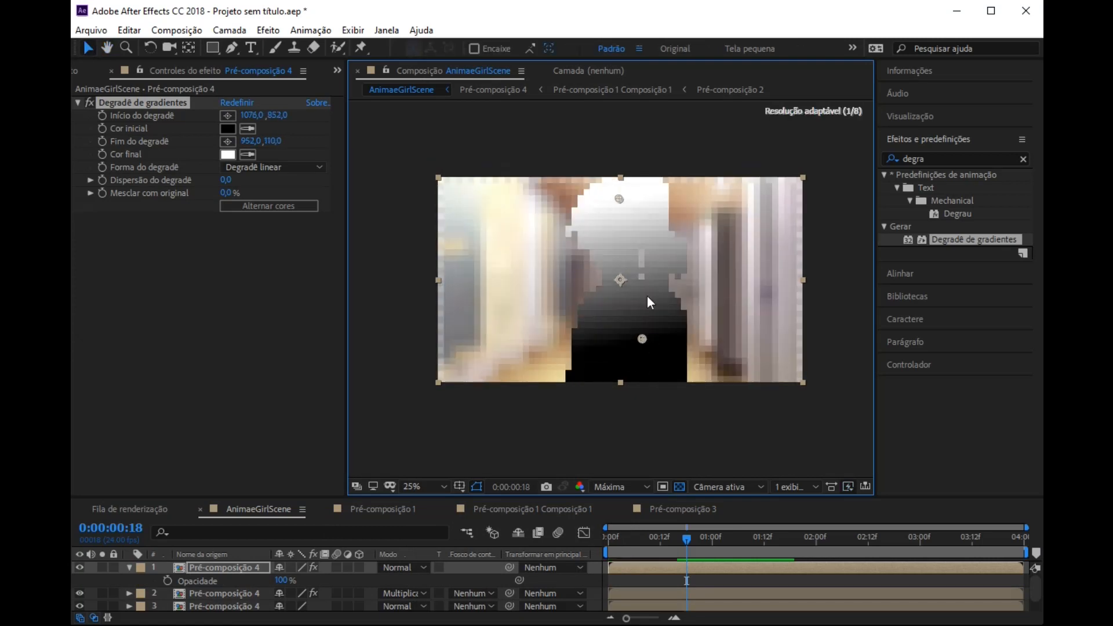
scroll(647, 295, up, 1)
Step: Set the top gradient layer's blending mode to Tela and its opacity to 40%
click(401, 568)
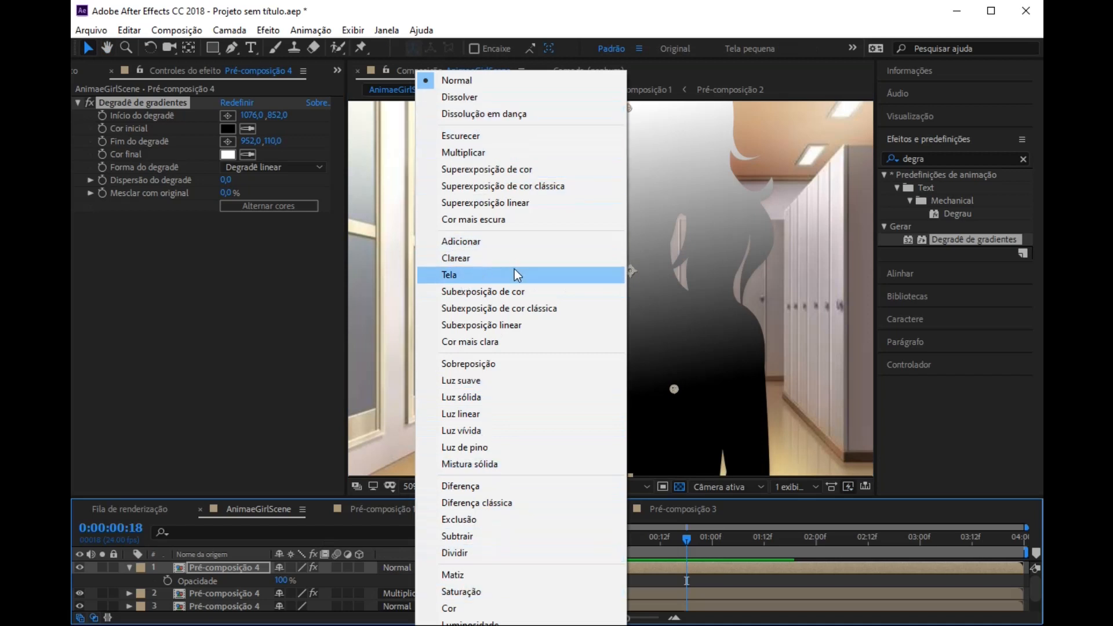
click(468, 276)
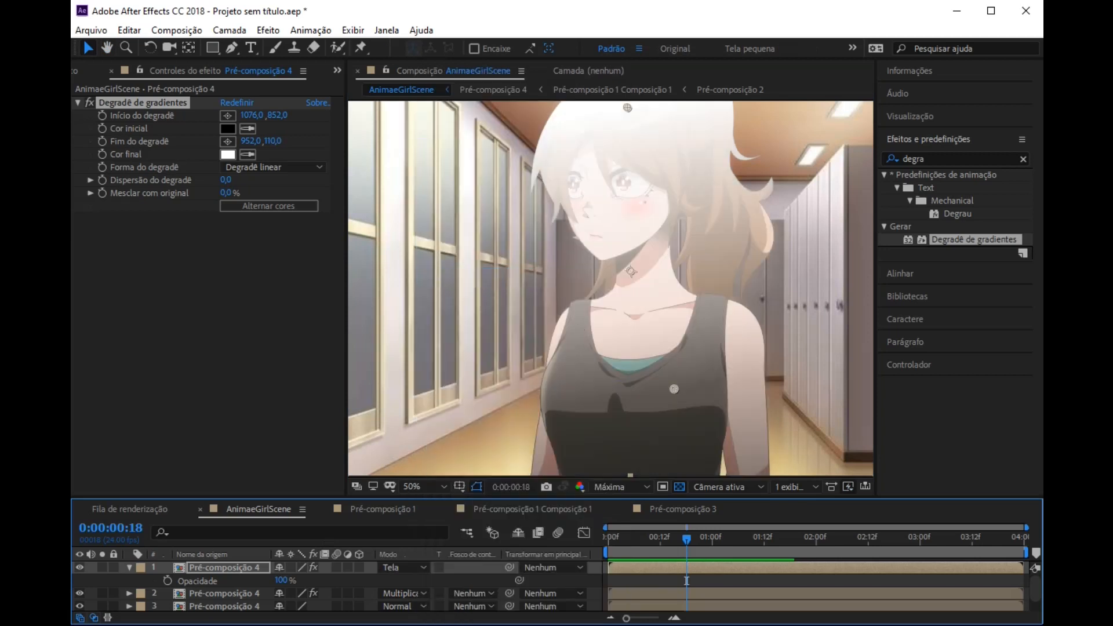
drag(280, 581, 232, 577)
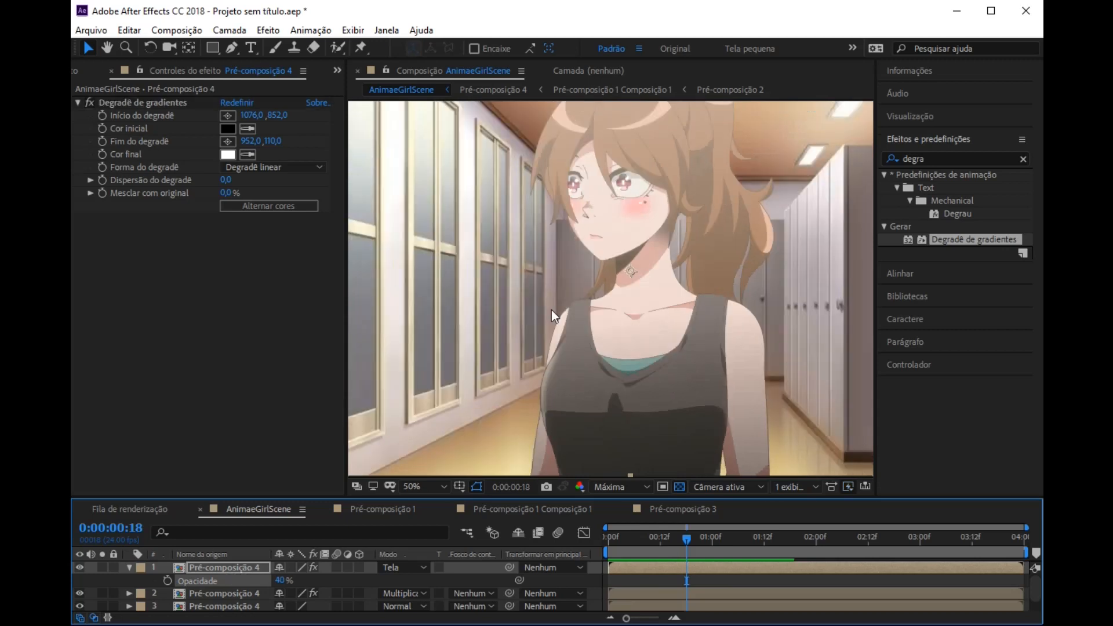
scroll(551, 310, down, 1)
scroll(551, 310, up, 1)
scroll(458, 257, down, 2)
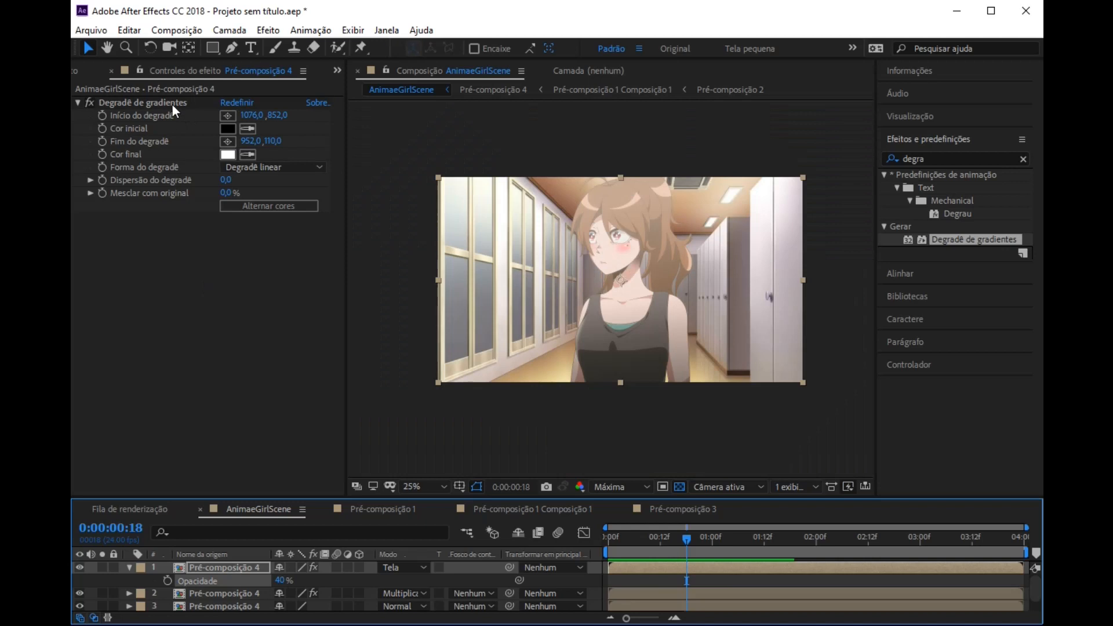
Step: Move the Tela layer's gradient start to about 1056, 656 on the chest and set the layer's opacity to 20%
click(143, 103)
drag(642, 329, 640, 301)
drag(283, 580, 297, 580)
click(281, 580)
text(100)
key(Return)
click(281, 580)
text(20)
key(Return)
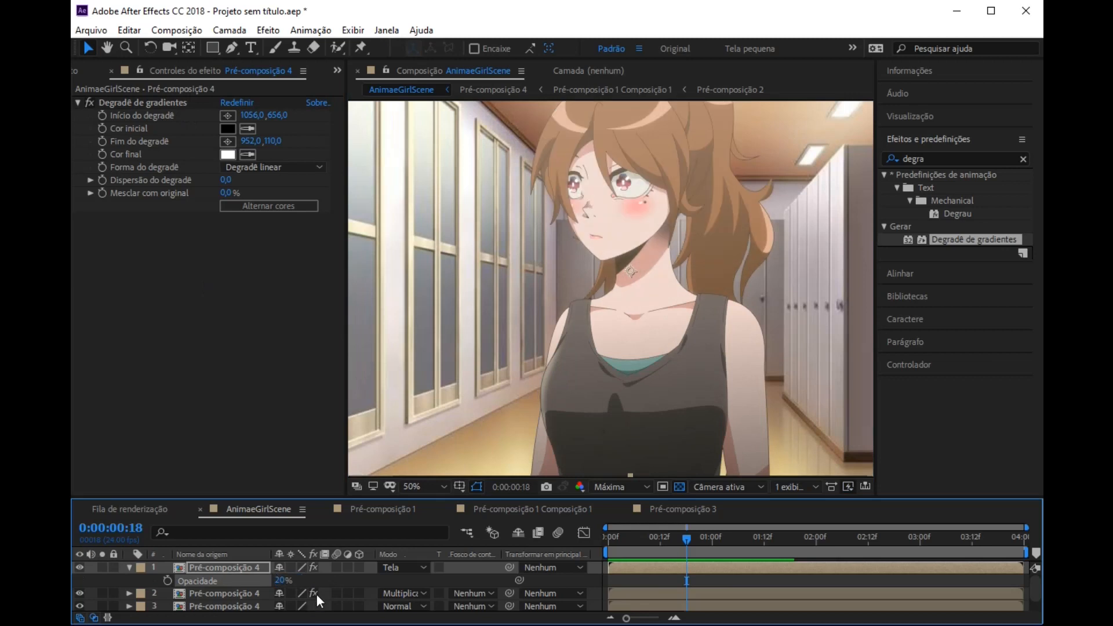
scroll(437, 274, down, 2)
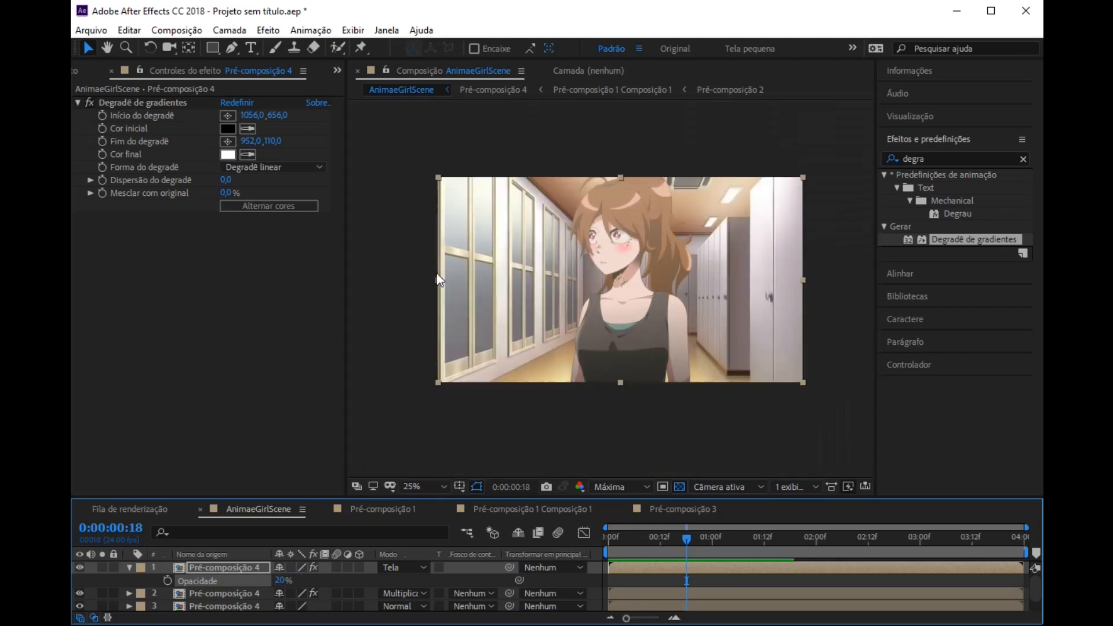
Step: Move the Tela layer's gradient end point to about 860, -26, just above the head, and check the whole frame
click(140, 103)
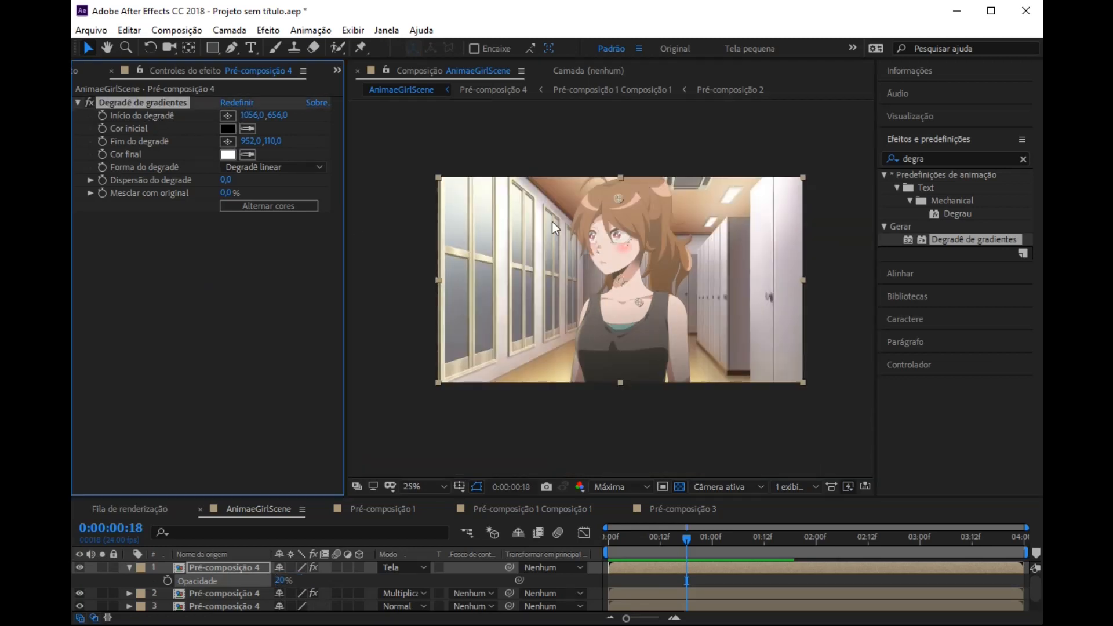
drag(617, 196, 600, 172)
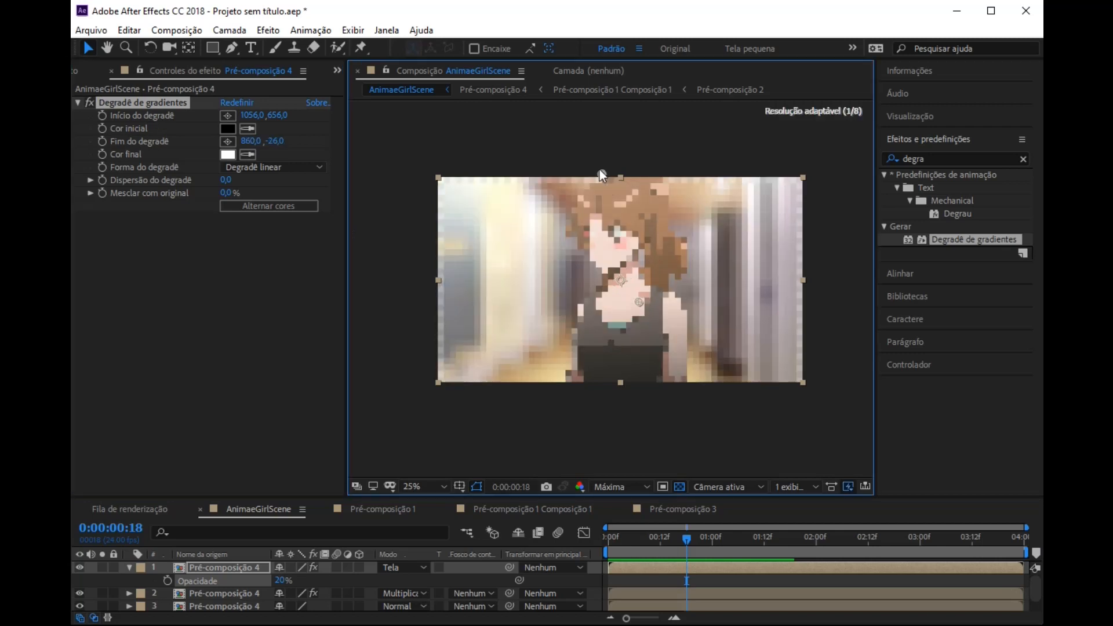
key(period)
drag(628, 210, 618, 290)
scroll(643, 318, down, 2)
scroll(643, 318, up, 2)
click(77, 102)
key(comma)
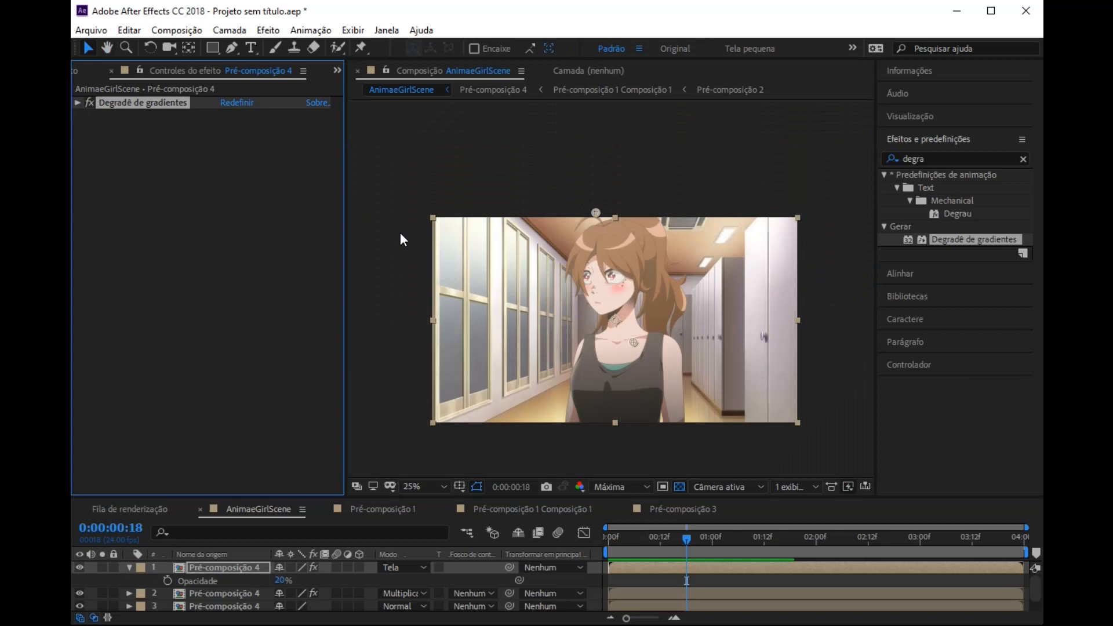
key(period)
click(413, 488)
click(453, 210)
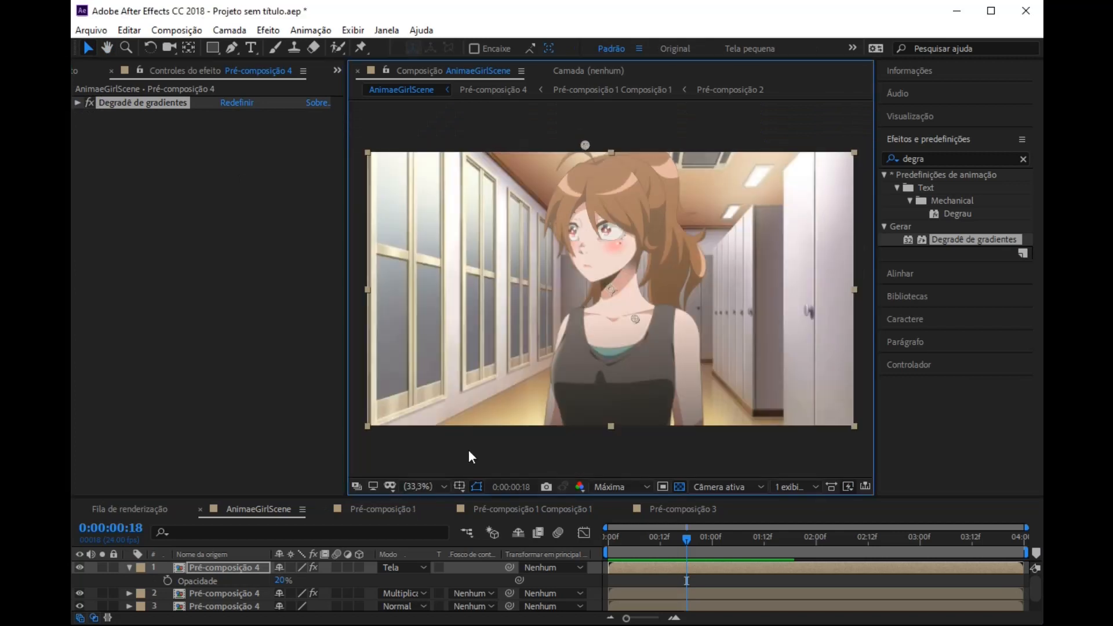
Step: Apply Desfoque rápido de caixa to the Locker room background layer and set its blur radius to 2
click(1025, 160)
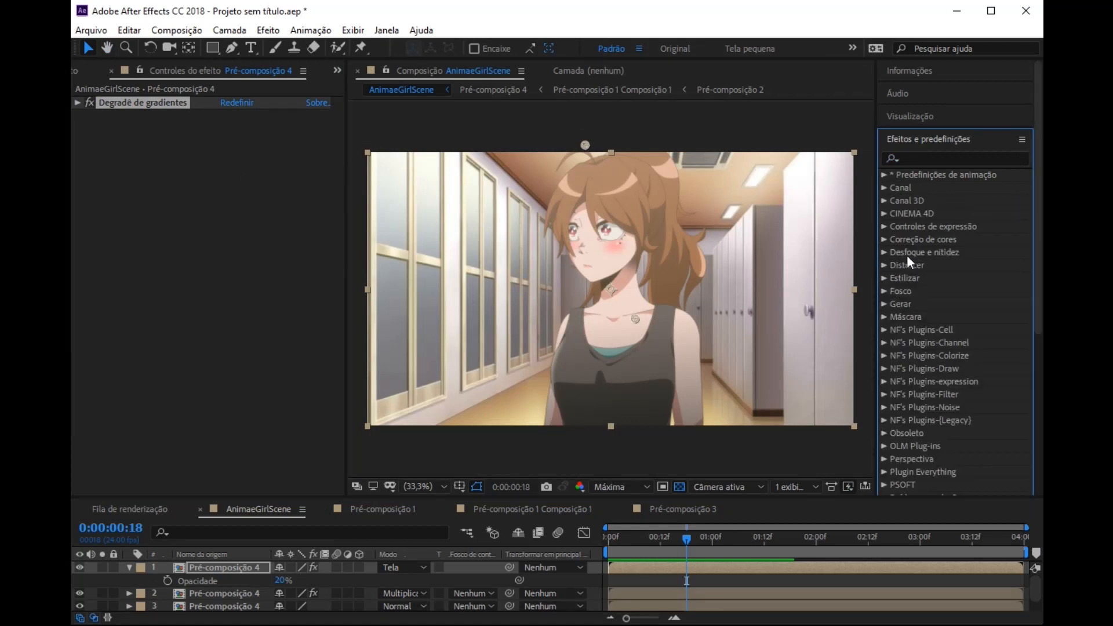
click(884, 252)
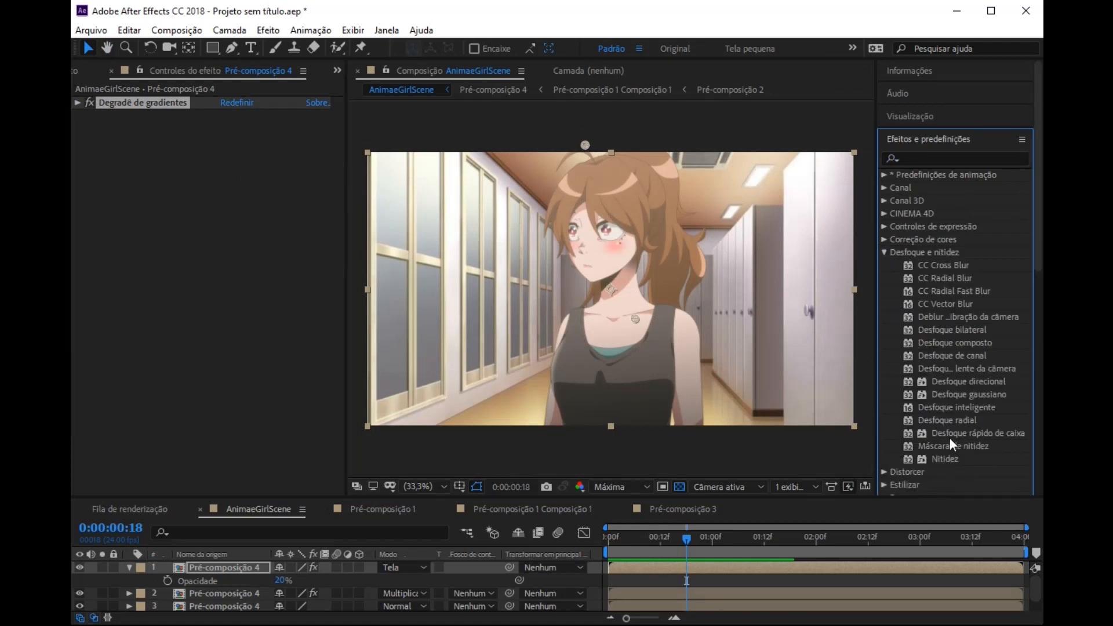
drag(987, 432, 219, 605)
click(227, 115)
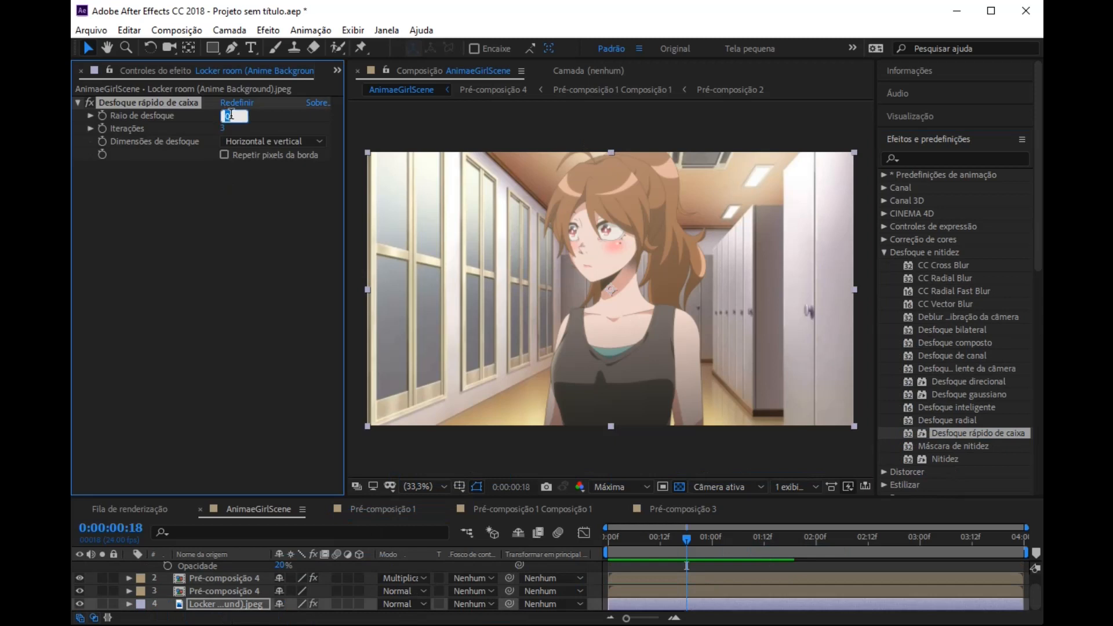
text(3)
key(Return)
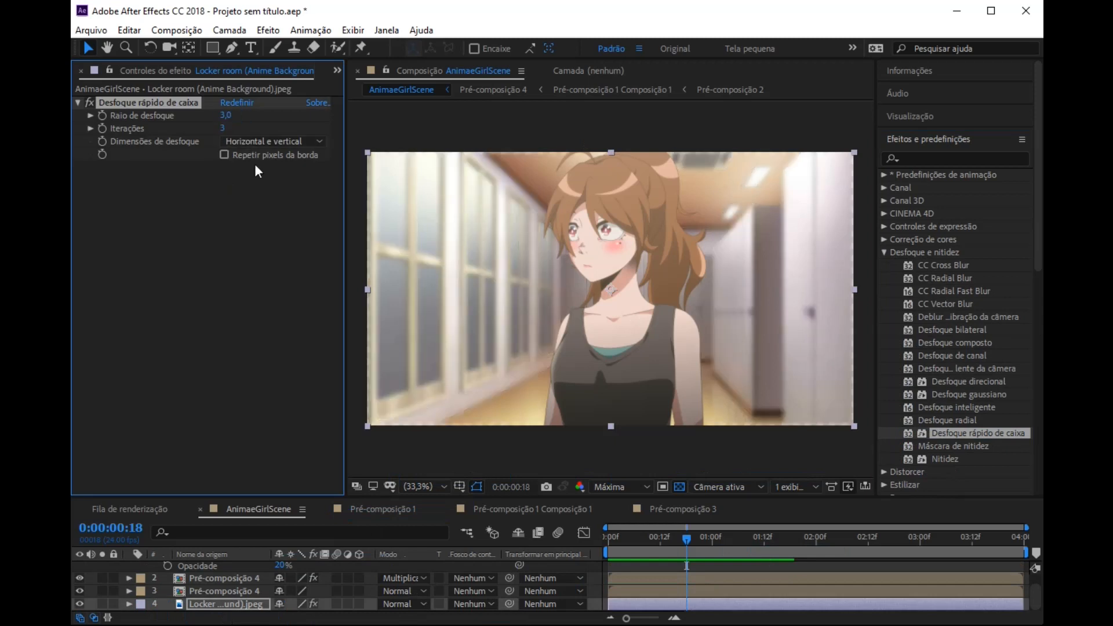
drag(226, 115, 221, 126)
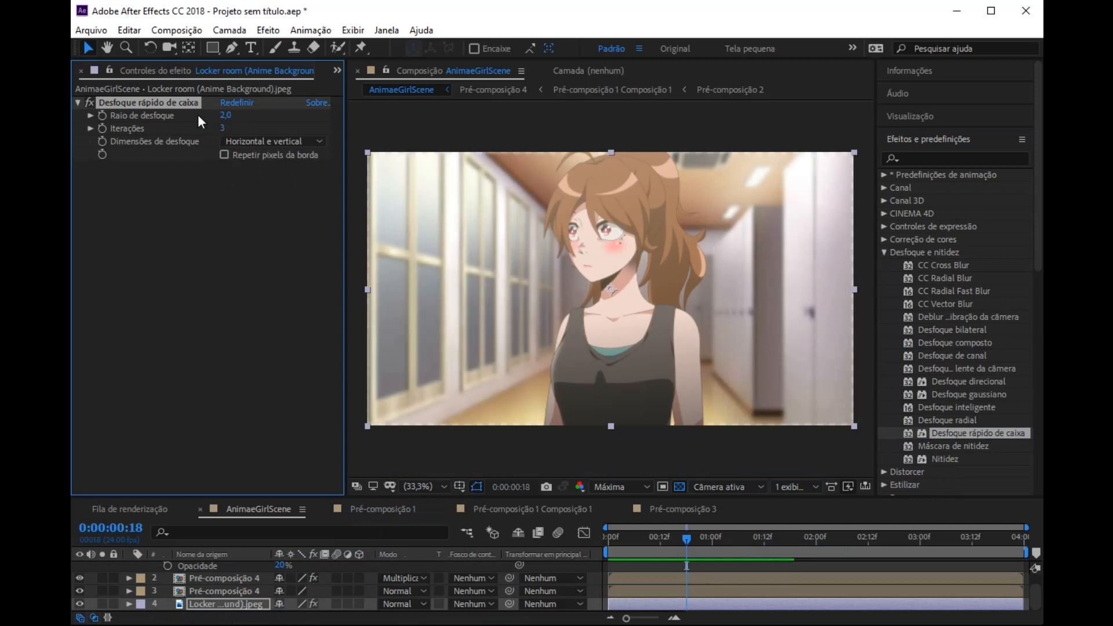
Step: Set the blur radius of the Locker room background's Desfoque rápido de caixa effect to 1
click(226, 115)
text(1)
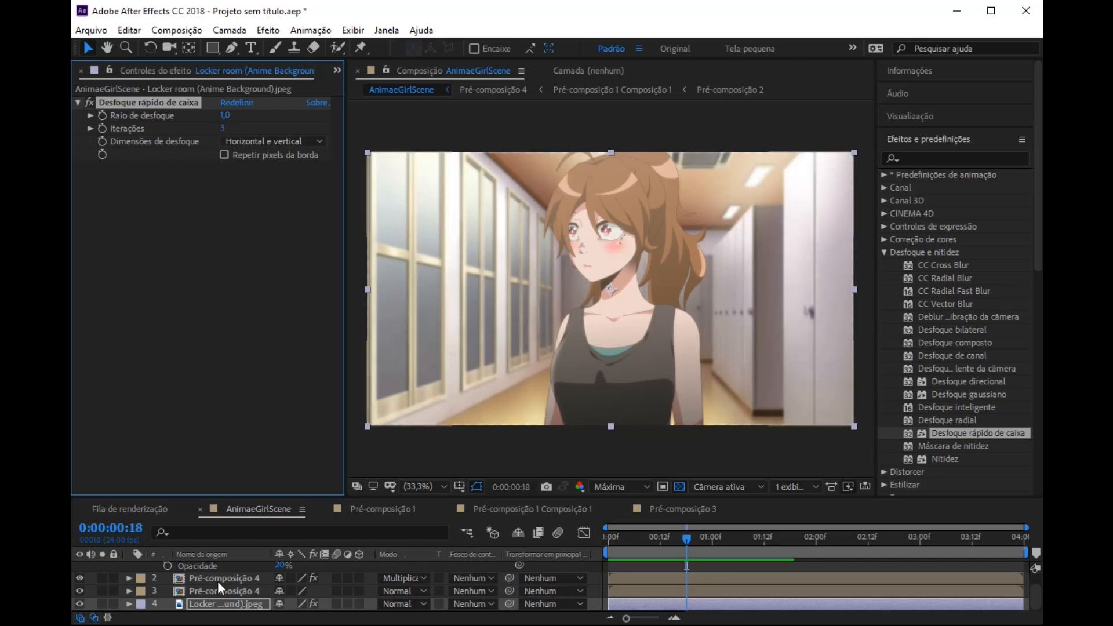
Step: Precompose the three Pré-composição 4 character layers together, moving all attributes into the new composition and keeping its default name
scroll(224, 589, up, 1)
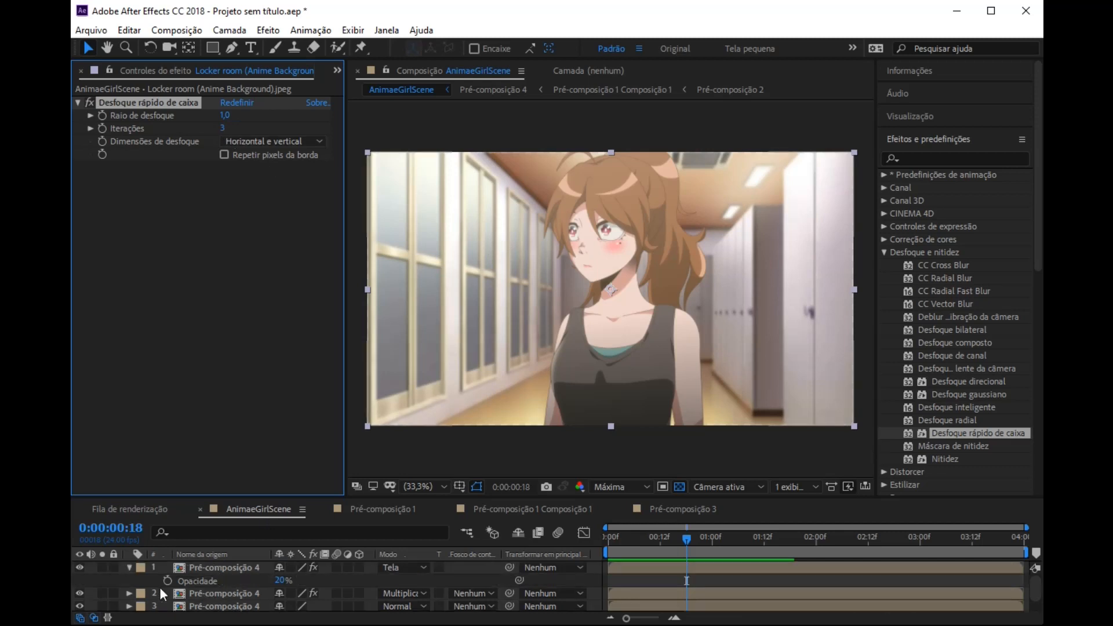
click(129, 568)
click(210, 593)
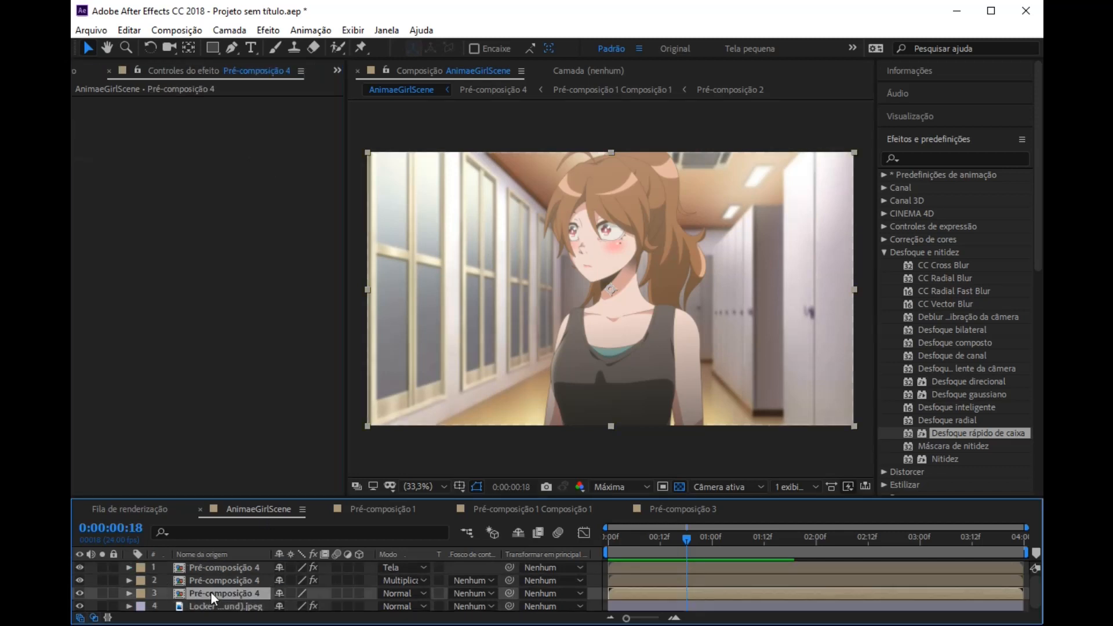
shift+click(222, 564)
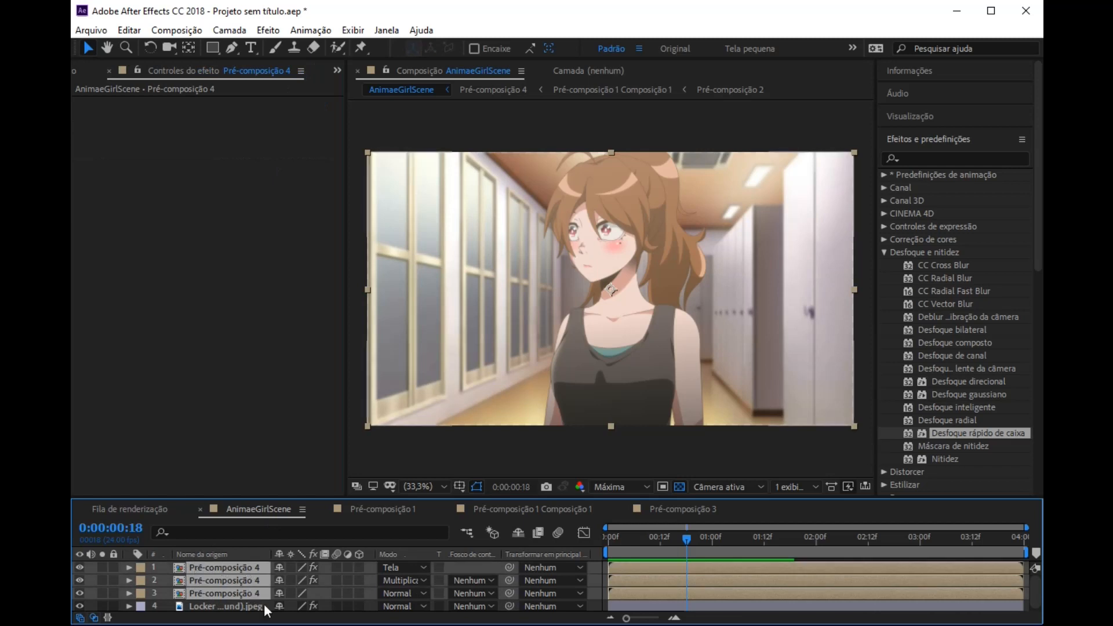
right_click(239, 583)
click(284, 519)
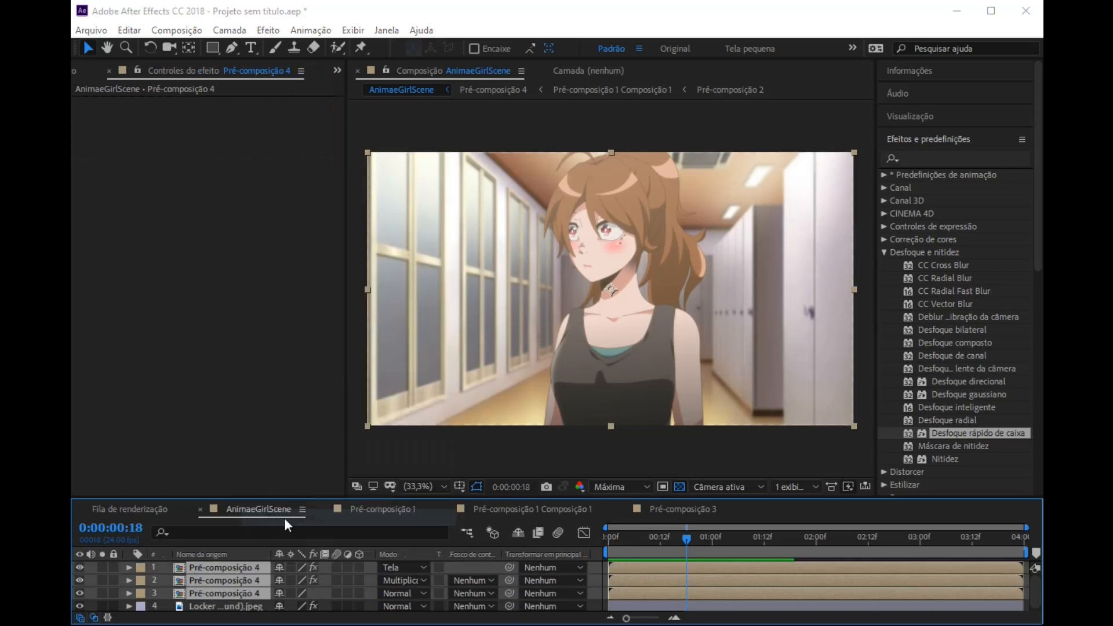
click(361, 249)
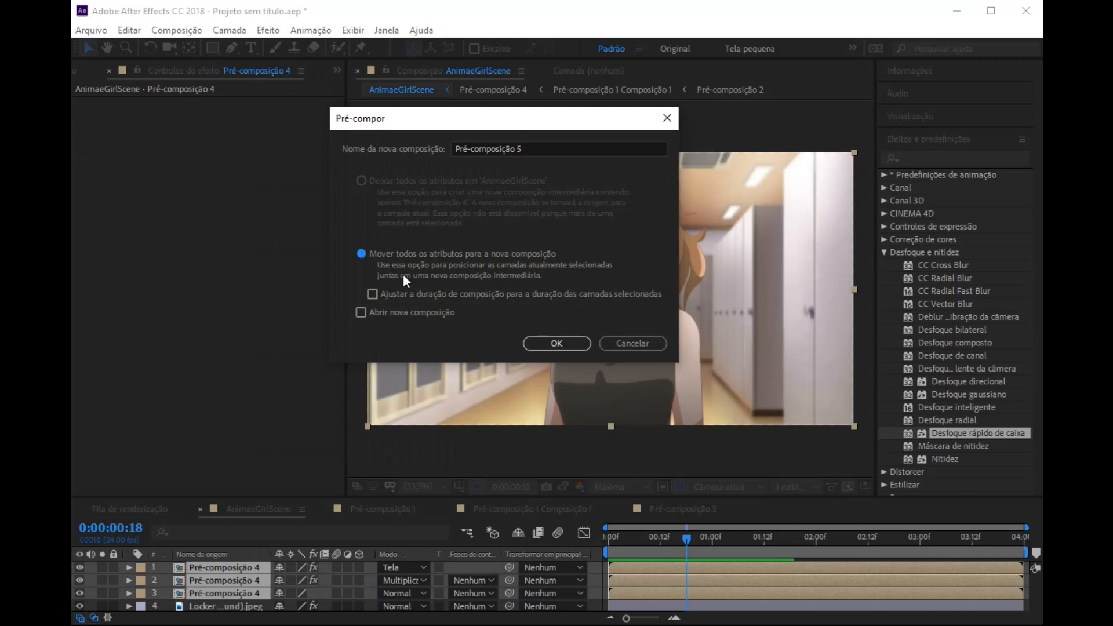
click(559, 342)
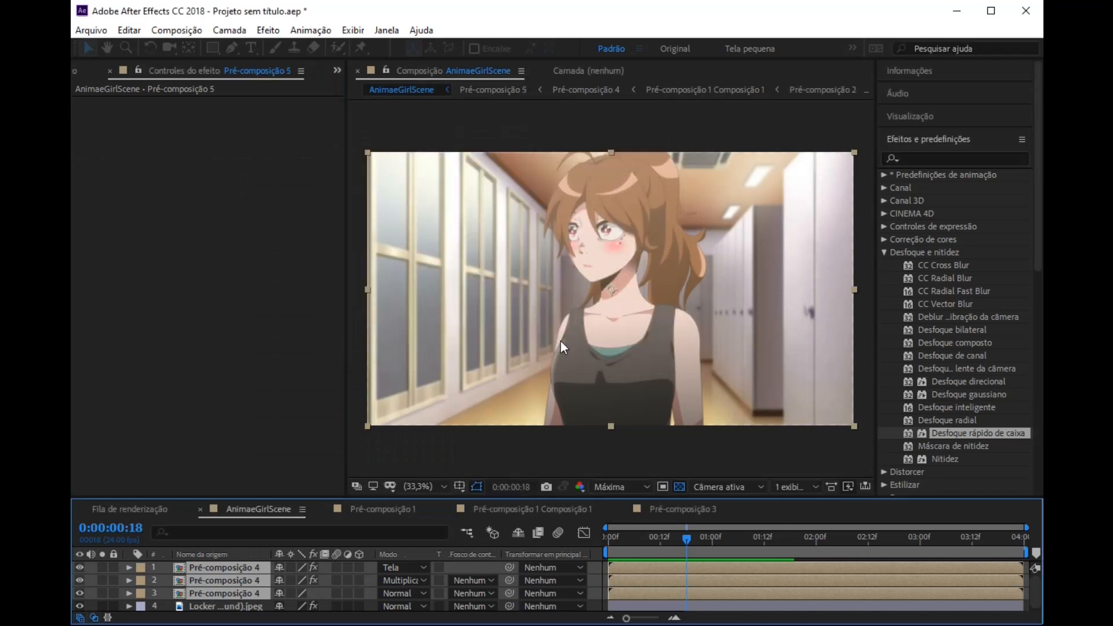
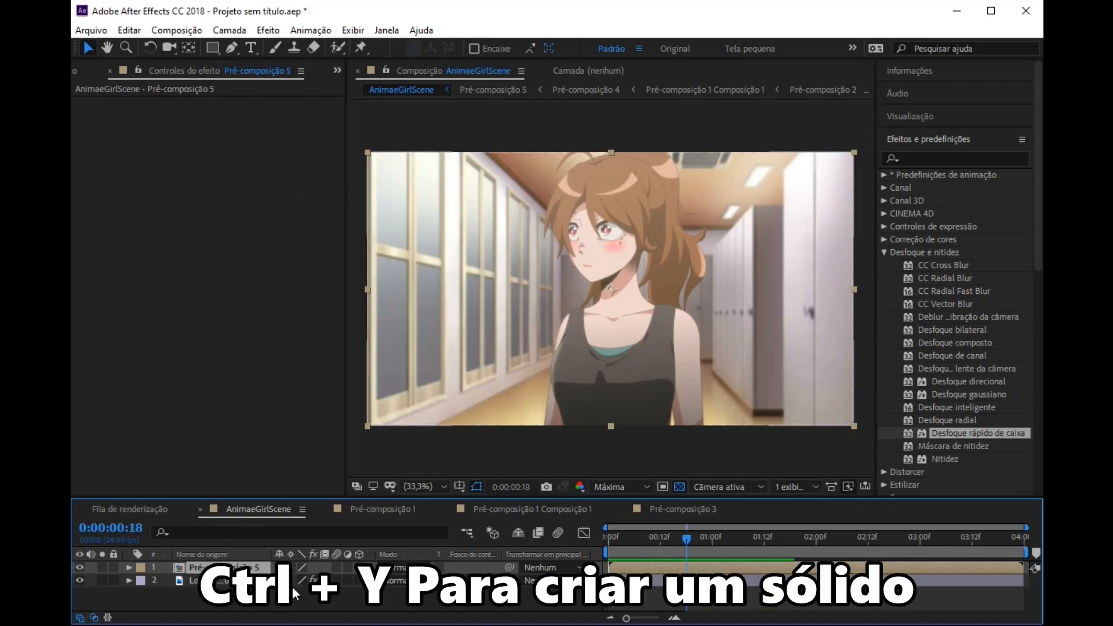
Step: Create a new white solid layer, 1920 × 1080 px, with its default name above Pré-composição 5
right_click(264, 609)
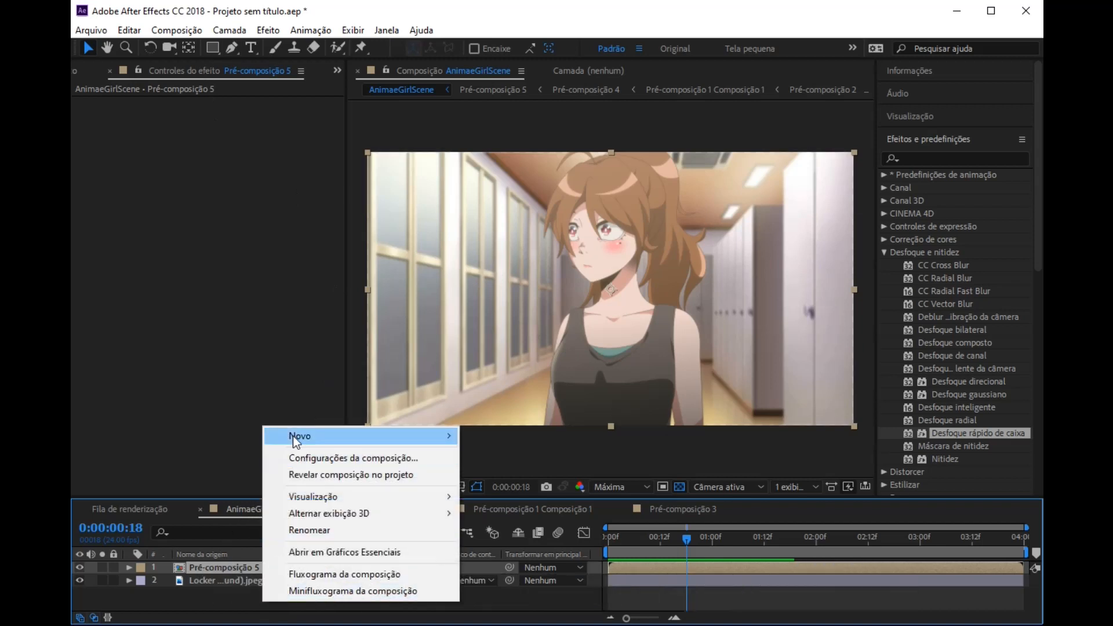
mouse_move(293, 436)
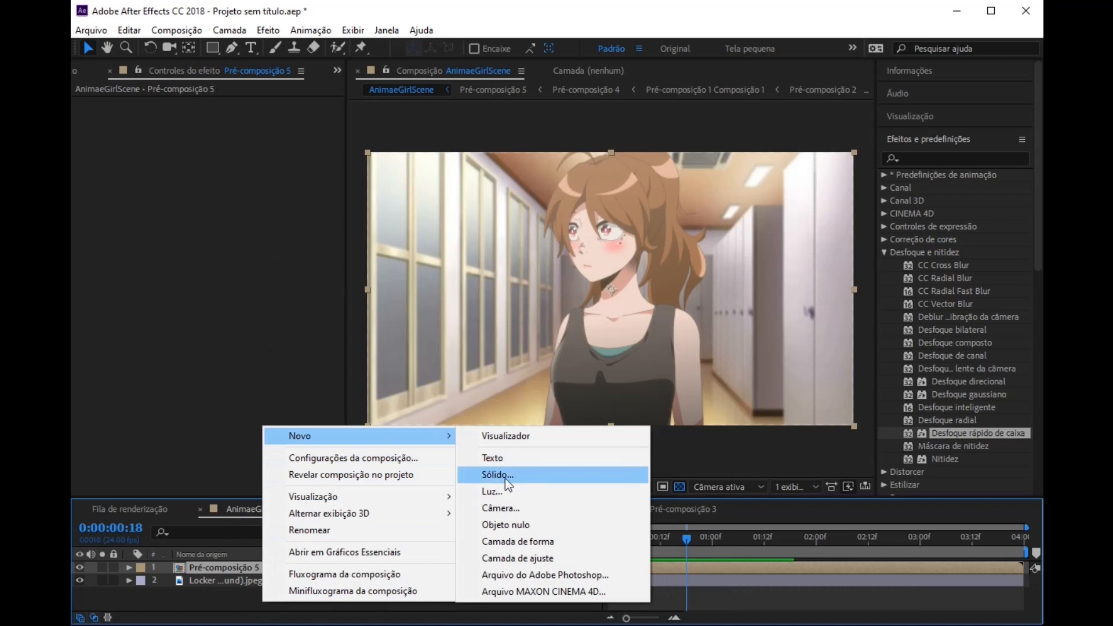
click(505, 477)
click(548, 471)
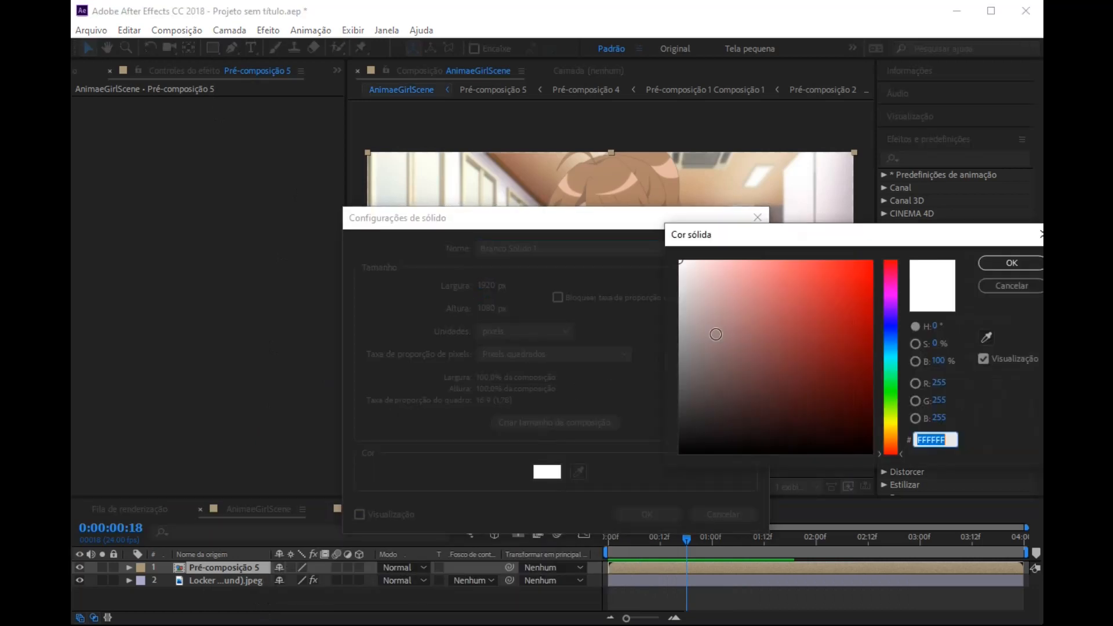
click(1012, 263)
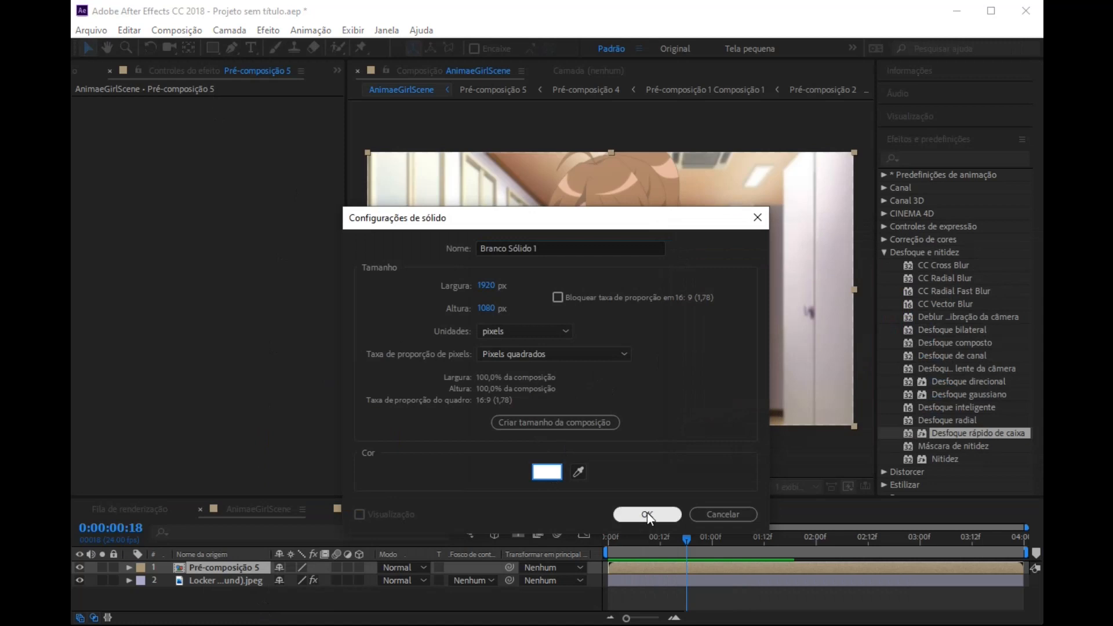
click(647, 513)
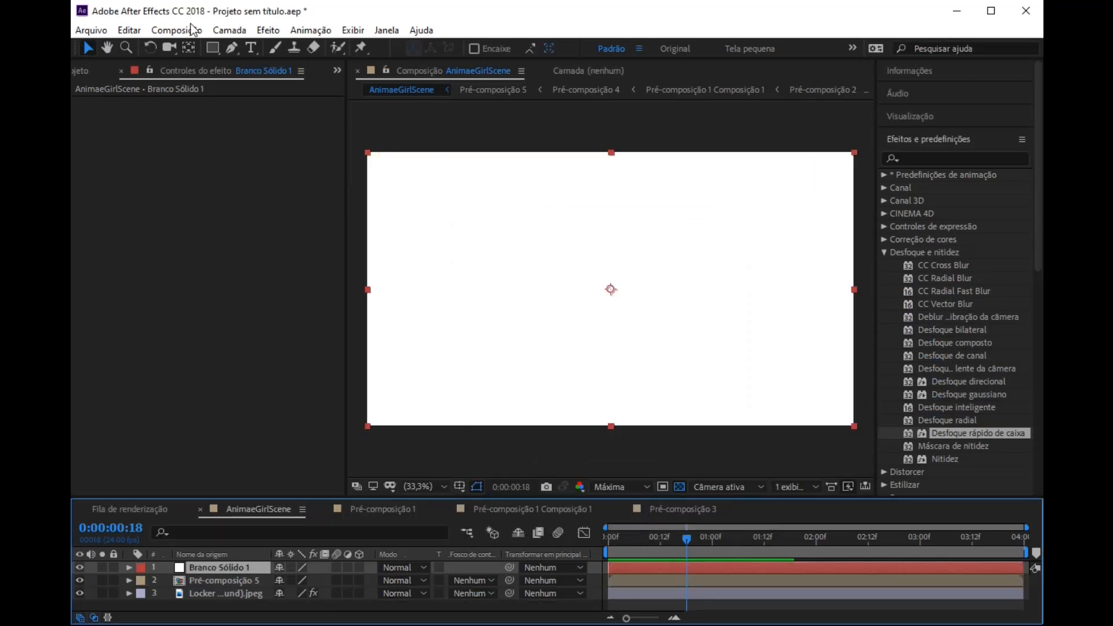
Step: Draw a closed Pen mask on the white solid, keeping only a band across the ceiling down to the character's hair
click(232, 48)
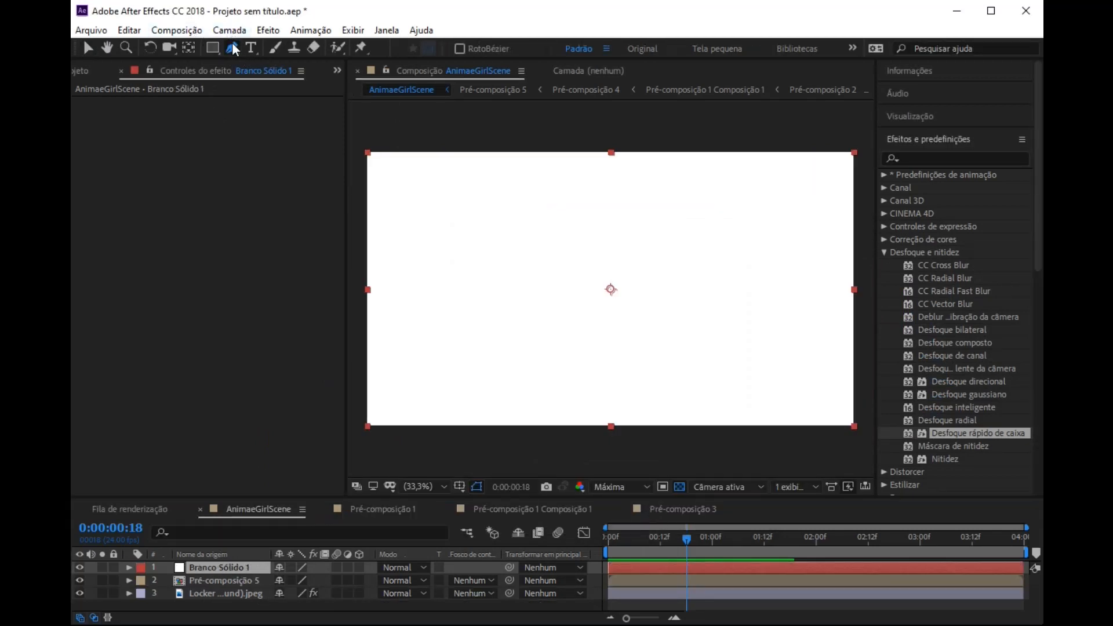
click(358, 159)
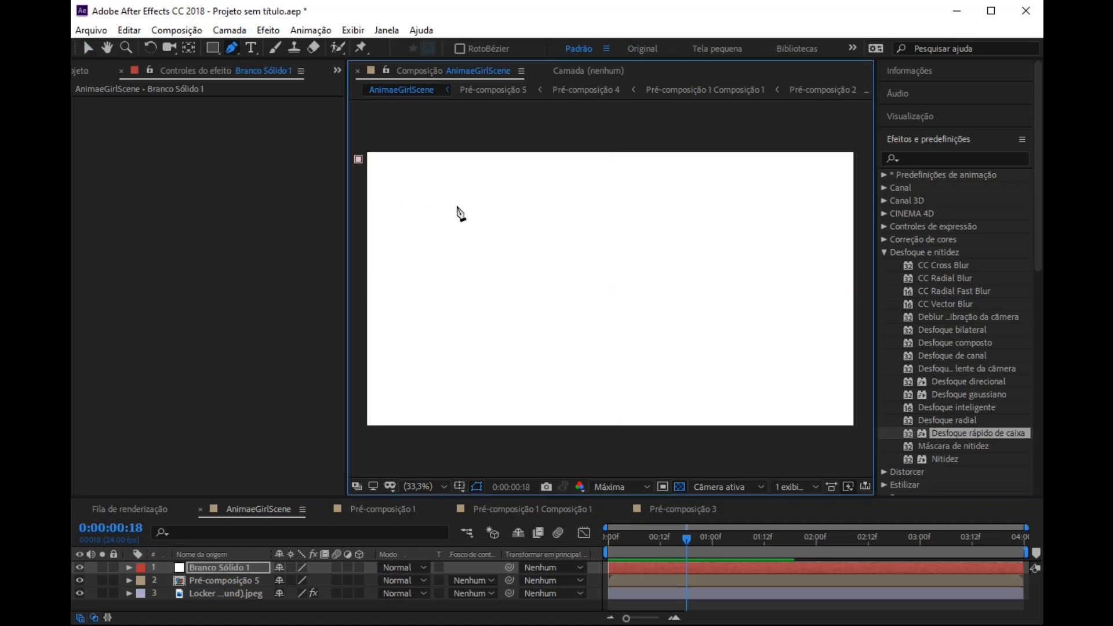
click(505, 199)
click(744, 197)
scroll(759, 200, down, 2)
click(758, 231)
click(791, 198)
click(796, 157)
click(638, 111)
click(459, 140)
click(461, 182)
click(484, 223)
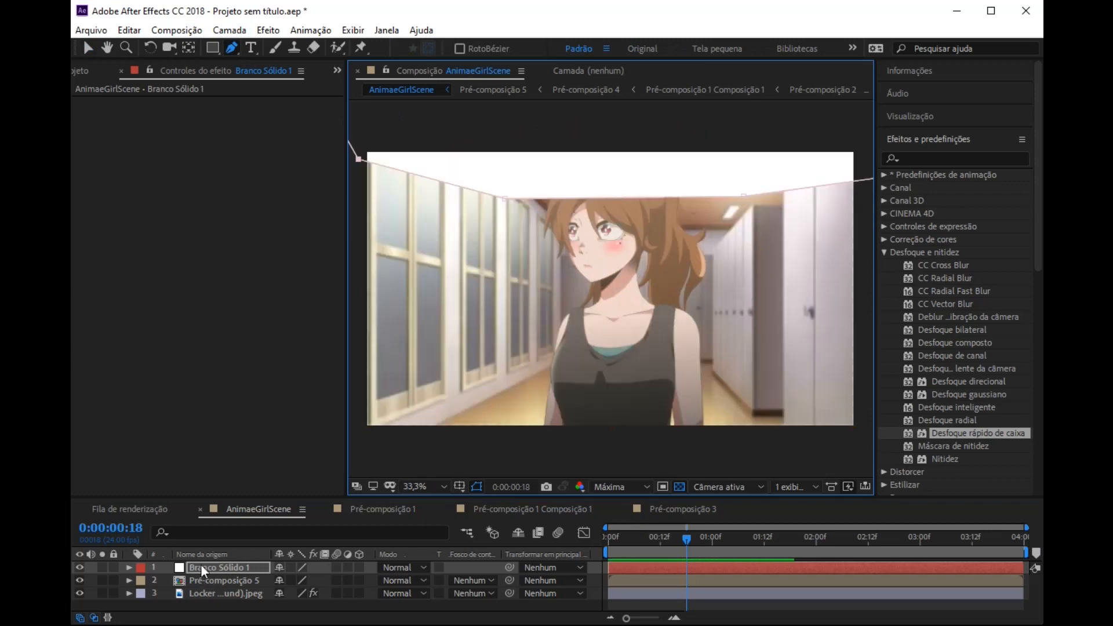
Step: Hide the mask outlines in the viewer and set the feather (Difusão da máscara) of the solid's Máscara 1 to 146 pixels
click(130, 568)
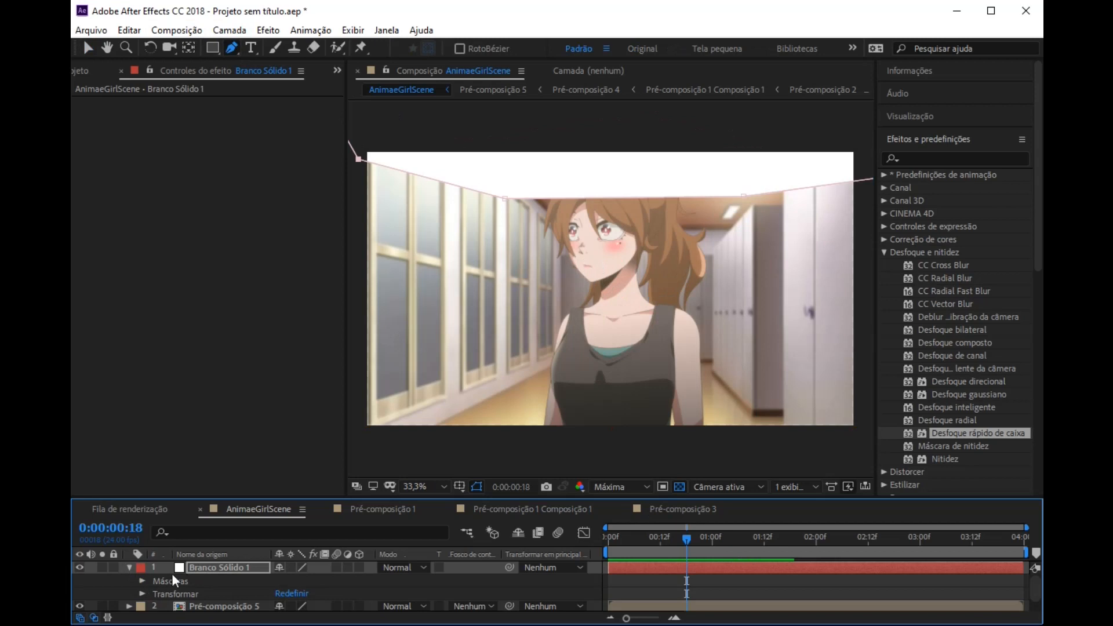
click(141, 578)
scroll(190, 572, down, 2)
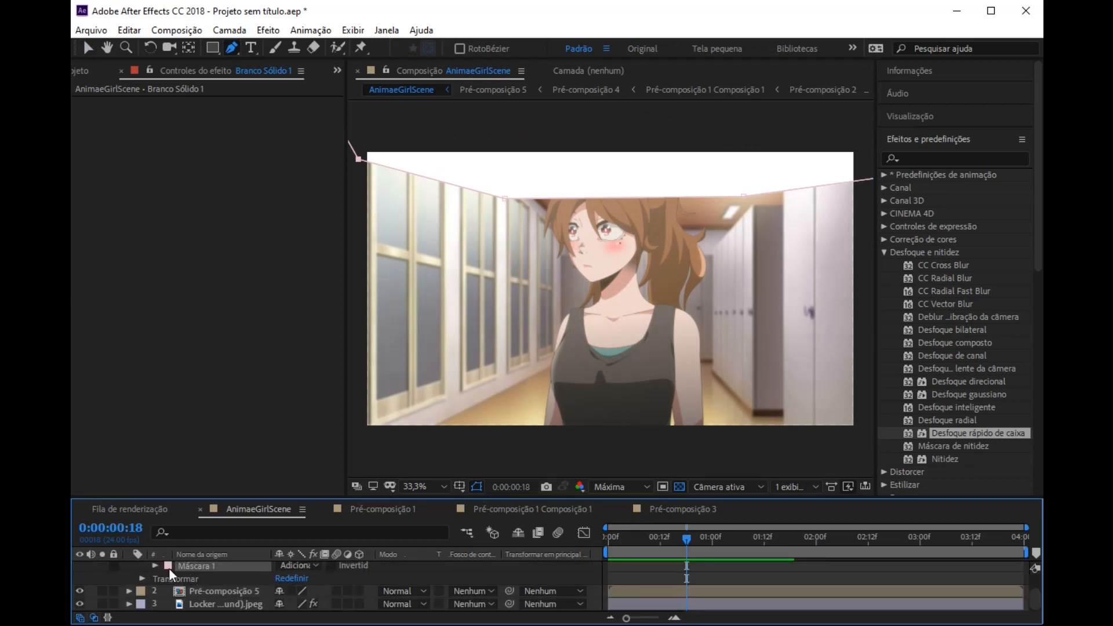
click(154, 566)
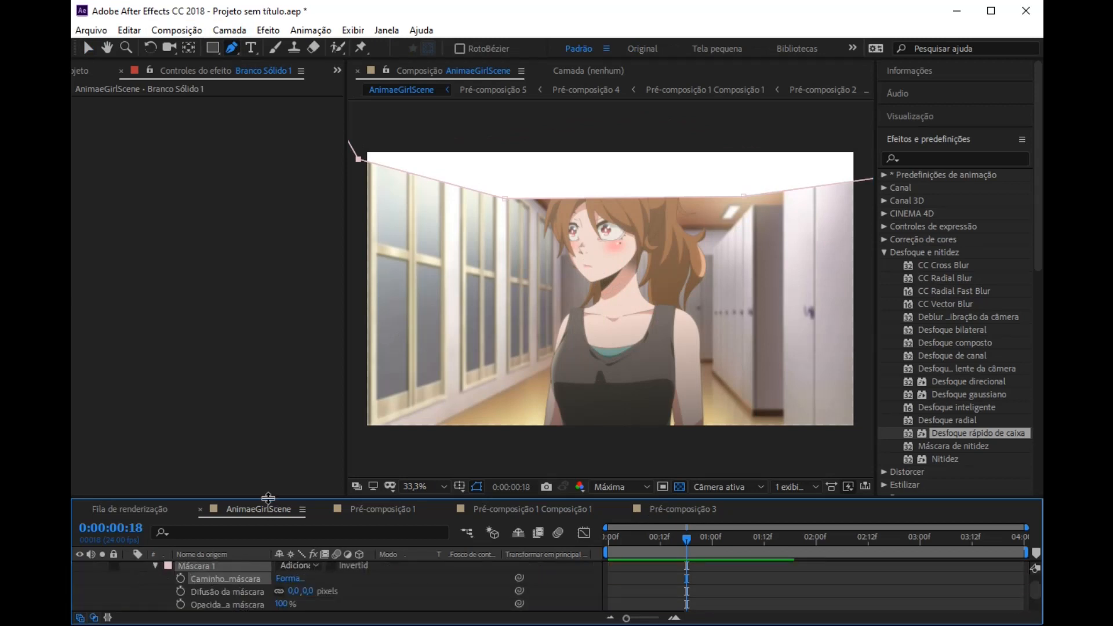
drag(268, 497, 270, 463)
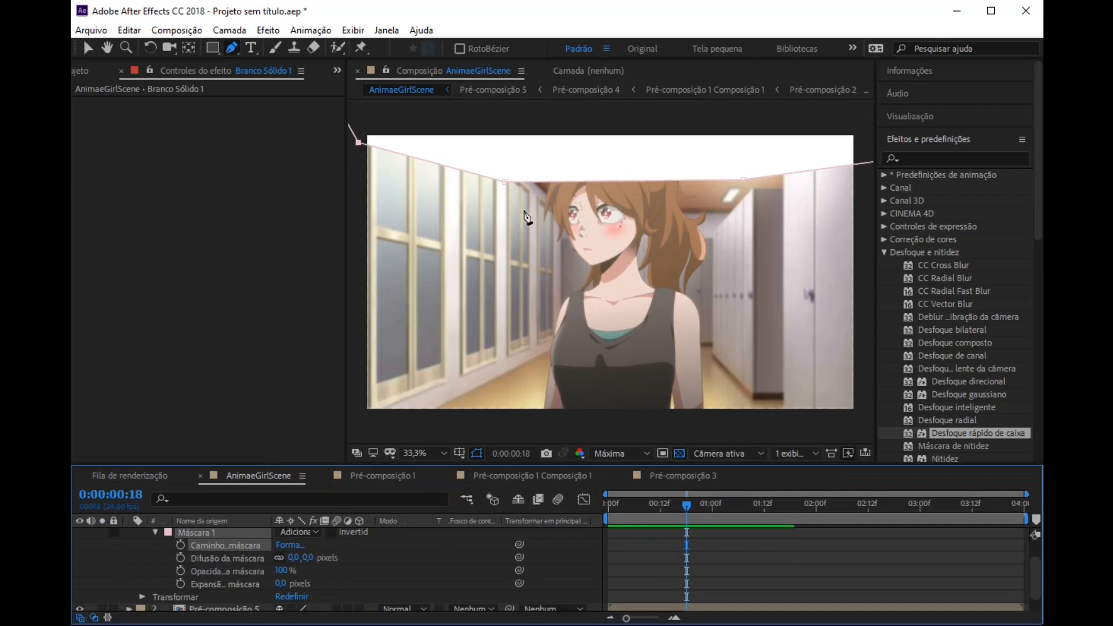
click(476, 453)
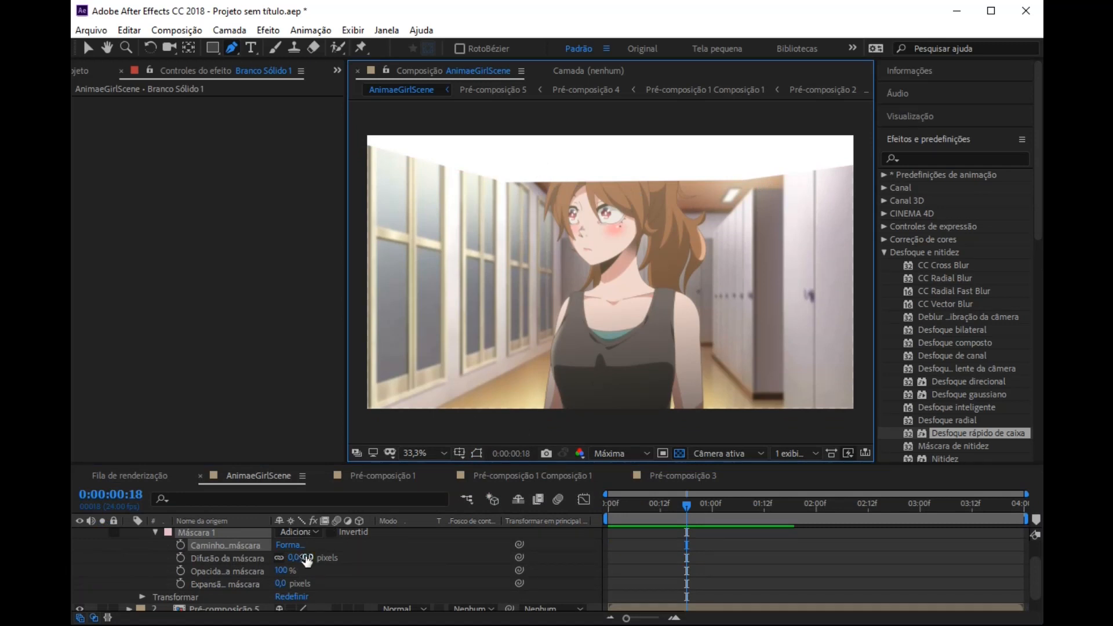
drag(307, 560, 392, 559)
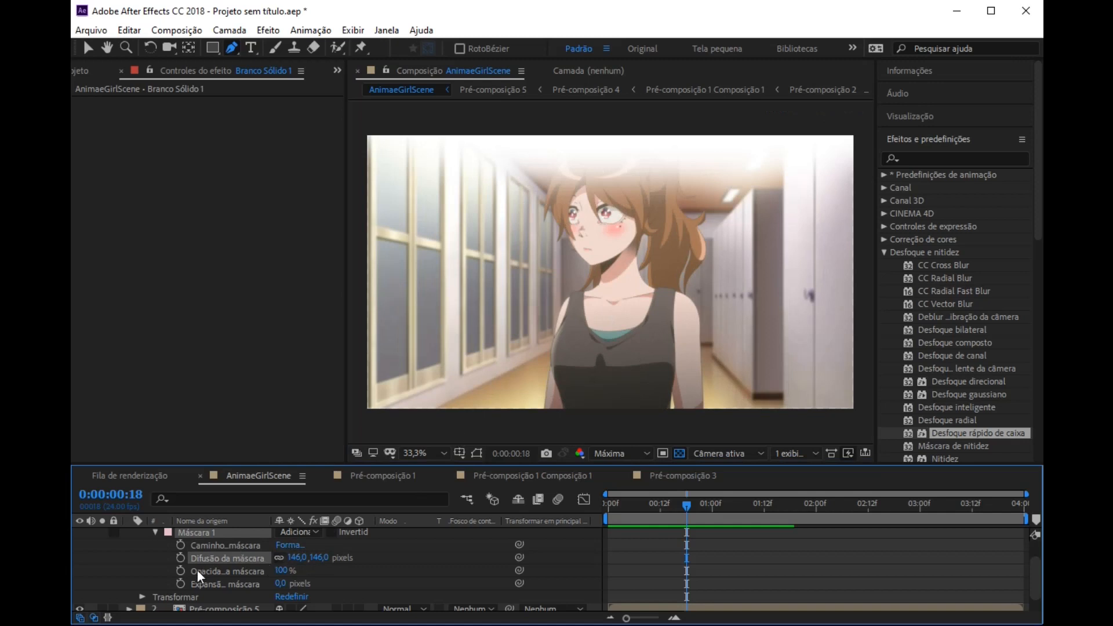
scroll(179, 567, up, 2)
click(155, 561)
click(129, 534)
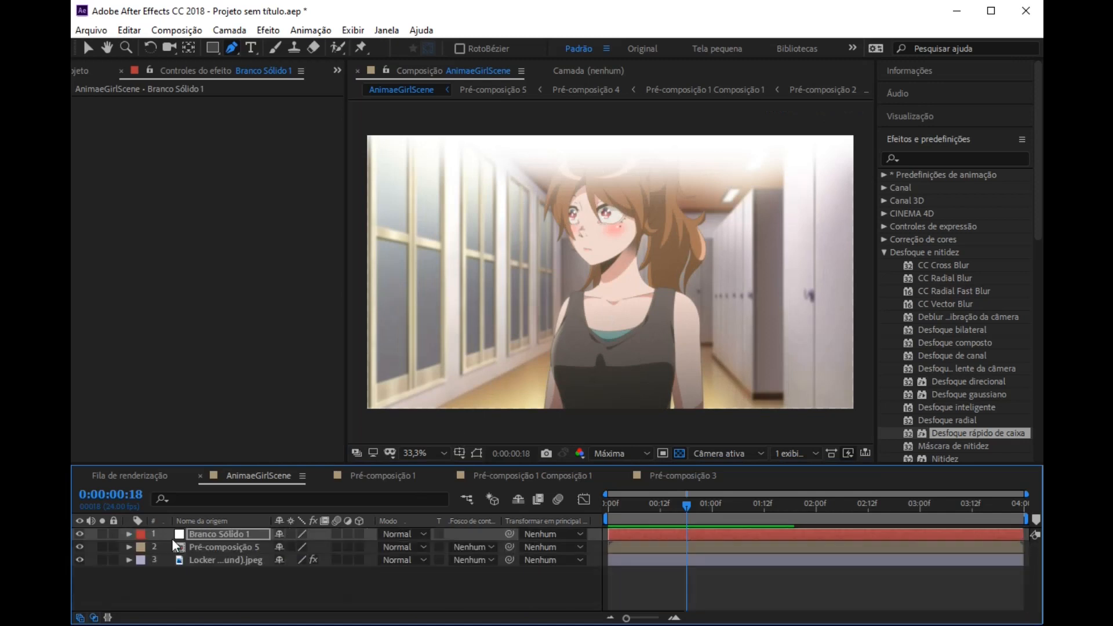
Step: Try Subexposição de cor on the Branco Sólido 1 layer and settle on the Adicionar blending mode
click(417, 536)
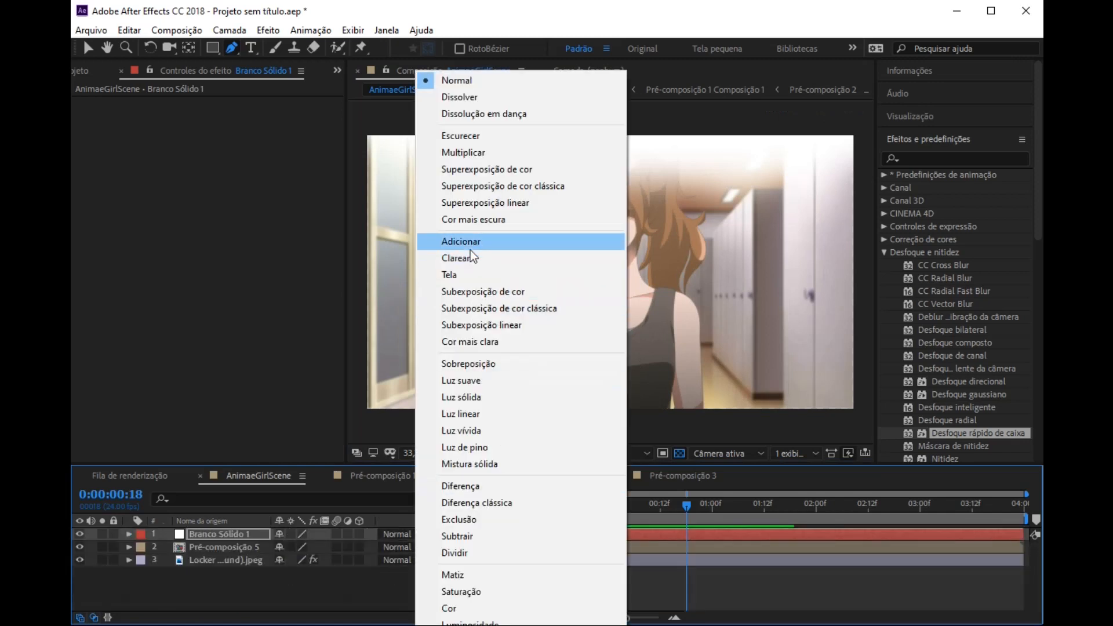
click(474, 292)
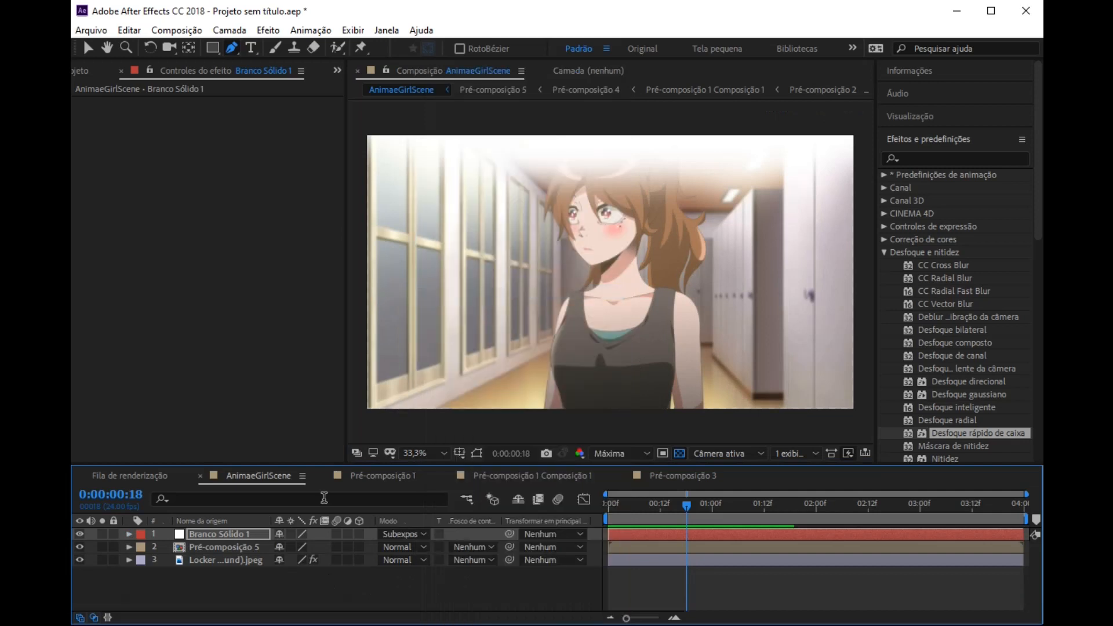
click(418, 533)
click(479, 239)
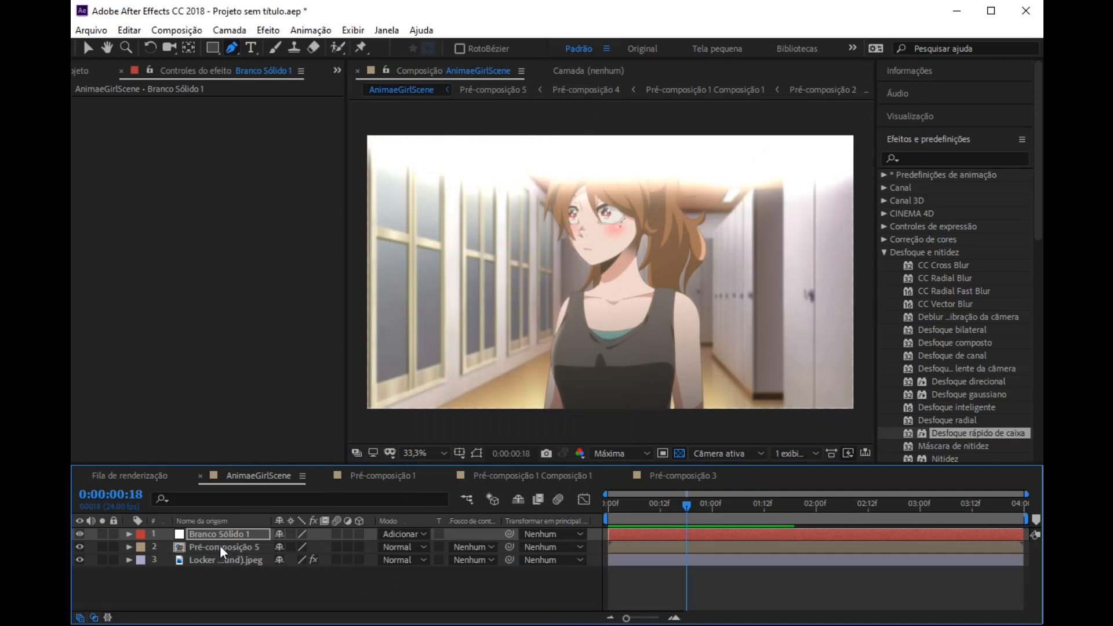
Step: Widen the feather of Branco Sólido 1's mask slightly and lower the layer's opacity to about 26%
key(m)
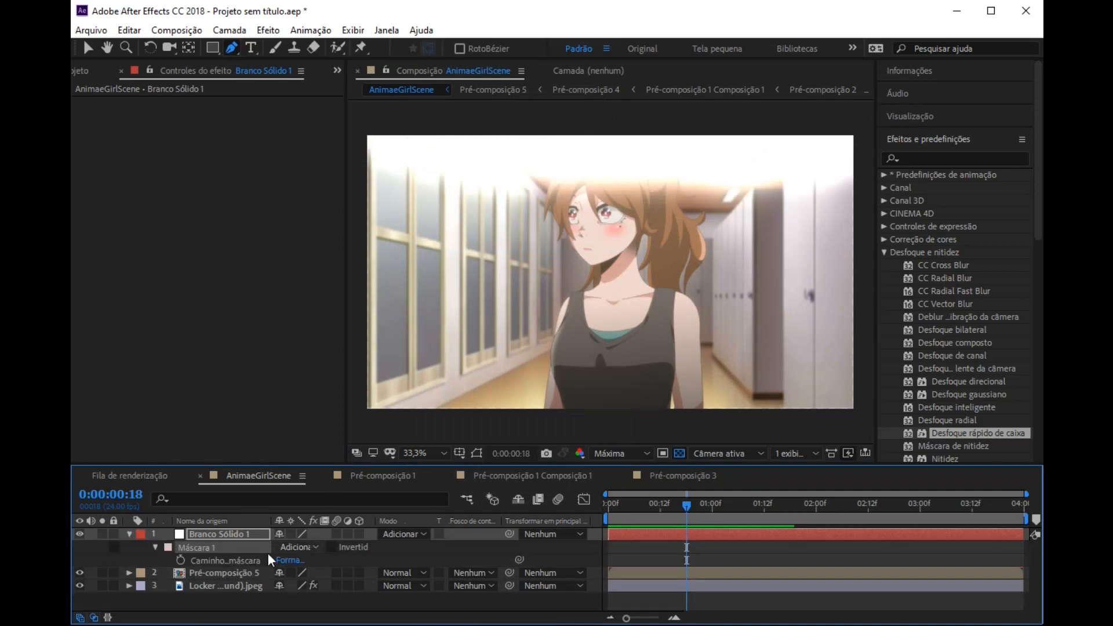
click(154, 547)
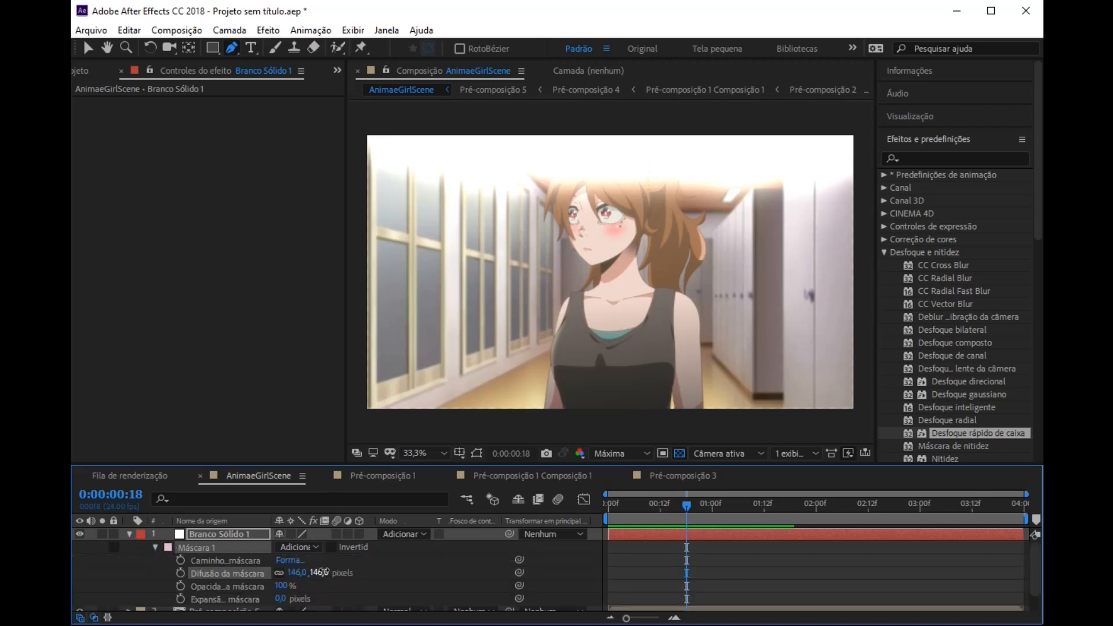
key(t)
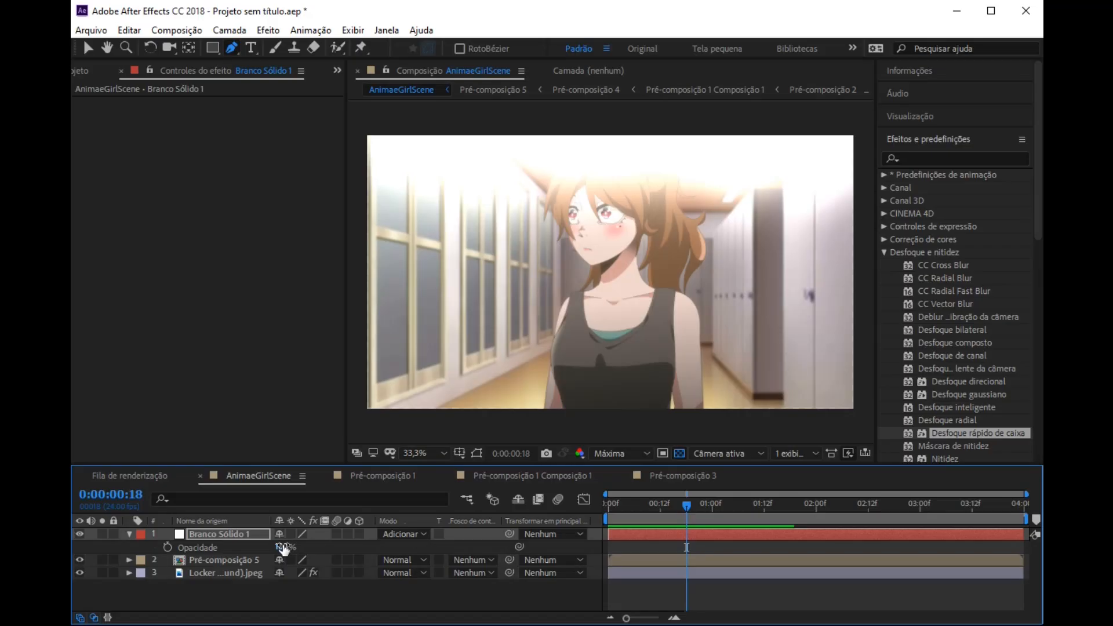
drag(267, 552, 237, 552)
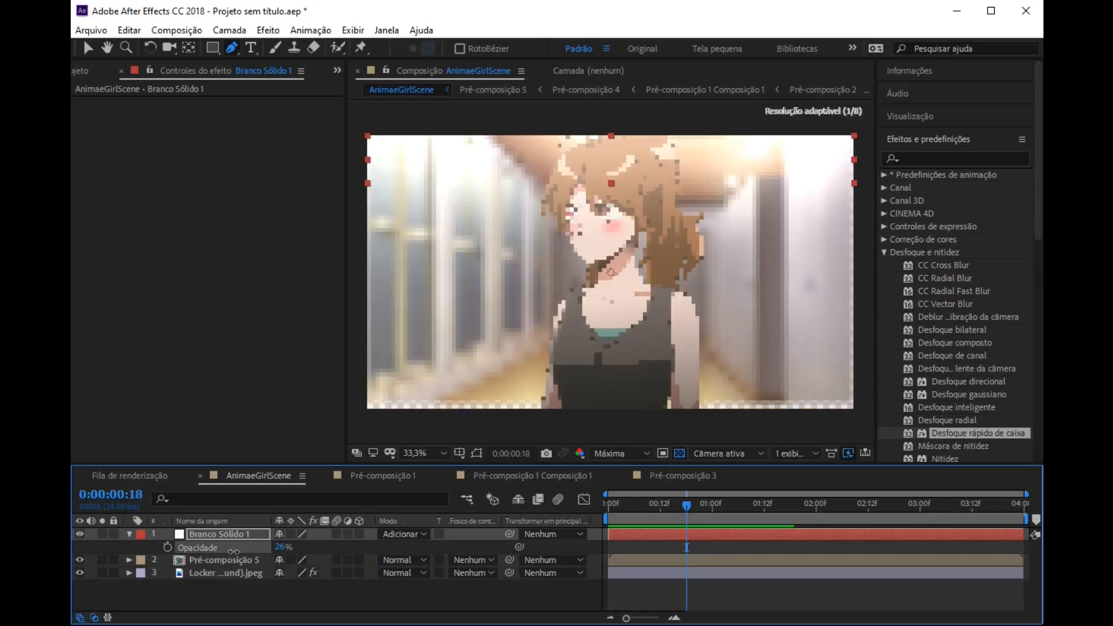
click(129, 535)
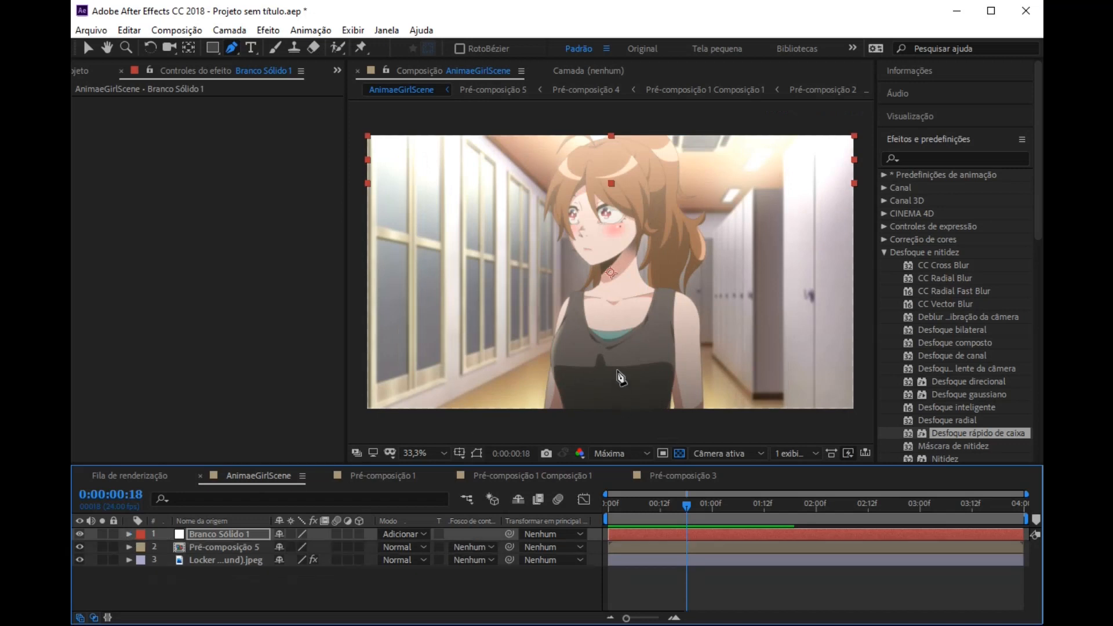
Step: Select the Pré-composição 5 layer, widen the composition viewer and fit the frame to it
click(189, 547)
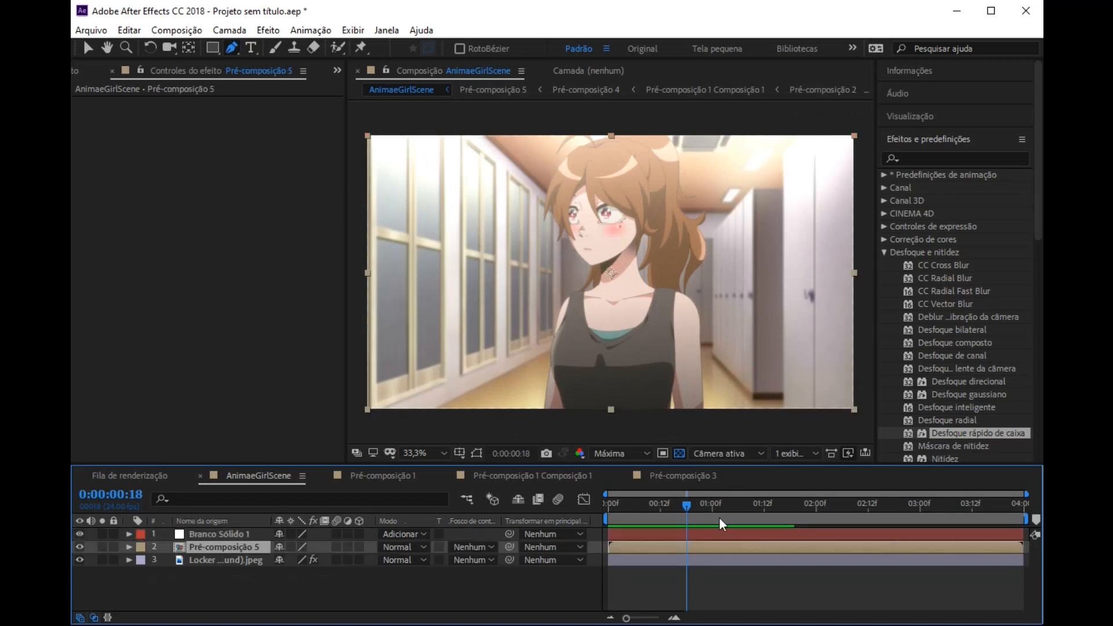
click(92, 48)
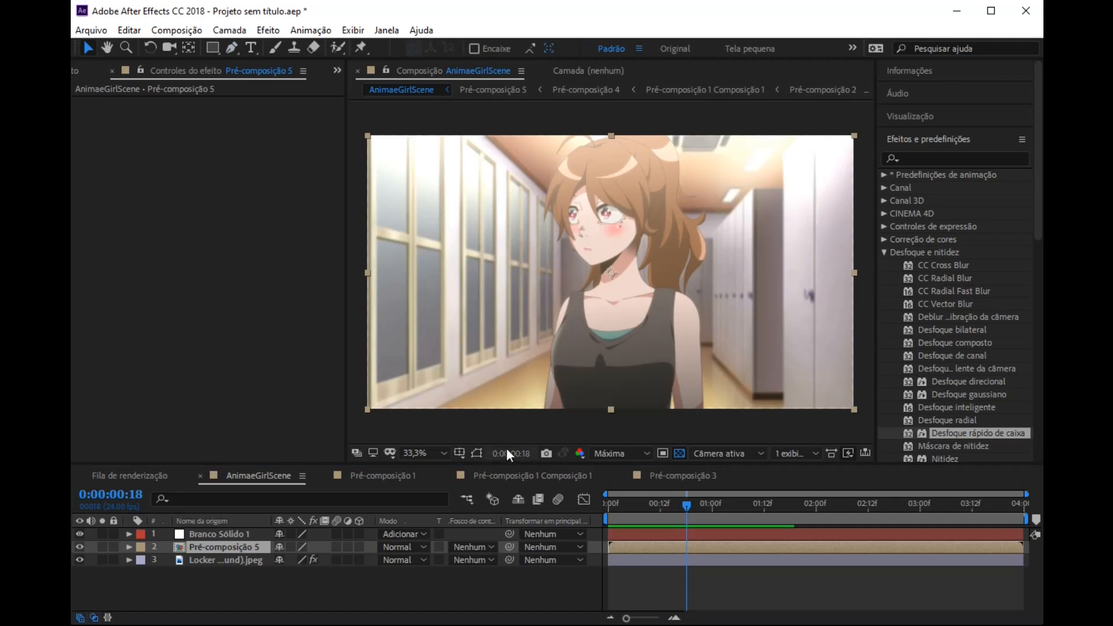
drag(343, 294, 303, 284)
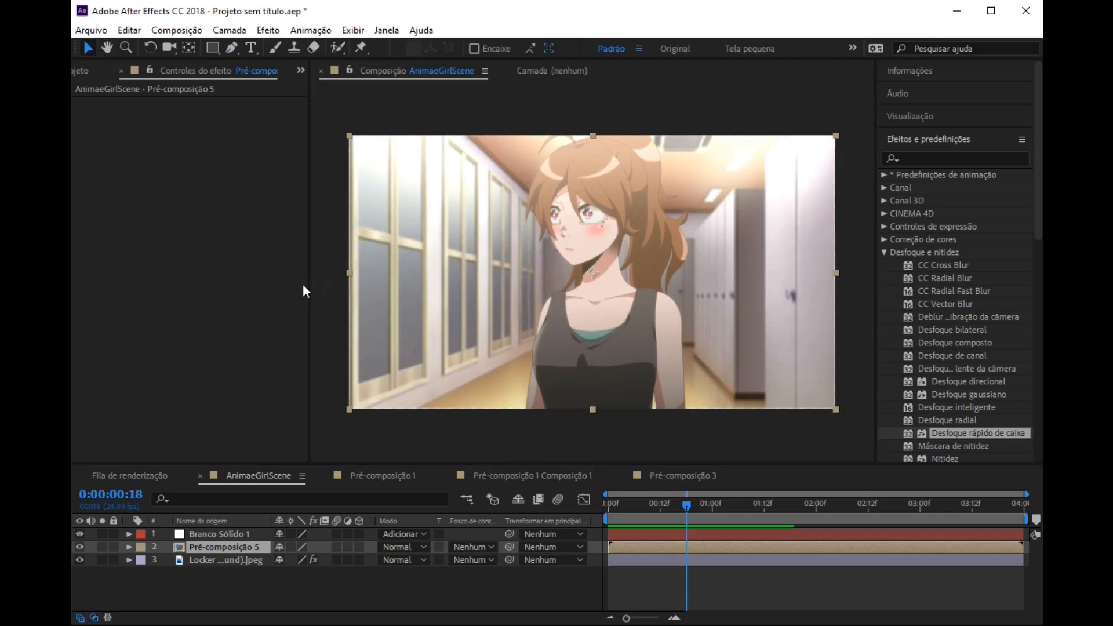
click(374, 450)
click(377, 486)
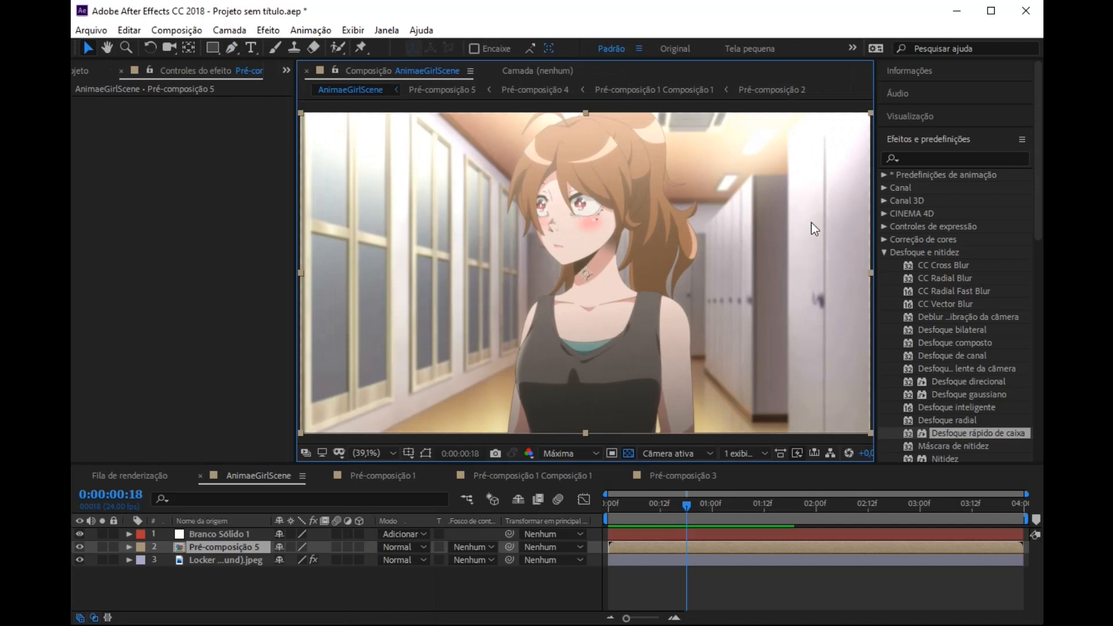
click(885, 254)
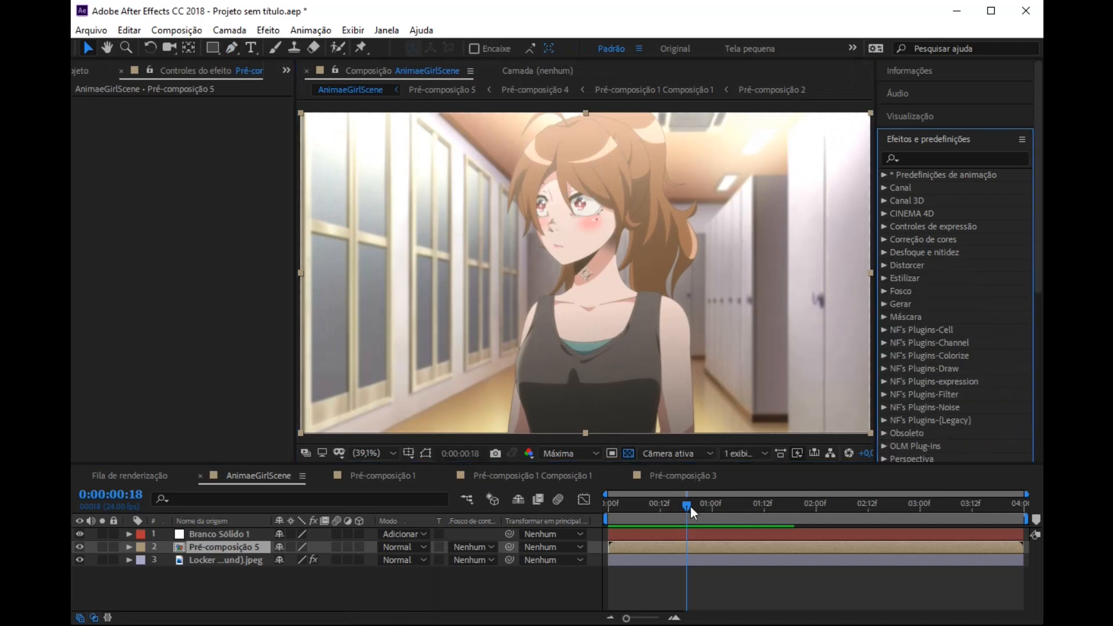
Step: Preview the animation from 0:00:01:06 to check the head turn with the white light
click(740, 506)
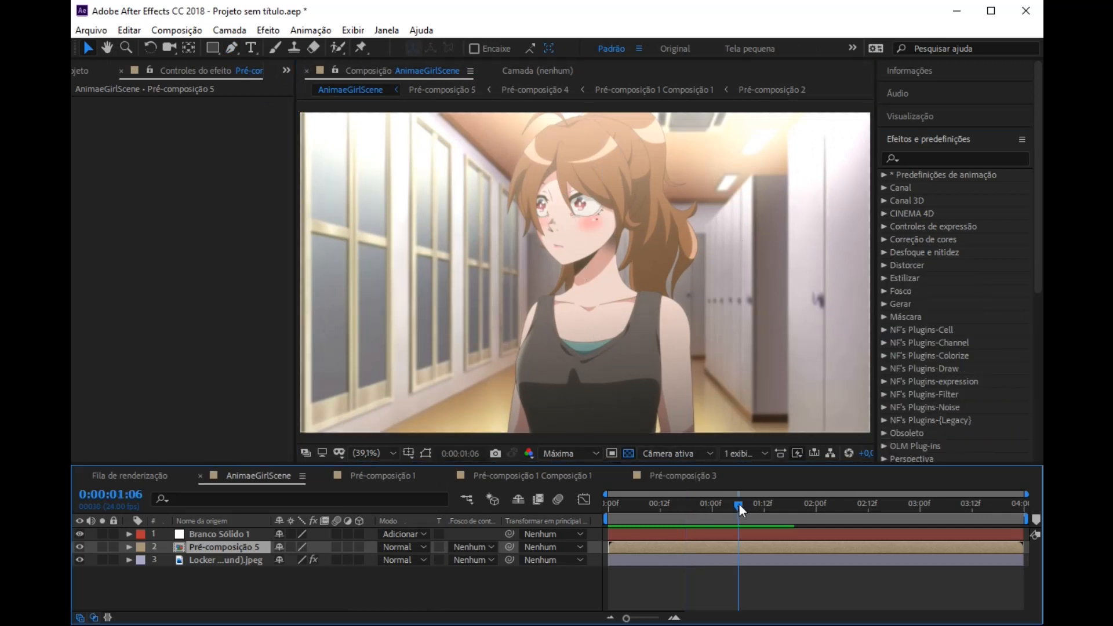
key(space)
key(space)
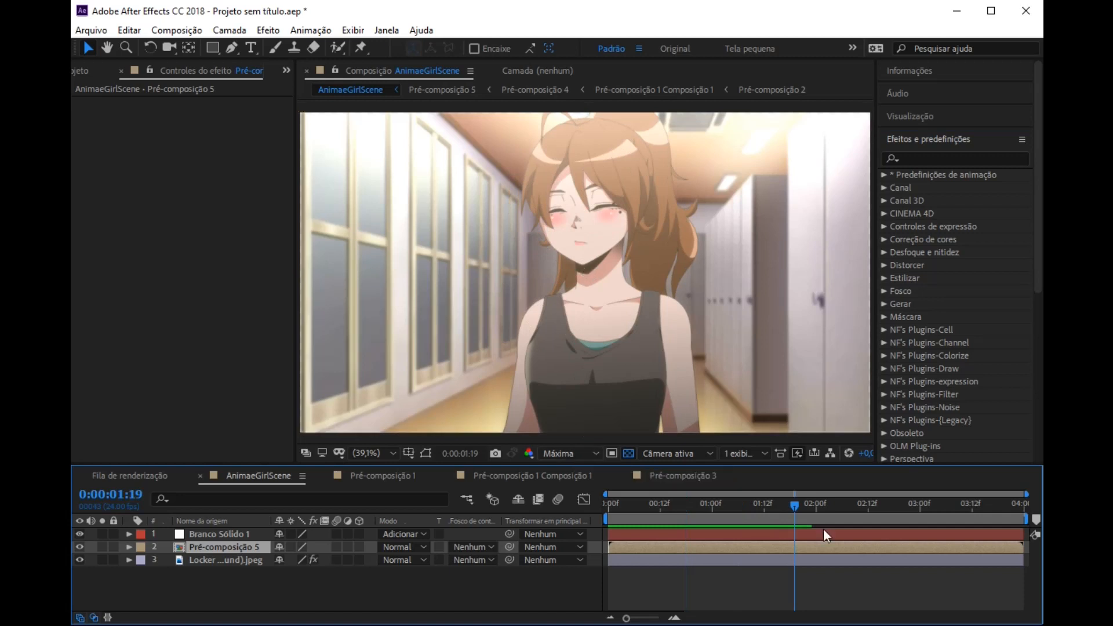
Step: Set the preview resolution to Quarto and play back the animation from about 0:00:00:15
click(554, 454)
click(575, 537)
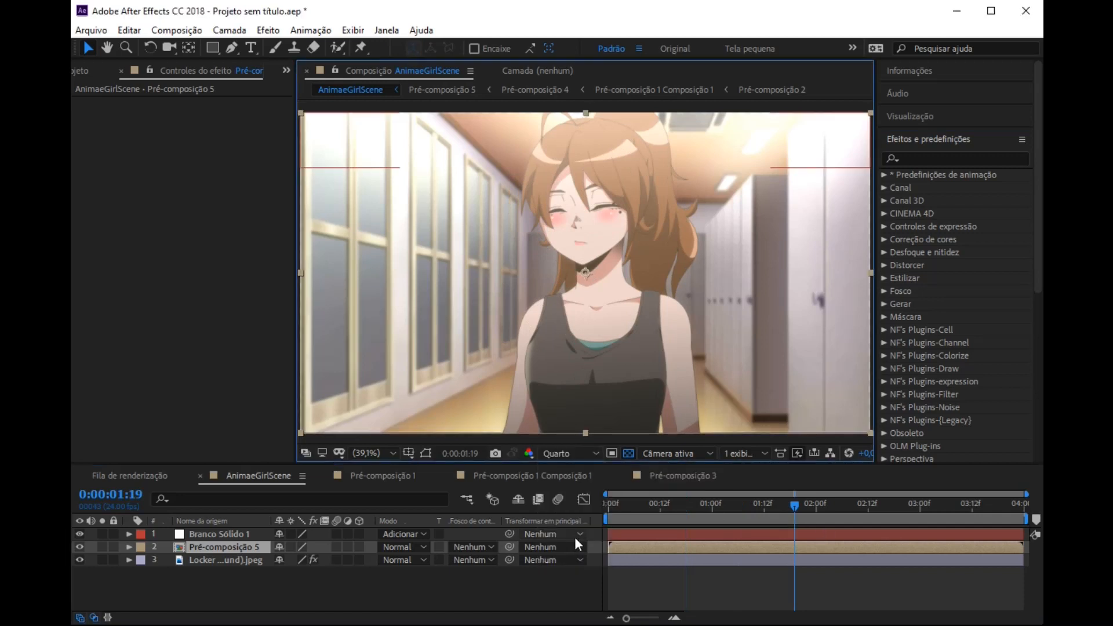
click(700, 500)
click(674, 502)
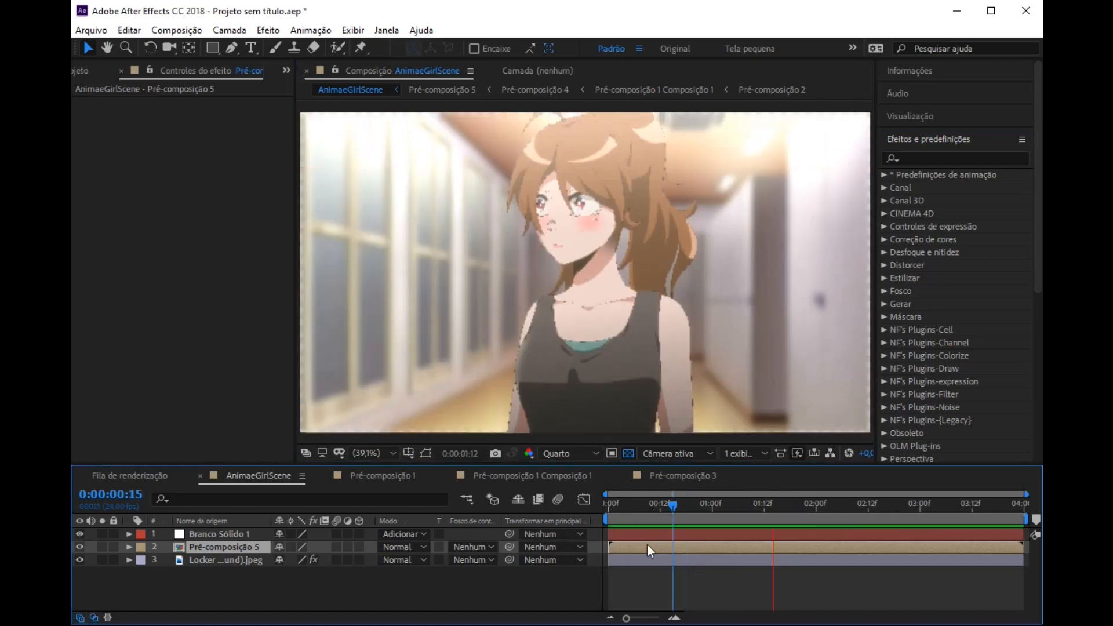
key(space)
key(space)
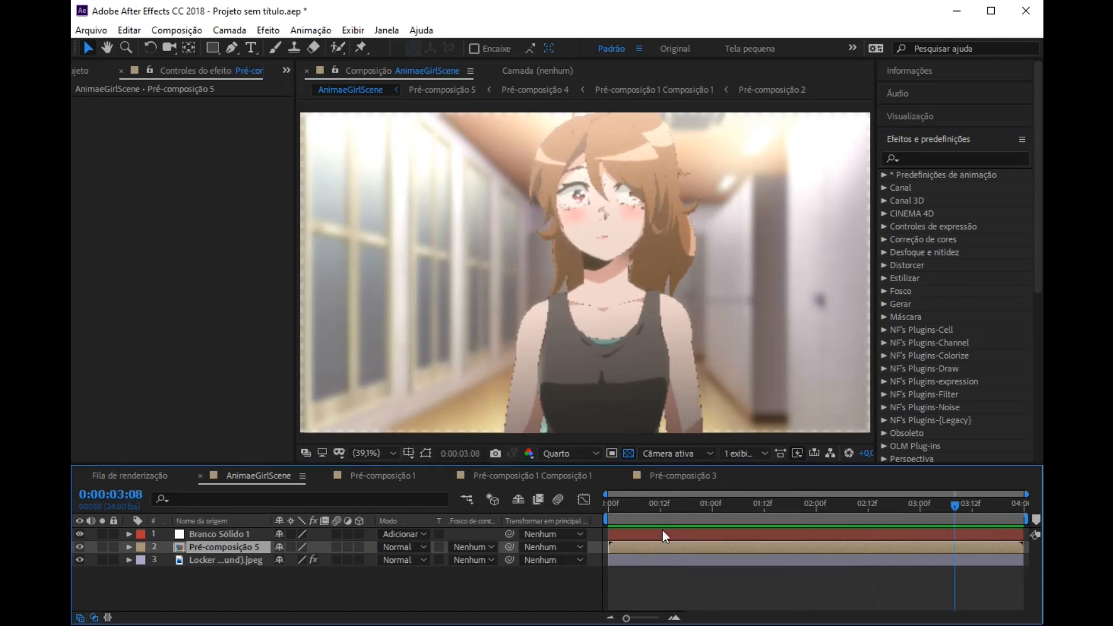
Step: Move to 0:00:01:16 and apply the CC Wide Time effect from the Tempo category to Pré-composição 5
click(746, 505)
drag(753, 503, 782, 504)
drag(1038, 249, 1041, 369)
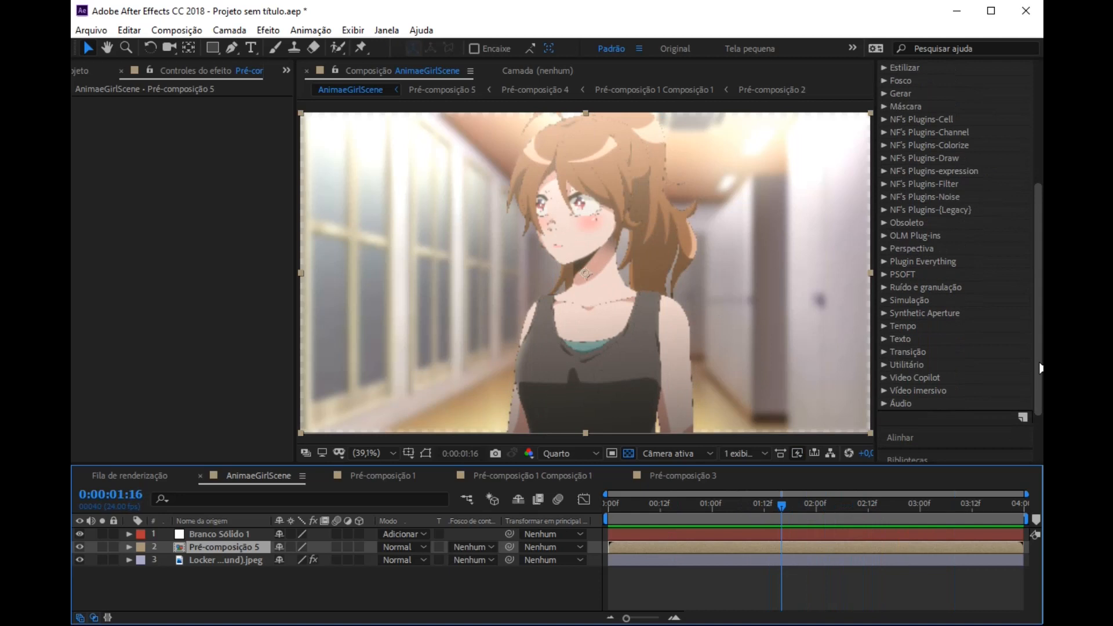
click(884, 327)
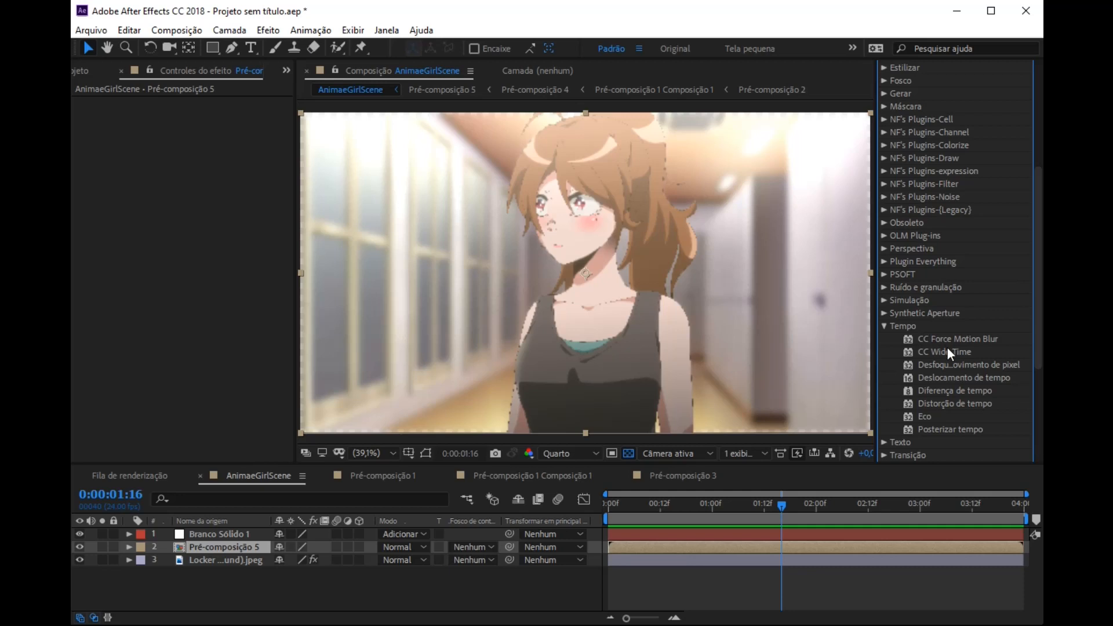
click(948, 355)
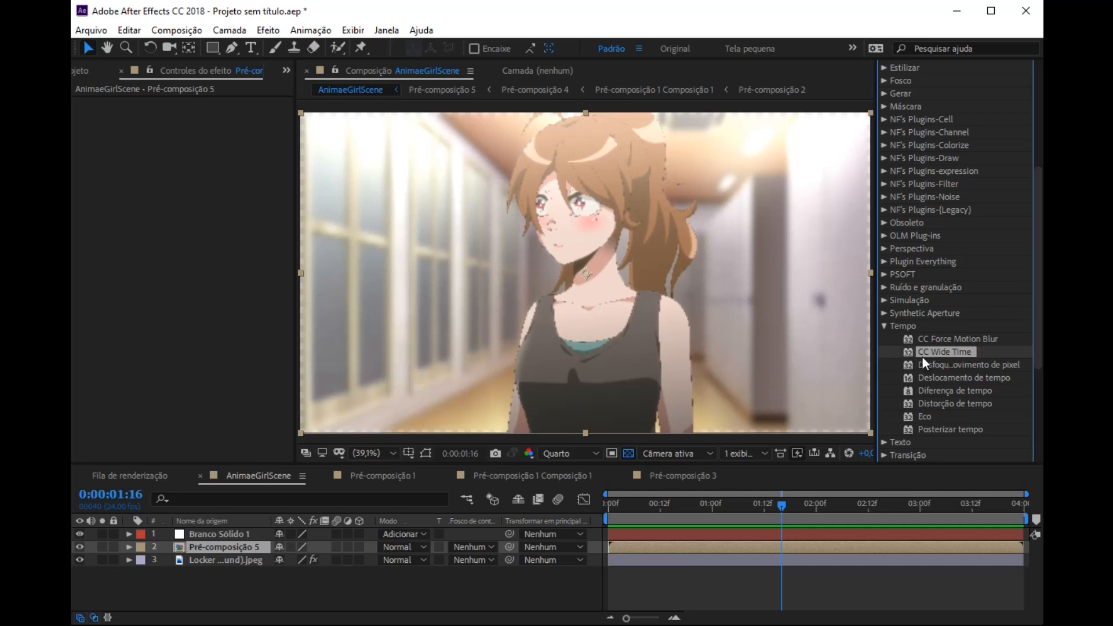
drag(955, 353, 203, 550)
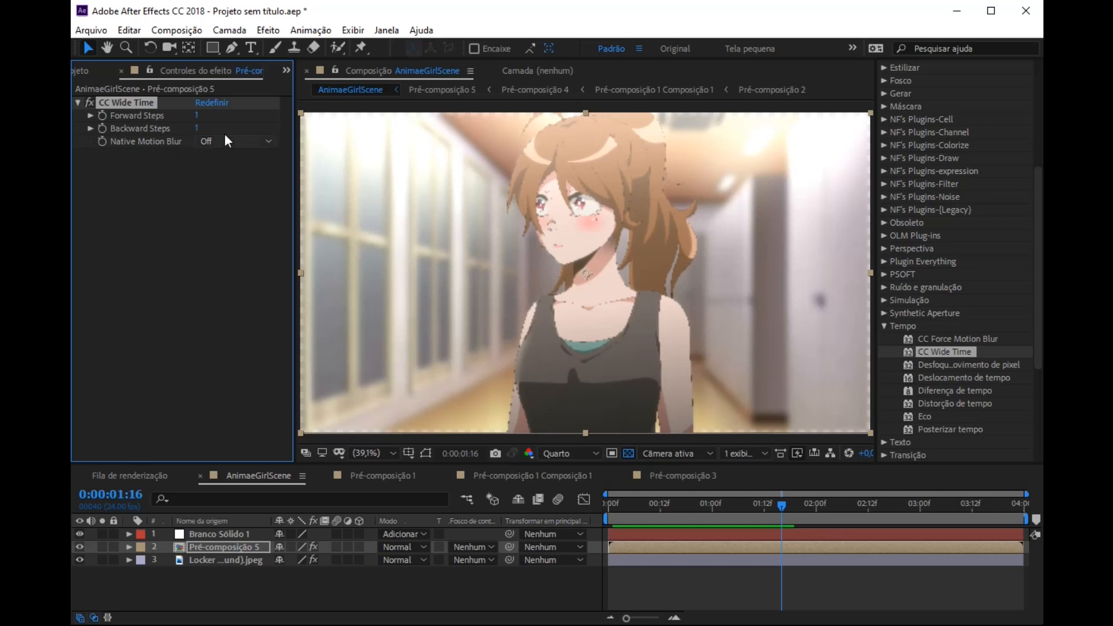
Step: Set the preview resolution to Máxima and play back the animation at 100% zoom around the face
click(563, 453)
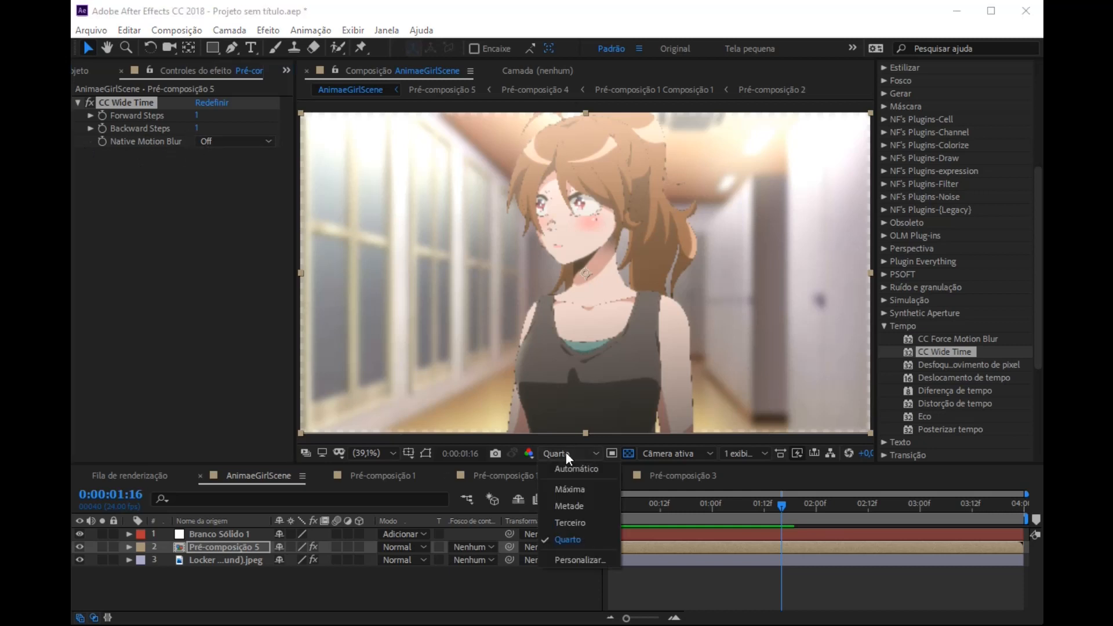
click(584, 489)
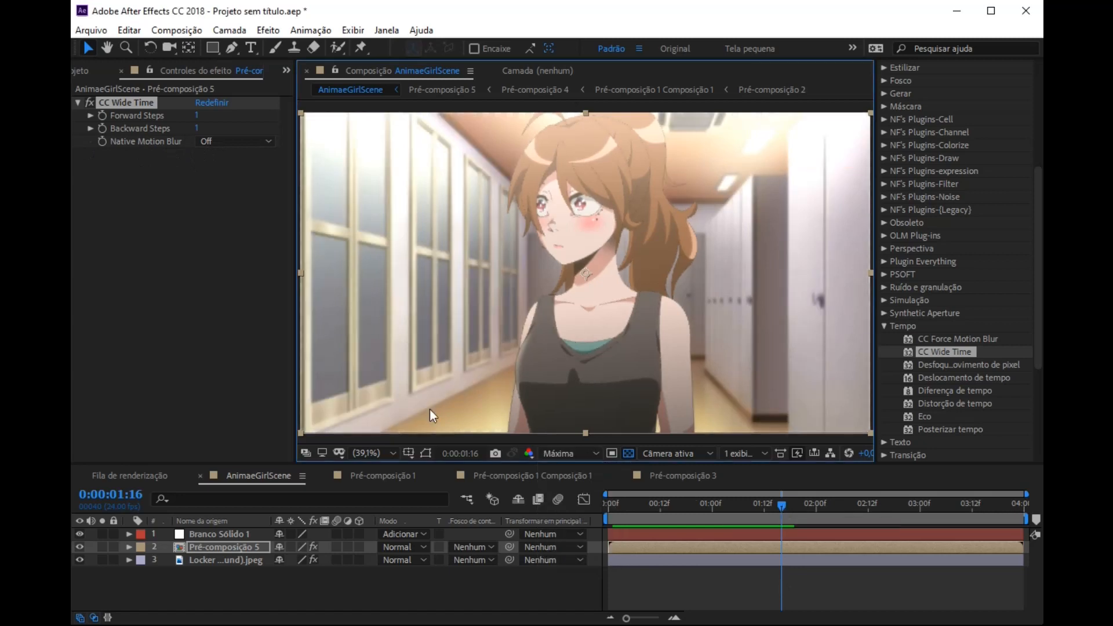
key(slash)
drag(578, 193, 593, 298)
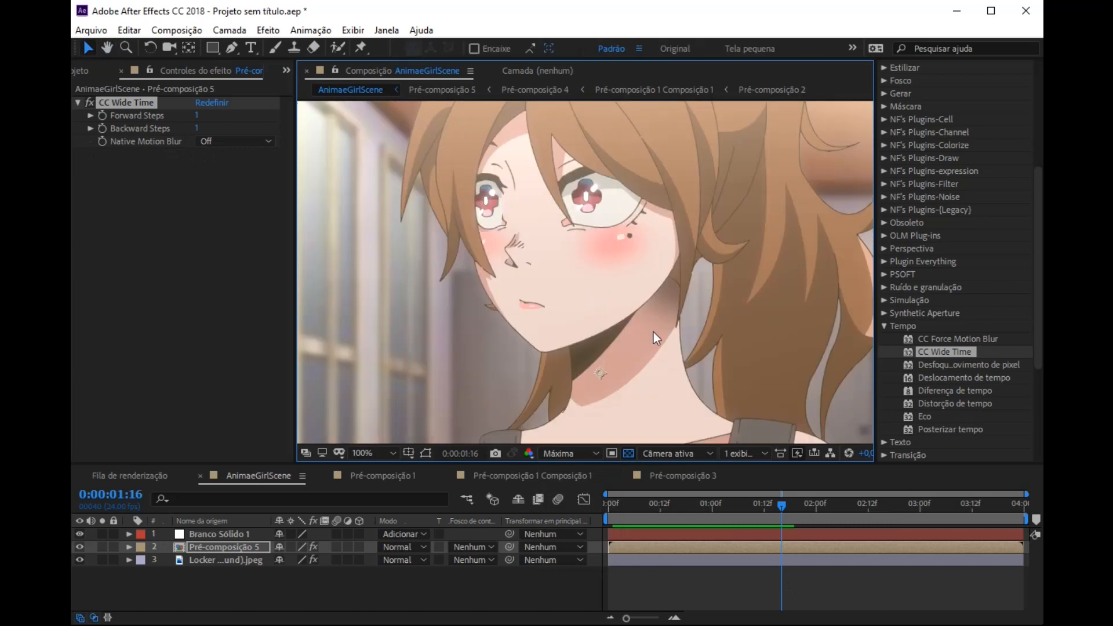
key(space)
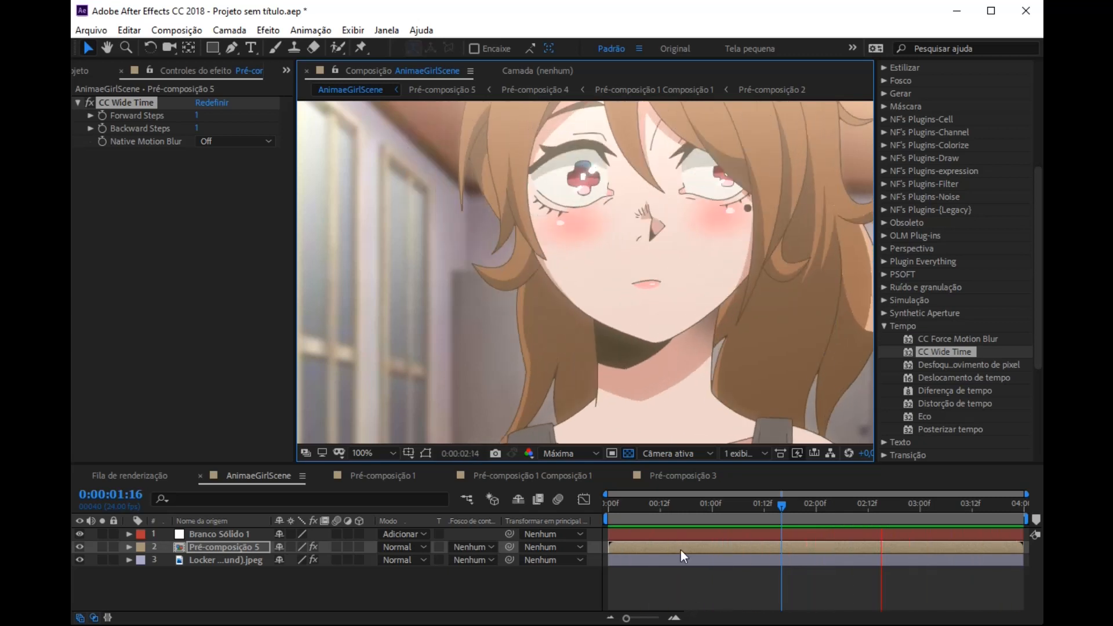
key(space)
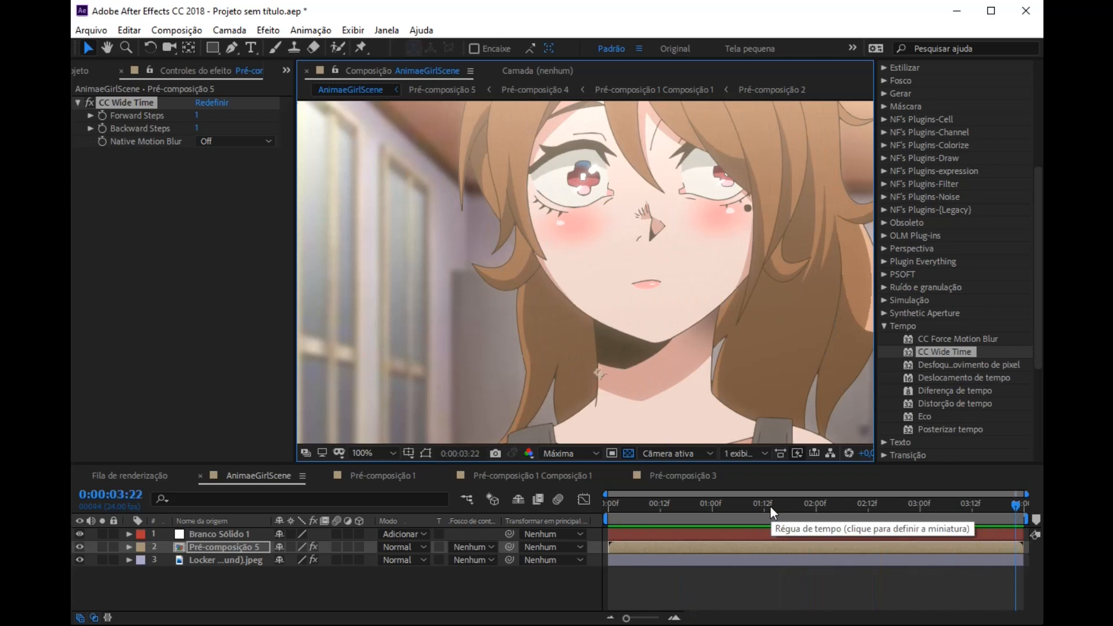
Step: Scrub through the head turn from about 0:00:01:12 to 0:00:02:00 to examine the blended frames
drag(770, 506, 795, 506)
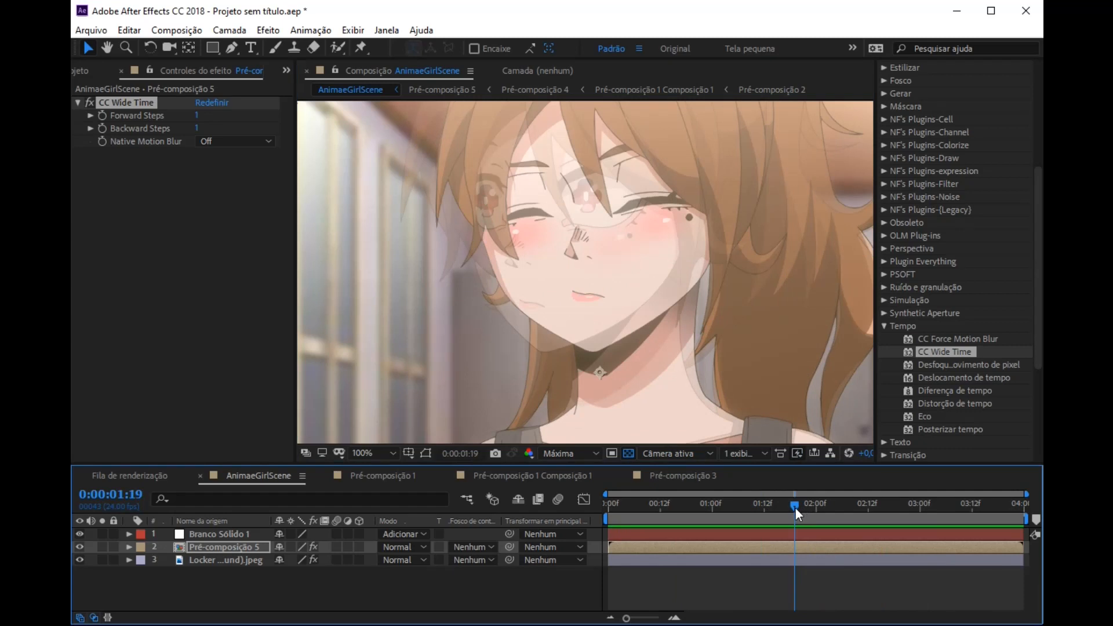
mouse_move(795, 510)
mouse_down()
mouse_move(871, 515)
mouse_move(817, 511)
mouse_up()
scroll(626, 377, down, 1)
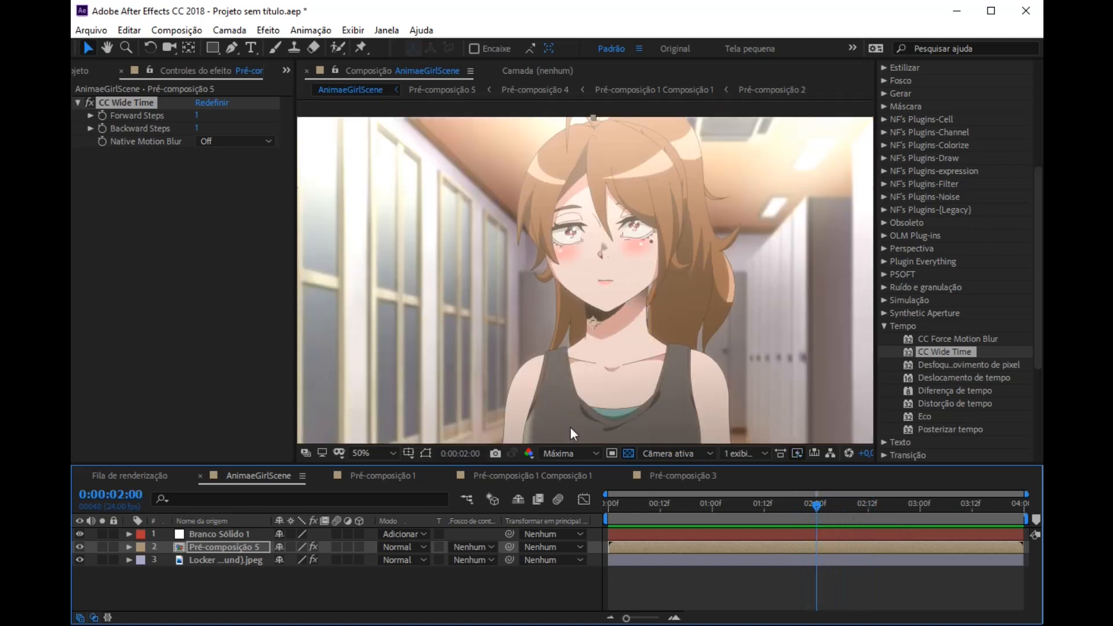
Step: Fit the frame to the viewer and preview the animation from 0:00:00:00 to check the effect
click(374, 445)
click(379, 478)
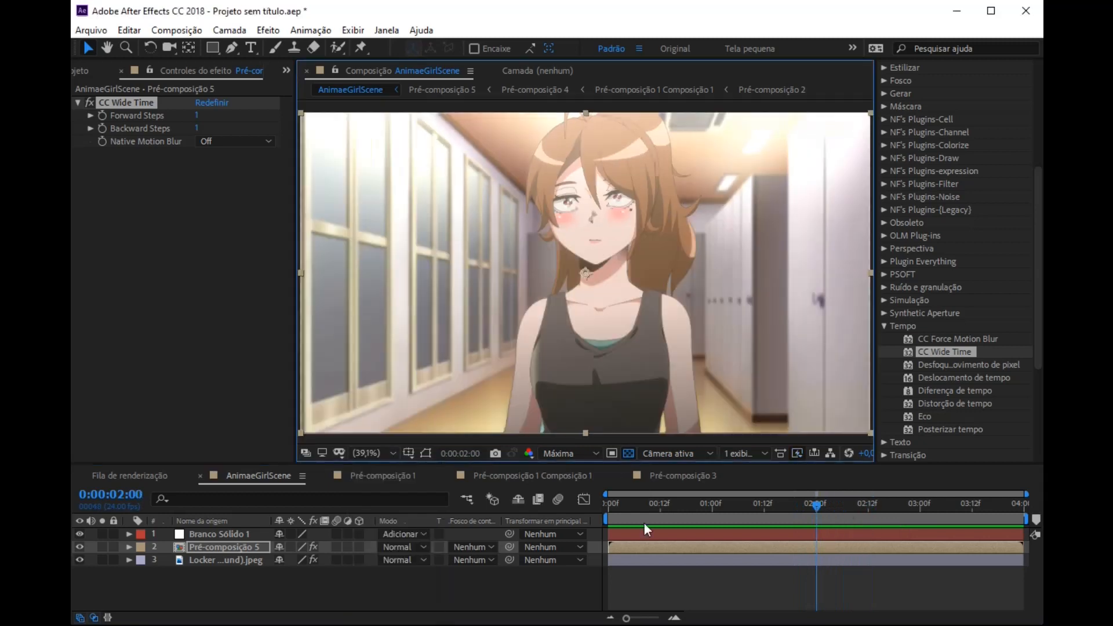
drag(651, 508, 545, 506)
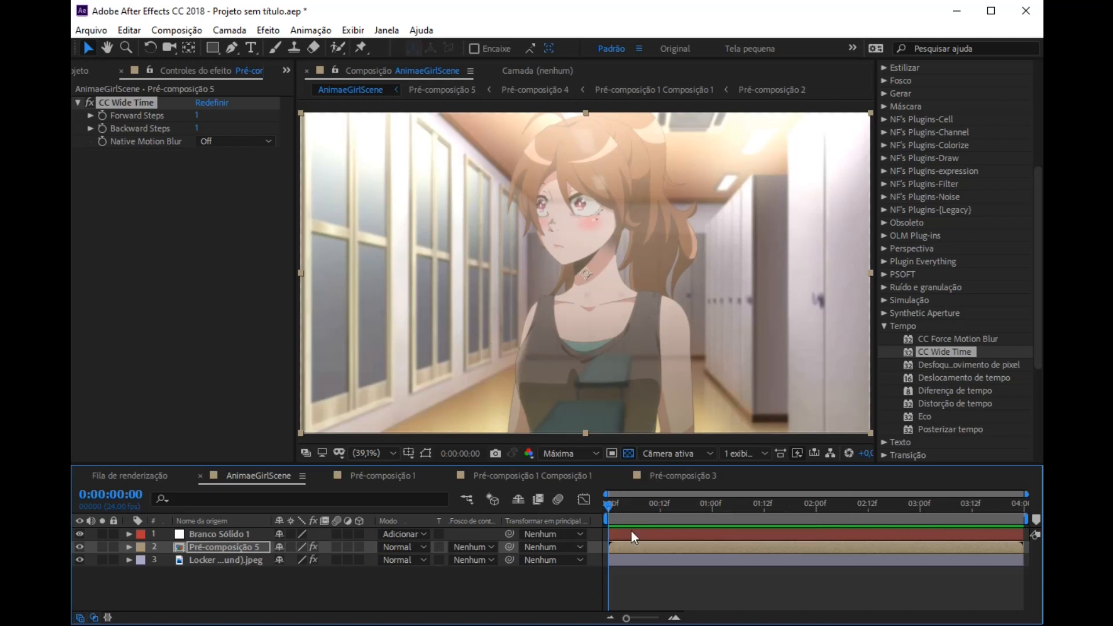
key(space)
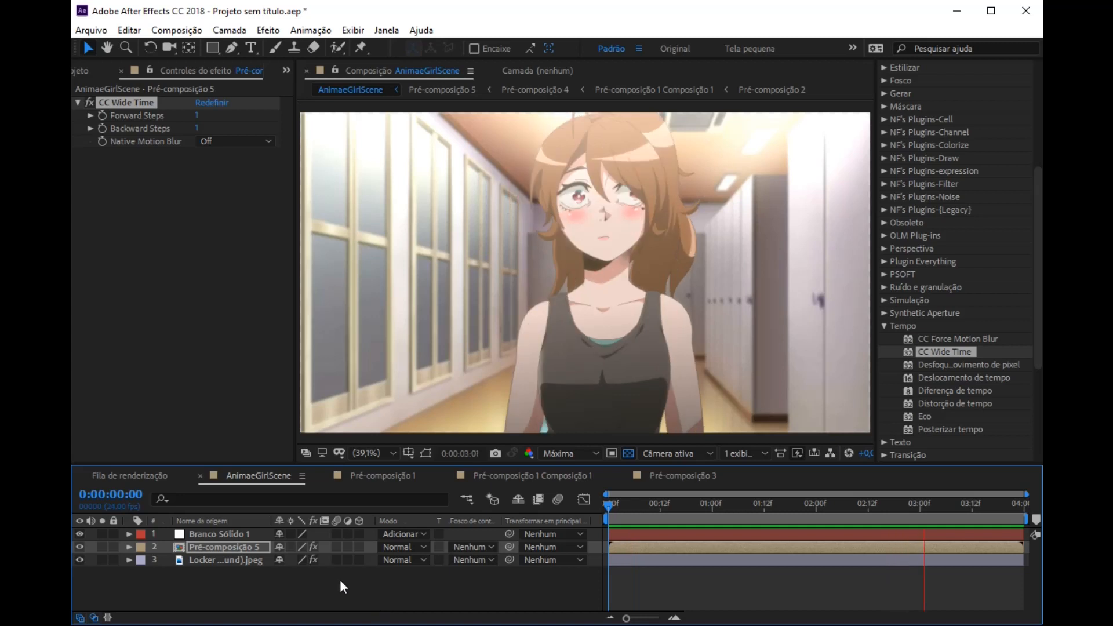
key(space)
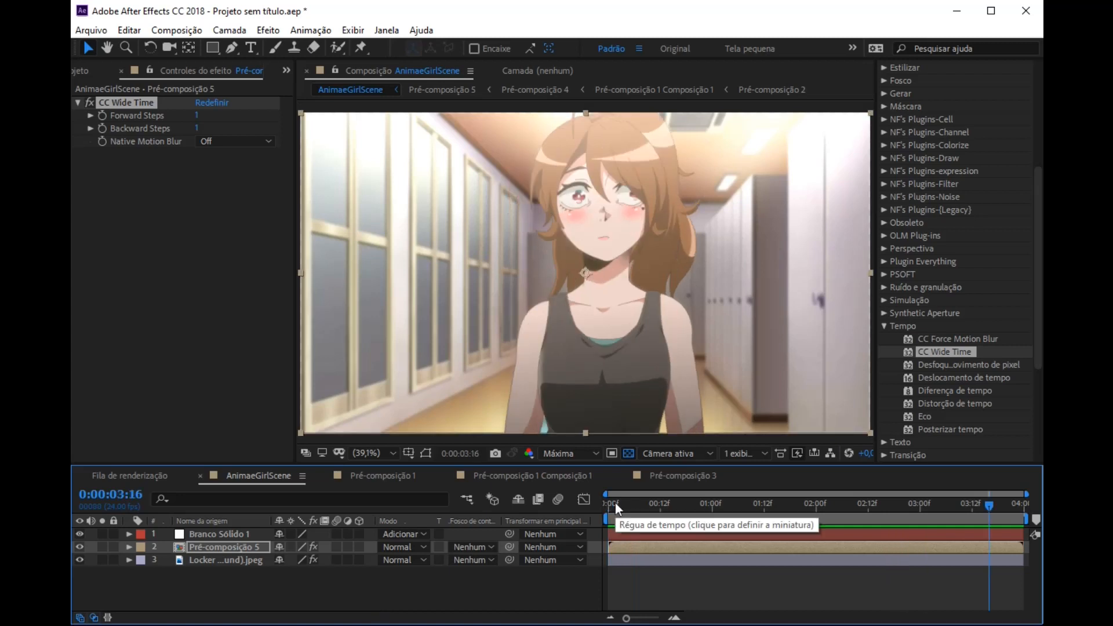
key(Home)
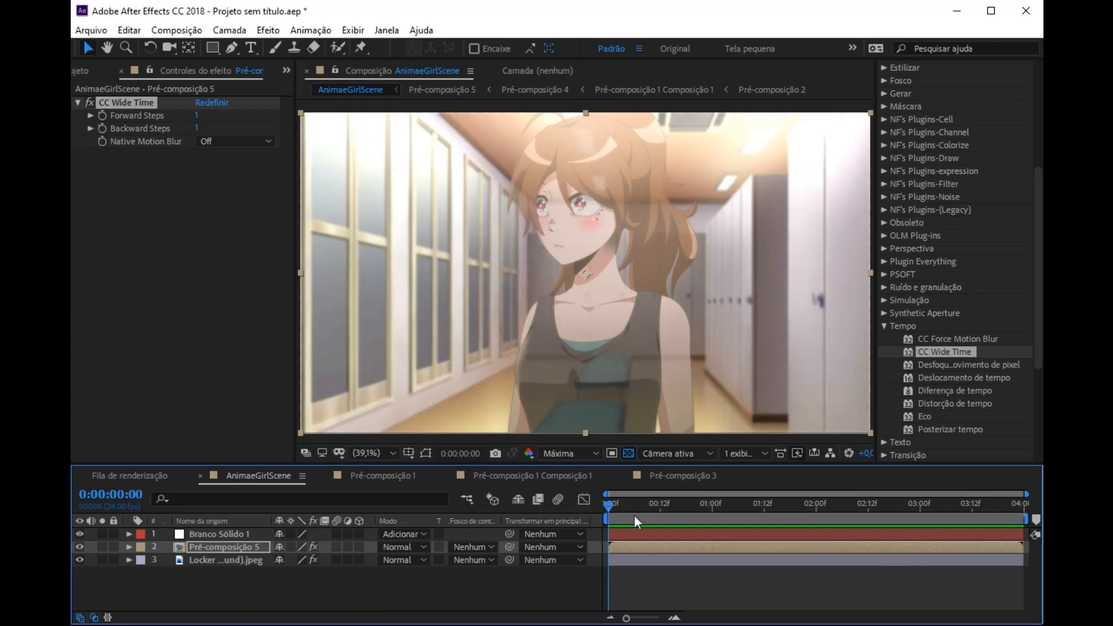
click(653, 508)
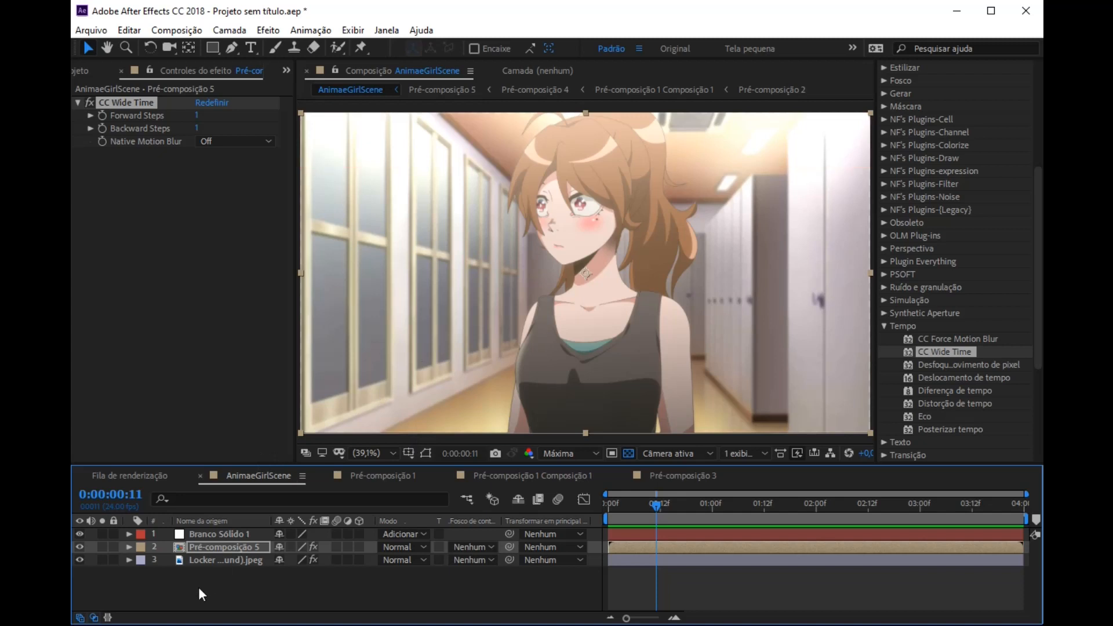
Step: Precompose Branco Sólido 1, Pré-composição 5 and the locker background as Pré-composição 6, moving all attributes into the new composition
drag(198, 587, 215, 574)
right_click(225, 564)
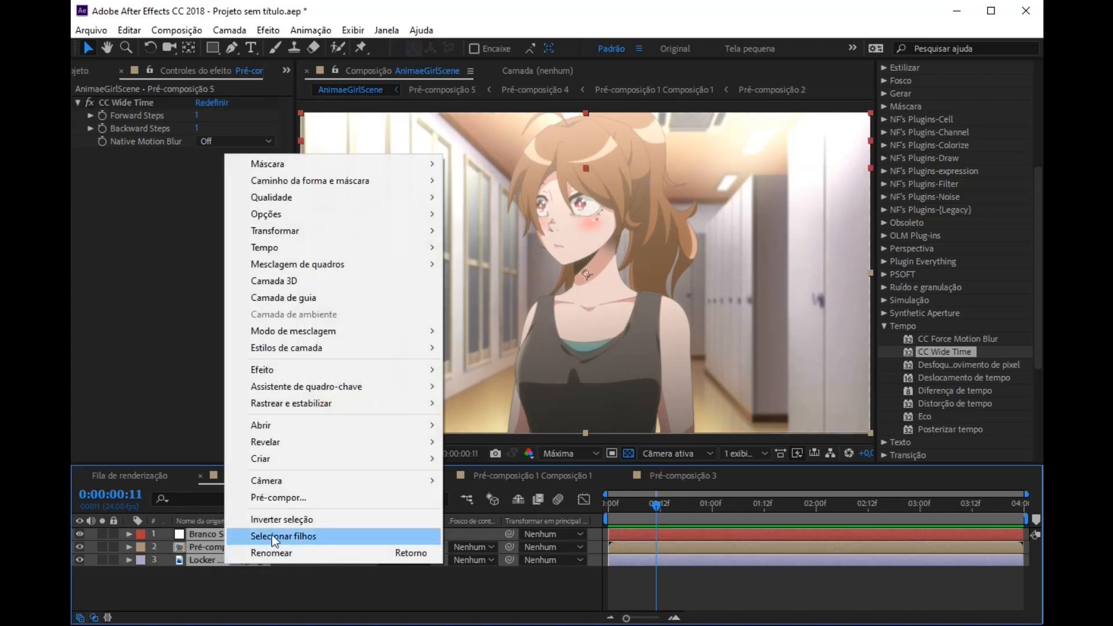
click(280, 498)
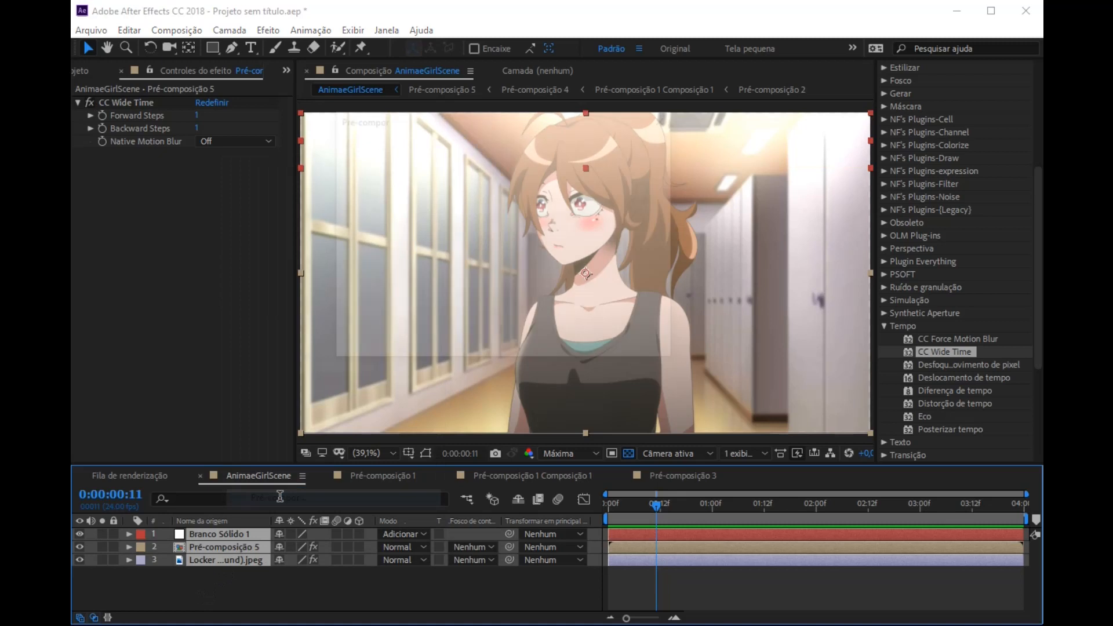
click(363, 254)
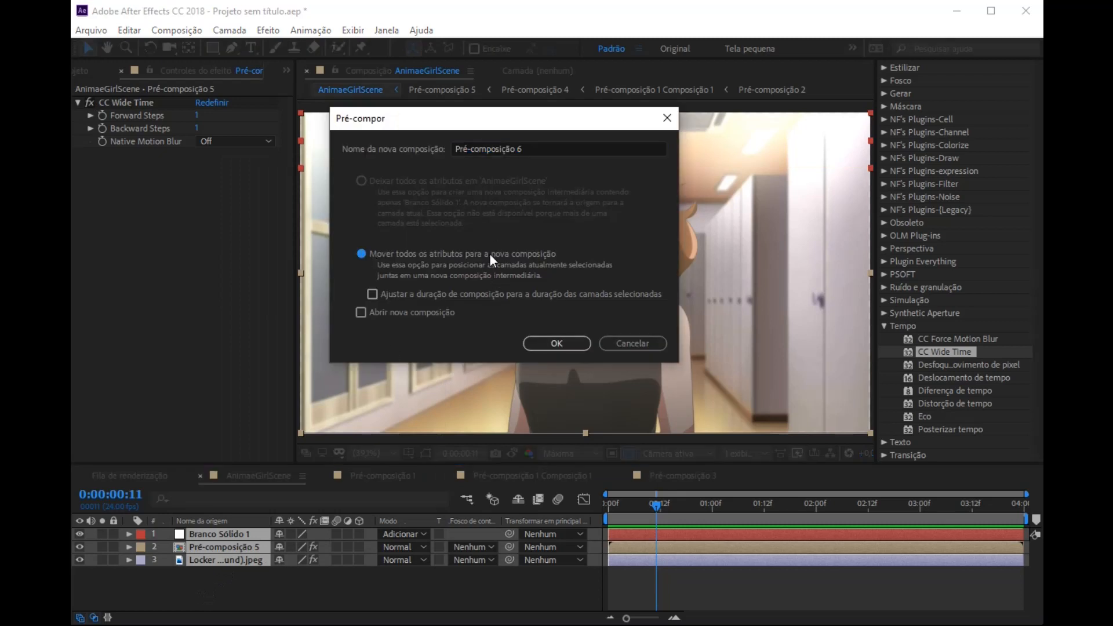
click(557, 343)
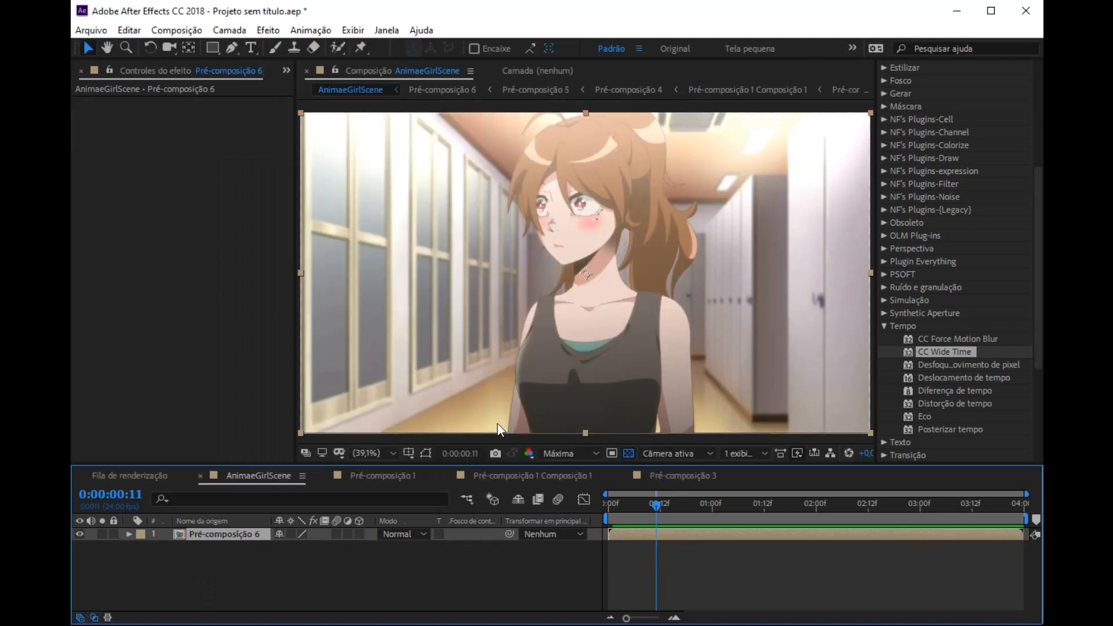
Step: At 0:00:00:00, scale Pré-composição 6 to 117% and shift it right to a position of about 1074, 549
key(comma)
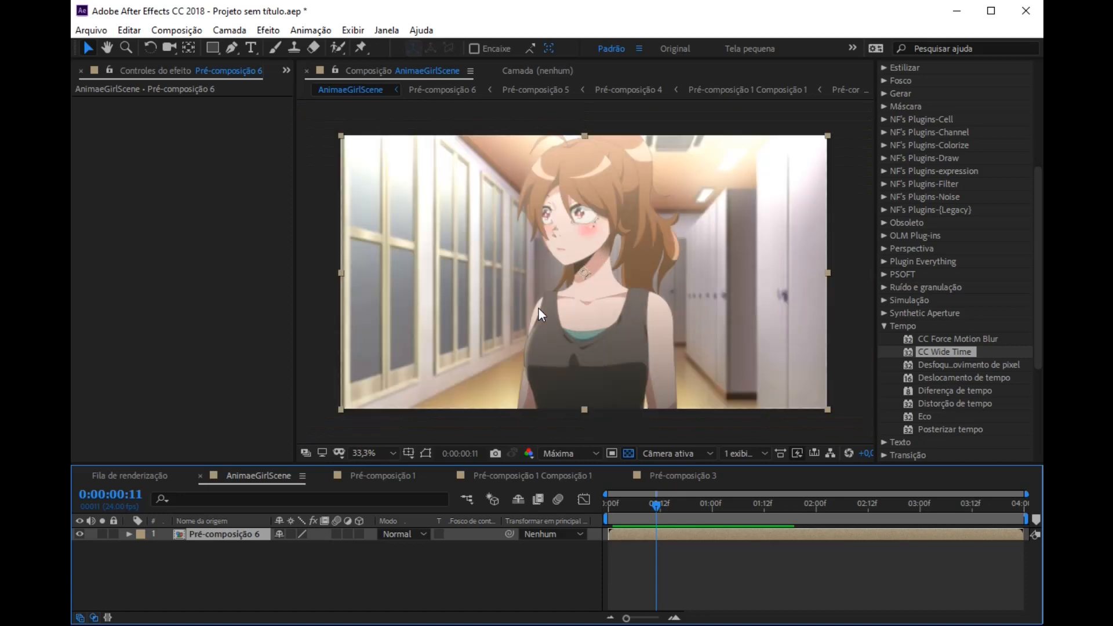
drag(624, 509, 586, 507)
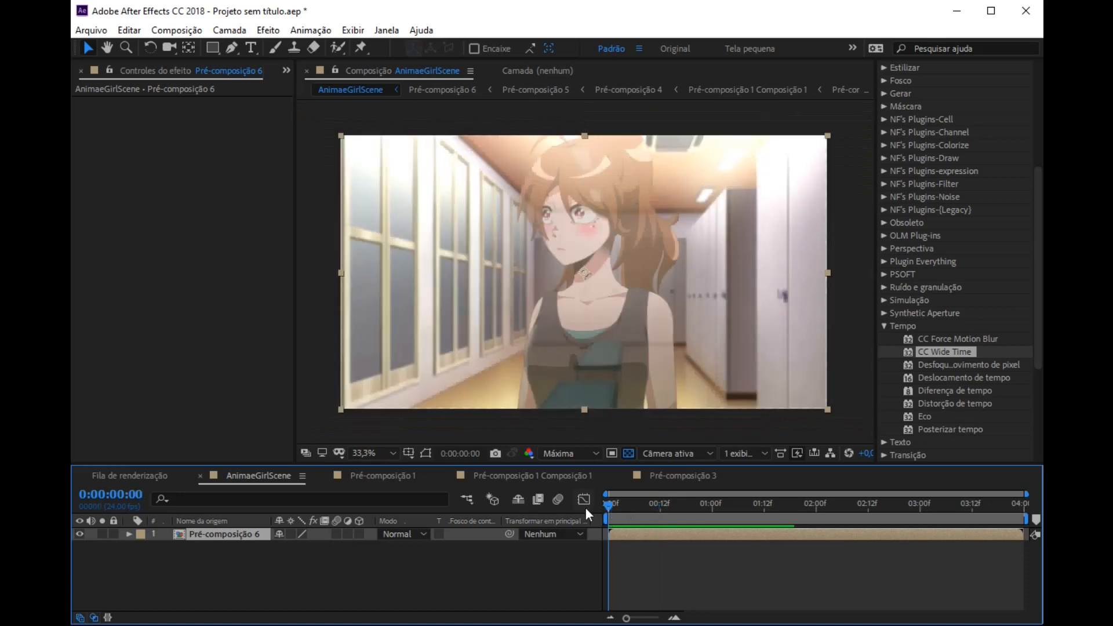
key(s)
click(127, 534)
click(128, 535)
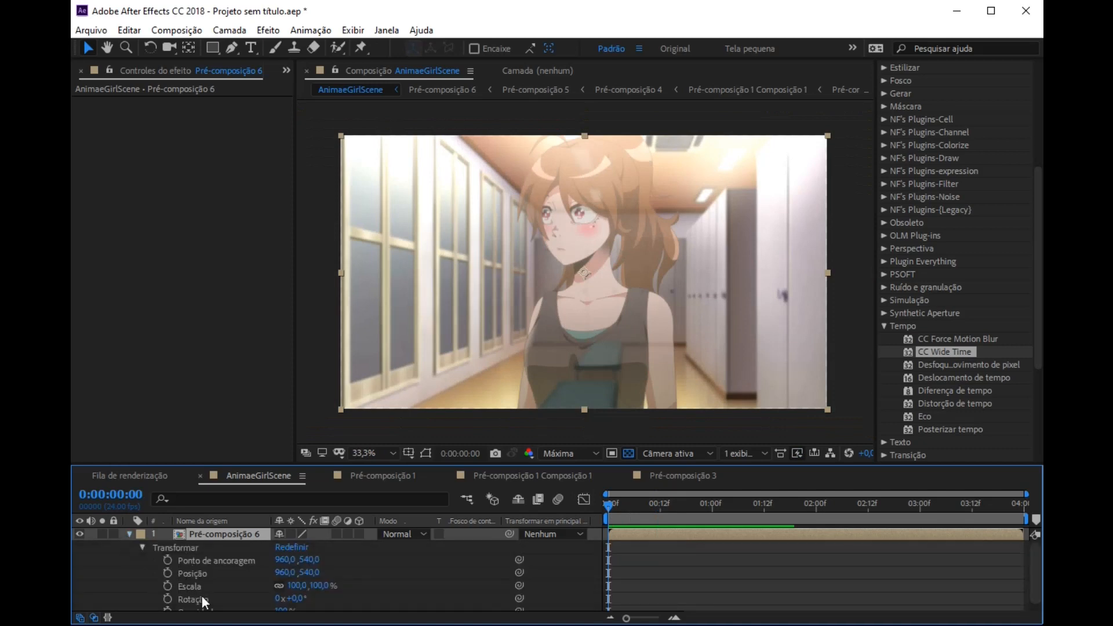
click(129, 535)
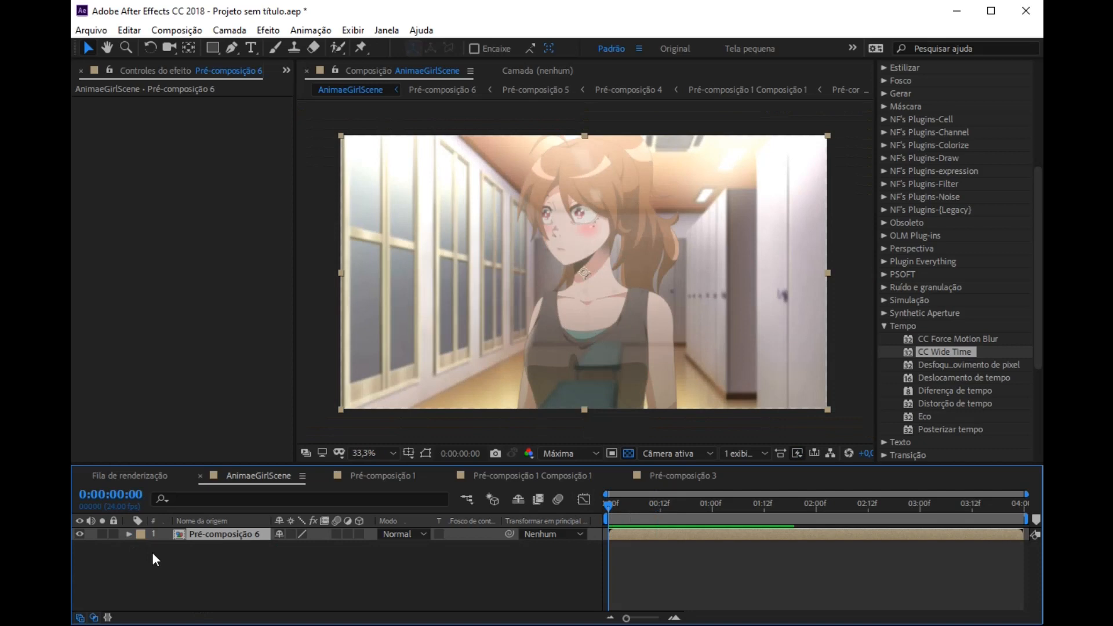
key(s)
drag(325, 547, 336, 545)
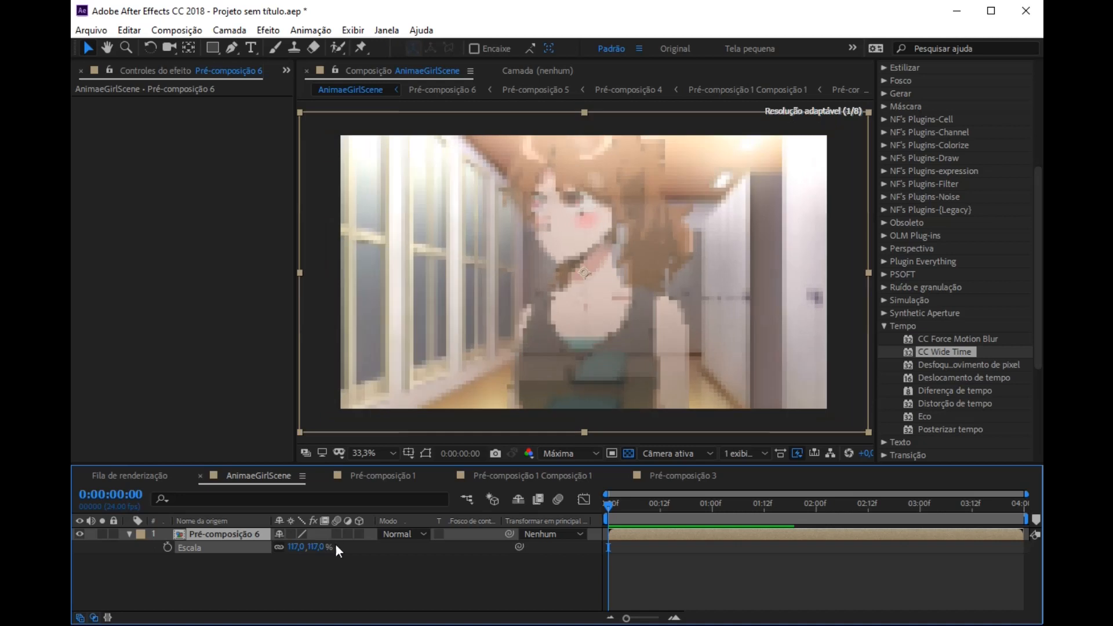
drag(657, 301, 684, 300)
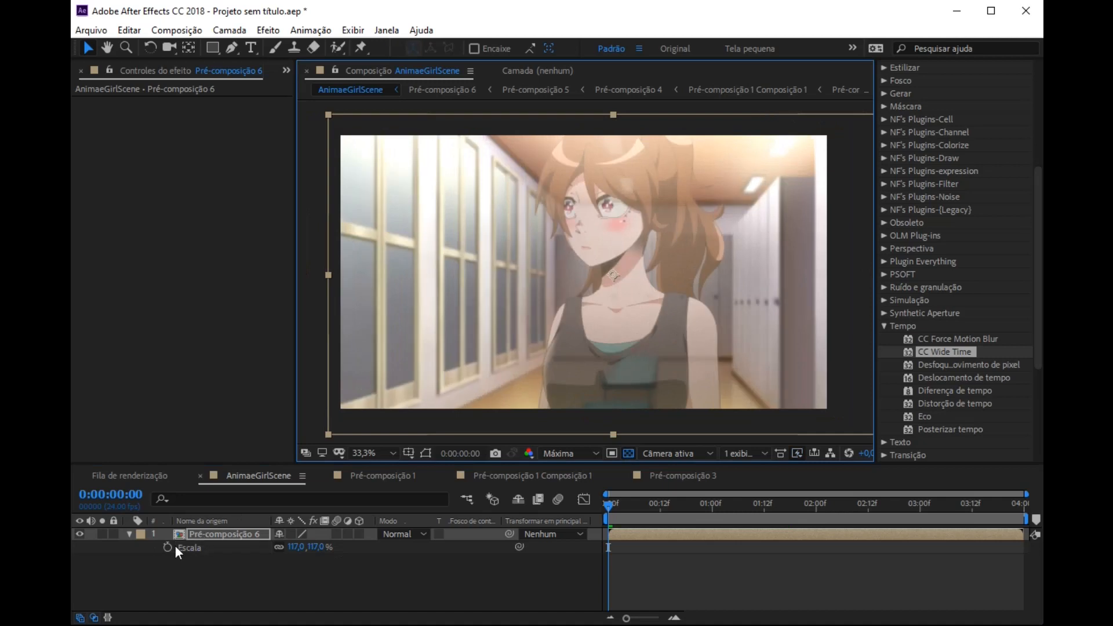
Step: Add a Position keyframe to Pré-composição 6 at 0:00:00:00 and set the preview resolution to Quarto
key(p)
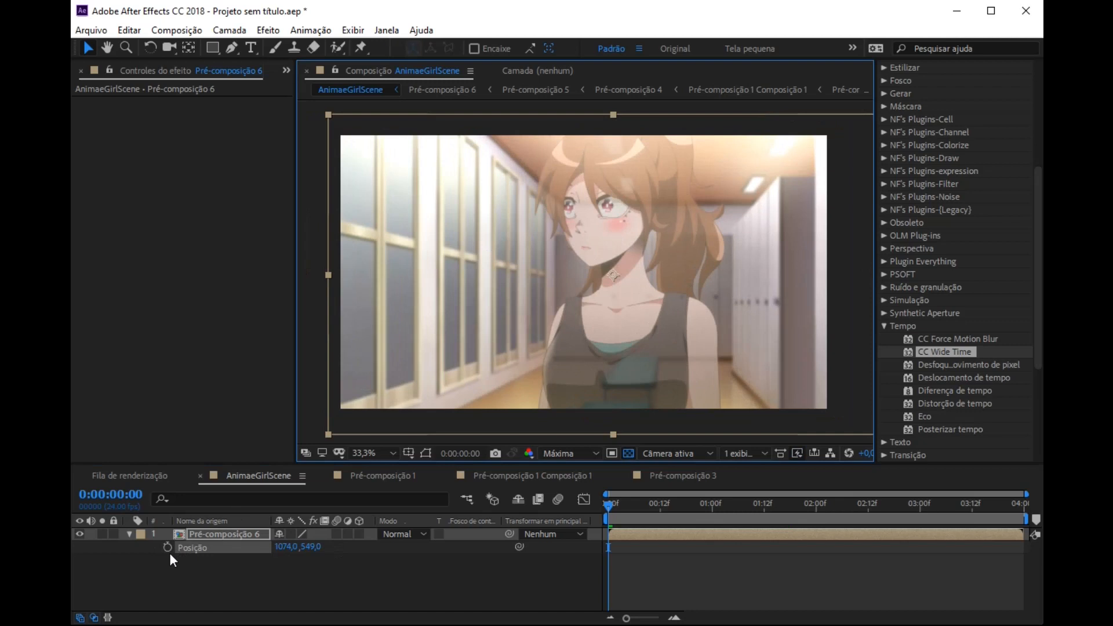
click(167, 547)
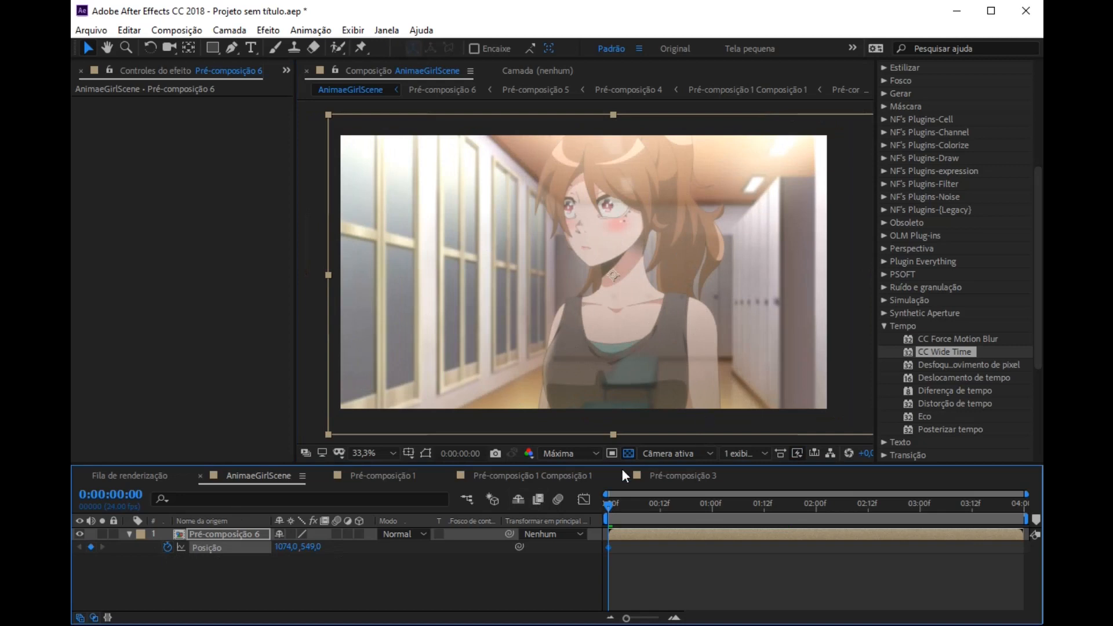
click(571, 459)
click(577, 545)
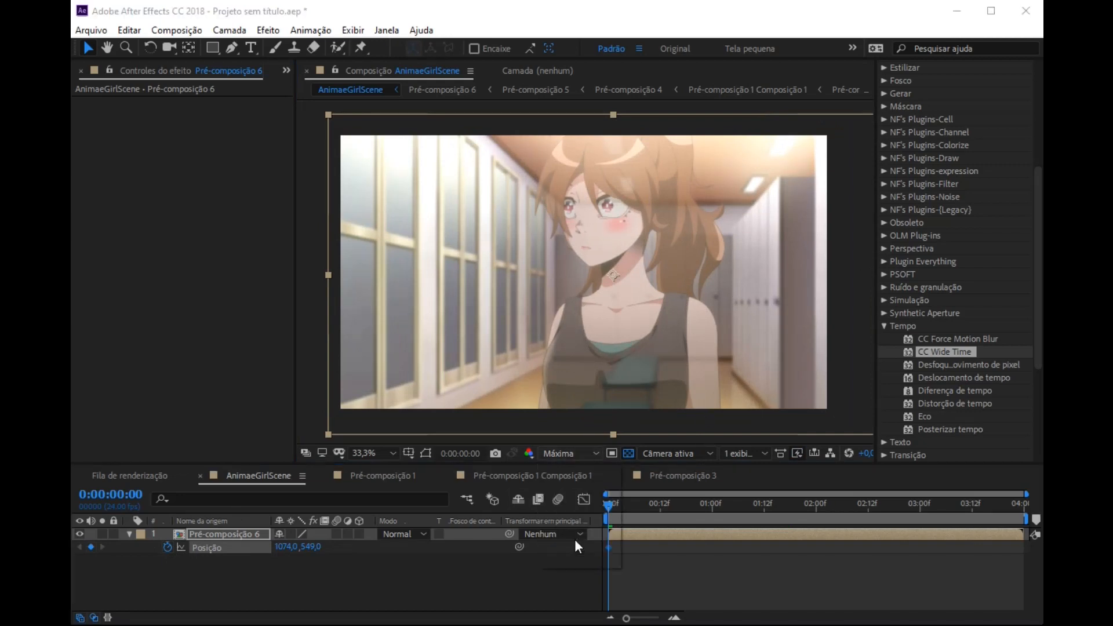
Step: Shift the first Position keyframe to about 0:00:00:05 and add one at 0:00:03:23 with the layer moved left to about 951, 549
drag(608, 510, 1041, 548)
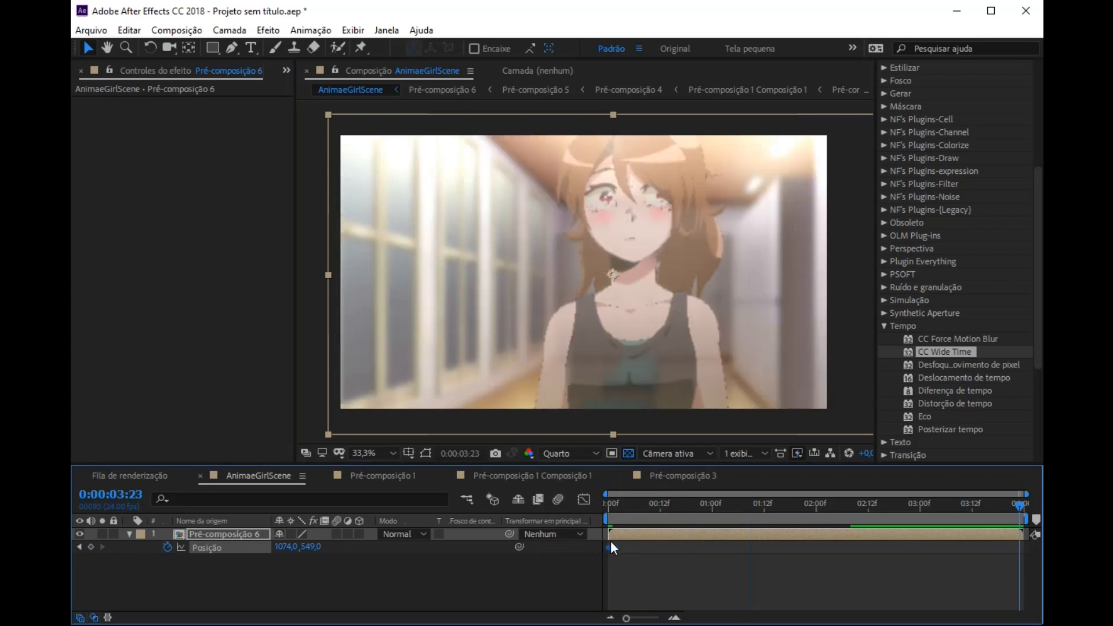
mouse_move(609, 548)
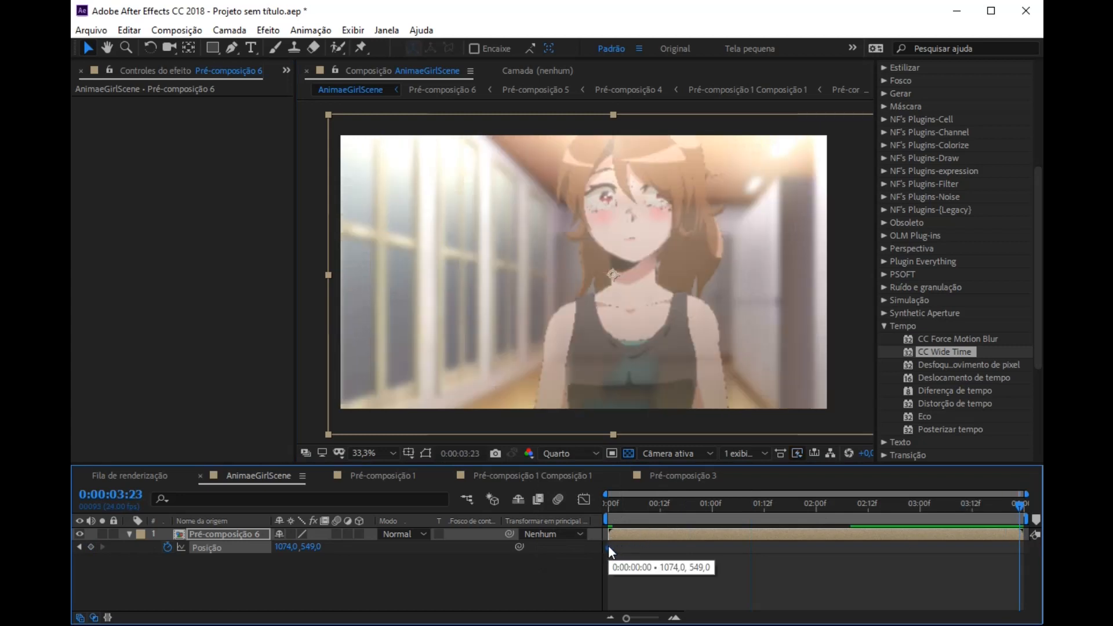
mouse_move(609, 548)
mouse_down()
mouse_move(673, 547)
mouse_move(629, 549)
mouse_up()
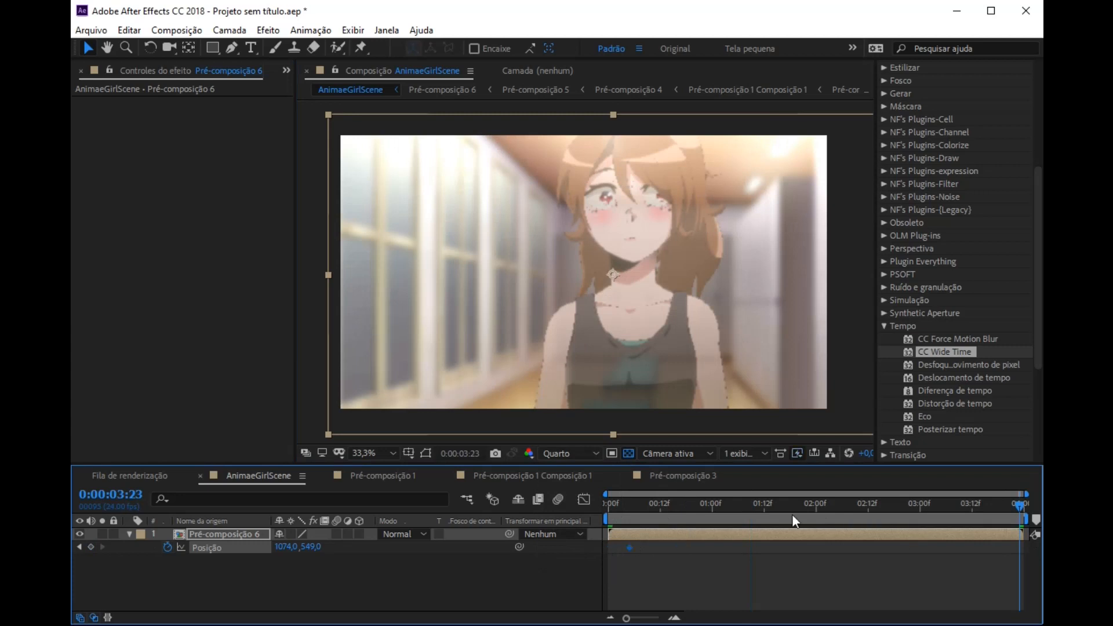
click(91, 547)
drag(663, 293, 632, 294)
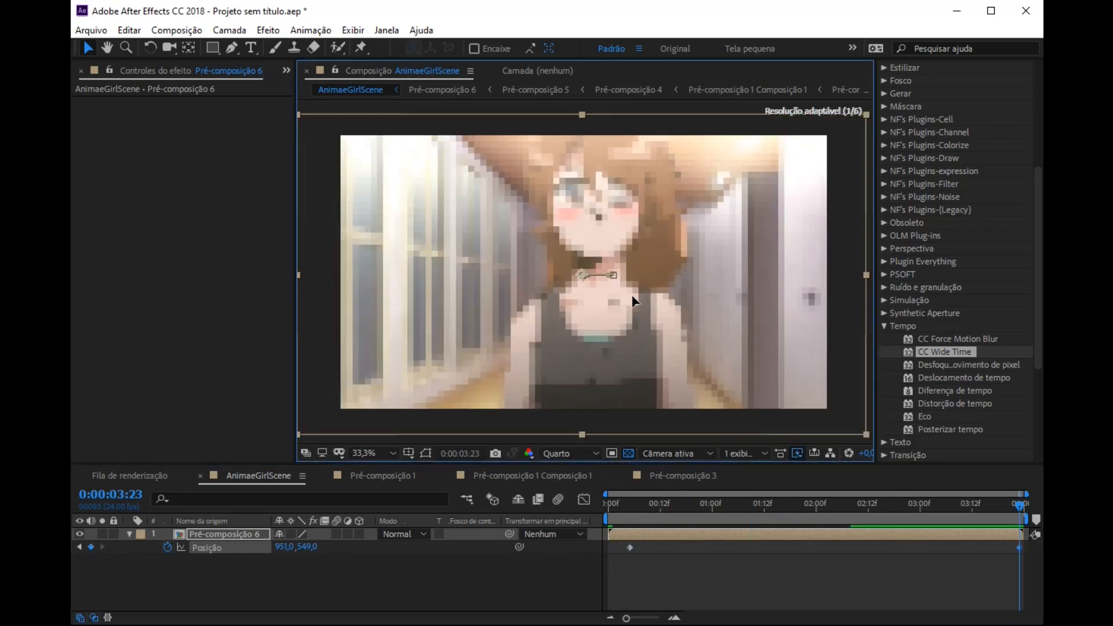
click(632, 504)
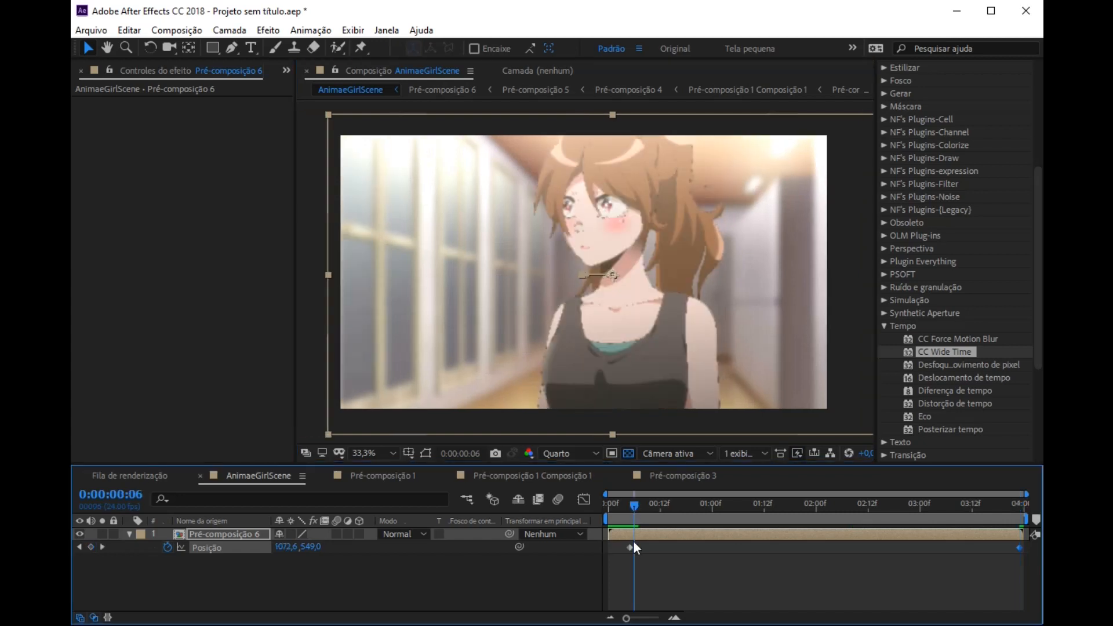
Step: Shift the first Position keyframe of Pré-composição 6 to before the composition start and preview the sideways movement from 0:00:00:00
drag(631, 546, 599, 546)
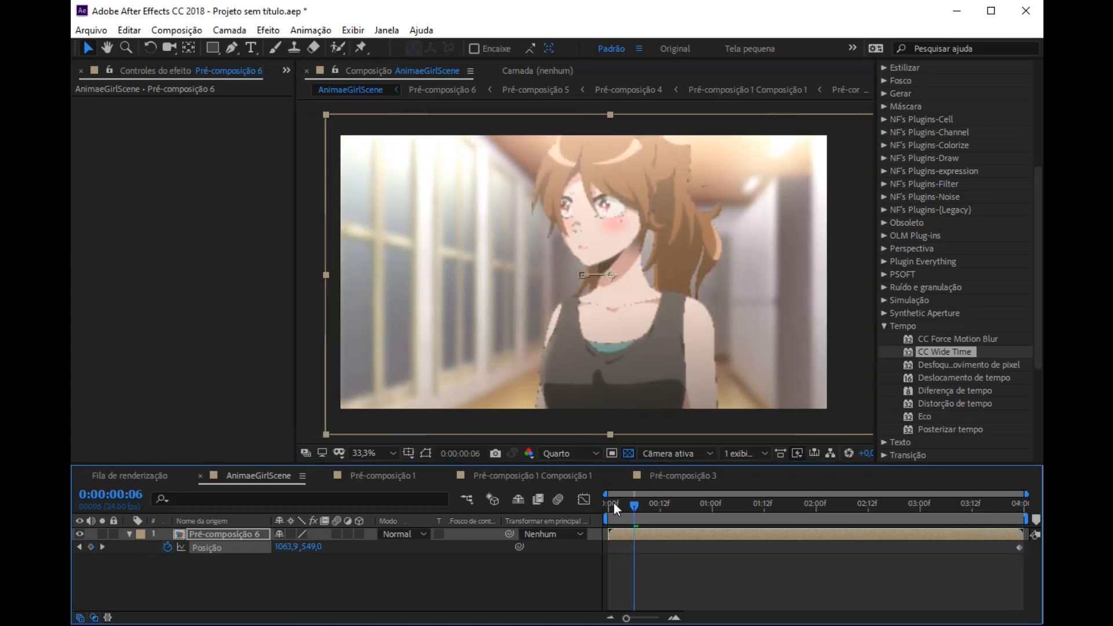
drag(613, 502, 587, 500)
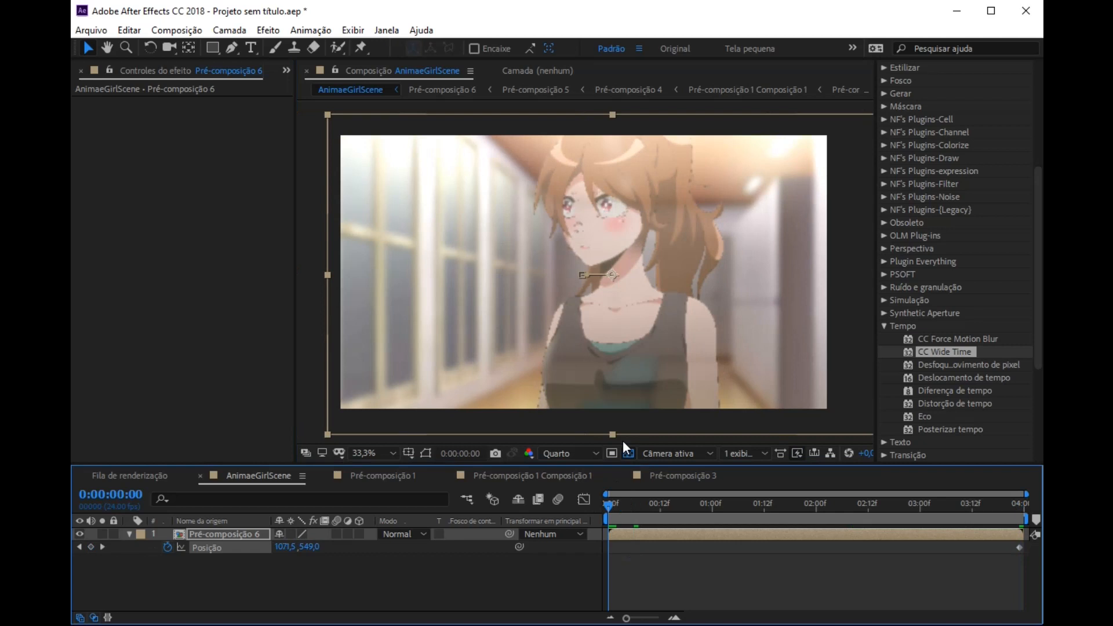
key(space)
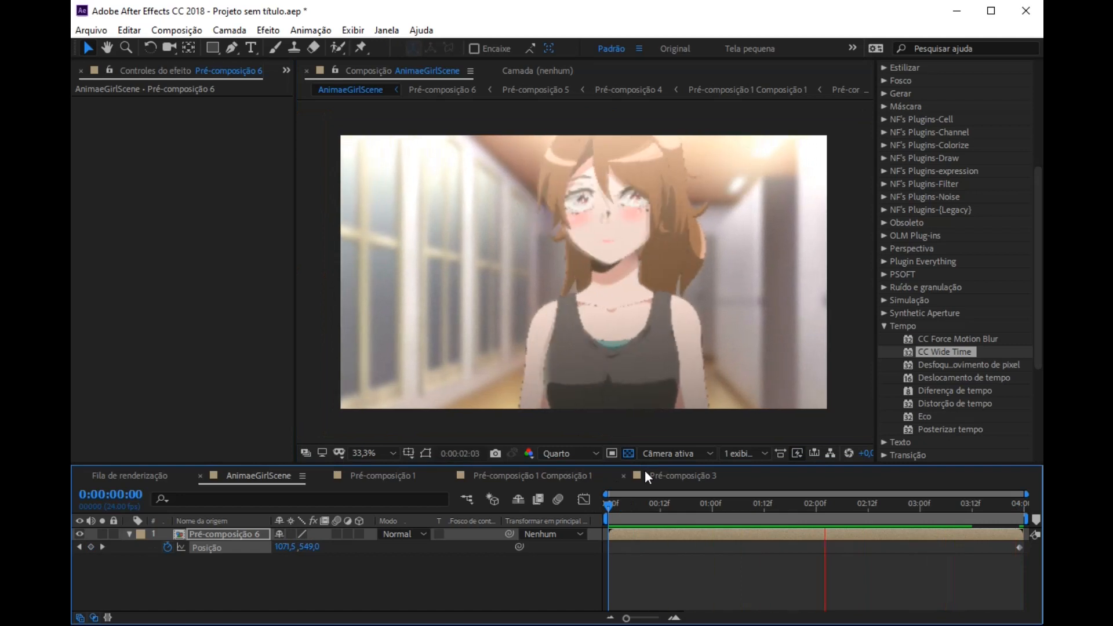
key(space)
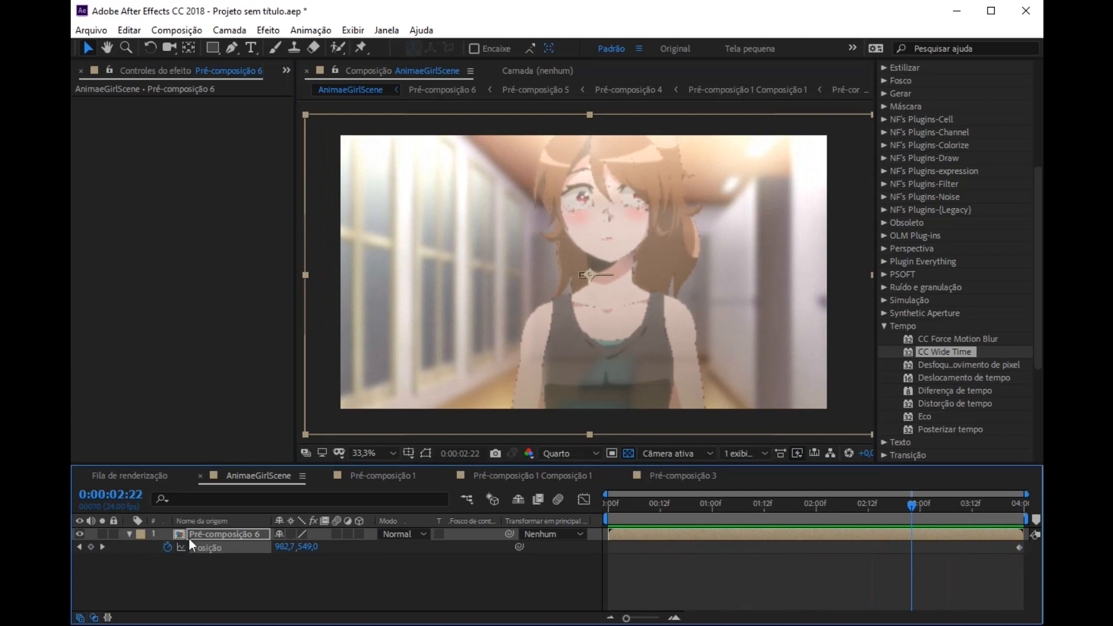
Step: Precompose Pré-composição 6 as Pré-composição 6 Composição 1, moving all attributes into the new composition
click(128, 534)
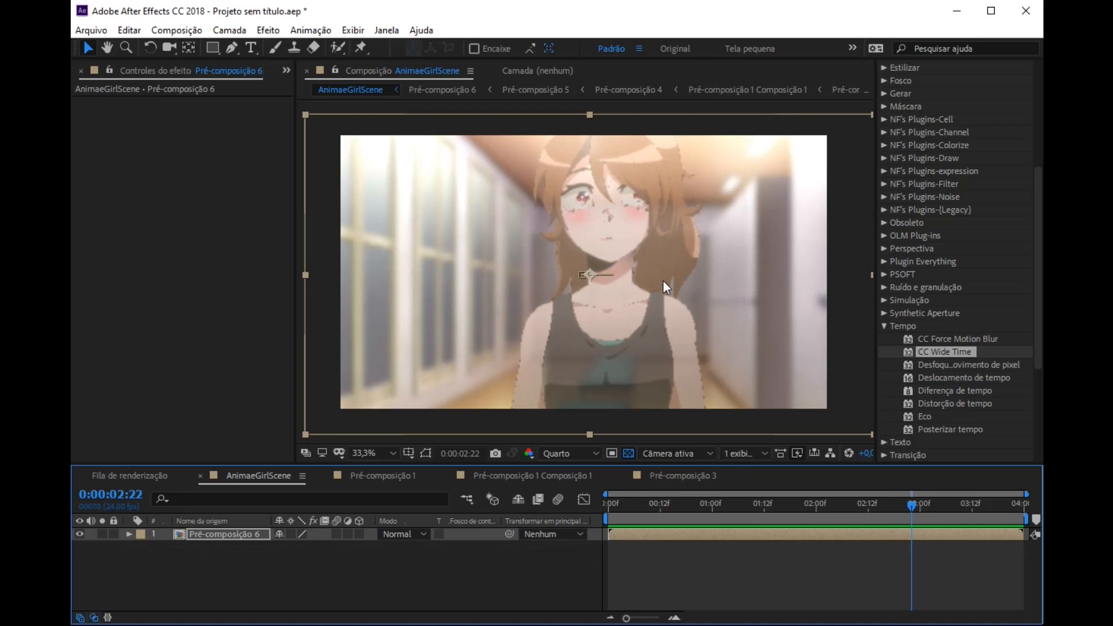
right_click(220, 539)
click(259, 476)
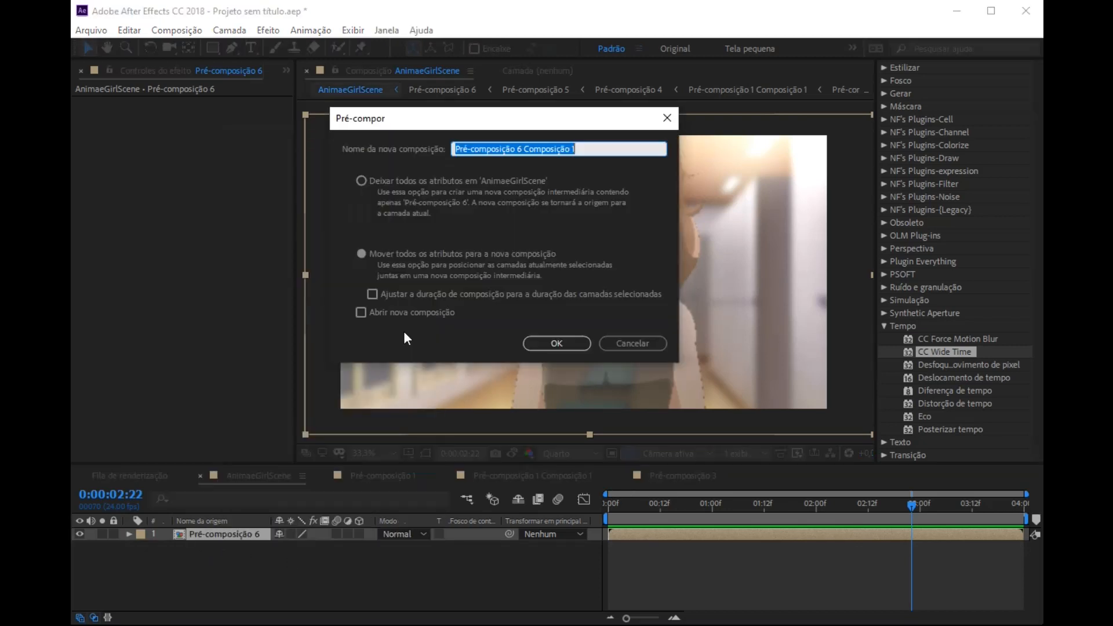
click(367, 252)
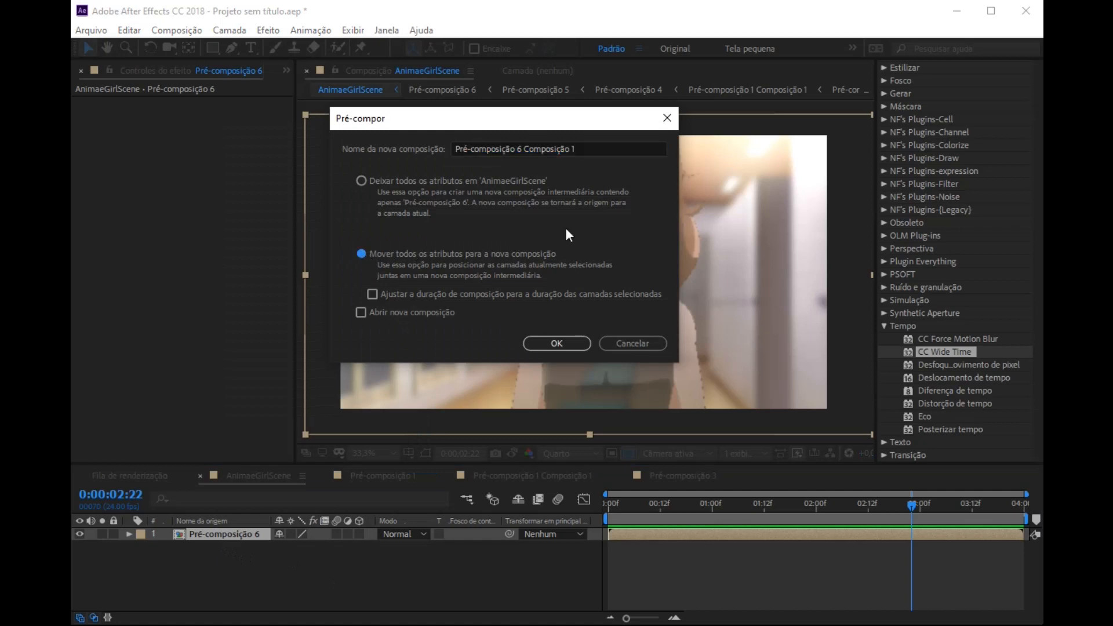
click(548, 347)
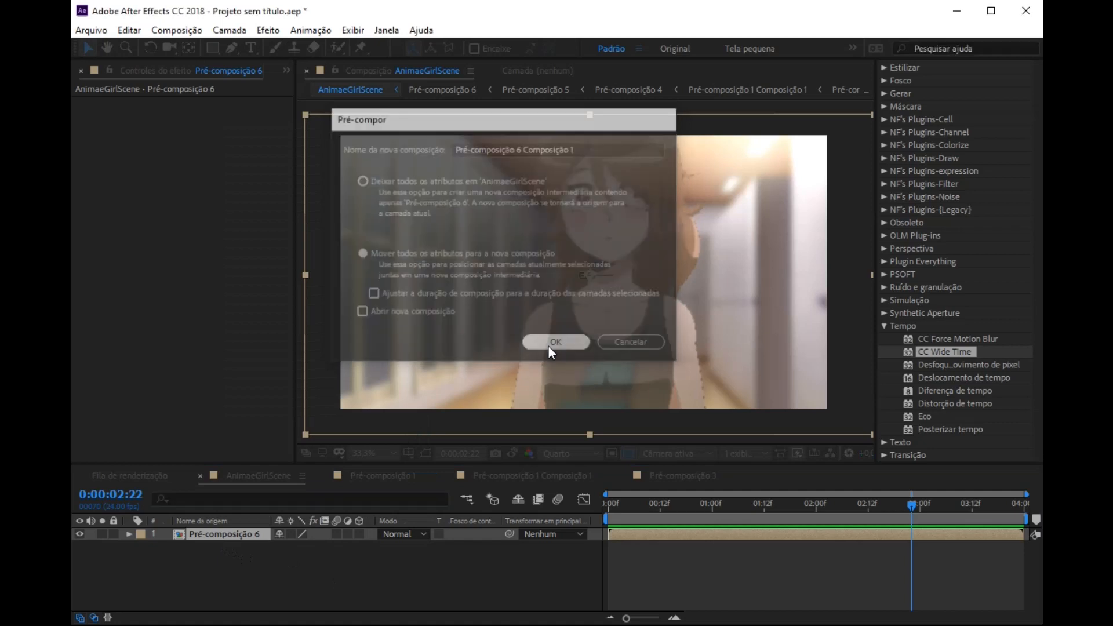
Step: Return to 0:00:00:00 and set the preview resolution to Máxima
key(Home)
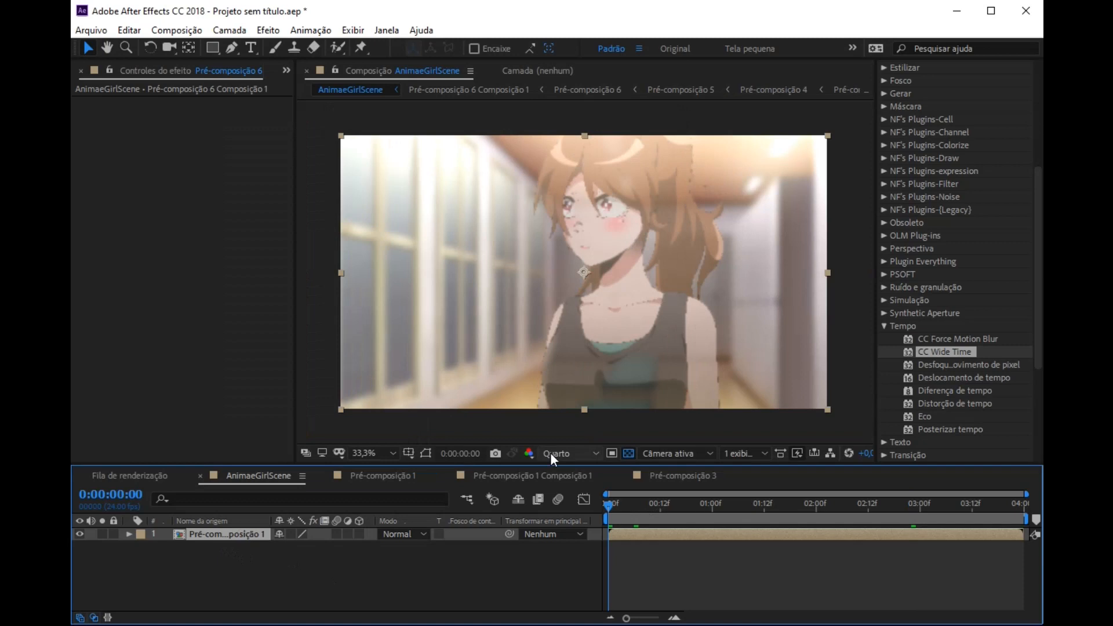
click(551, 453)
click(574, 489)
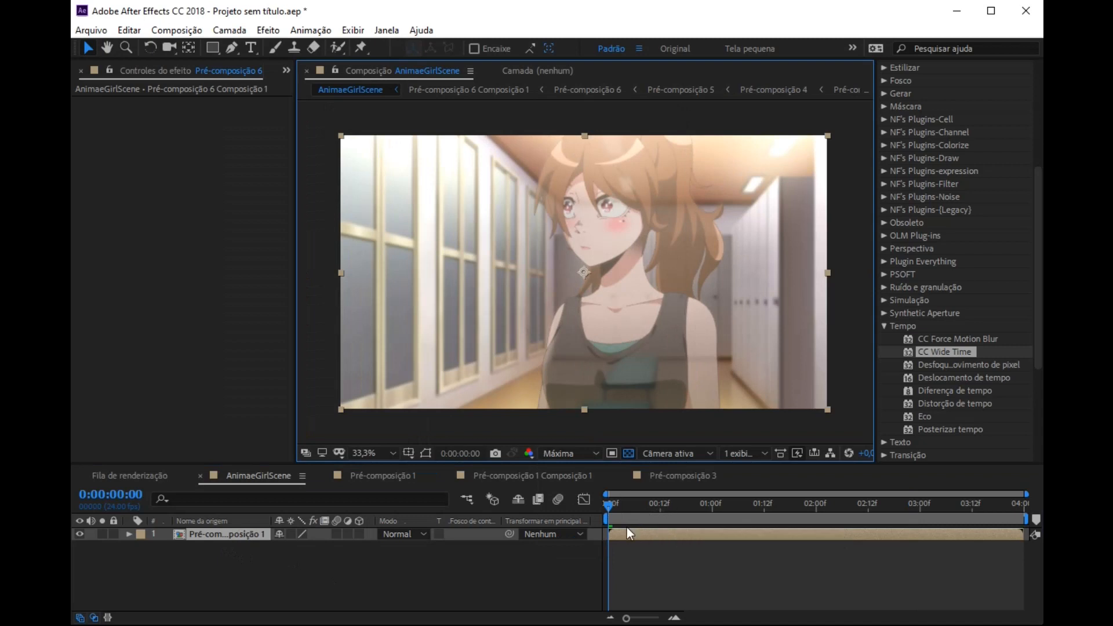
Step: Trim the work area to run from about 0:00:00:13 to about 0:00:03:18 and go to 0:00:00:13
scroll(643, 517, up, 3)
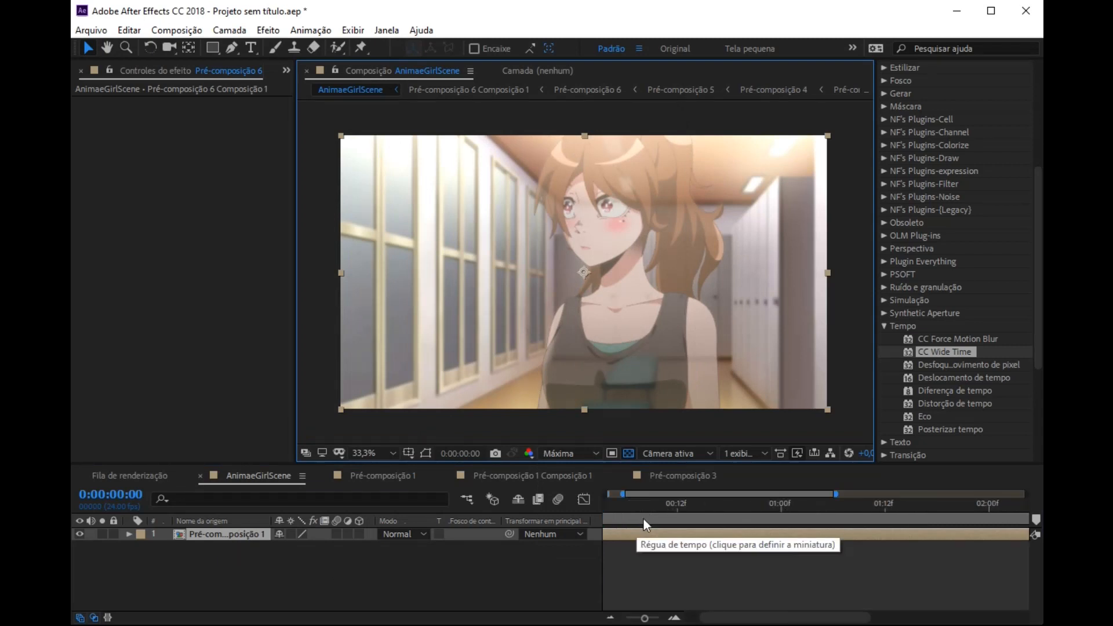
scroll(666, 517, left, 1)
drag(610, 519, 714, 520)
scroll(787, 530, right, 5)
drag(1026, 517, 979, 524)
scroll(803, 521, down, 3)
click(665, 508)
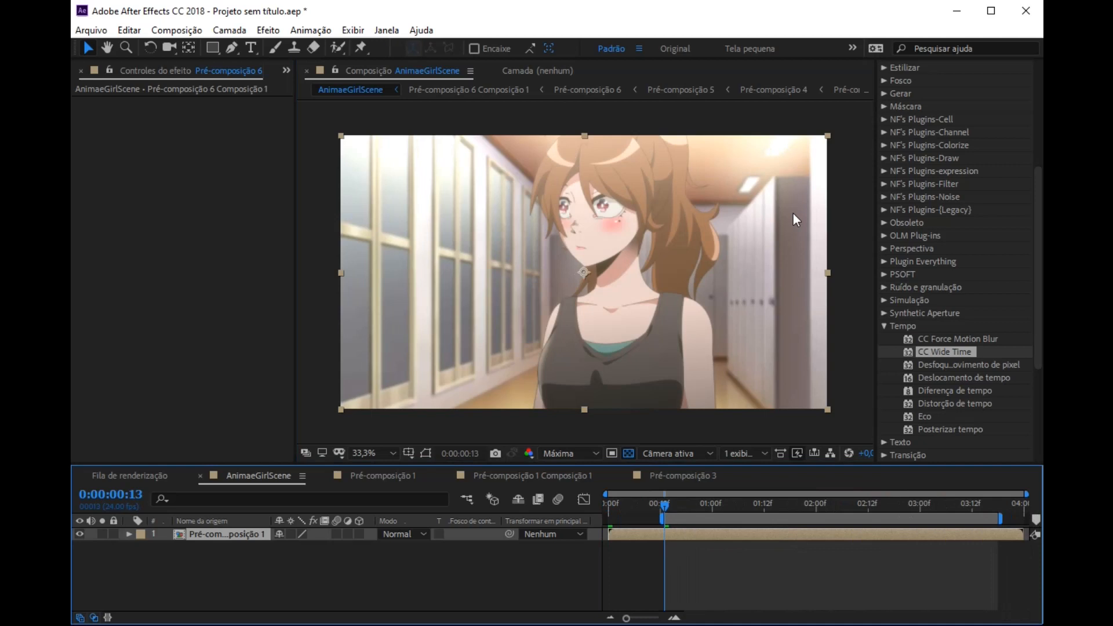
Step: Search the effects for "ó" and apply Compensação de ótica and Óculos 3D to Pré-composição 6 Composição 1
scroll(988, 146, up, 8)
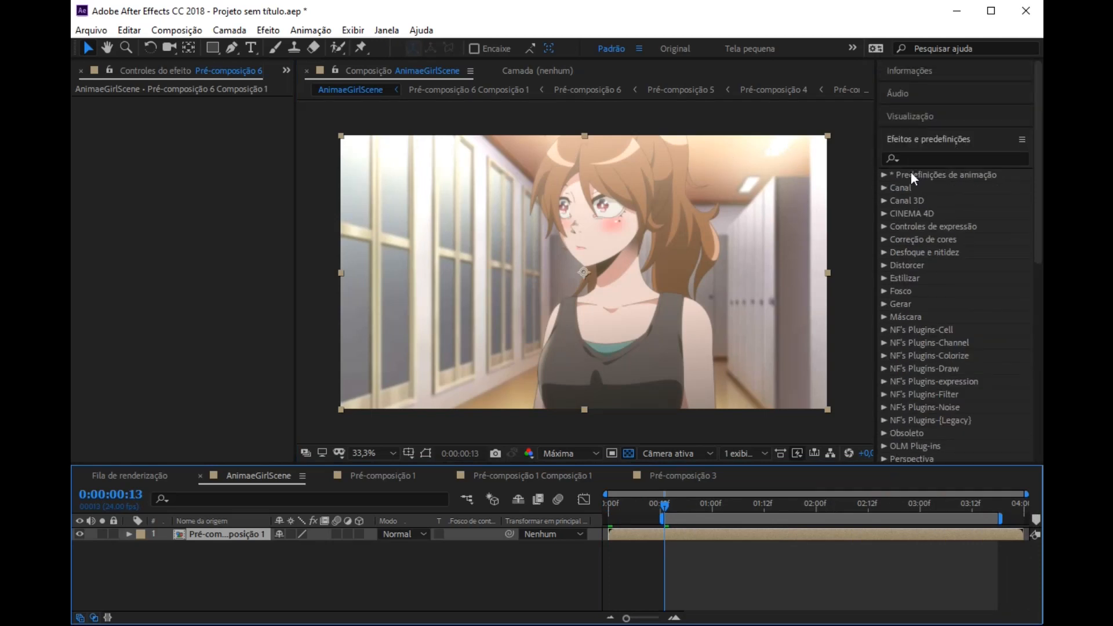
click(903, 158)
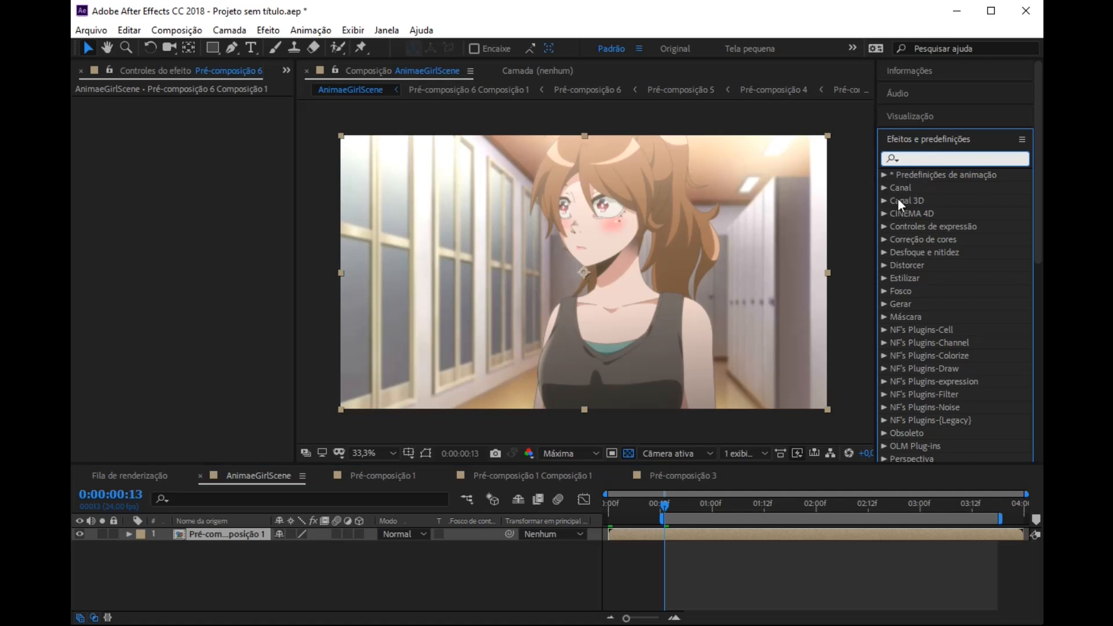
text(ó)
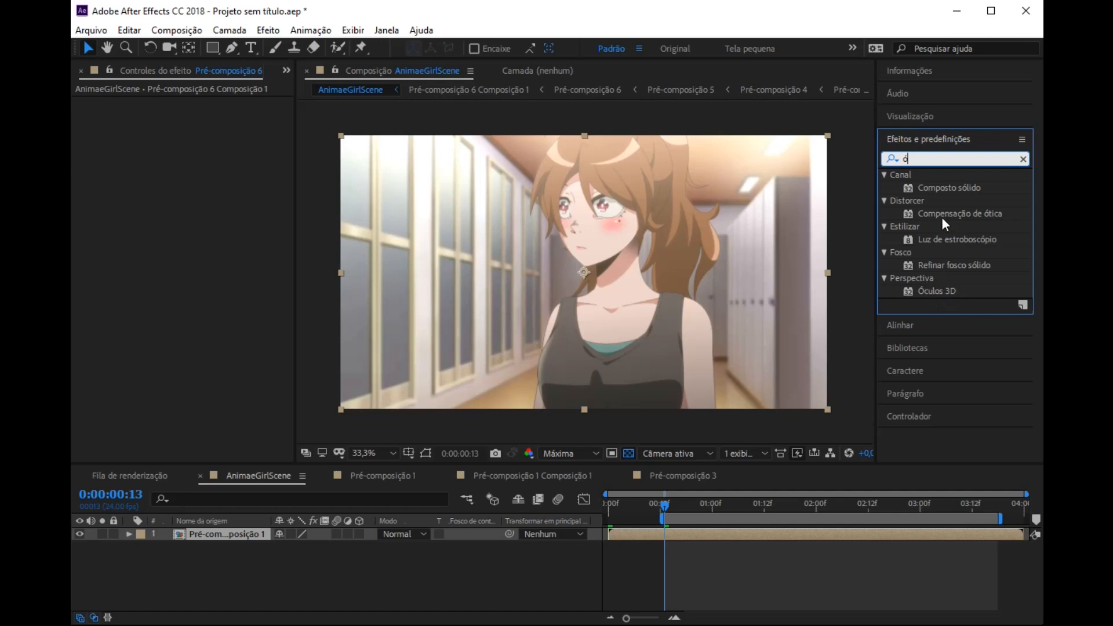
drag(945, 217, 532, 289)
drag(933, 293, 637, 333)
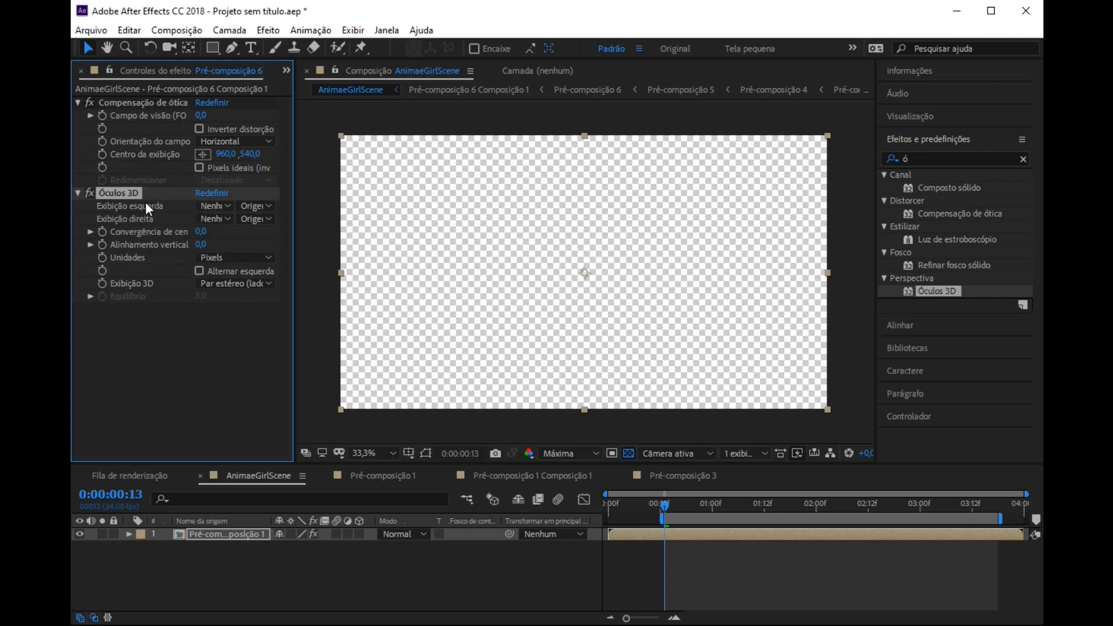
Step: In Óculos 3D, set Exibição esquerda to Pré-composição 6 Composição 1 and Exibição 3D to Vermelho e azul coloridos equilibrados
click(214, 207)
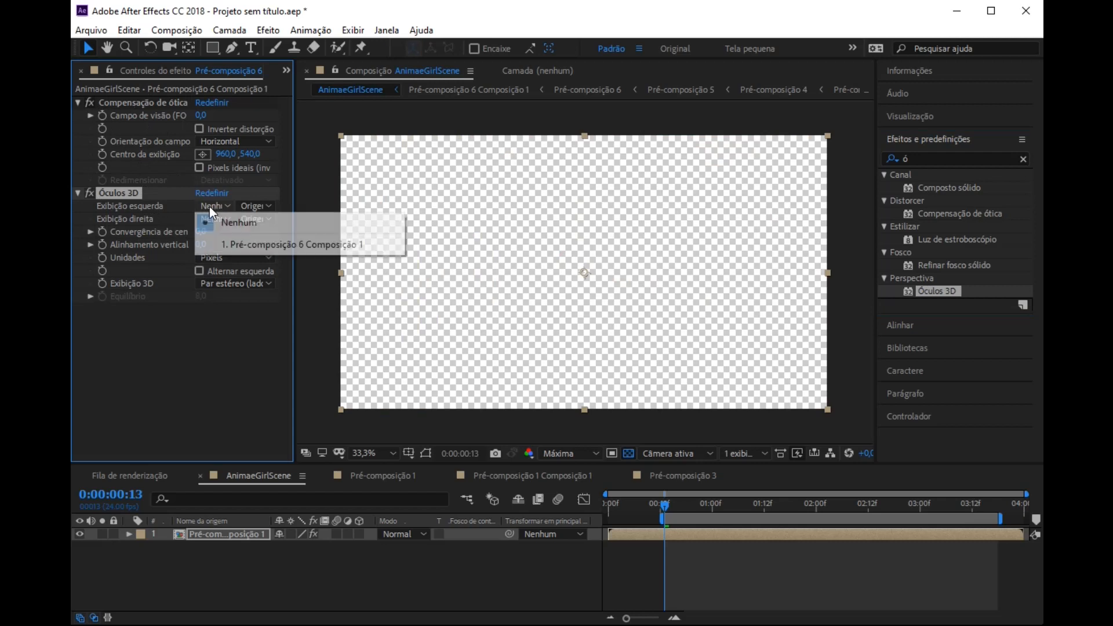
click(248, 245)
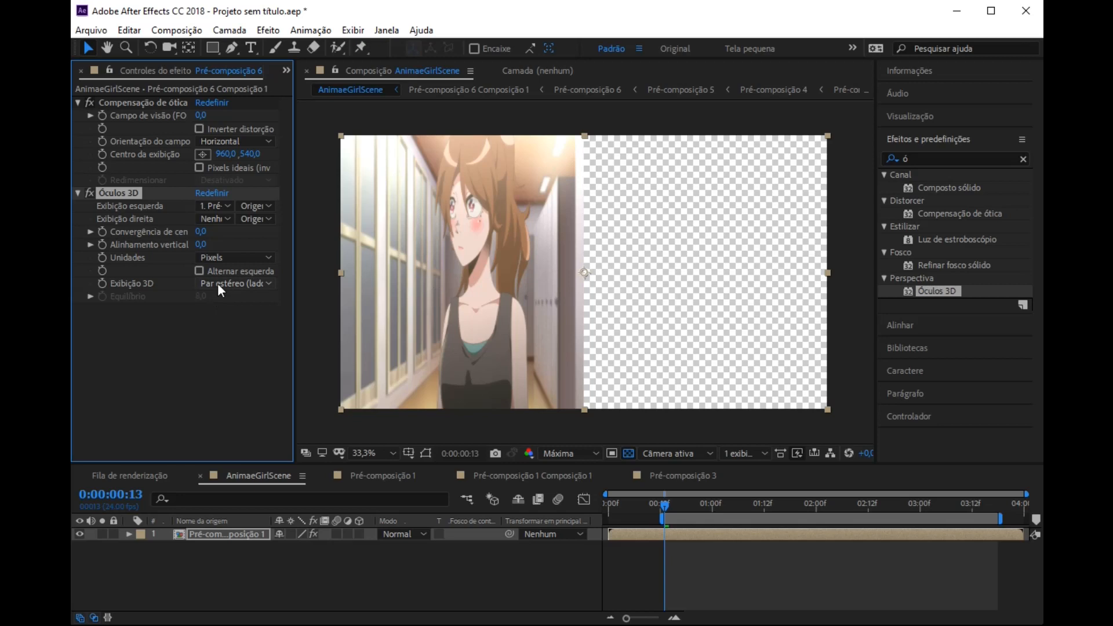
click(235, 287)
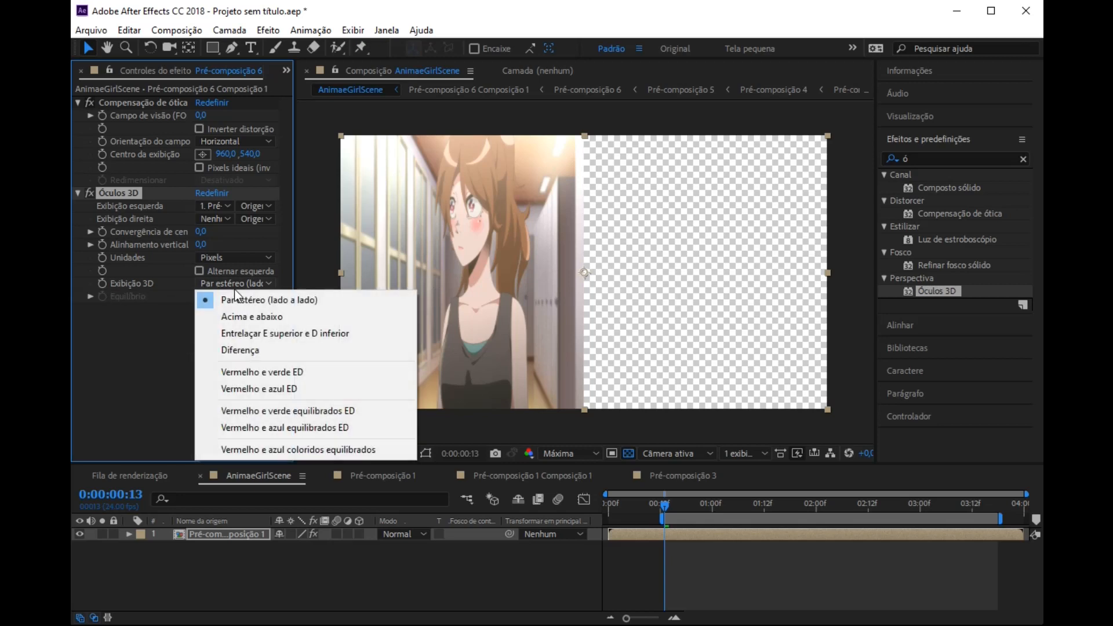
click(343, 450)
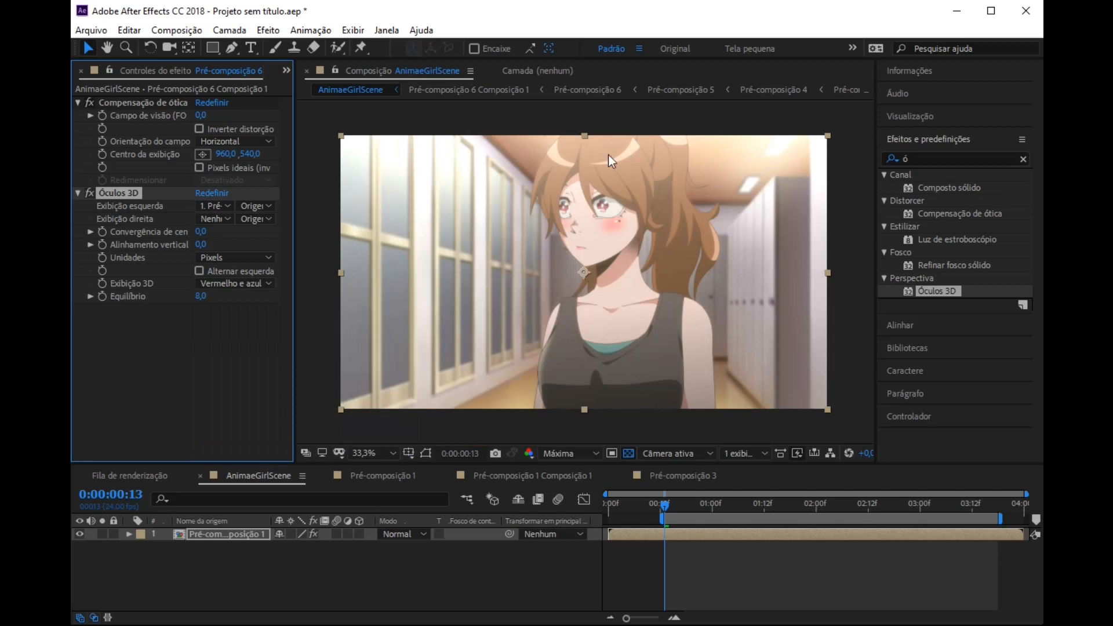
Step: Set the Óculos 3D Convergência de cena to 0,5 and inspect the colour fringes along the character's outlines
scroll(652, 214, up, 5)
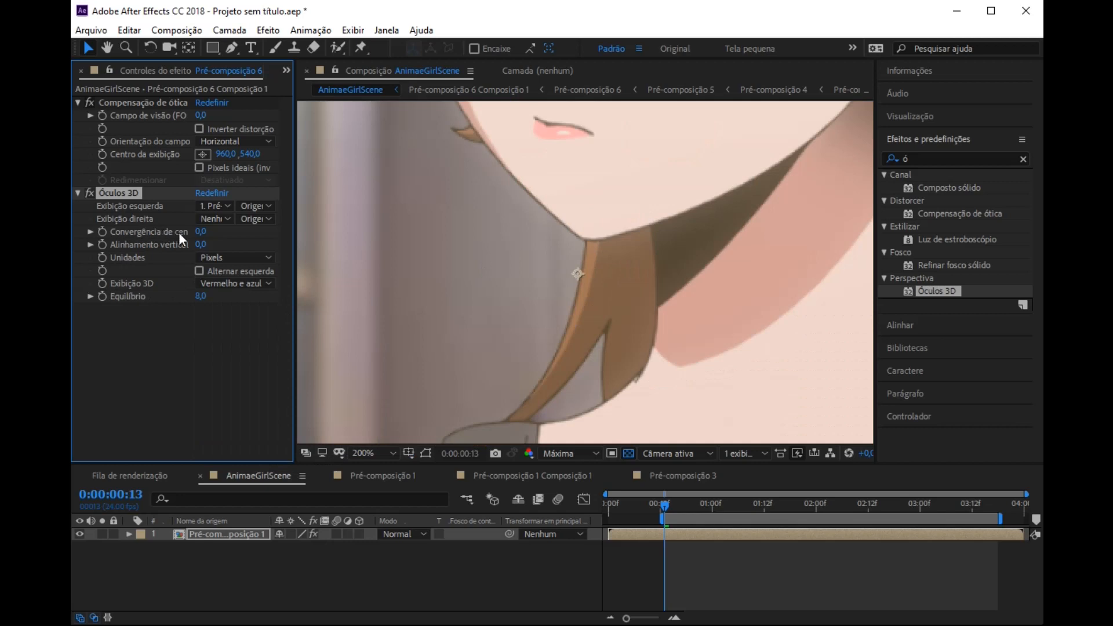
click(202, 232)
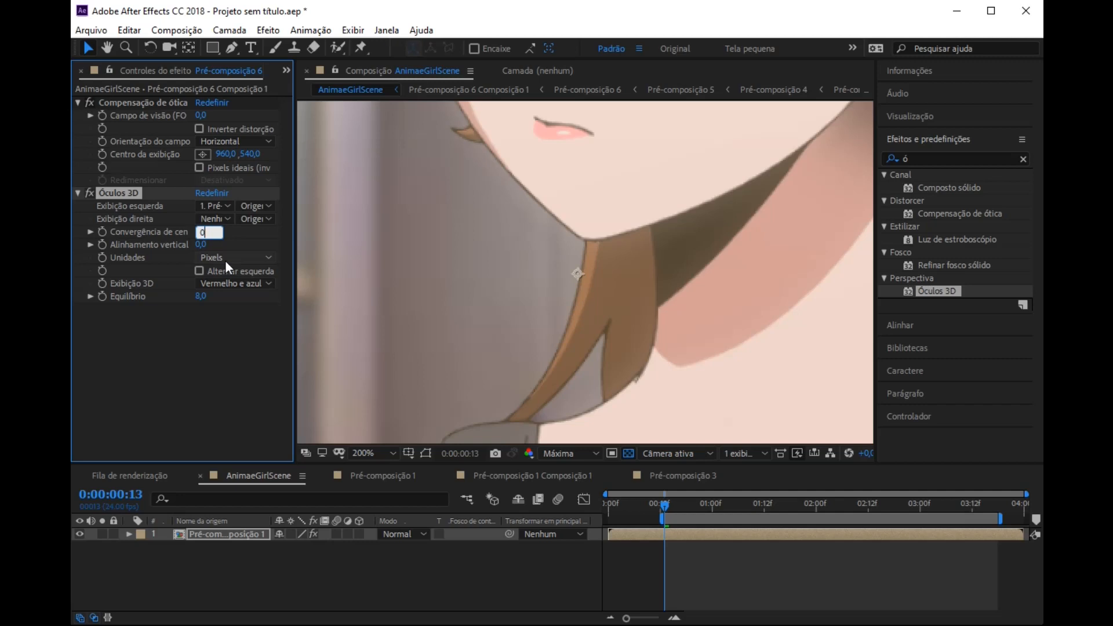
key(Return)
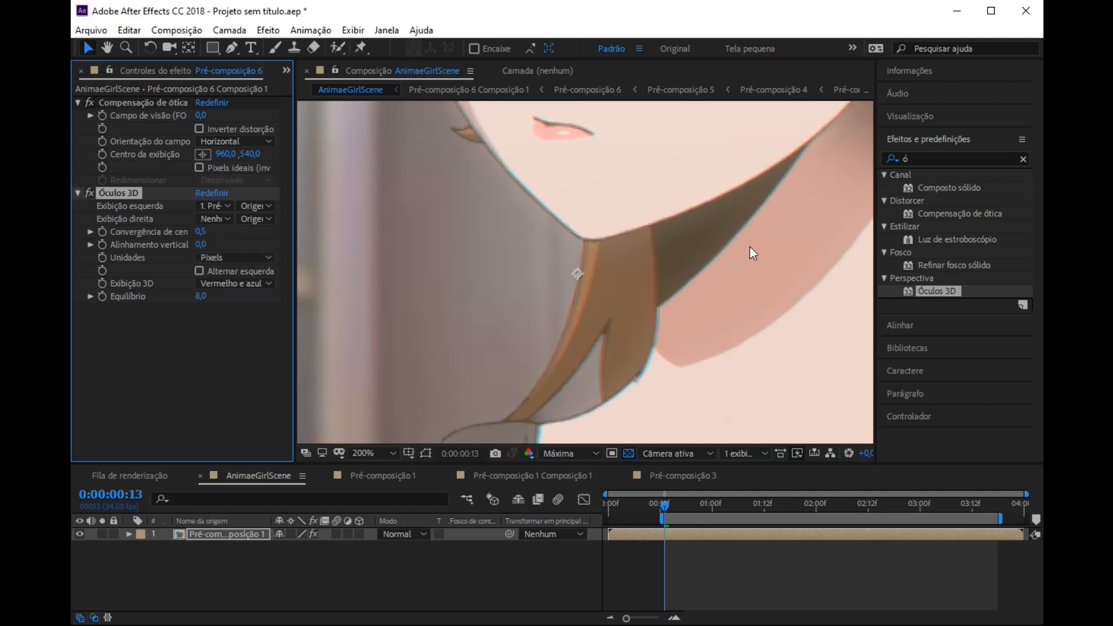
key(period)
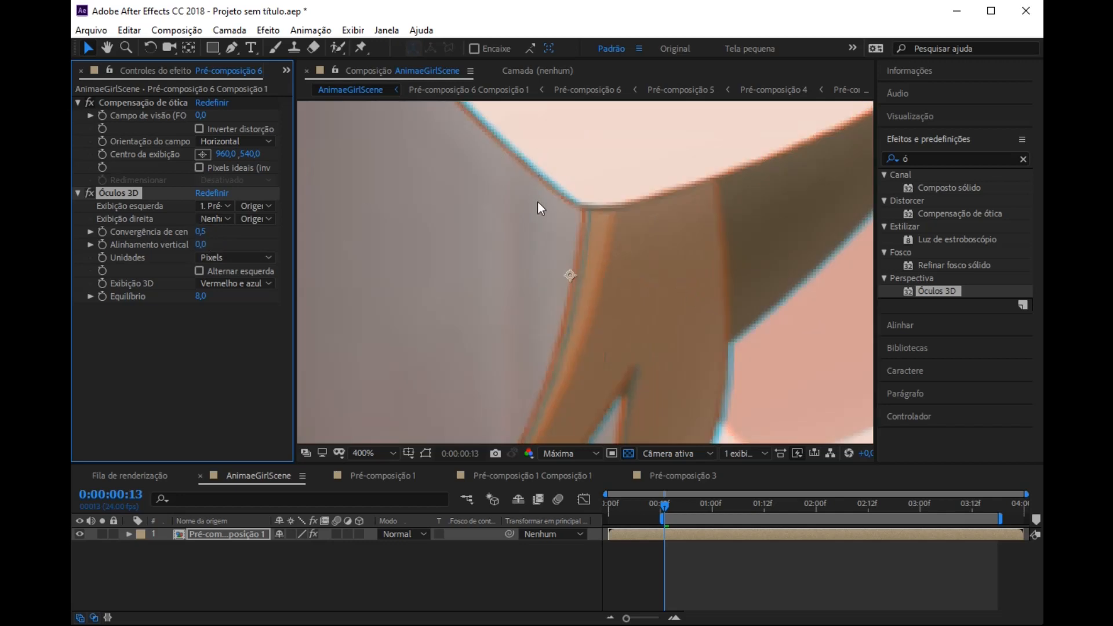
scroll(589, 229, down, 2)
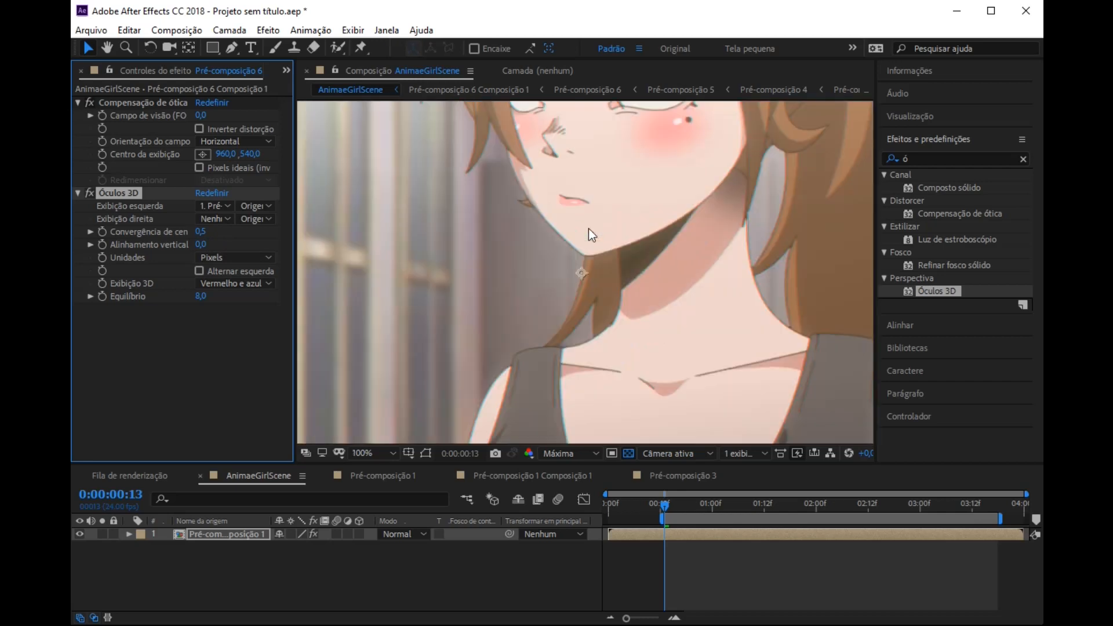
scroll(589, 228, down, 2)
scroll(588, 228, up, 1)
scroll(588, 229, up, 2)
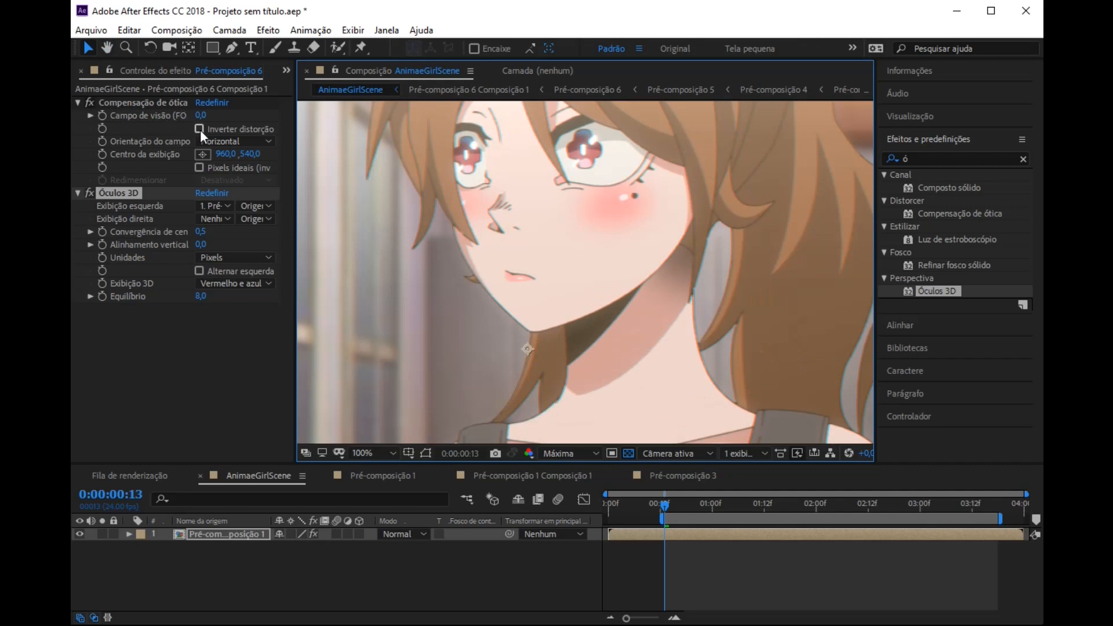
Step: Enable Inverter distorção in Compensação de ótica, set Campo de visão to 15, and inspect the frame's edge near the windows
click(199, 130)
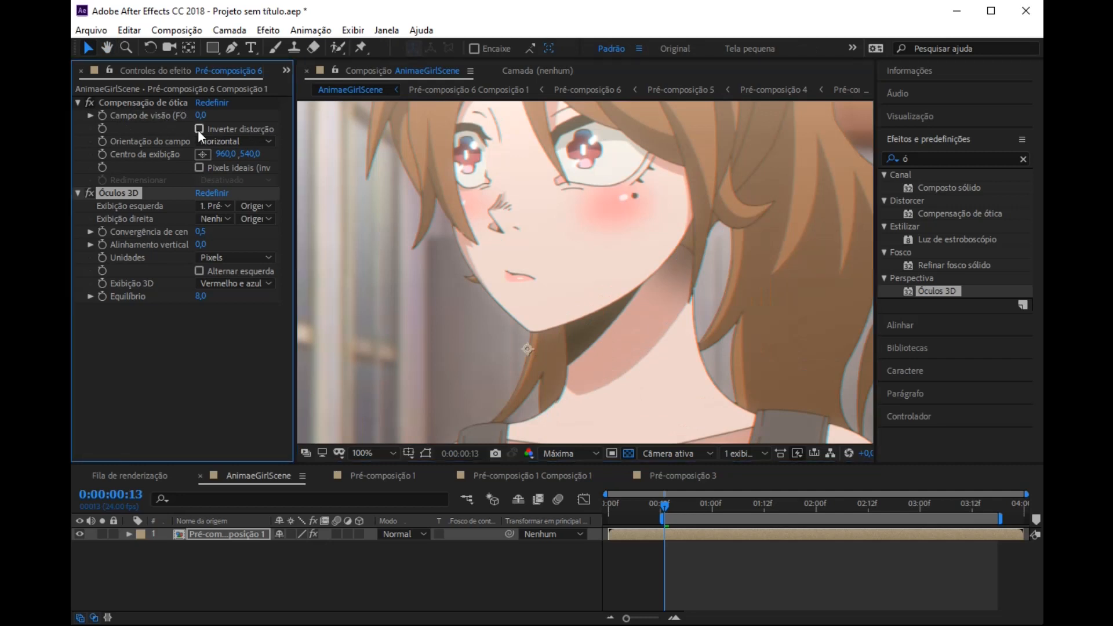
click(198, 129)
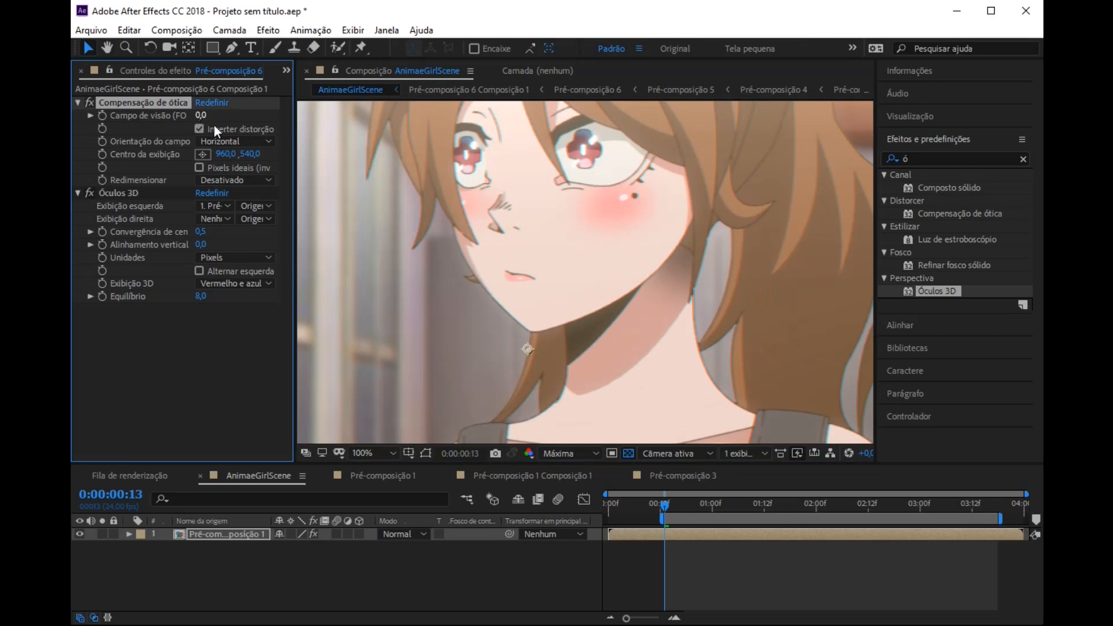
scroll(515, 238, down, 2)
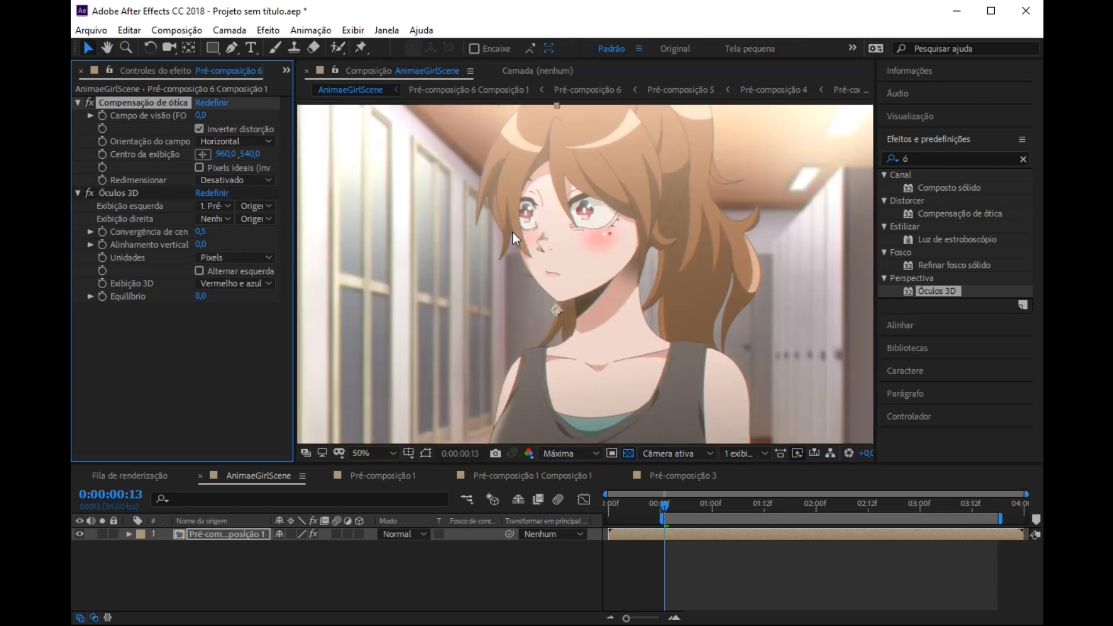
click(200, 115)
text(15)
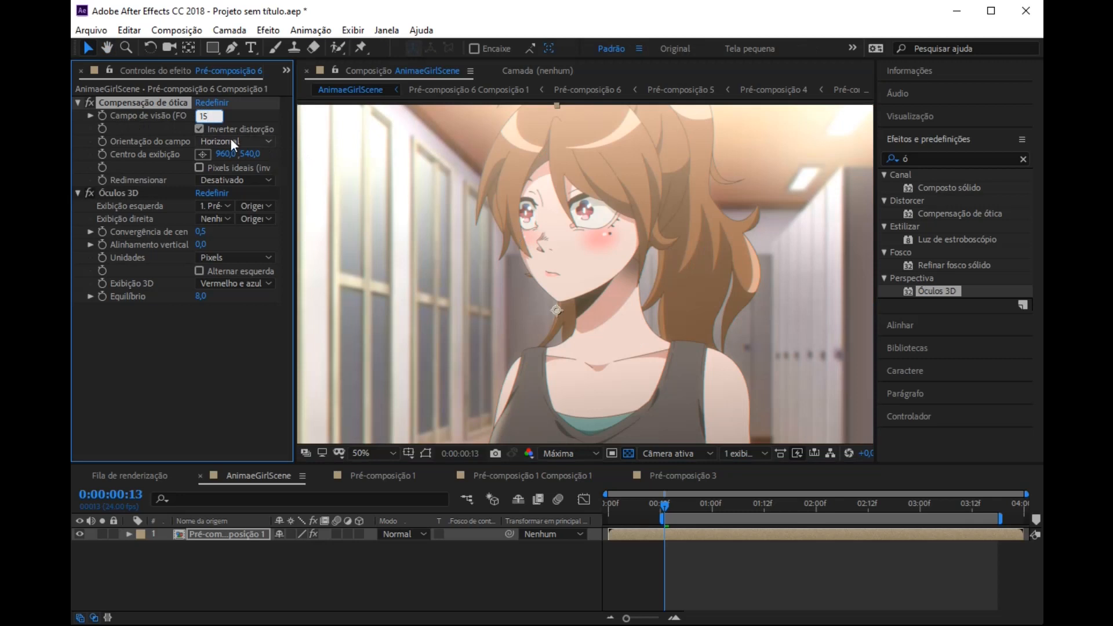
key(Return)
key(h)
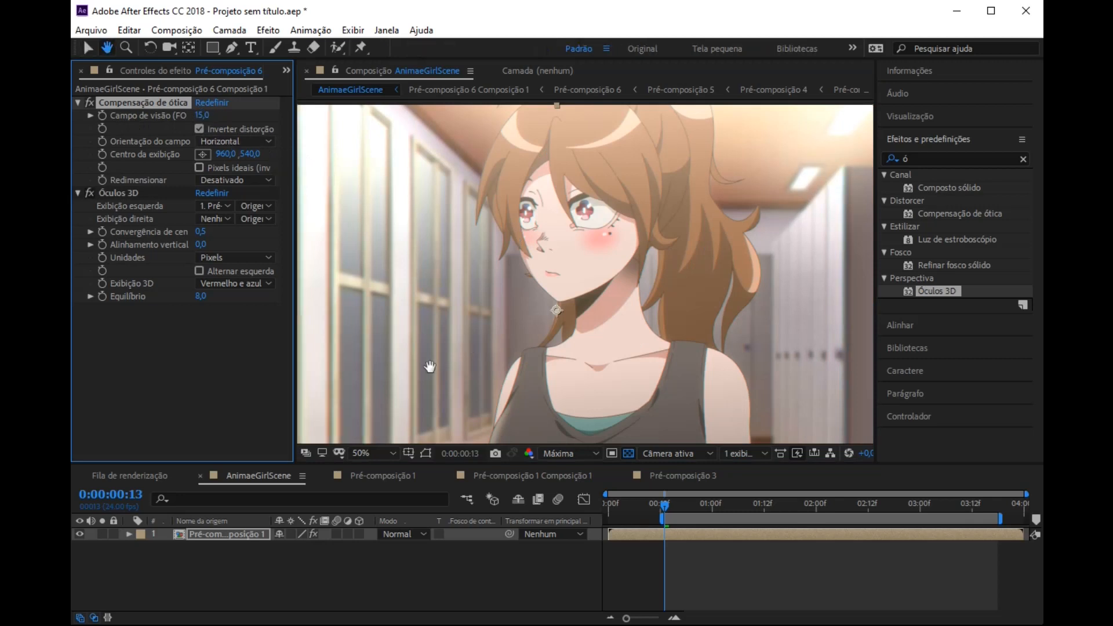
drag(430, 367, 614, 237)
key(v)
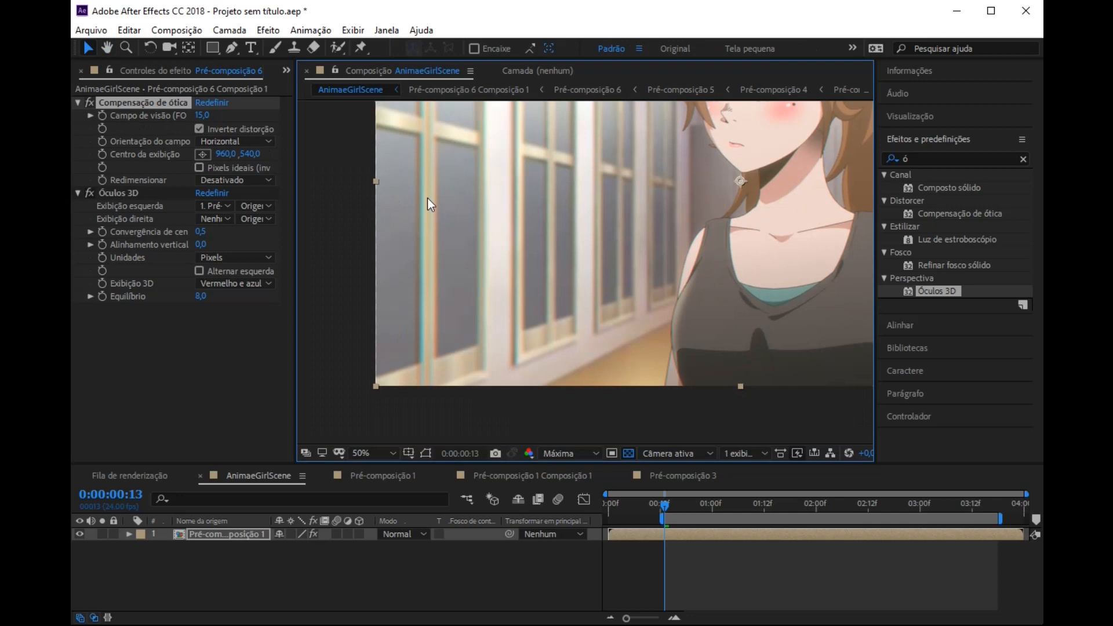
Step: Compare the frame with and without Compensação de ótica, try a Campo de visão of 39,8, and set it to 20
click(88, 104)
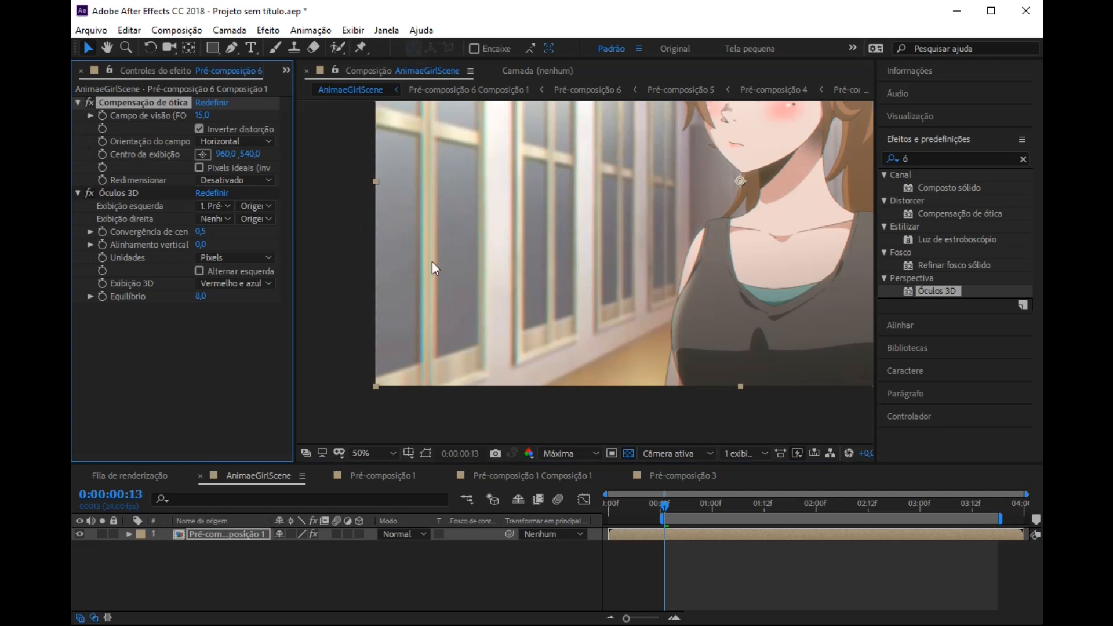
drag(203, 119, 496, 203)
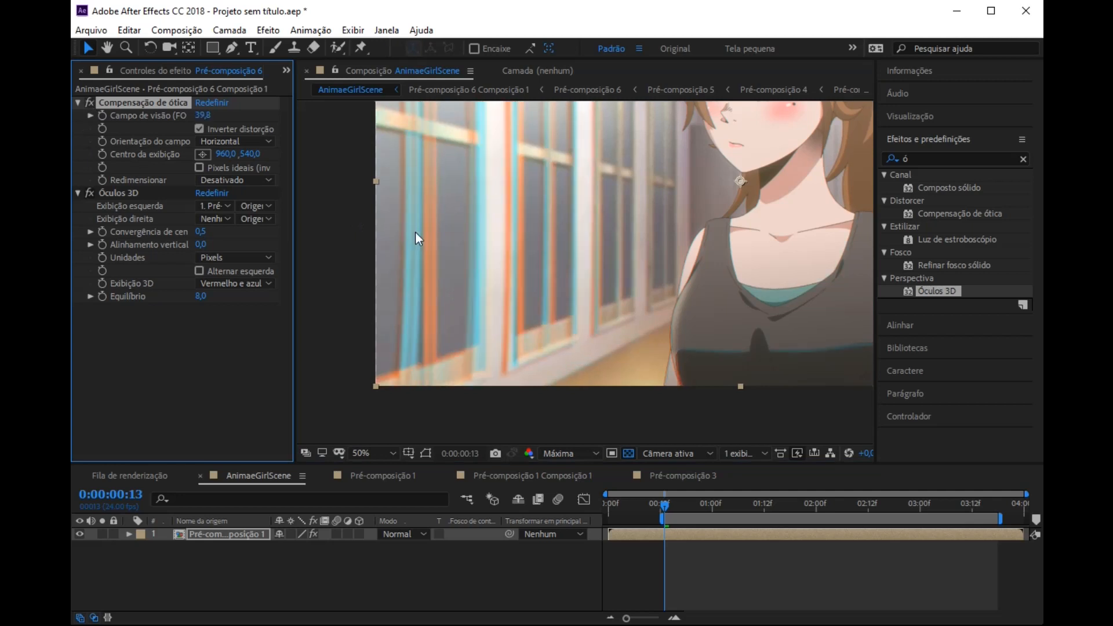
click(203, 116)
text(20)
key(Return)
click(199, 129)
key(h)
drag(733, 233, 584, 413)
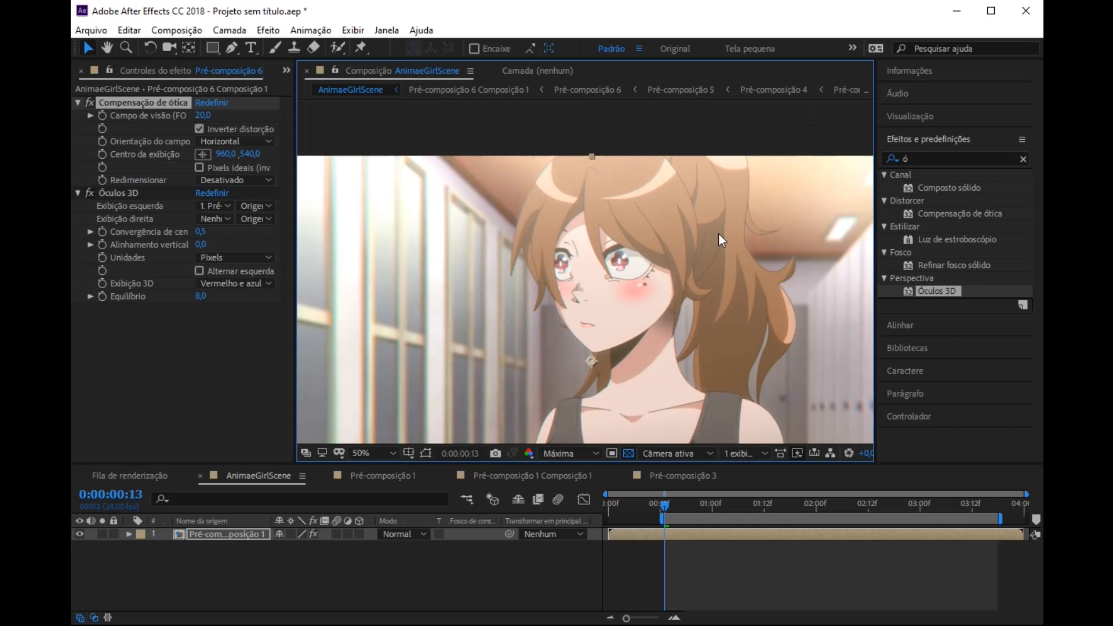
Step: Examine the character and the frame edges with Compensação de ótica and Óculos 3D applied
drag(763, 214, 647, 105)
drag(805, 266, 669, 311)
drag(571, 403, 641, 286)
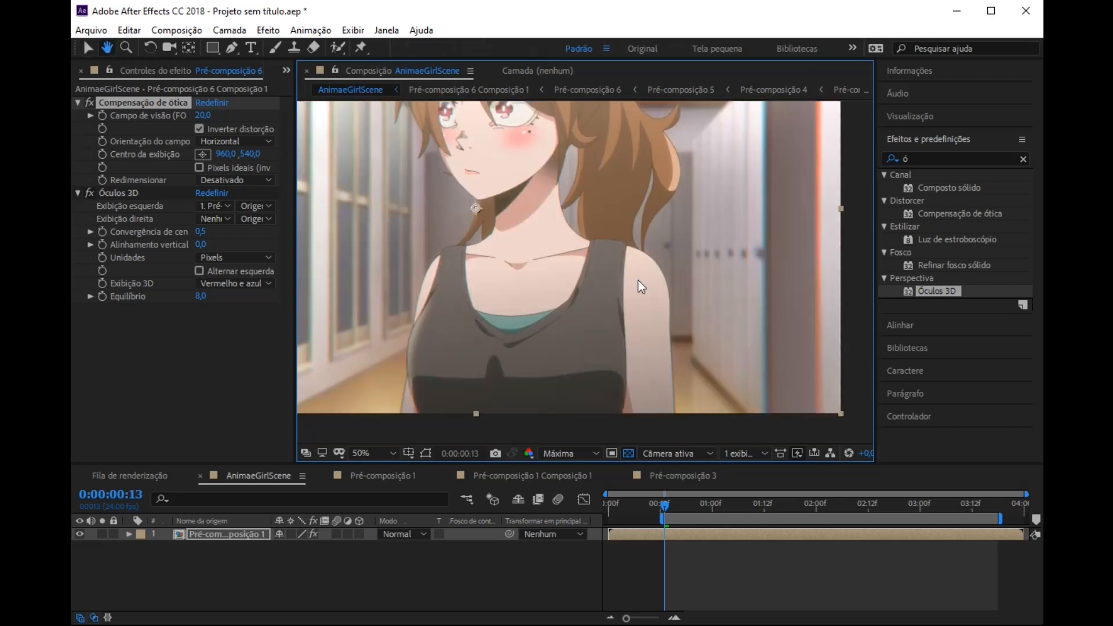
key(space)
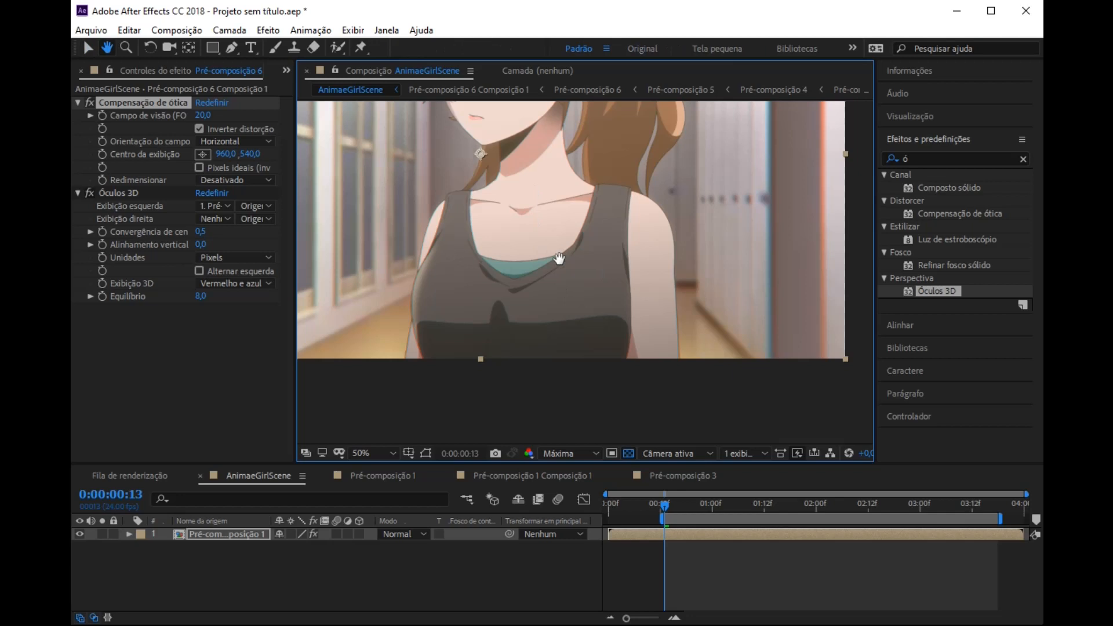
drag(559, 259, 481, 411)
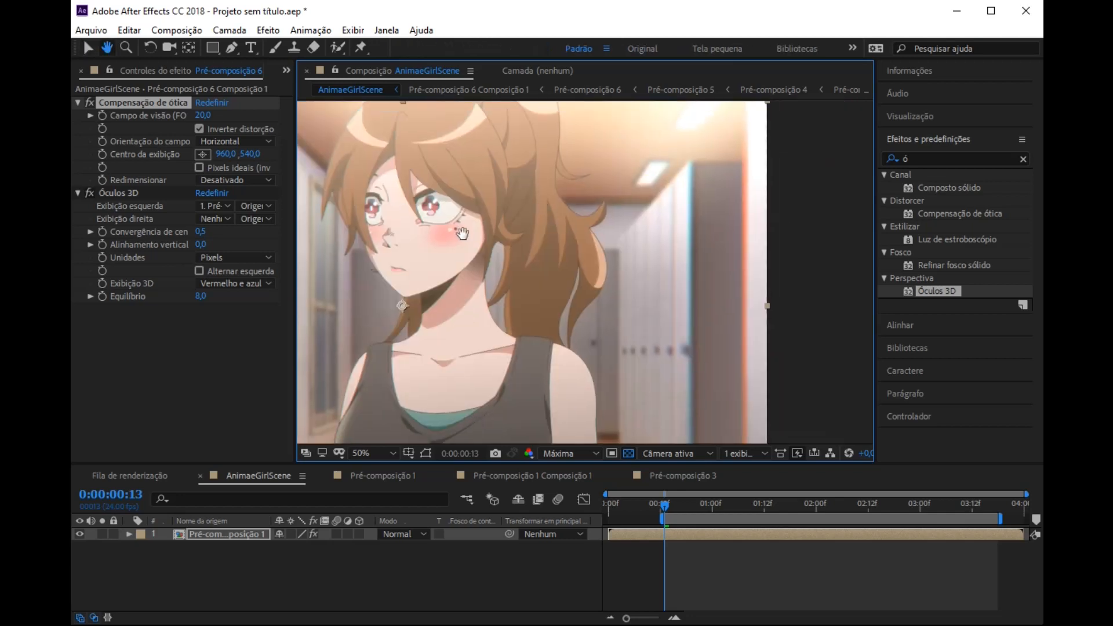
drag(463, 233, 561, 311)
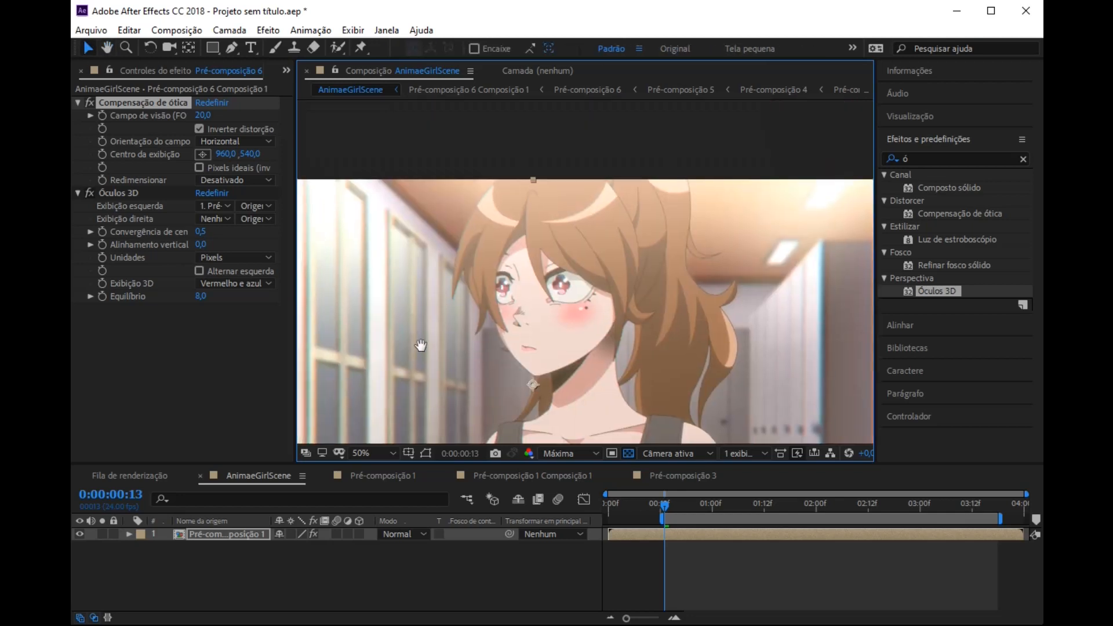
drag(421, 346, 448, 236)
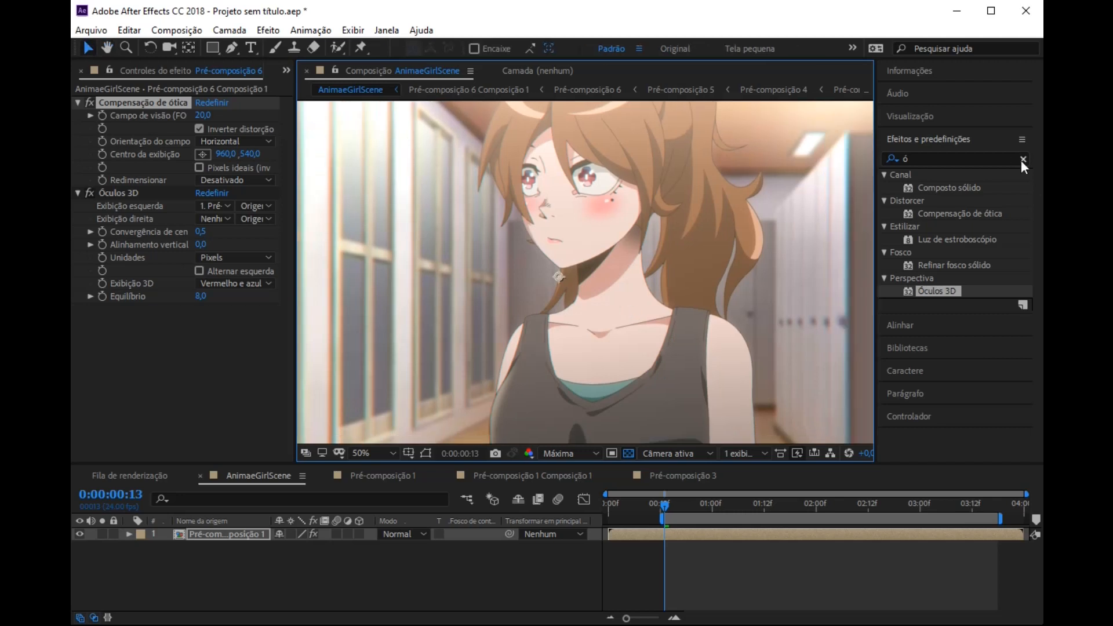
Step: Add CC Radial Blur from Desfoque e nitidez below Óculos 3D, with Type Fading Zoom and Amount 4
click(1024, 159)
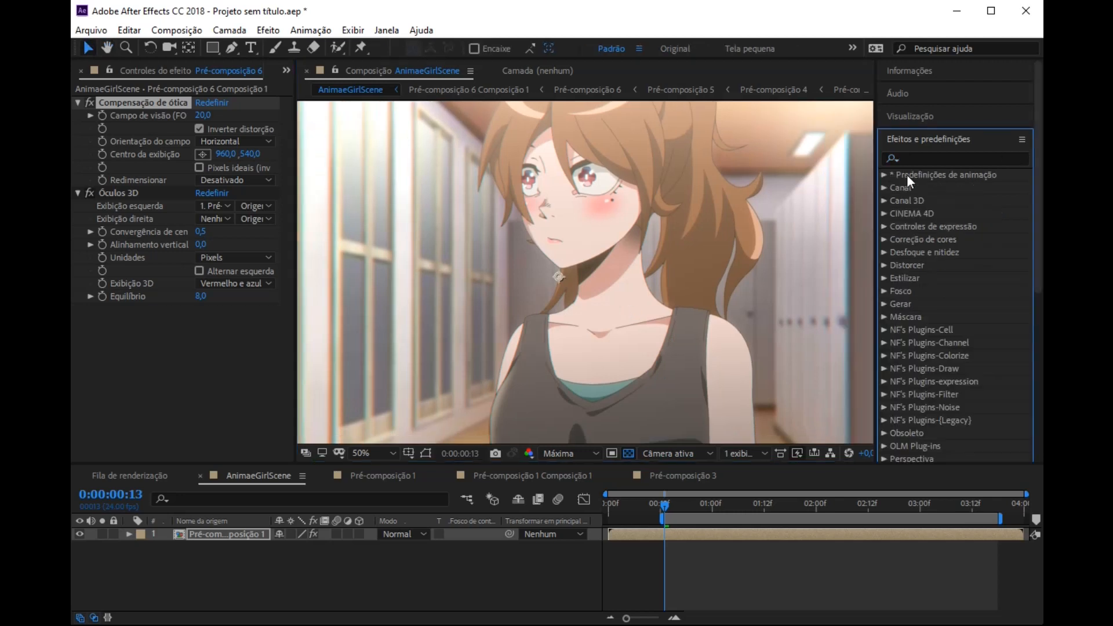
click(884, 252)
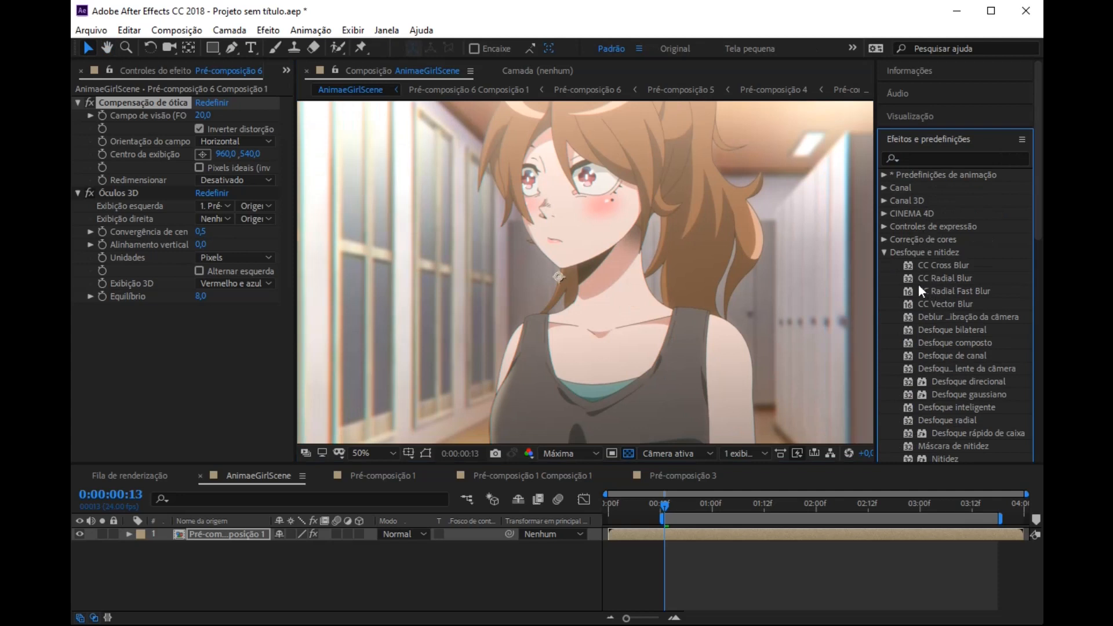
drag(957, 280, 144, 382)
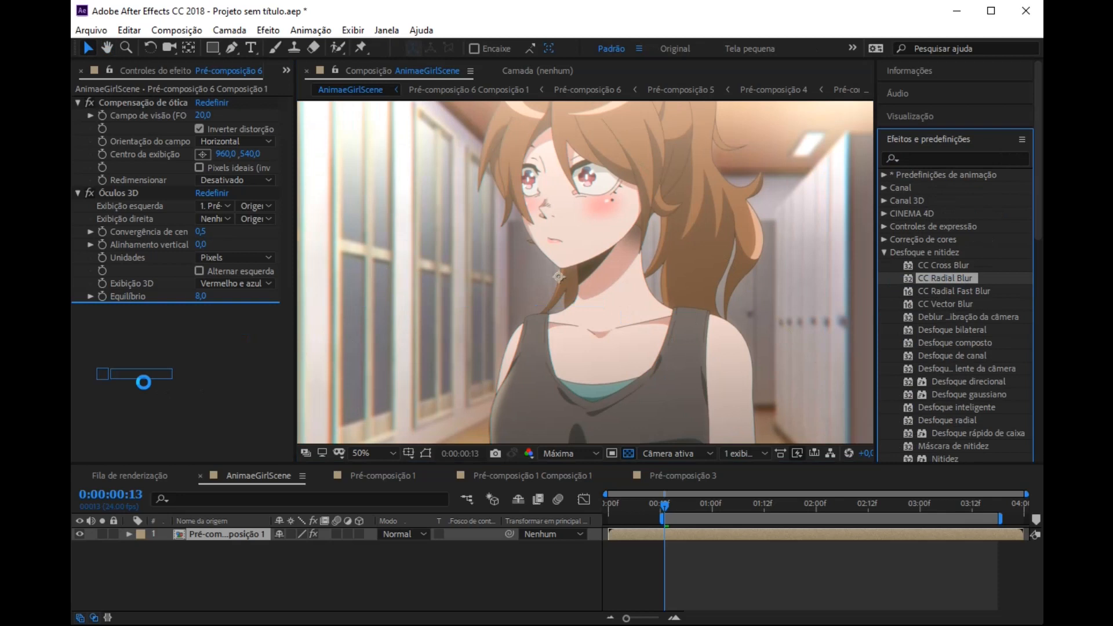
click(224, 324)
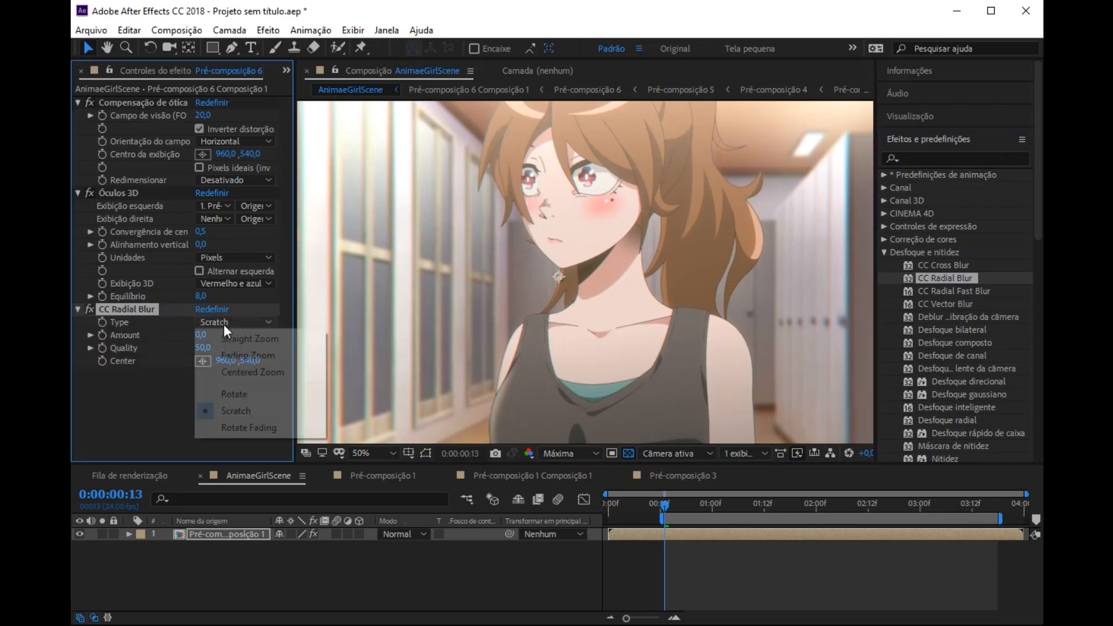
click(245, 356)
key(Tab)
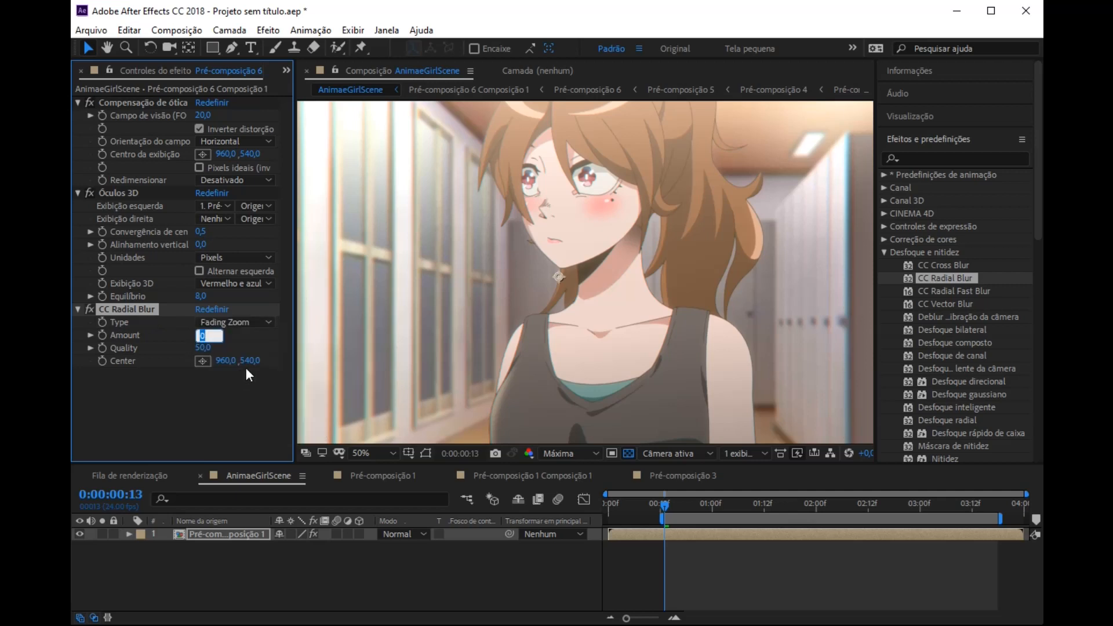
text(4)
click(173, 406)
Step: Compare the windows near the frame's edge with and without CC Radial Blur, leaving the effect enabled
key(space)
drag(495, 266, 680, 177)
key(space)
drag(423, 357, 396, 378)
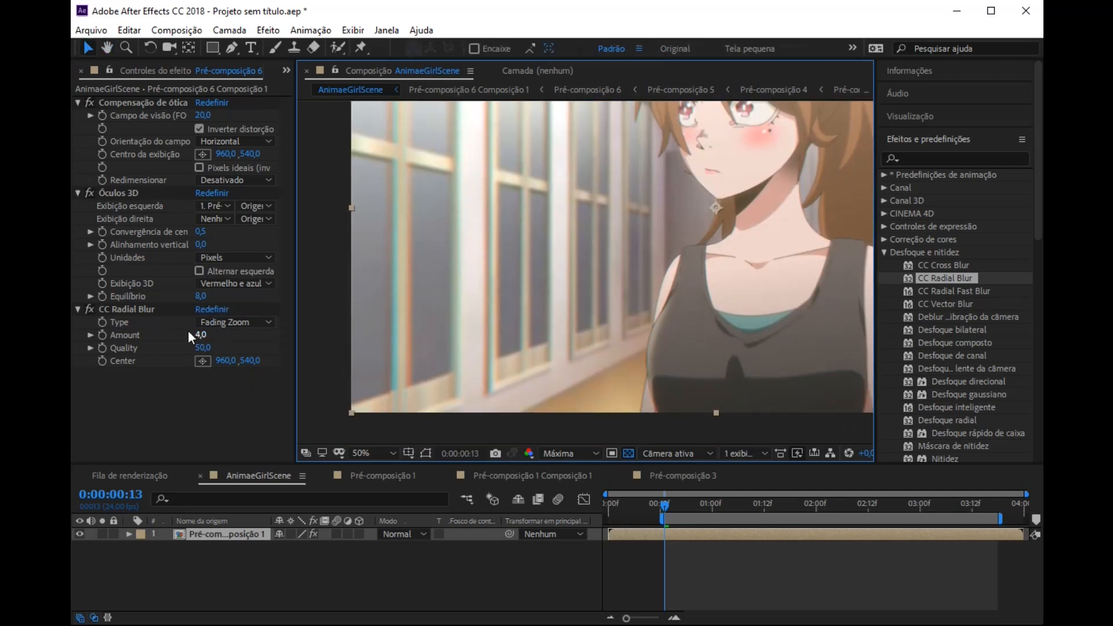
click(91, 310)
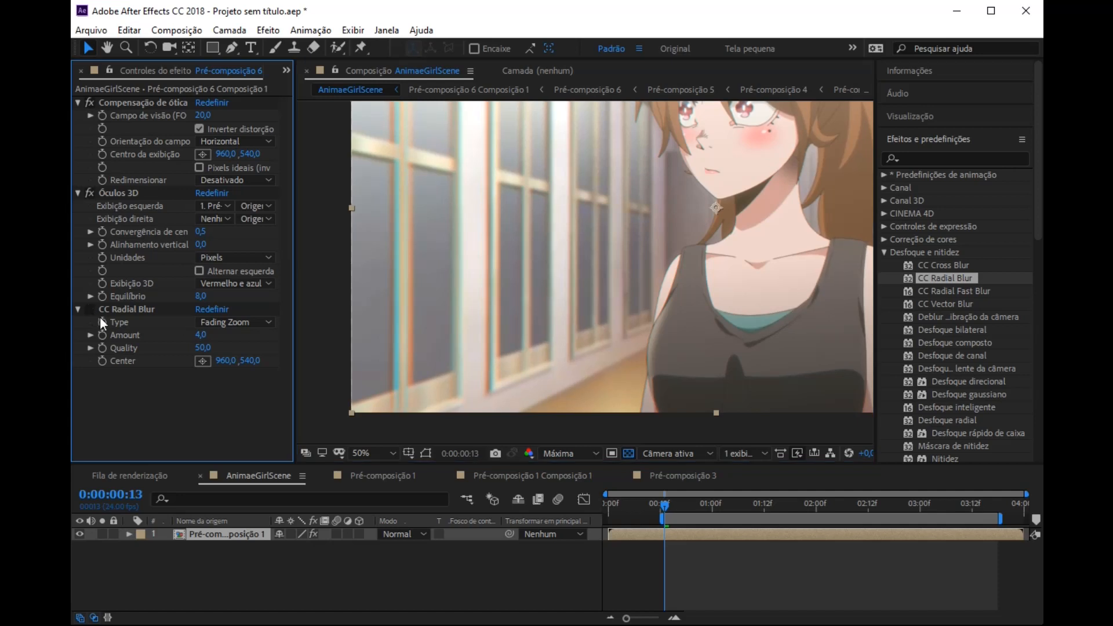
click(91, 298)
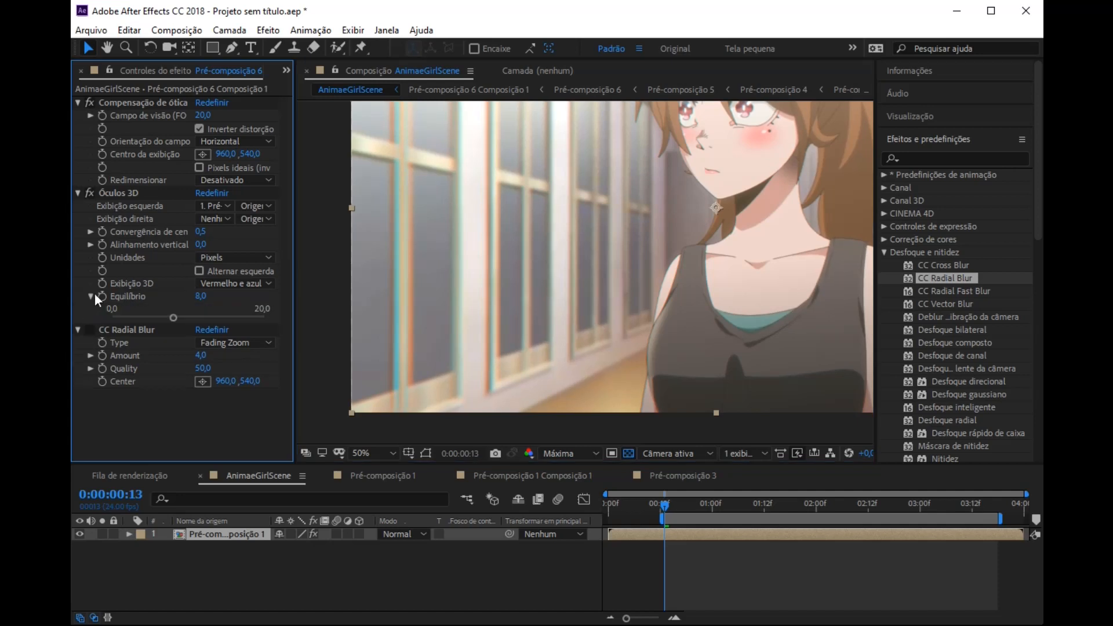
click(91, 296)
click(91, 309)
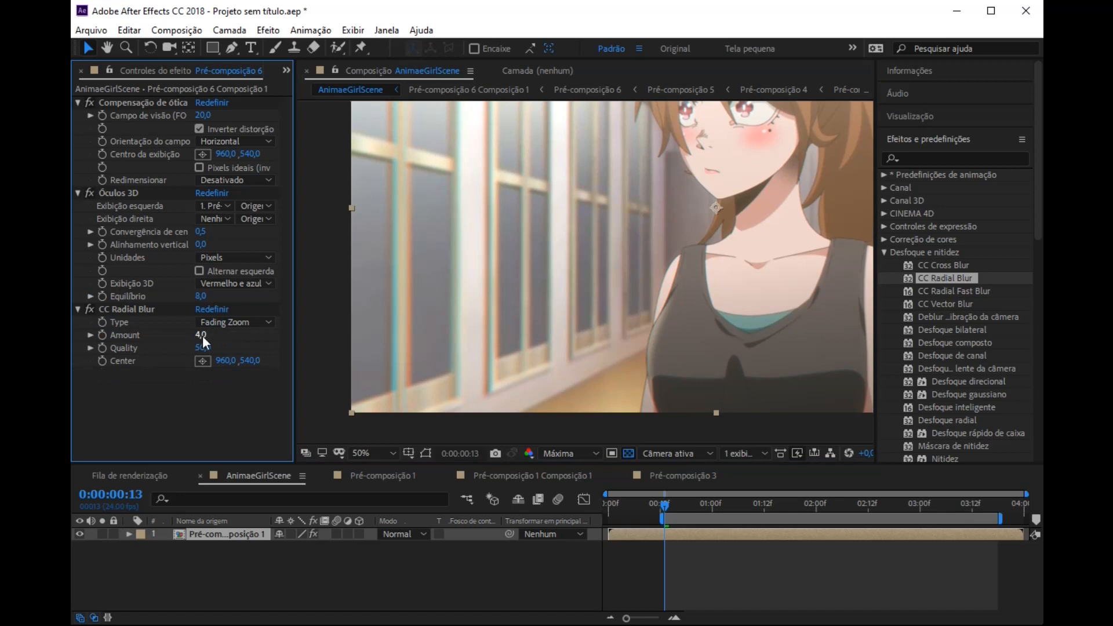
Step: Save the project as 22222 in the Downloads folder
key(ctrl+s)
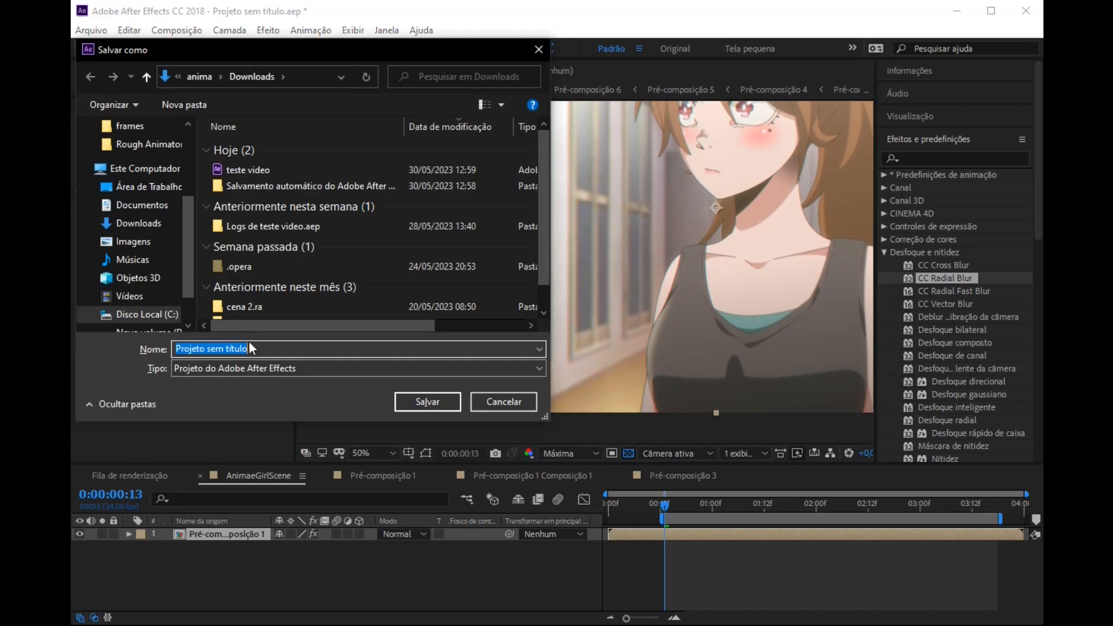
text(test)
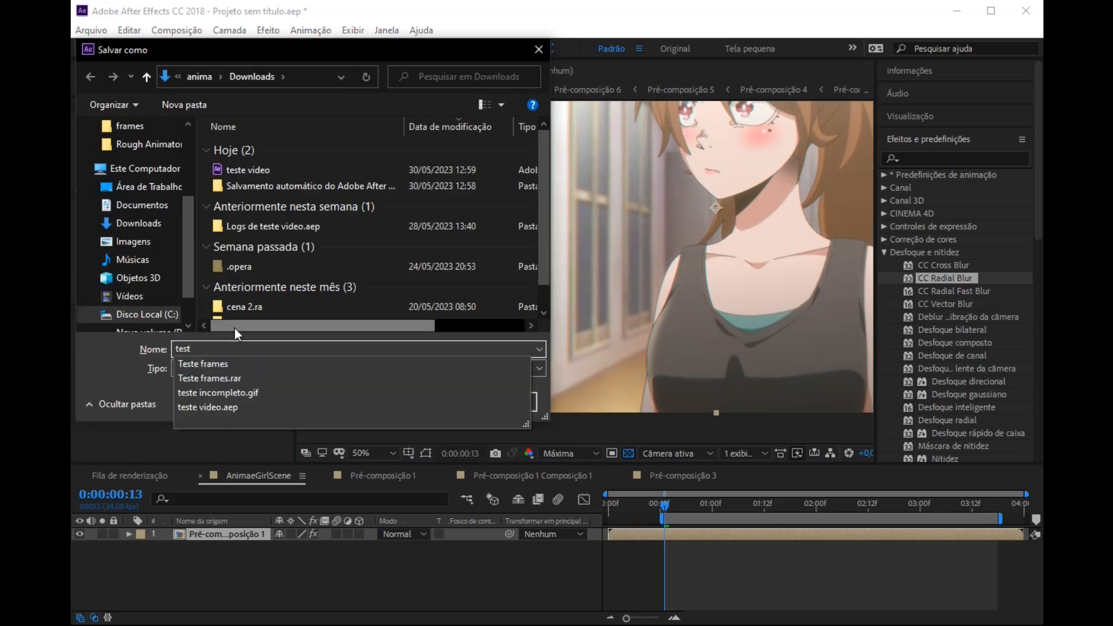
click(220, 364)
key(BackSpace)
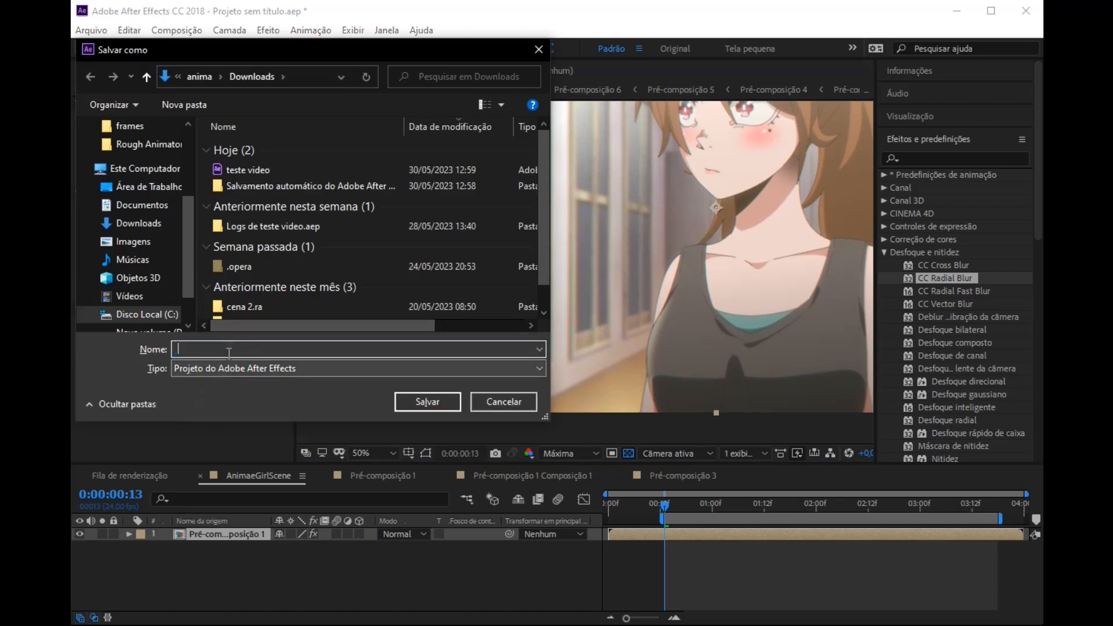
text(22222)
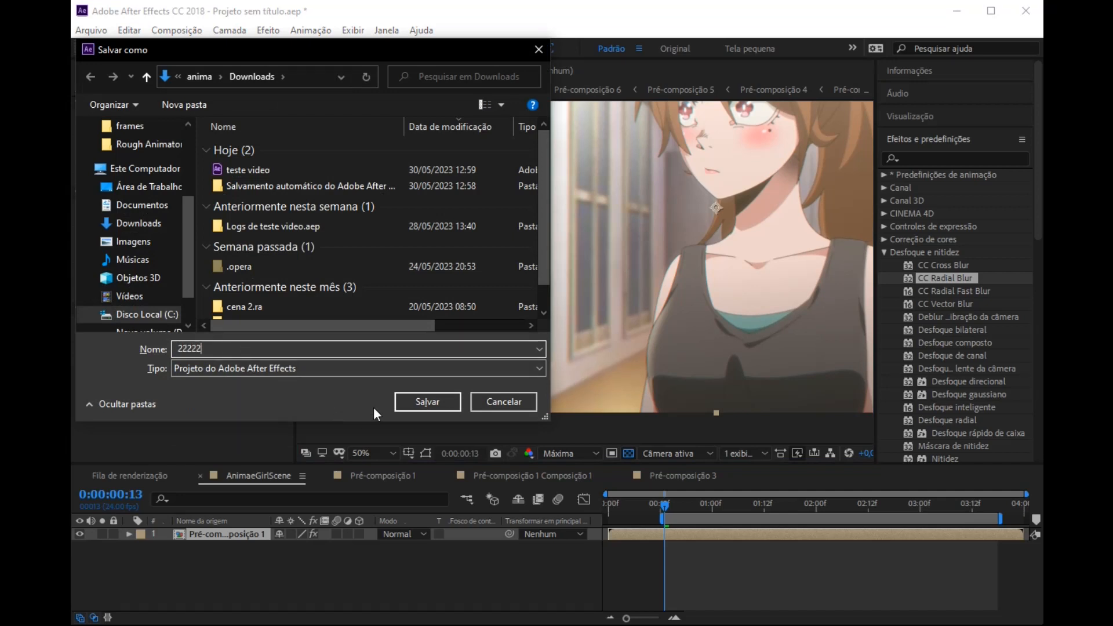
click(427, 402)
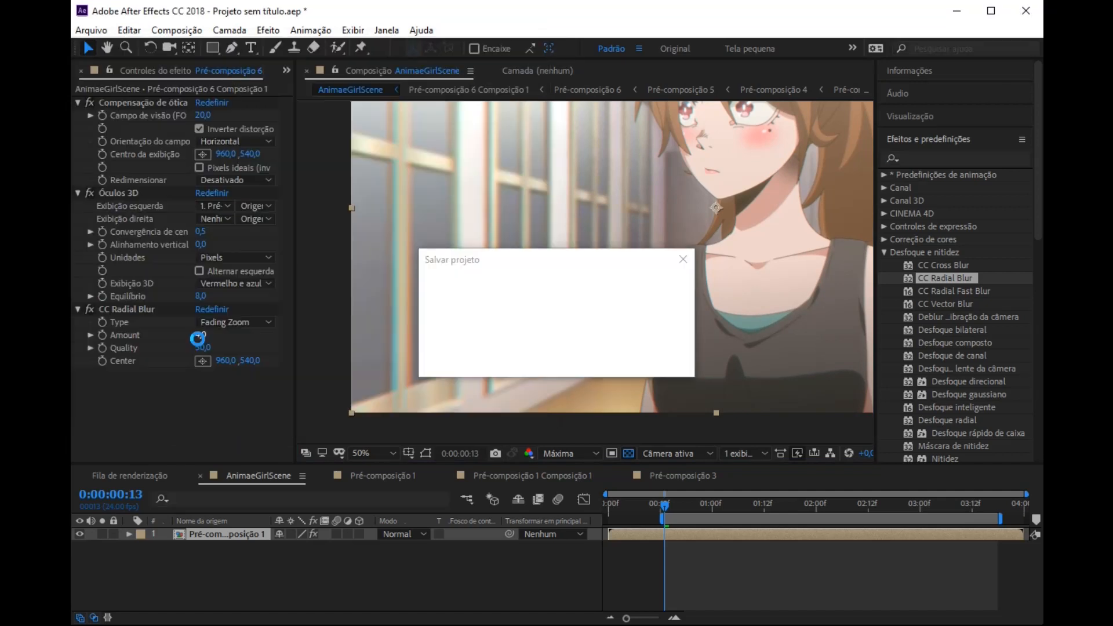
Step: Try a CC Radial Blur Amount of 43 and inspect the blur around the character
click(202, 337)
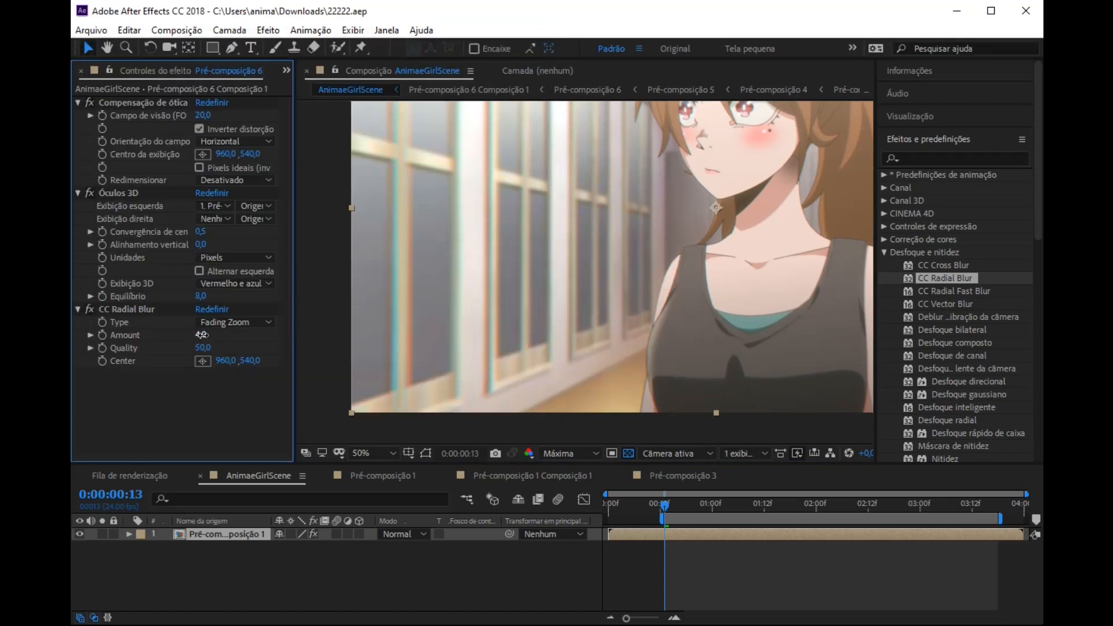
drag(202, 335, 232, 338)
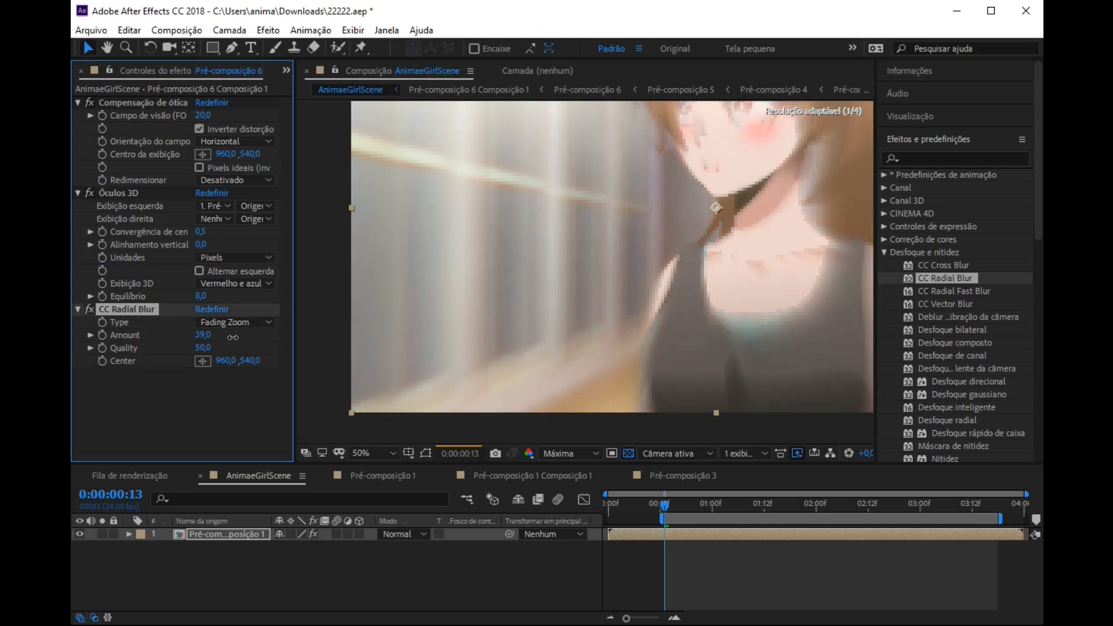
drag(232, 338, 235, 337)
key(h)
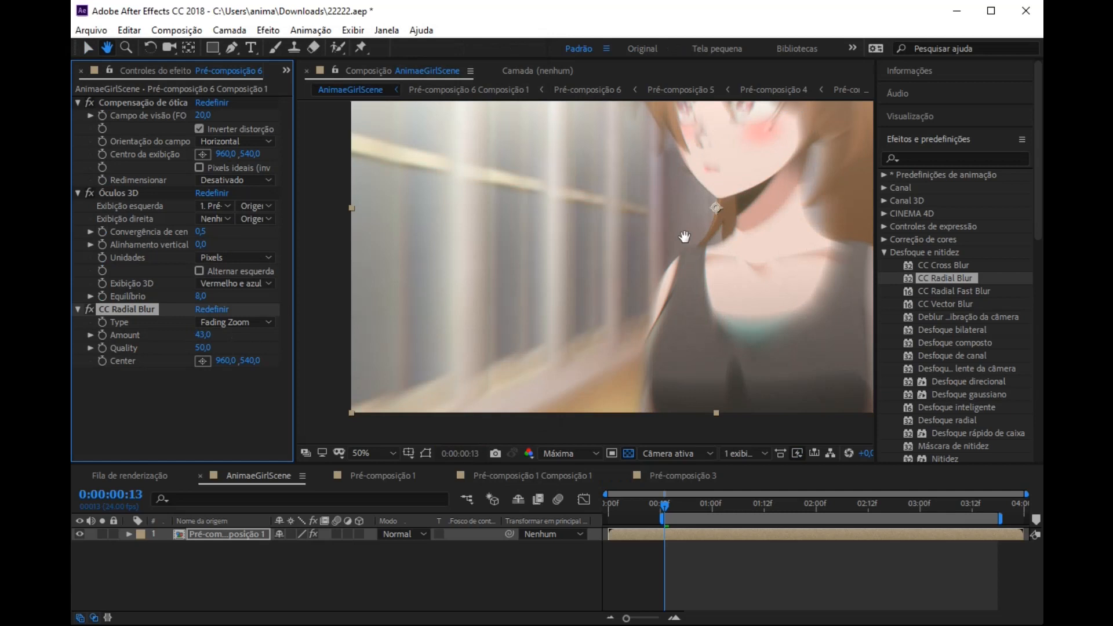
drag(685, 237, 434, 298)
key(v)
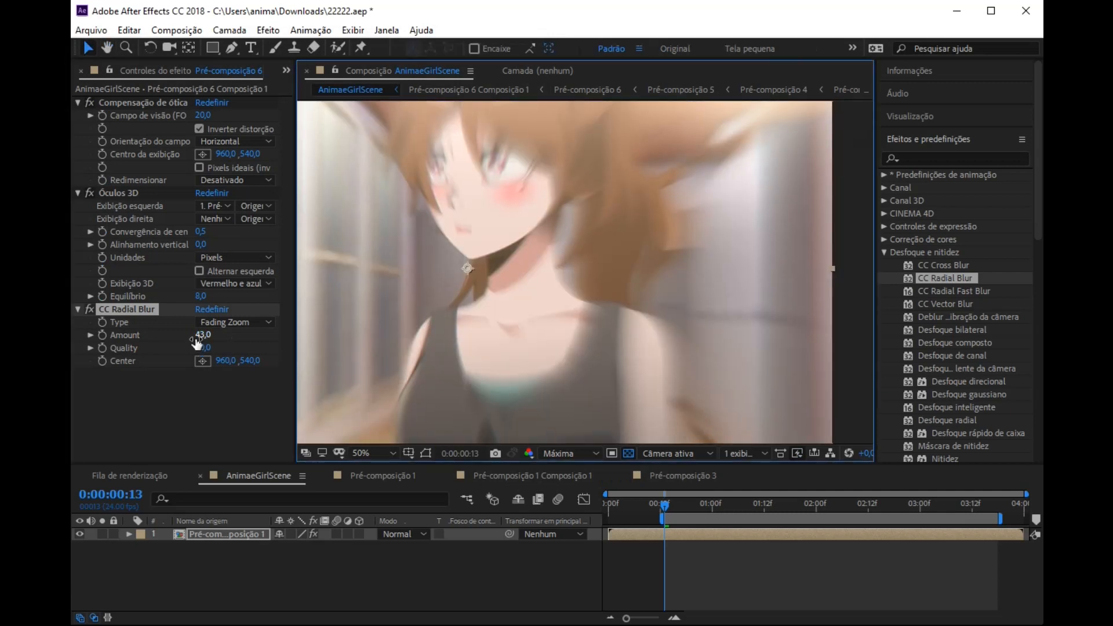
Step: Set the CC Radial Blur Amount to 5
click(200, 336)
text(5)
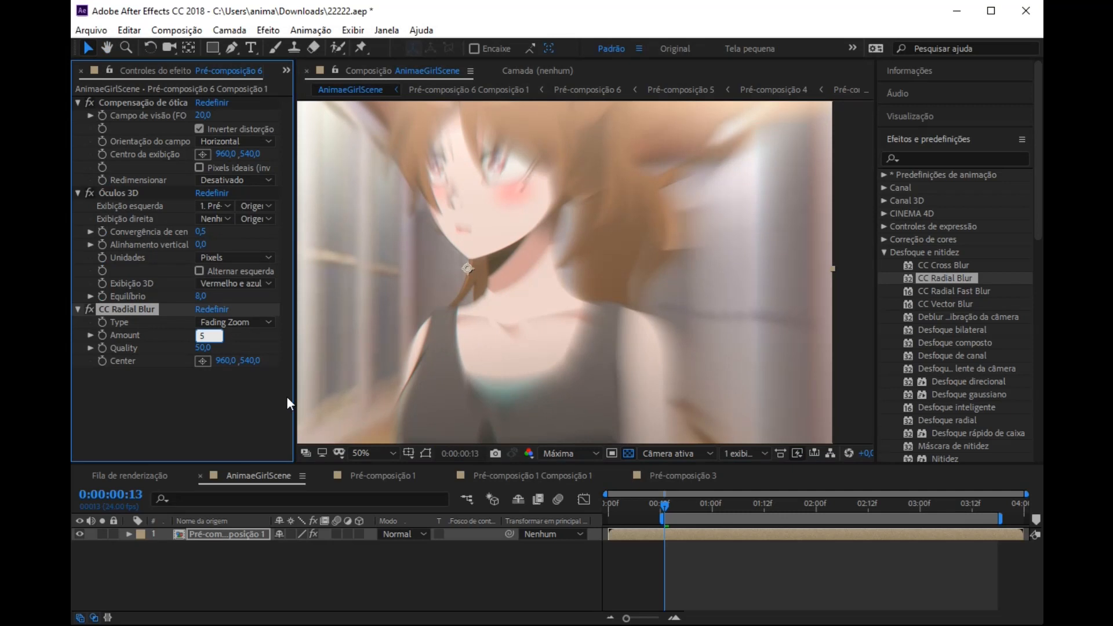
click(287, 395)
Step: Examine the blur and colour fringes on the character's hair, eyes and face at 200% magnification
middle_click(439, 380)
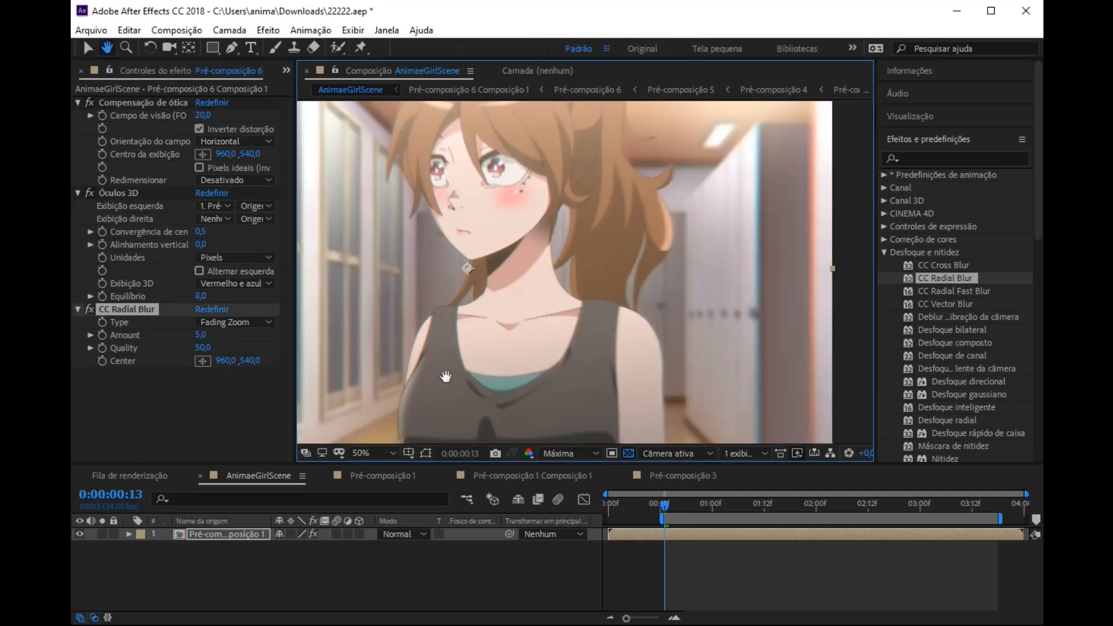
drag(446, 377, 453, 288)
drag(509, 208, 501, 360)
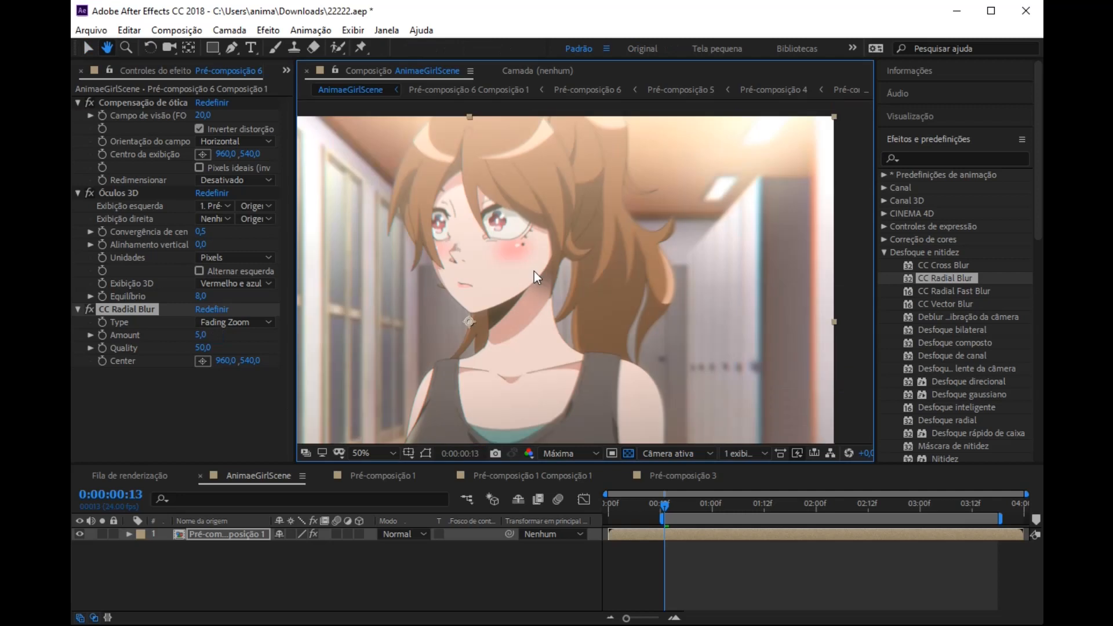
scroll(566, 134, up, 4)
drag(524, 158, 737, 187)
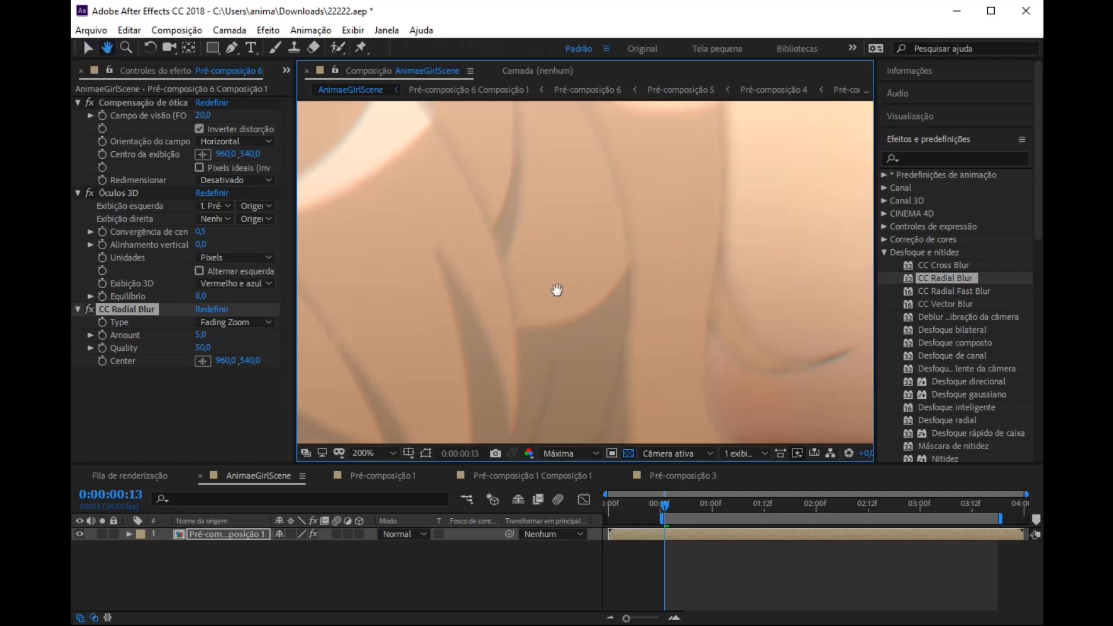
drag(557, 291, 730, 157)
drag(450, 251, 545, 166)
drag(470, 266, 671, 200)
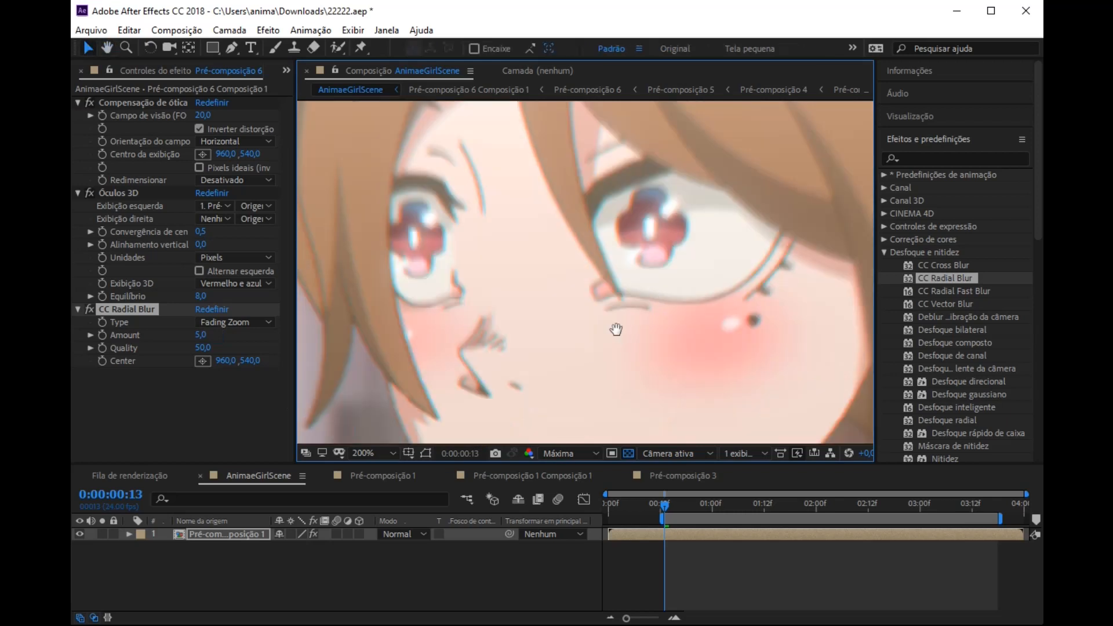
Step: Preview the animation with the whole frame fitted in the viewer and return the playhead to 0:00:00:13
key(comma)
key(comma)
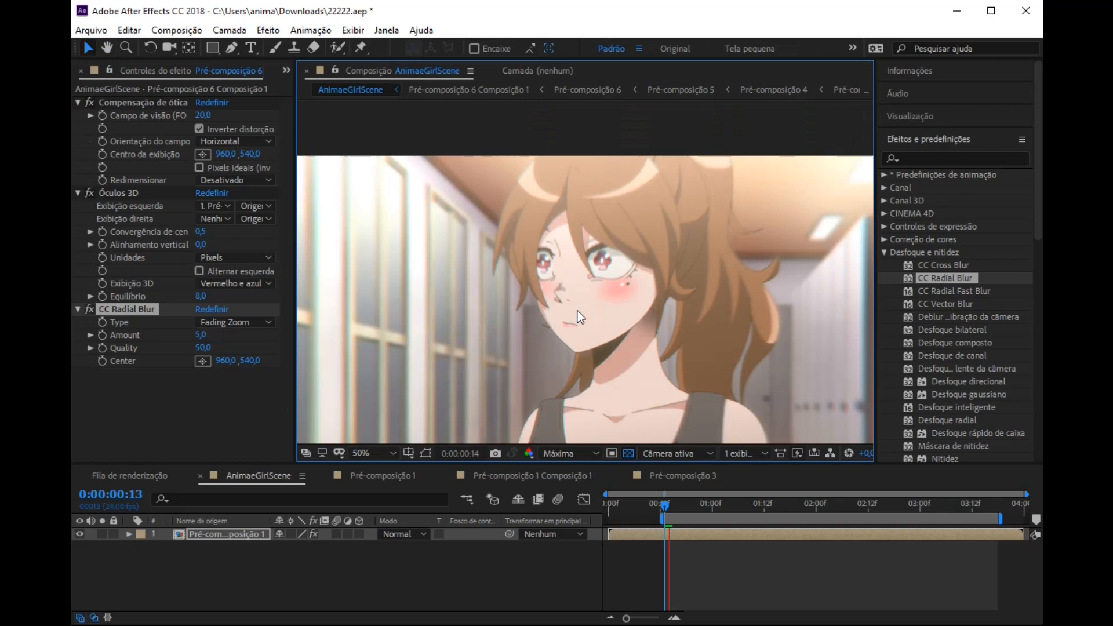
key(comma)
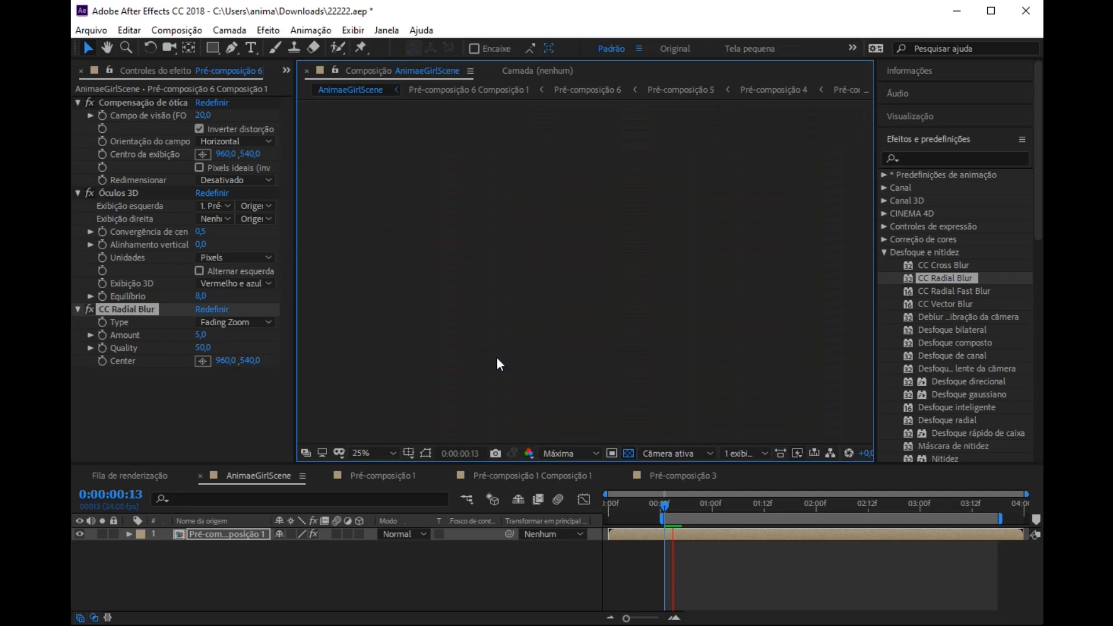
key(shift+slash)
key(space)
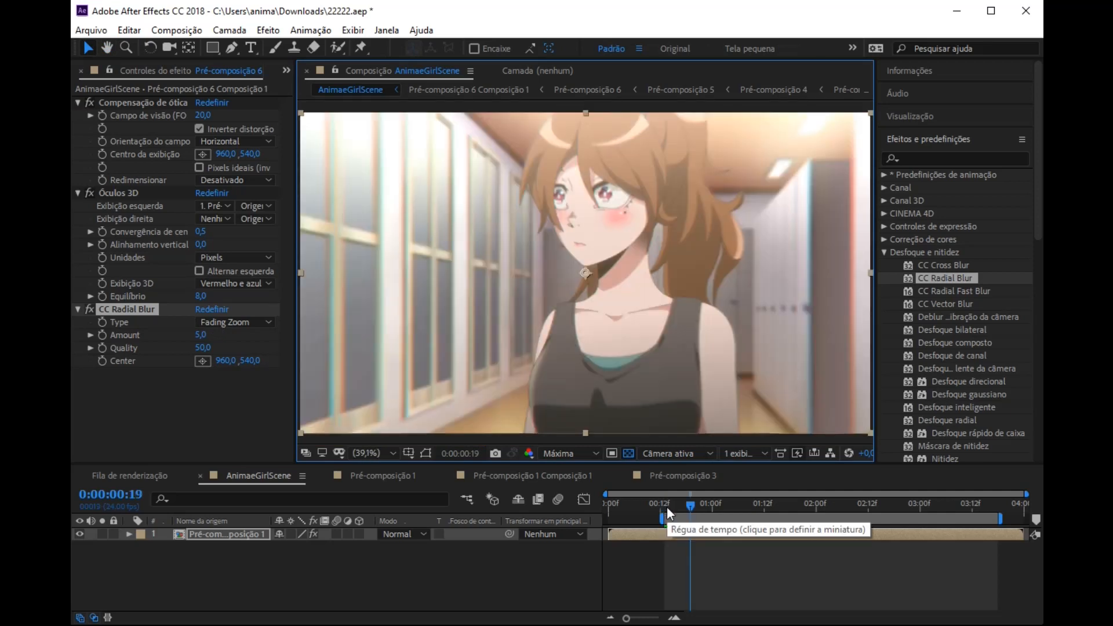
click(660, 506)
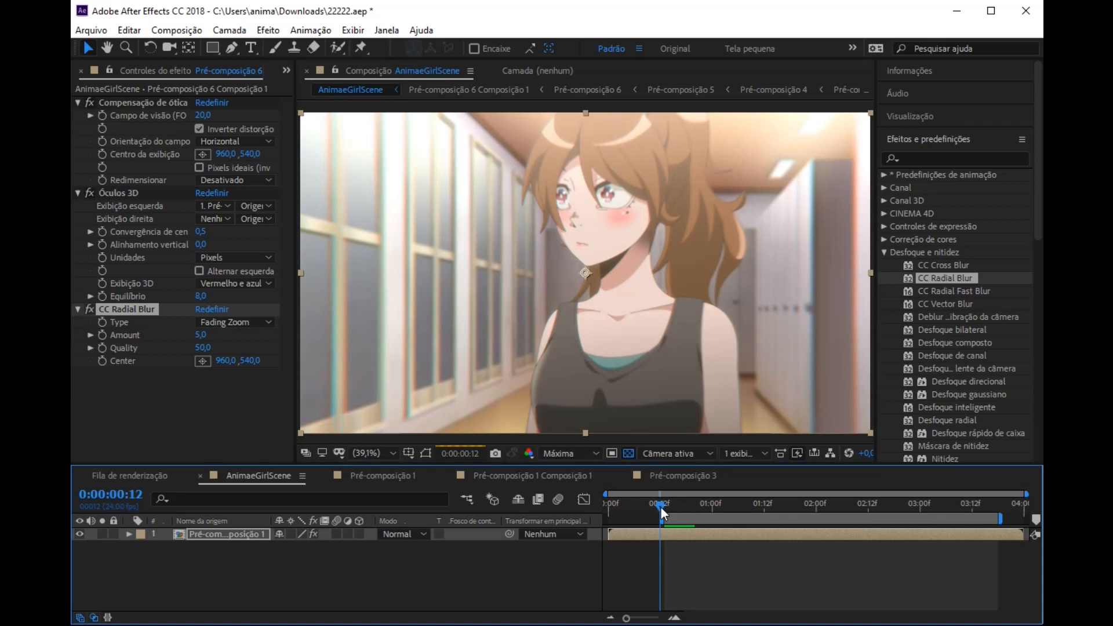
drag(660, 506, 664, 505)
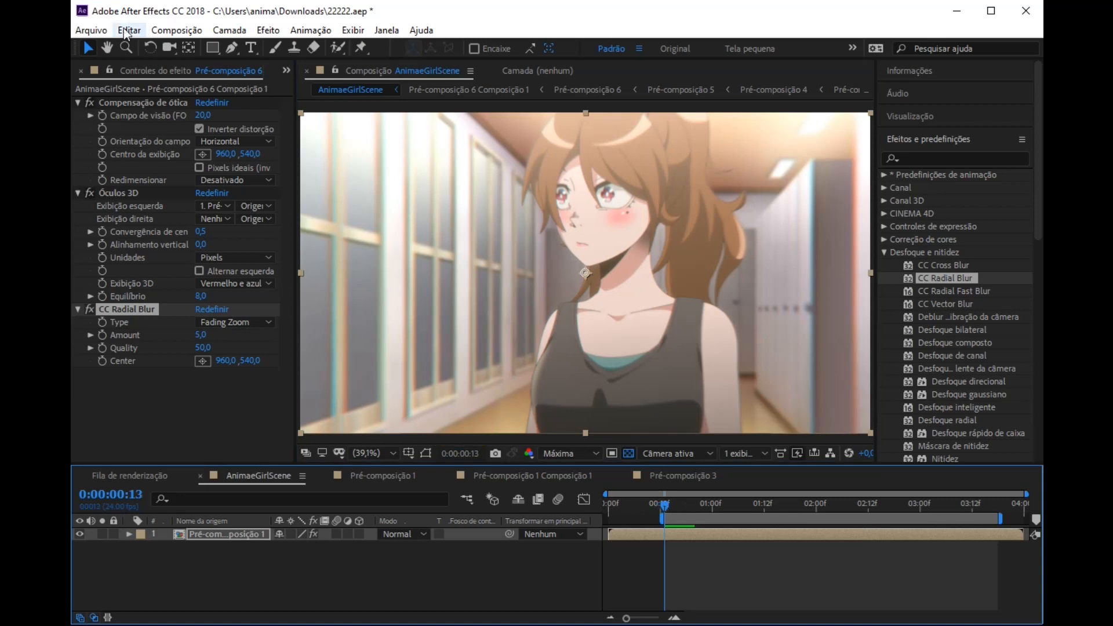
Step: Add the AnimaeGirlScene composition to the render queue for export
click(86, 32)
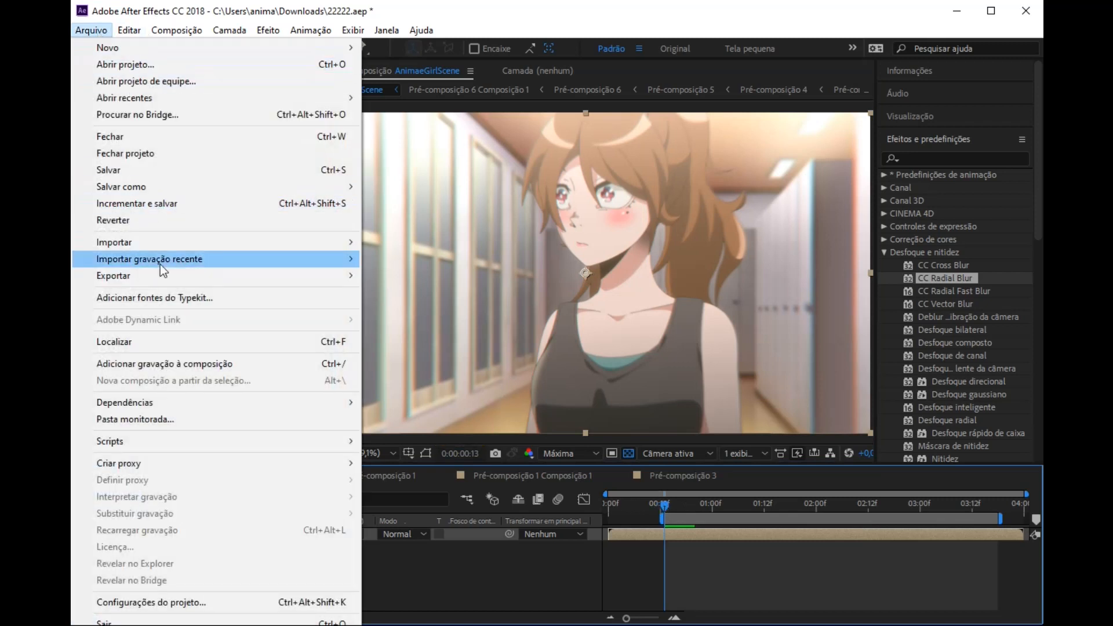
mouse_move(148, 277)
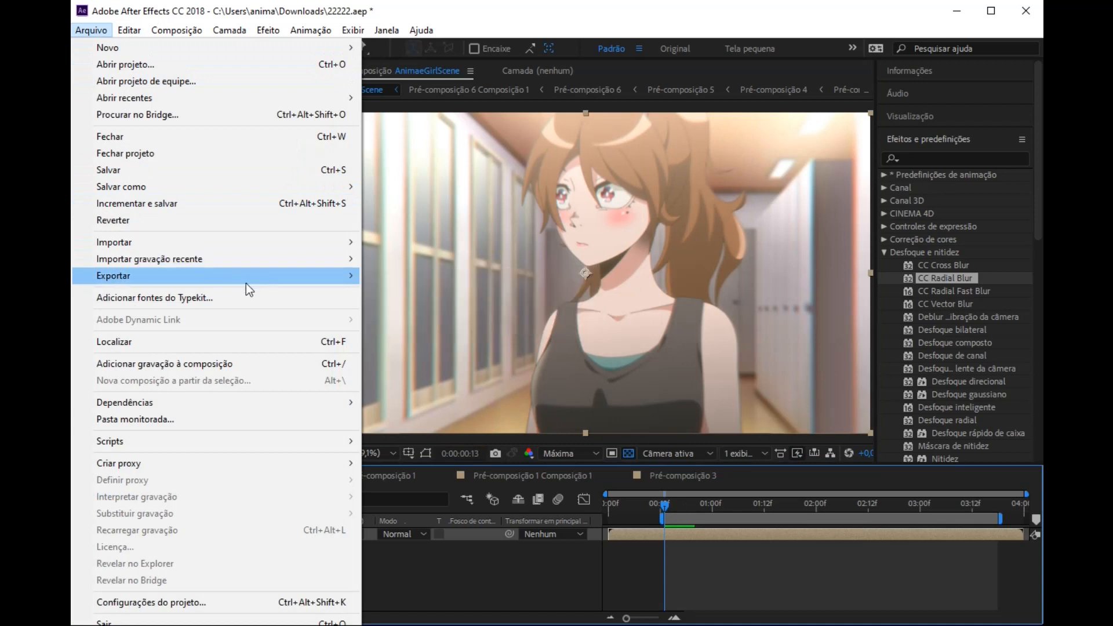
click(438, 291)
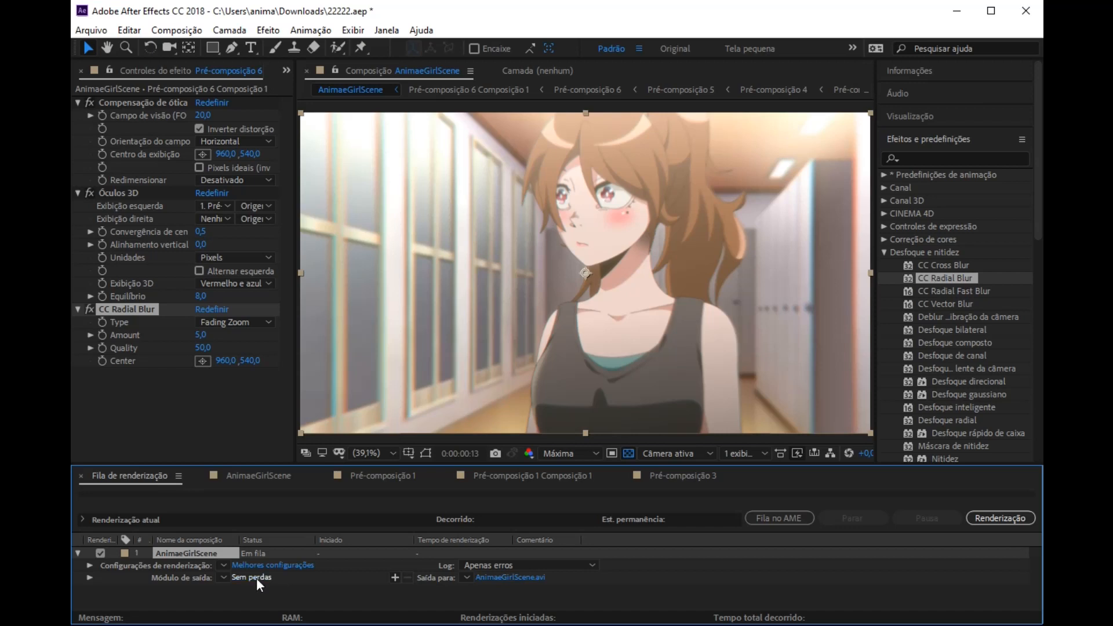
Step: Set the output module format of the queued AnimaeGirlScene render to Voukoder
click(256, 579)
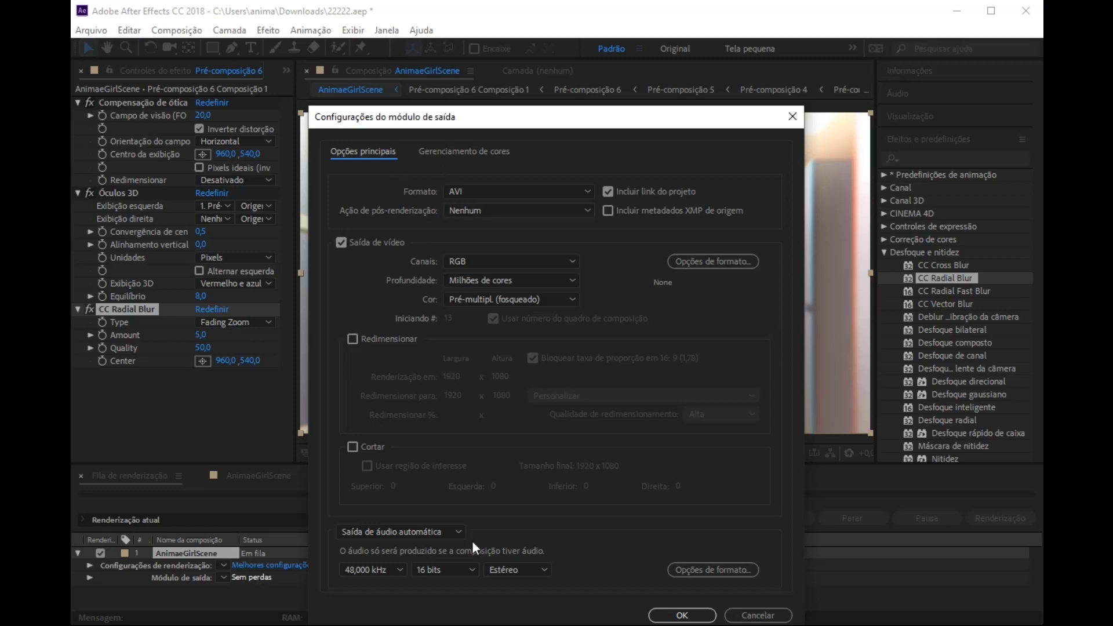
click(762, 616)
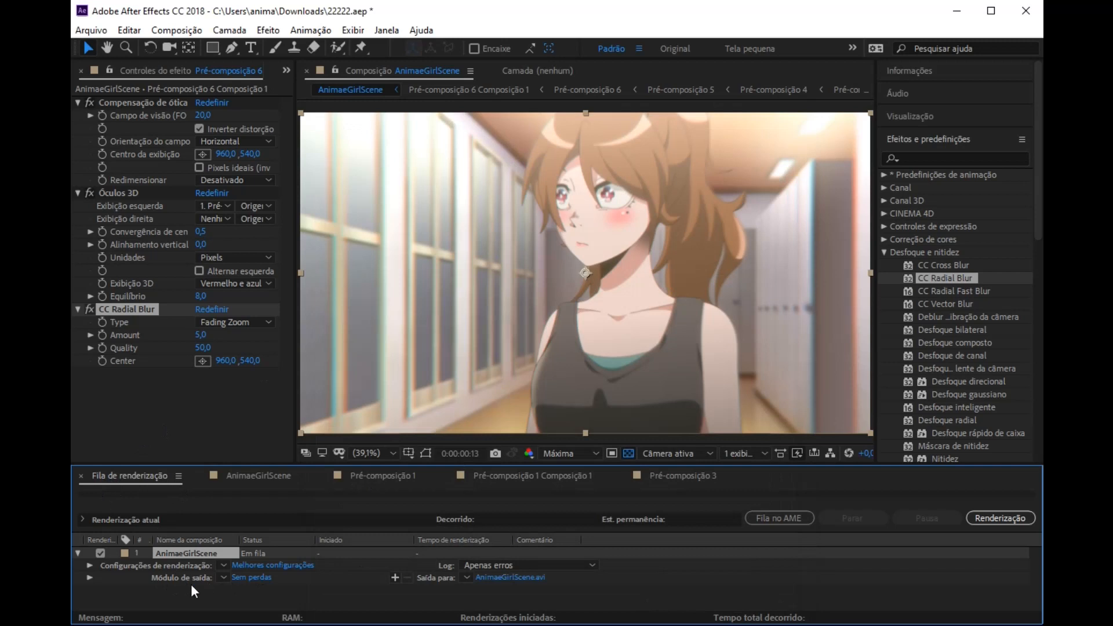
click(251, 579)
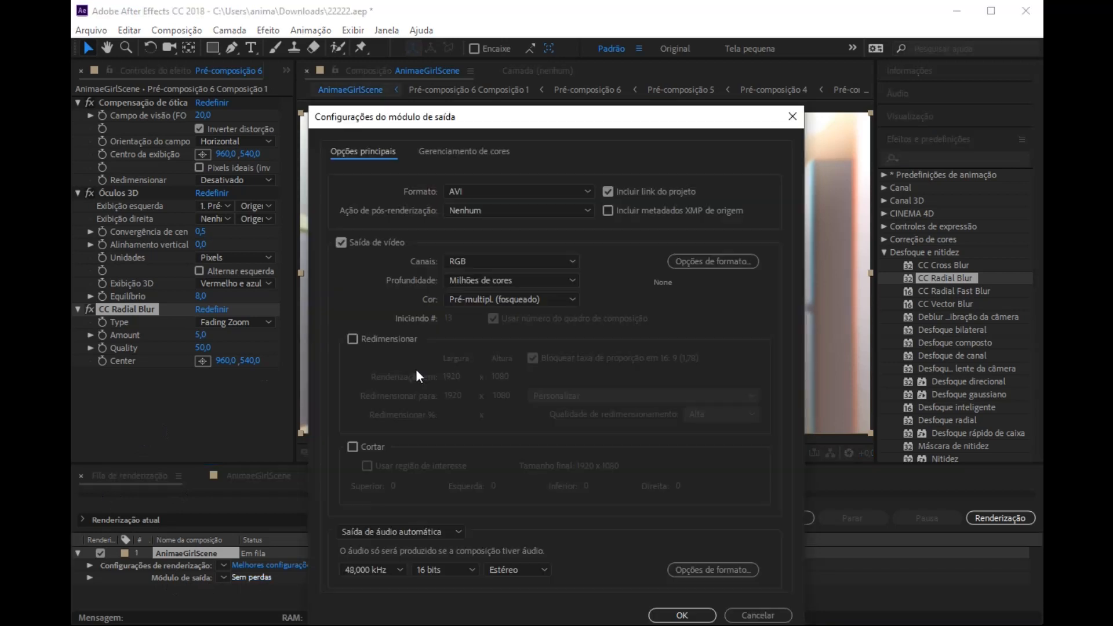
click(467, 189)
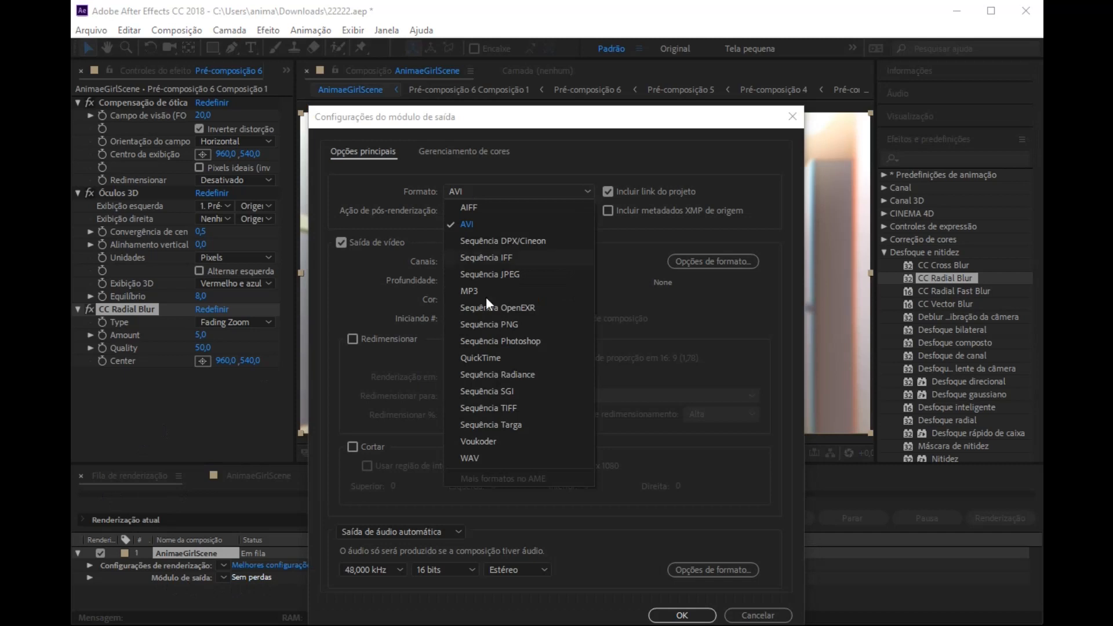
click(477, 441)
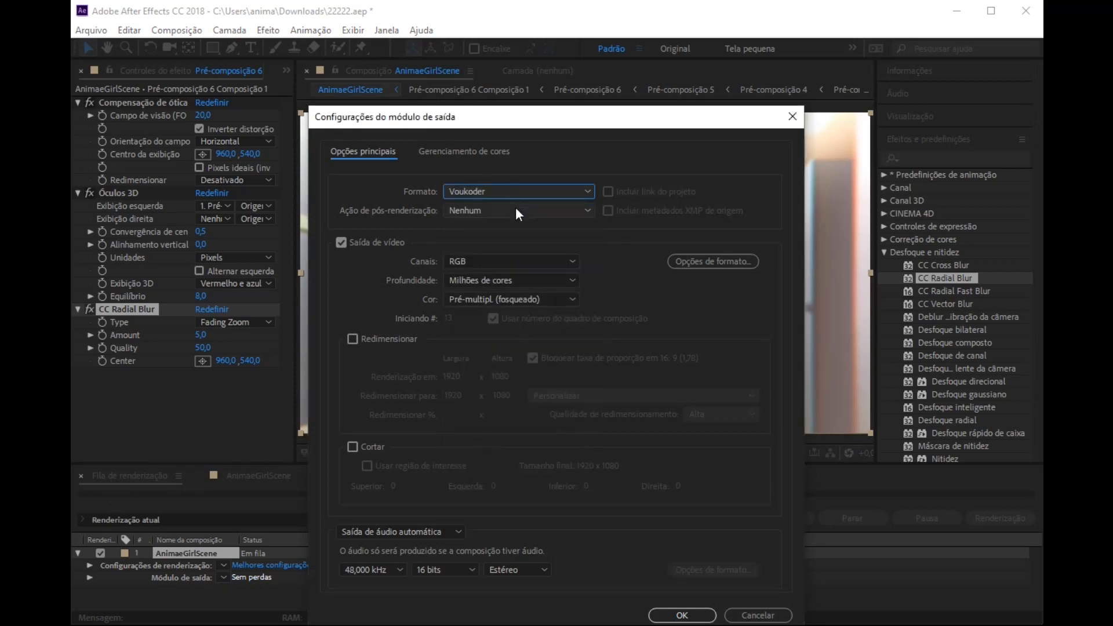
Step: Load the selected H.264 (x264) video encoder preset in the Voukoder format options and accept the output module settings
click(688, 259)
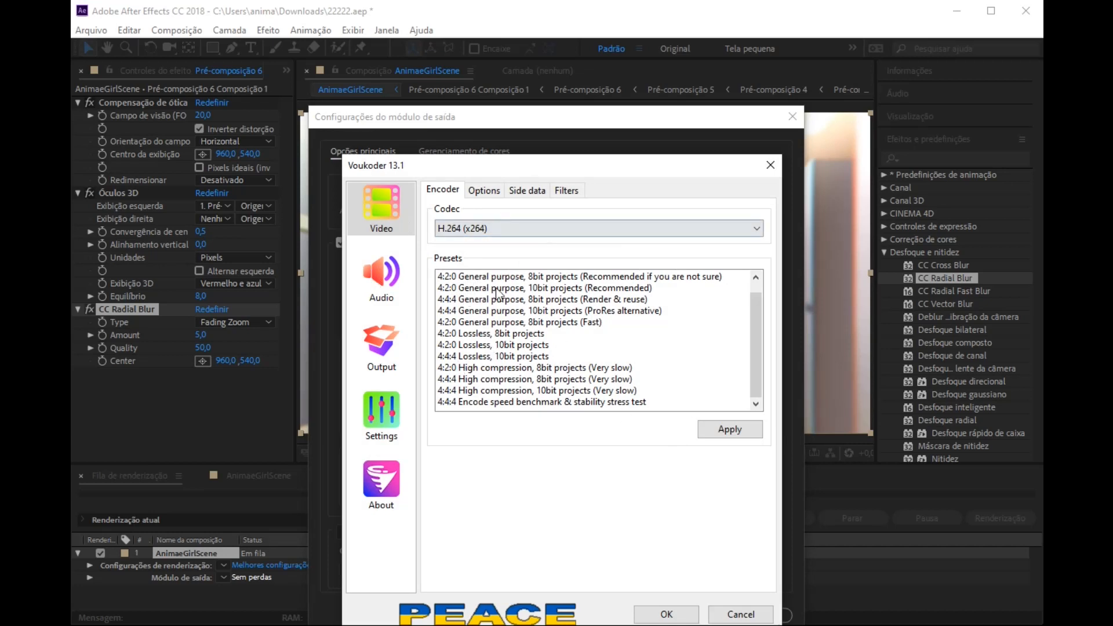
click(726, 429)
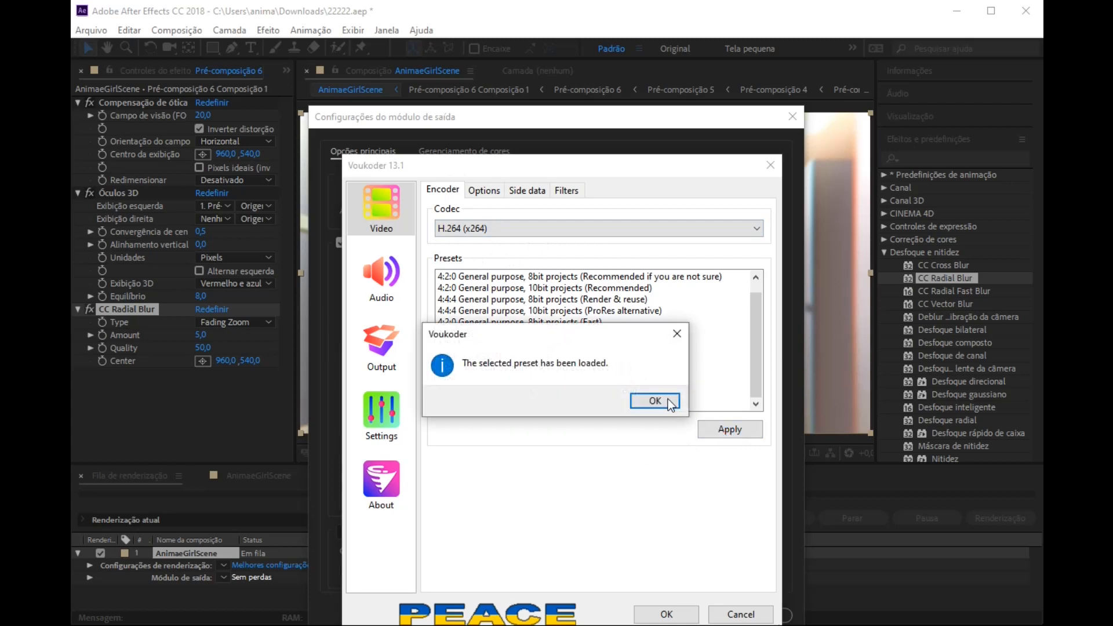
click(668, 399)
click(660, 616)
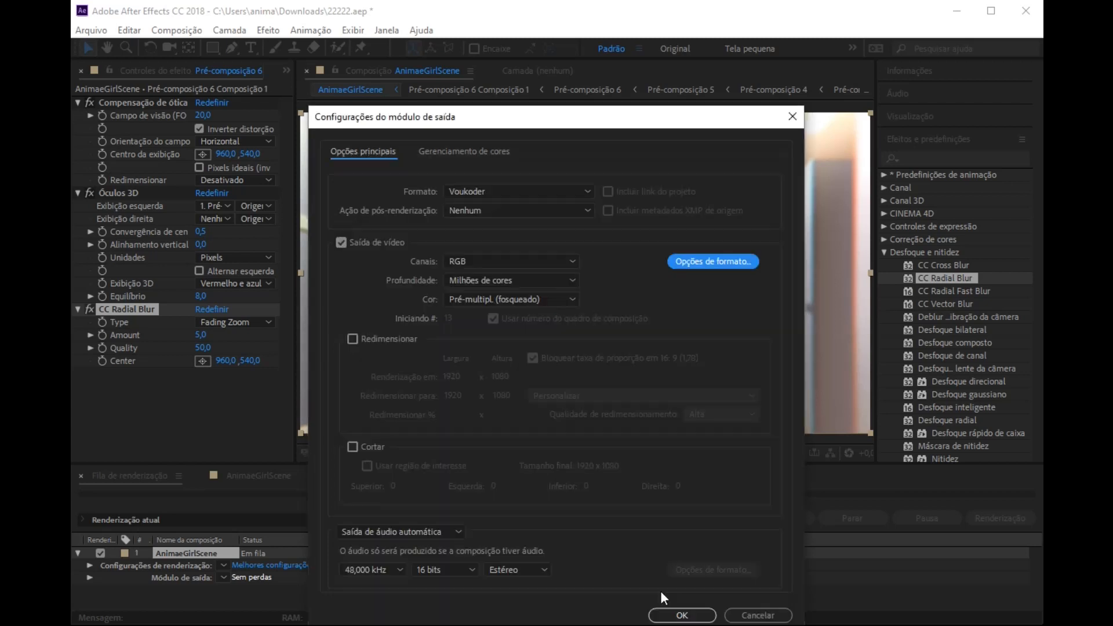
click(682, 615)
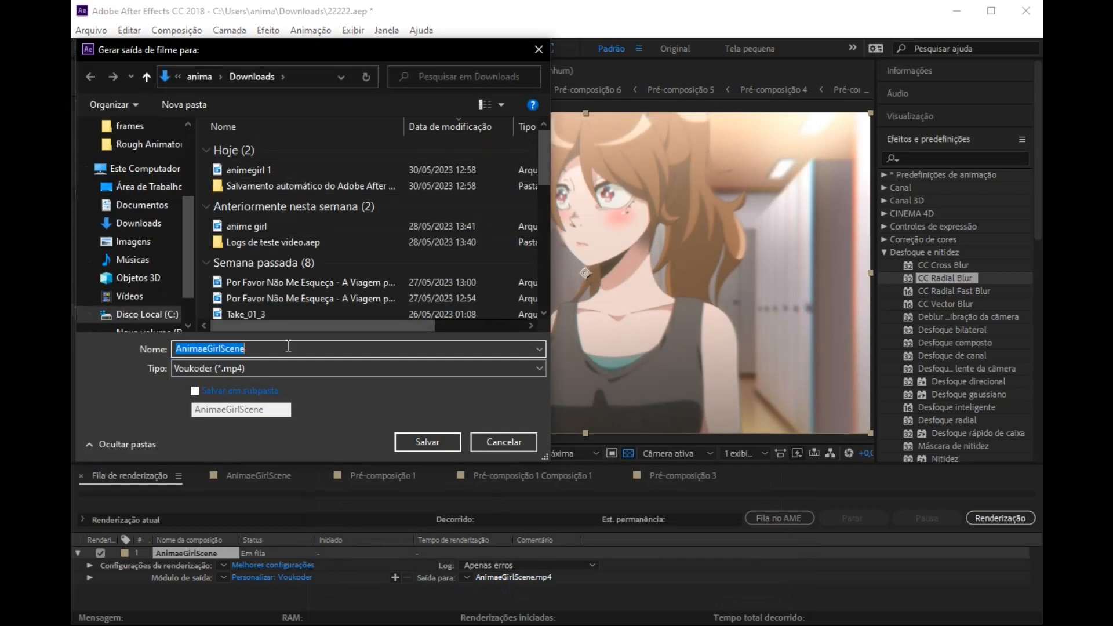
Step: Name the Voukoder MP4 output file "animegirl 2" in the Downloads folder, based on the existing animegirl 1 file
click(252, 165)
click(236, 349)
double_click(237, 350)
text(2)
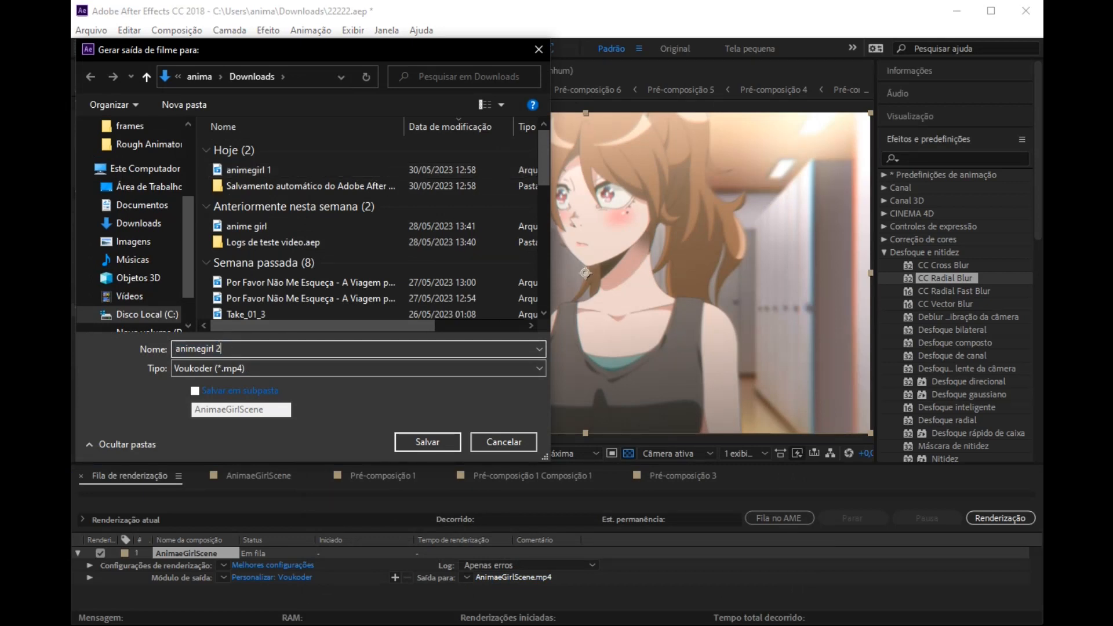